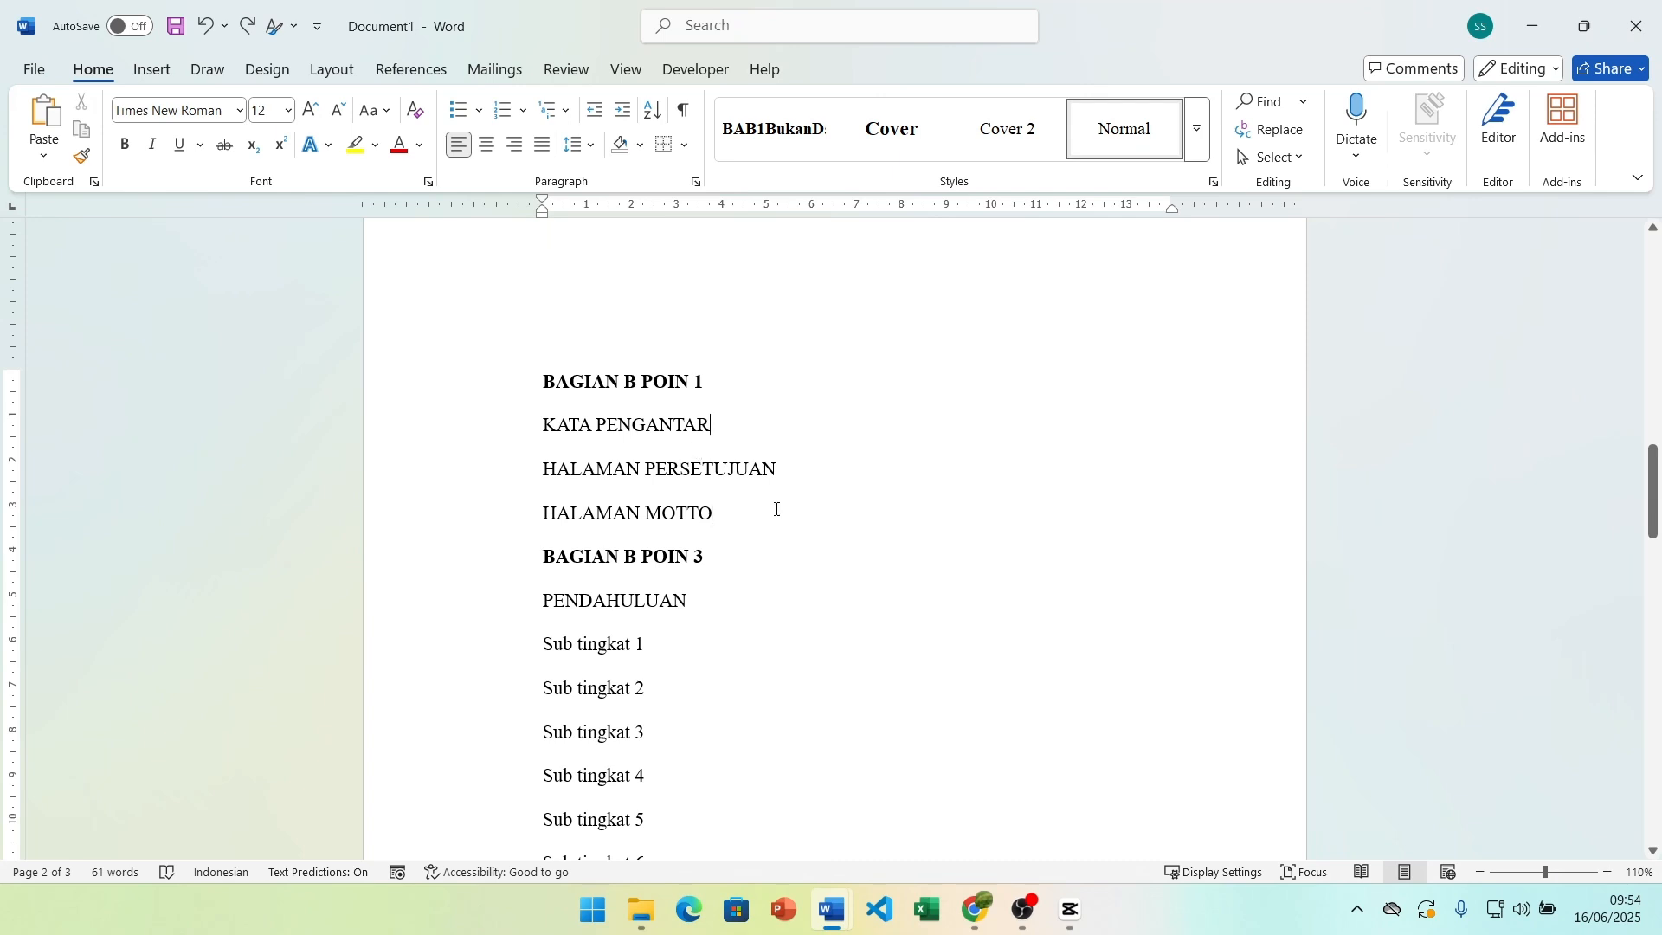
Step: Apply the Sebelum BAB style to KATA PENGANTAR, HALAMAN PERSETUJUAN and HALAMAN MOTTO under BAGIAN B POIN 1
left_click_drag(776, 510, 584, 445)
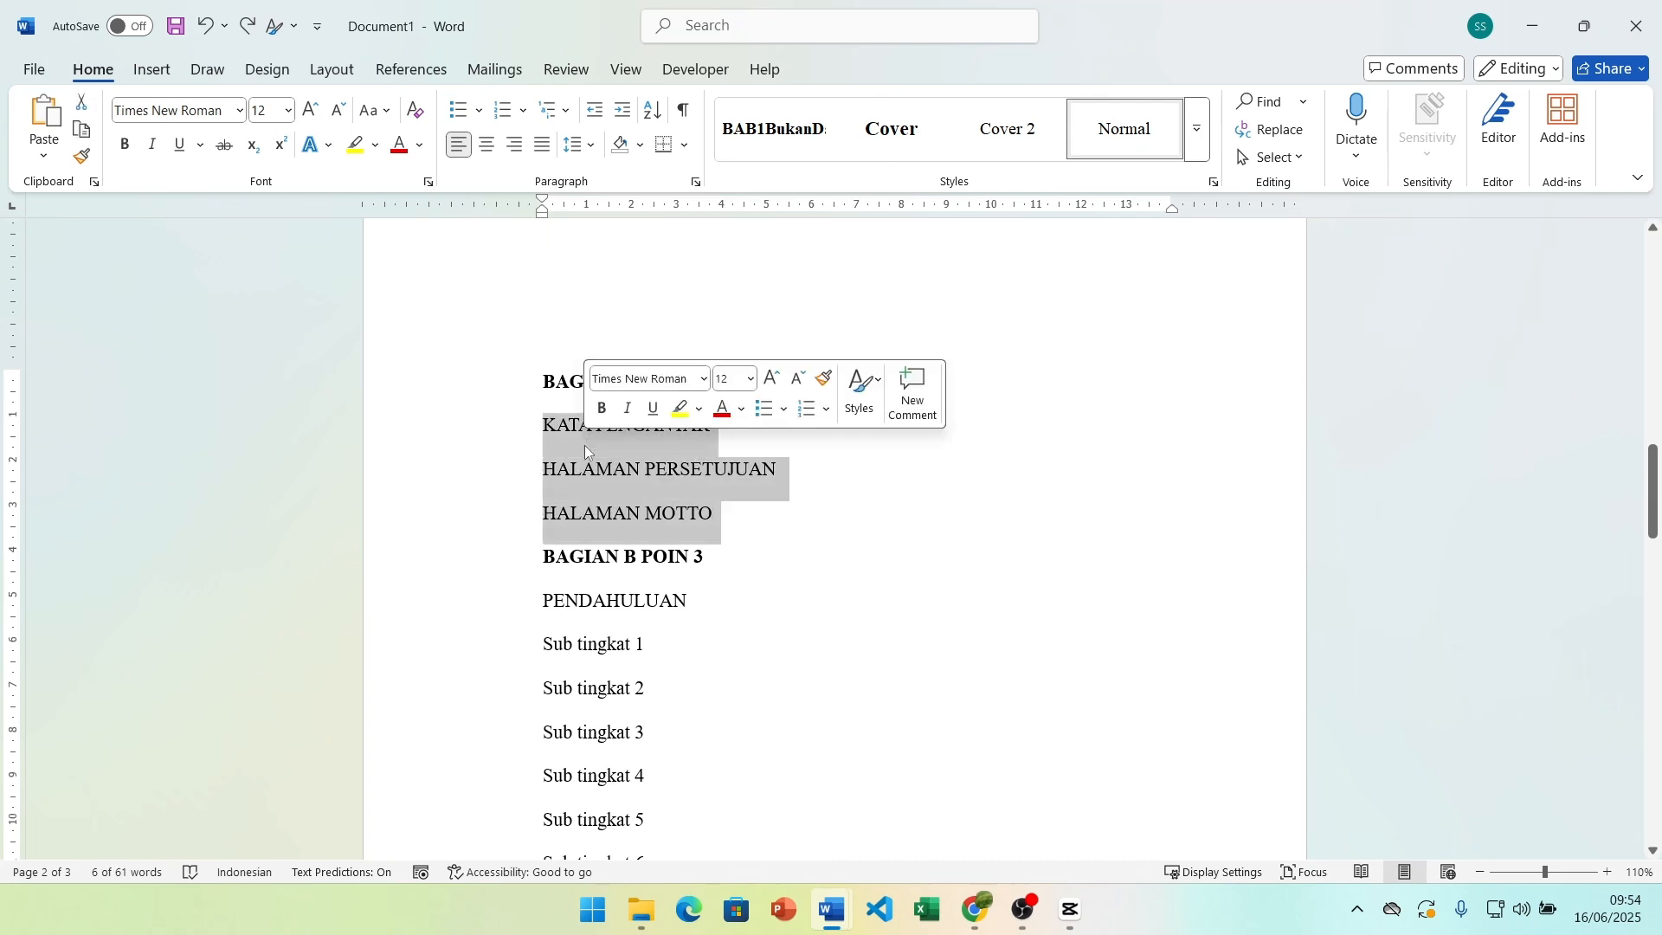
key("ctrl+1")
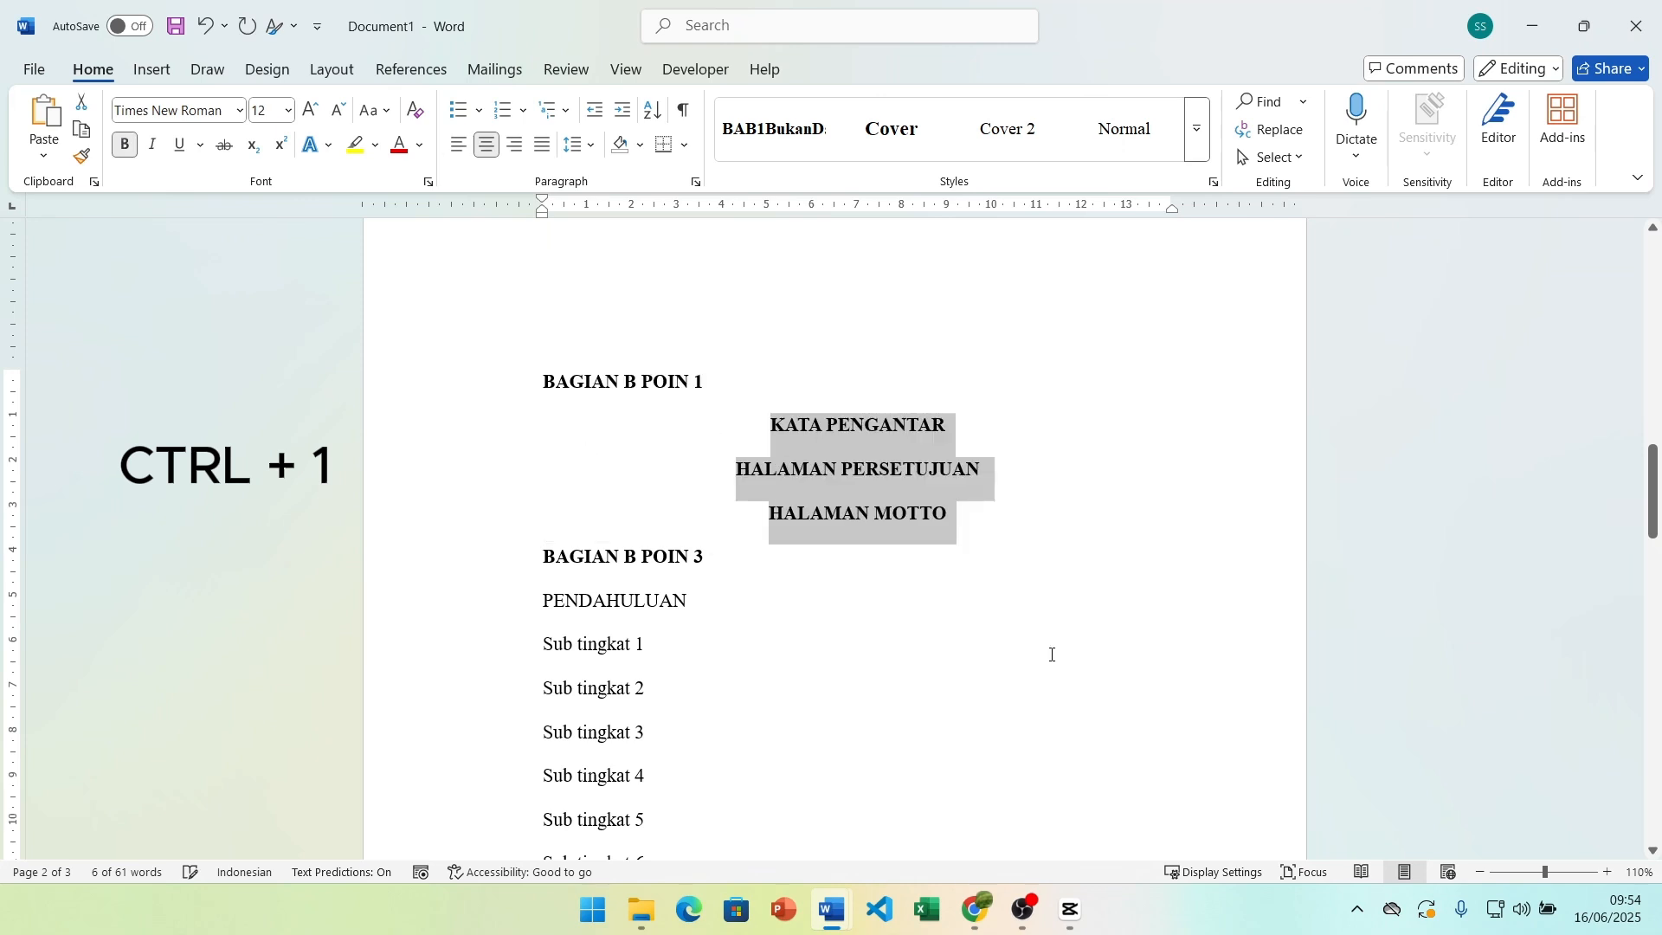
left_click(1051, 654)
Step: Apply the Sebelum BAB style to DAFTAR PUSTAKA and LAMPIRAN under the second BAGIAN B POIN 1
scroll(1052, 654, "down", 6)
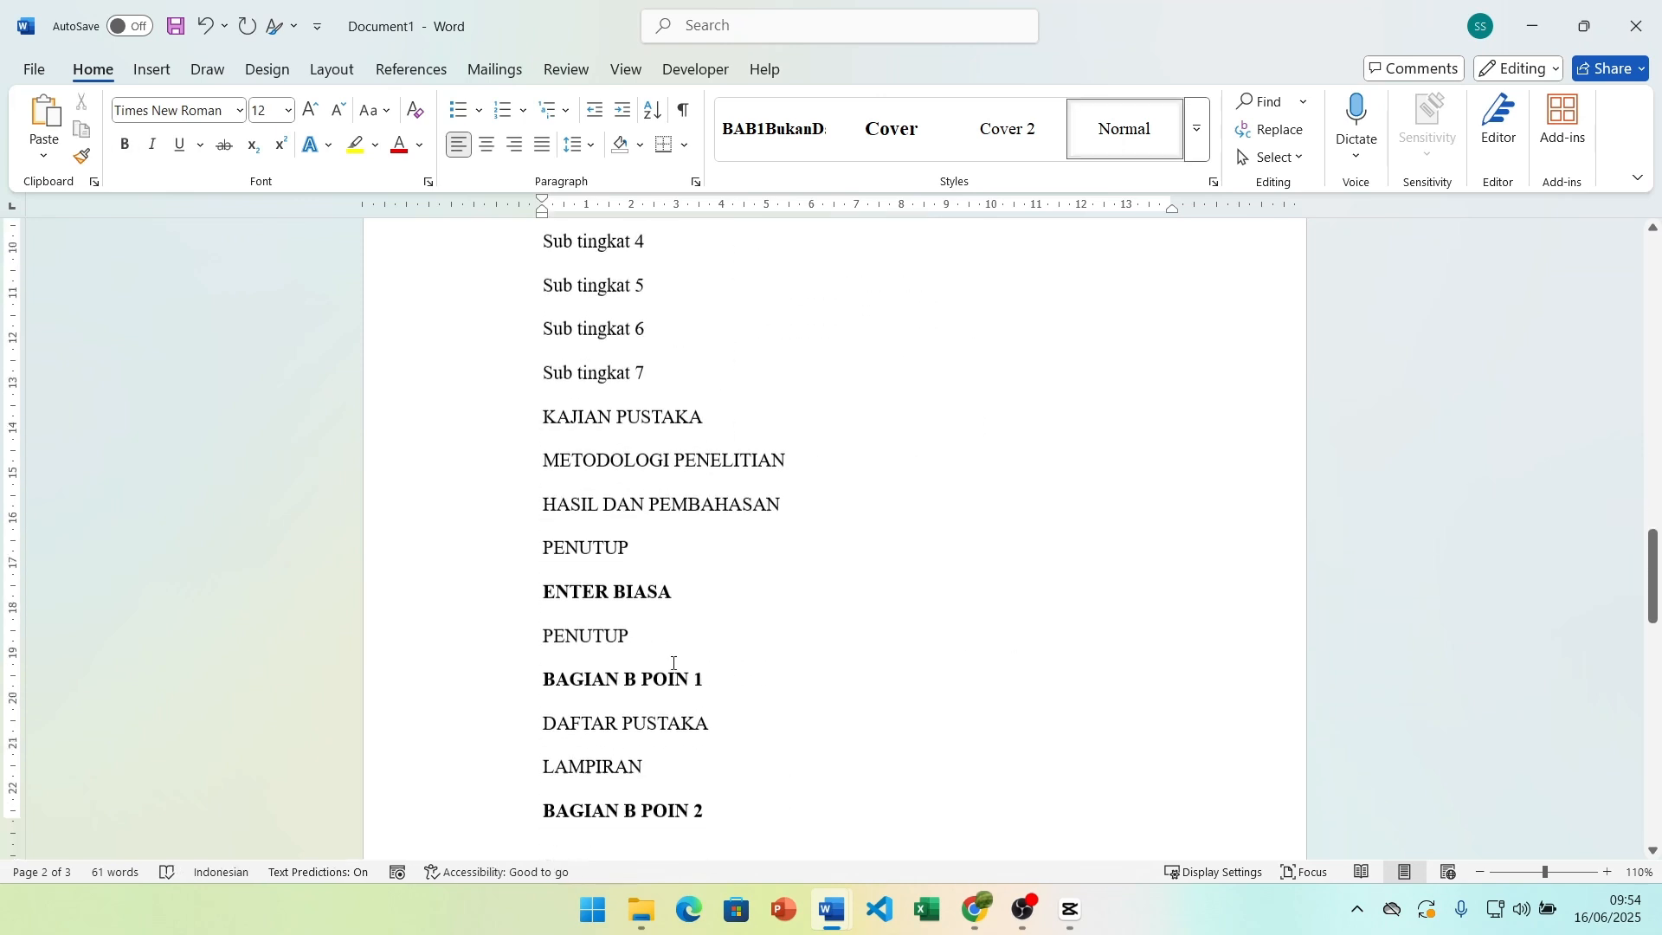
scroll(679, 683, "down", 1)
left_click_drag(661, 730, 561, 694)
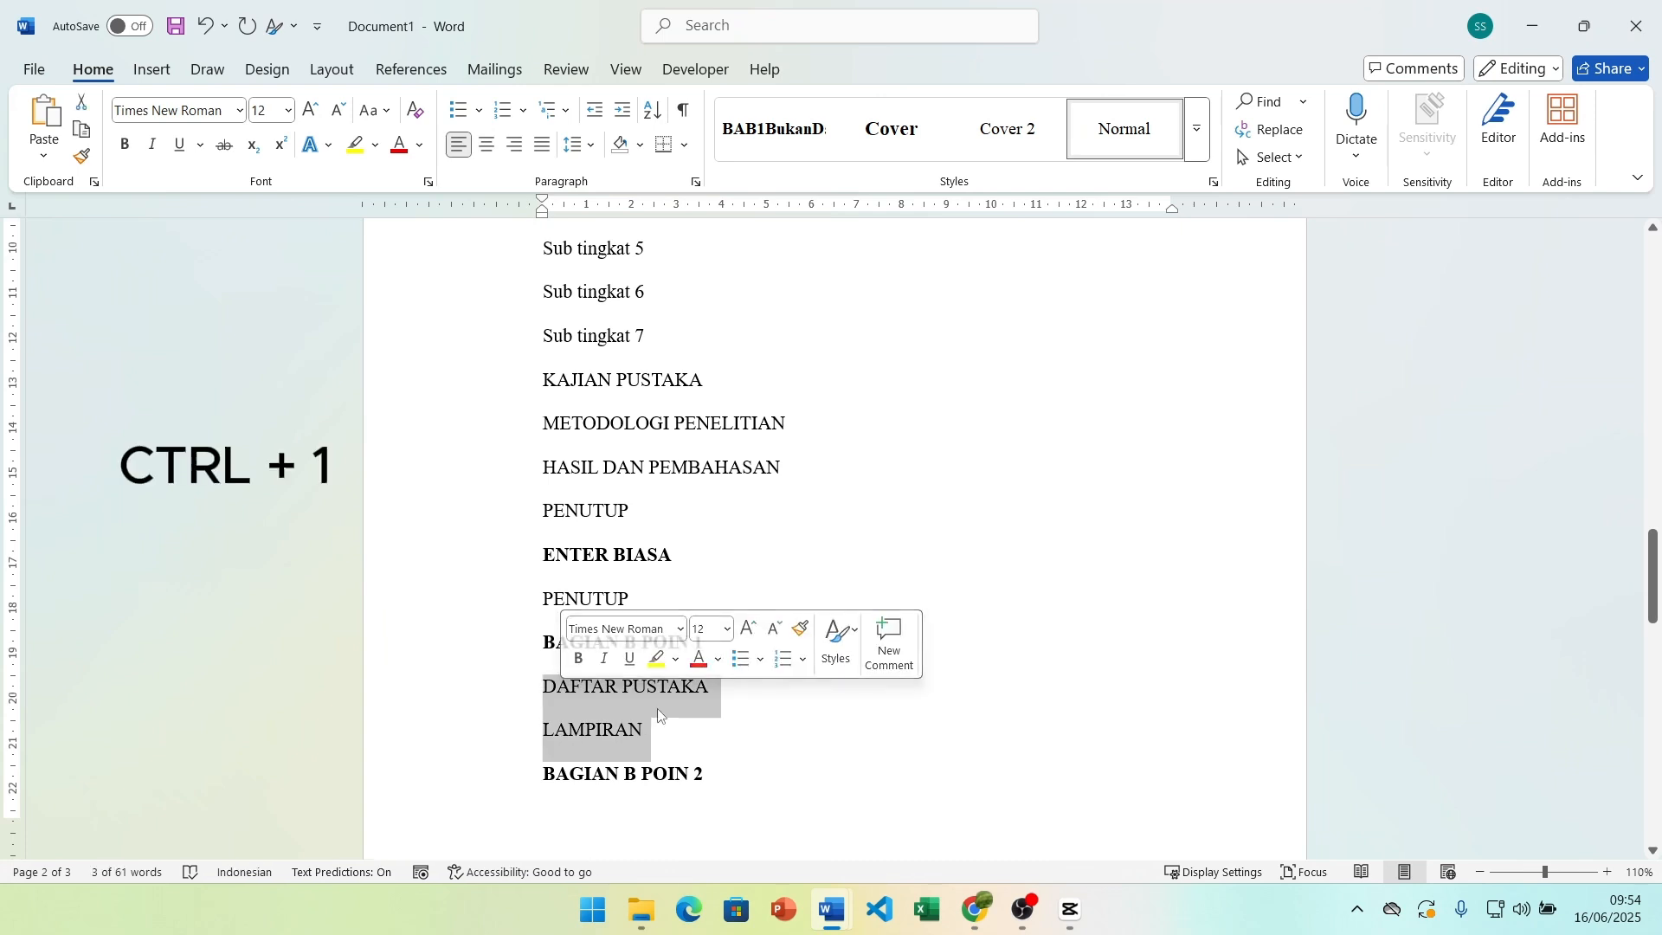
key("ctrl+1")
left_click(1139, 686)
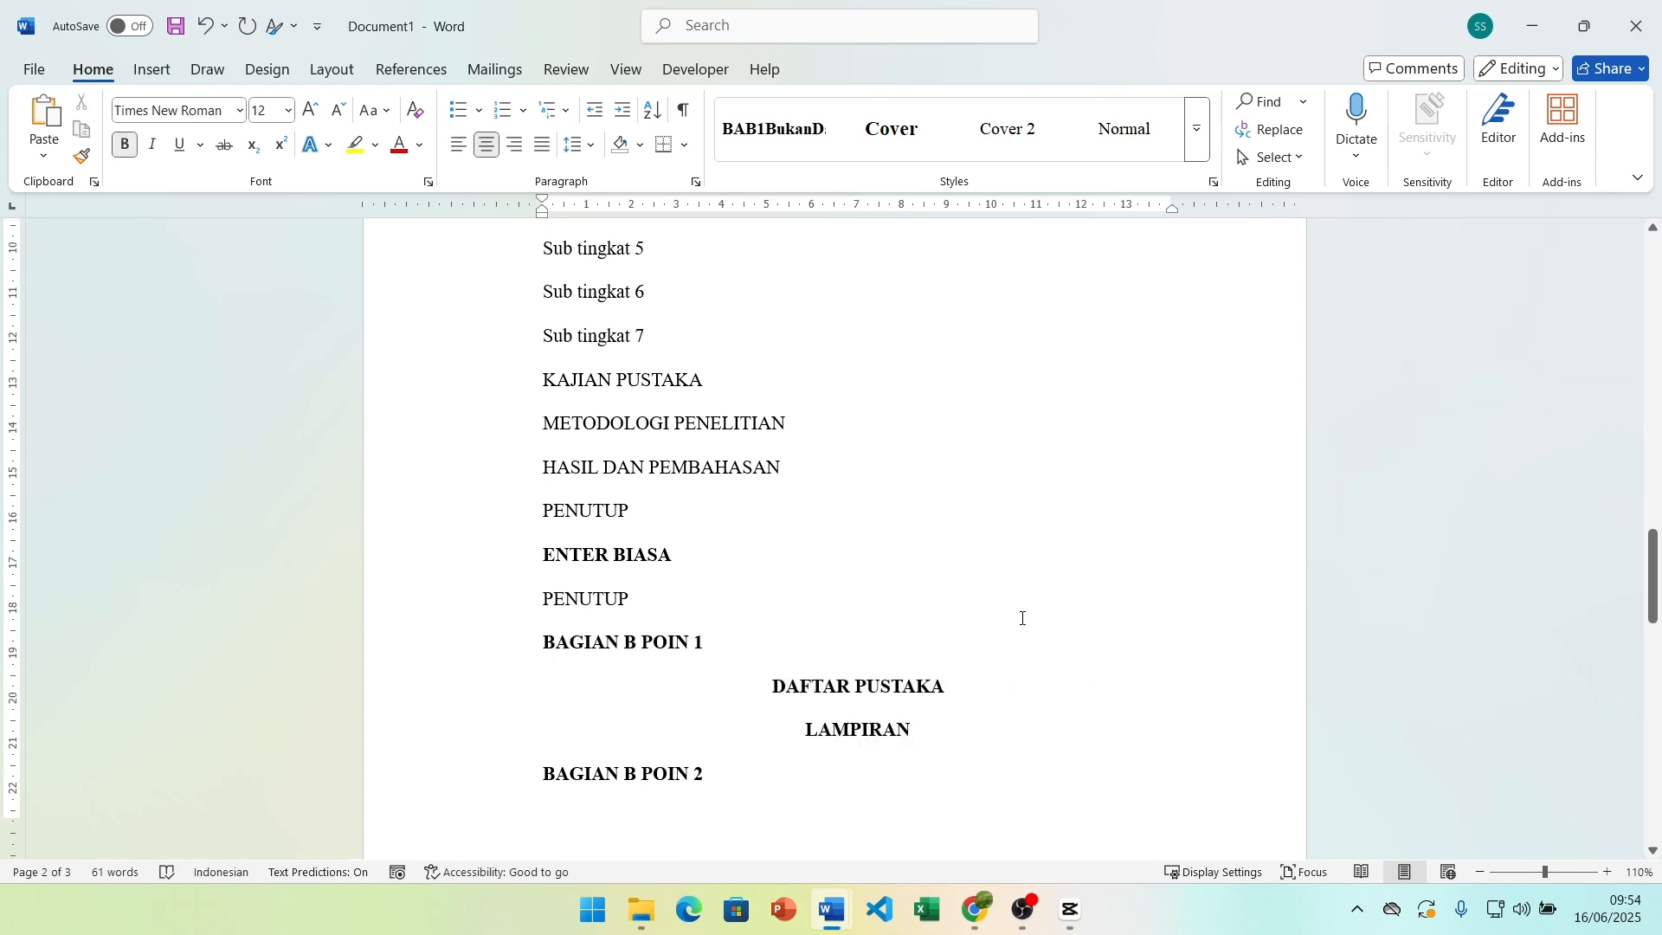
Step: Apply the style whose name starts with BAB1BukanD to DAFTAR PUSTAKA and LAMPIRAN under BAGIAN B POIN 2
scroll(1022, 618, "down", 5)
scroll(675, 554, "down", 8)
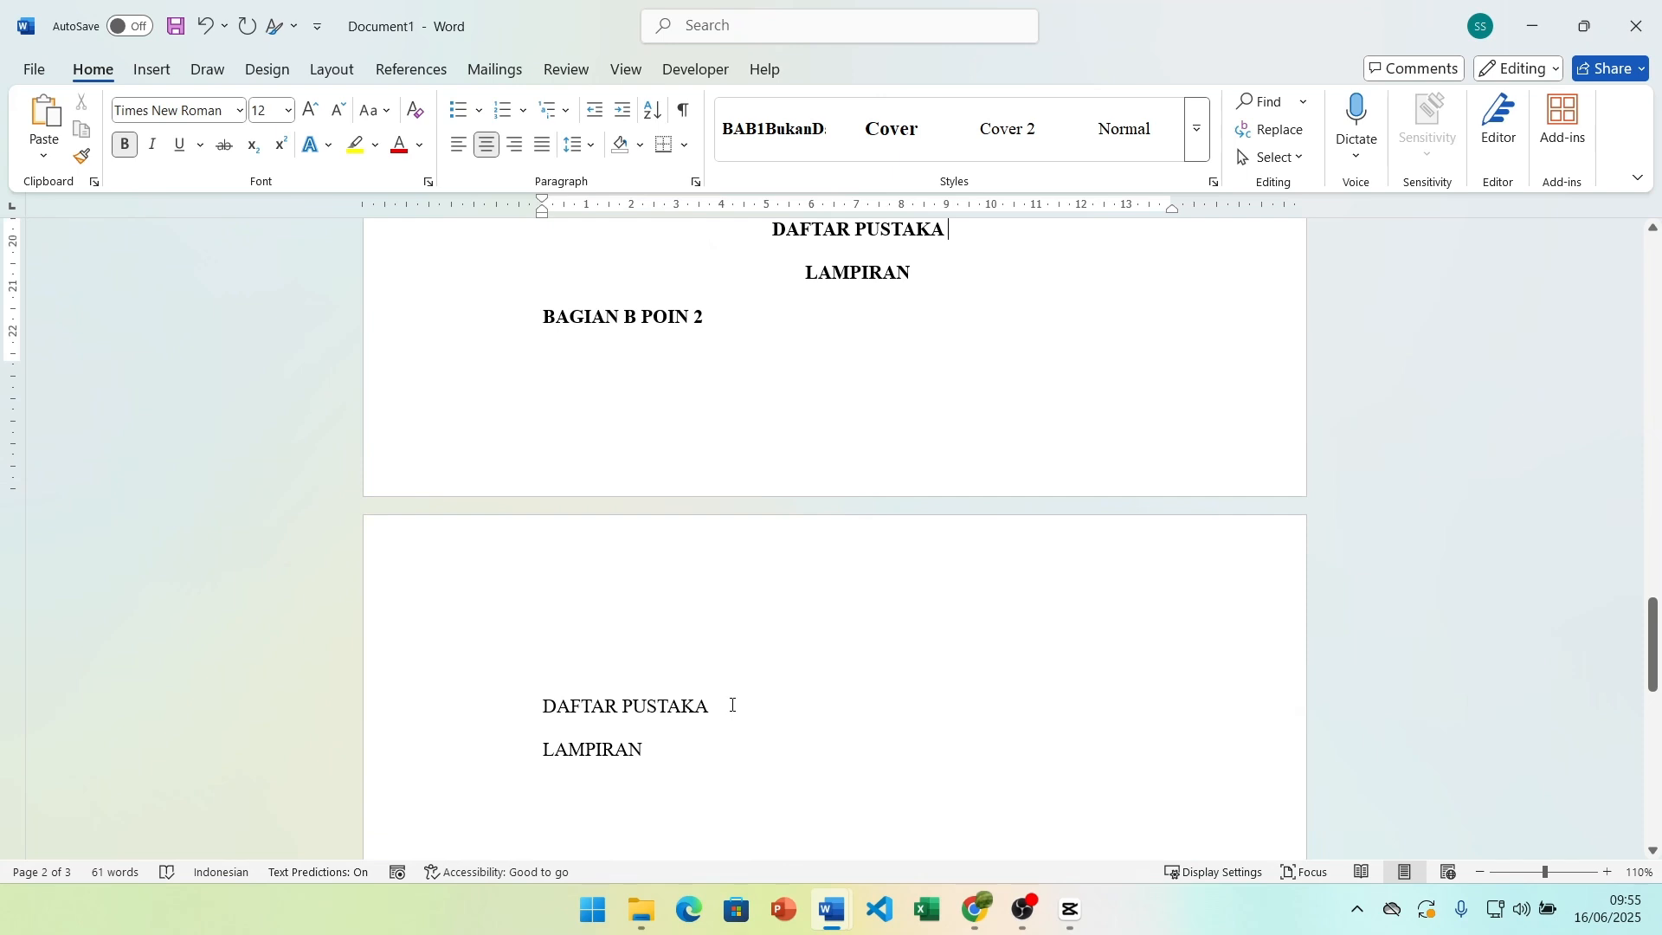
left_click(732, 705)
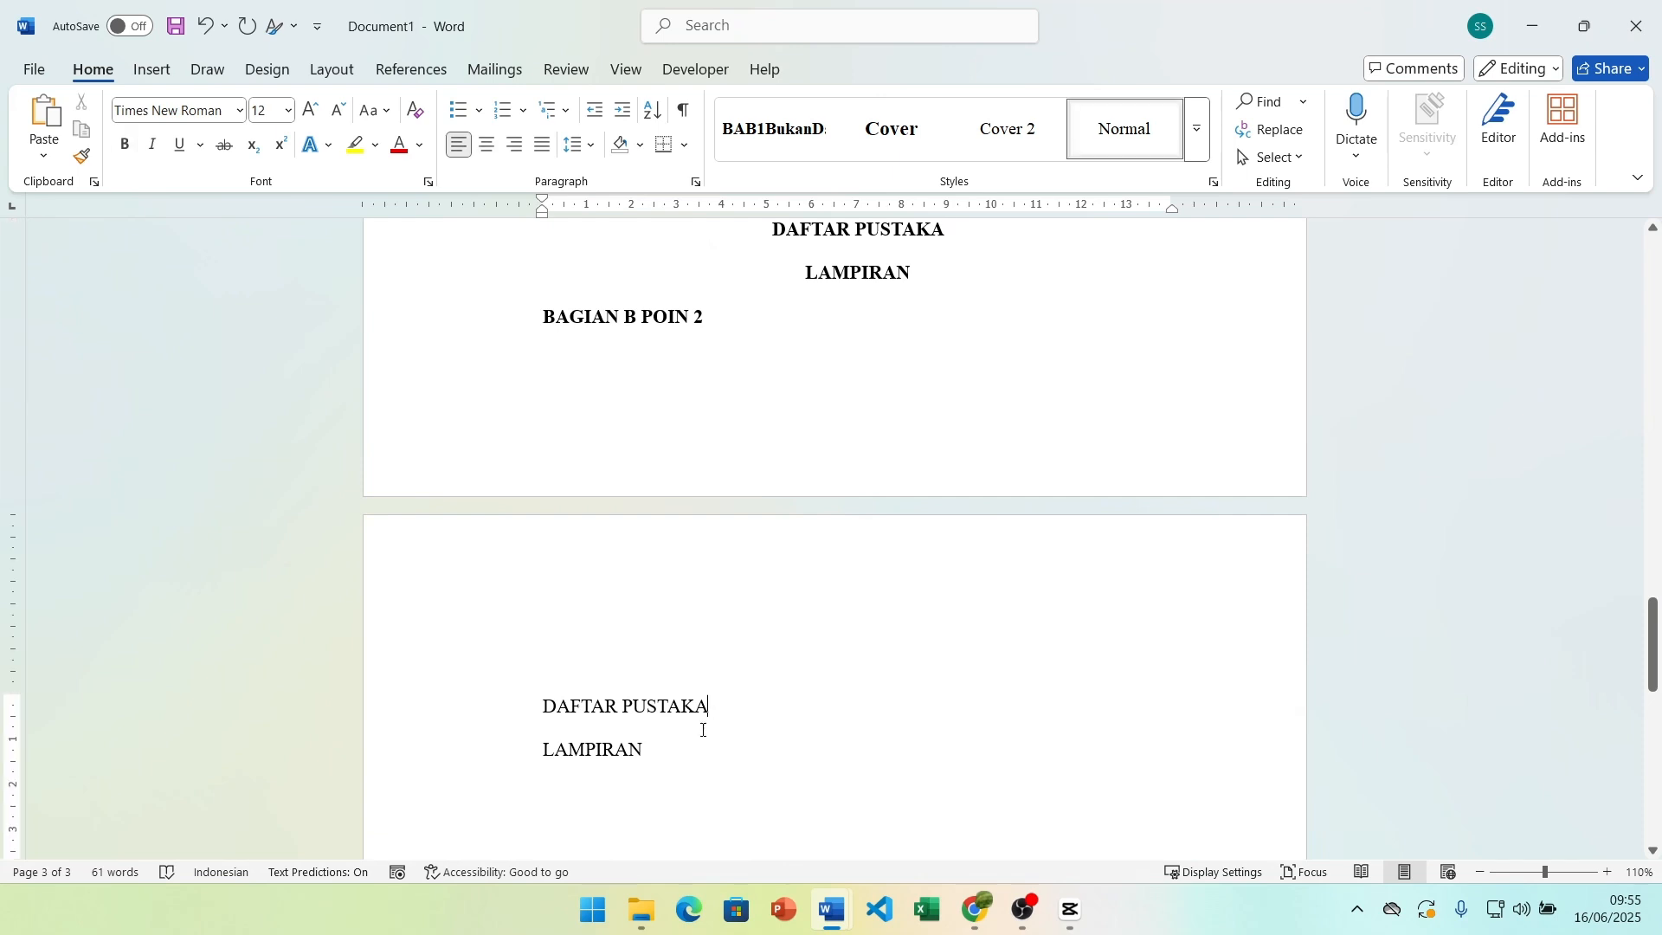
left_click_drag(679, 750, 543, 705)
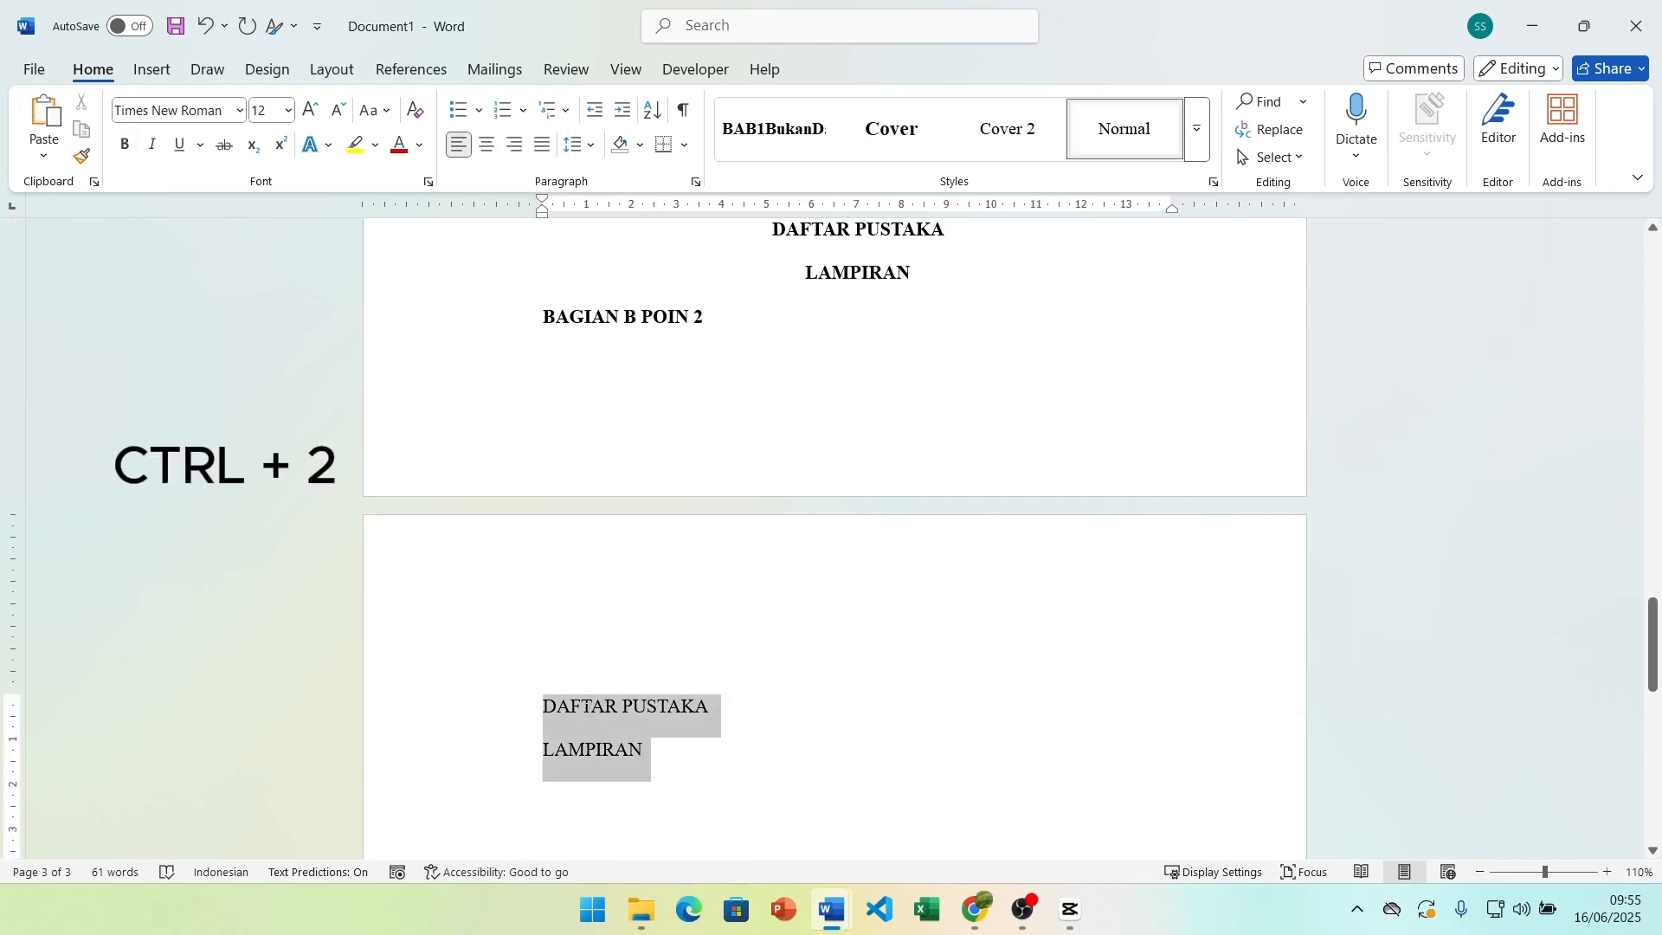
key("ctrl+2")
left_click(976, 706)
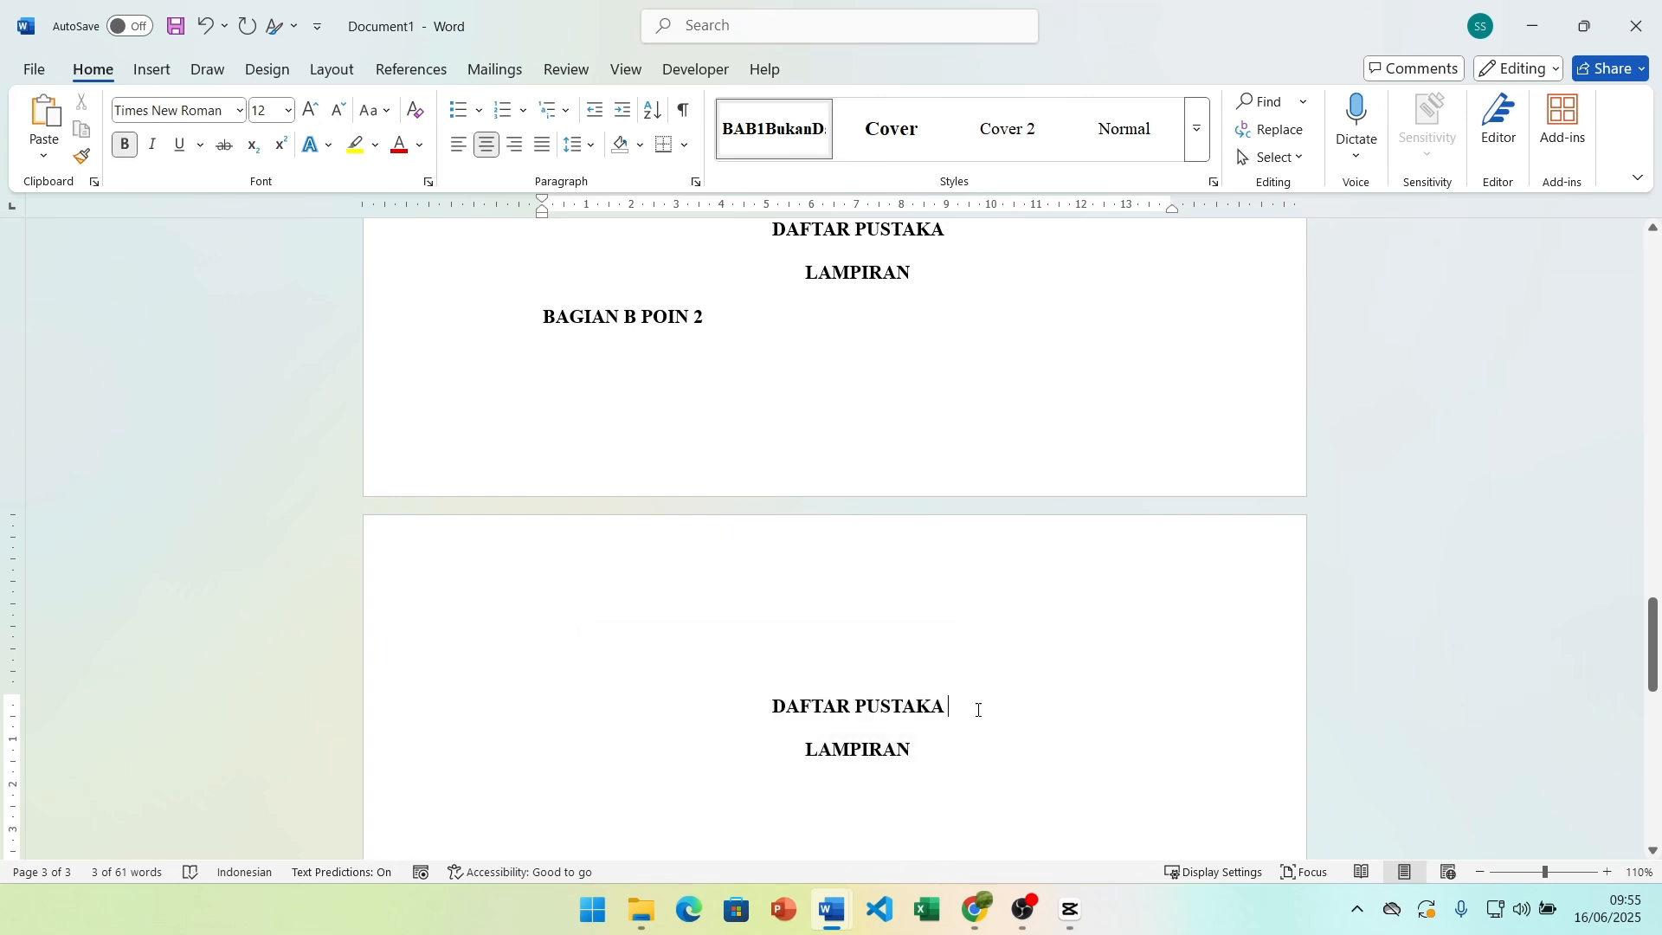
Step: Compare the styles assigned to the DAFTAR PUSTAKA headings under BAGIAN B POIN 1 and BAGIAN B POIN 2
scroll(907, 707, "up", 3)
scroll(907, 706, "down", 3)
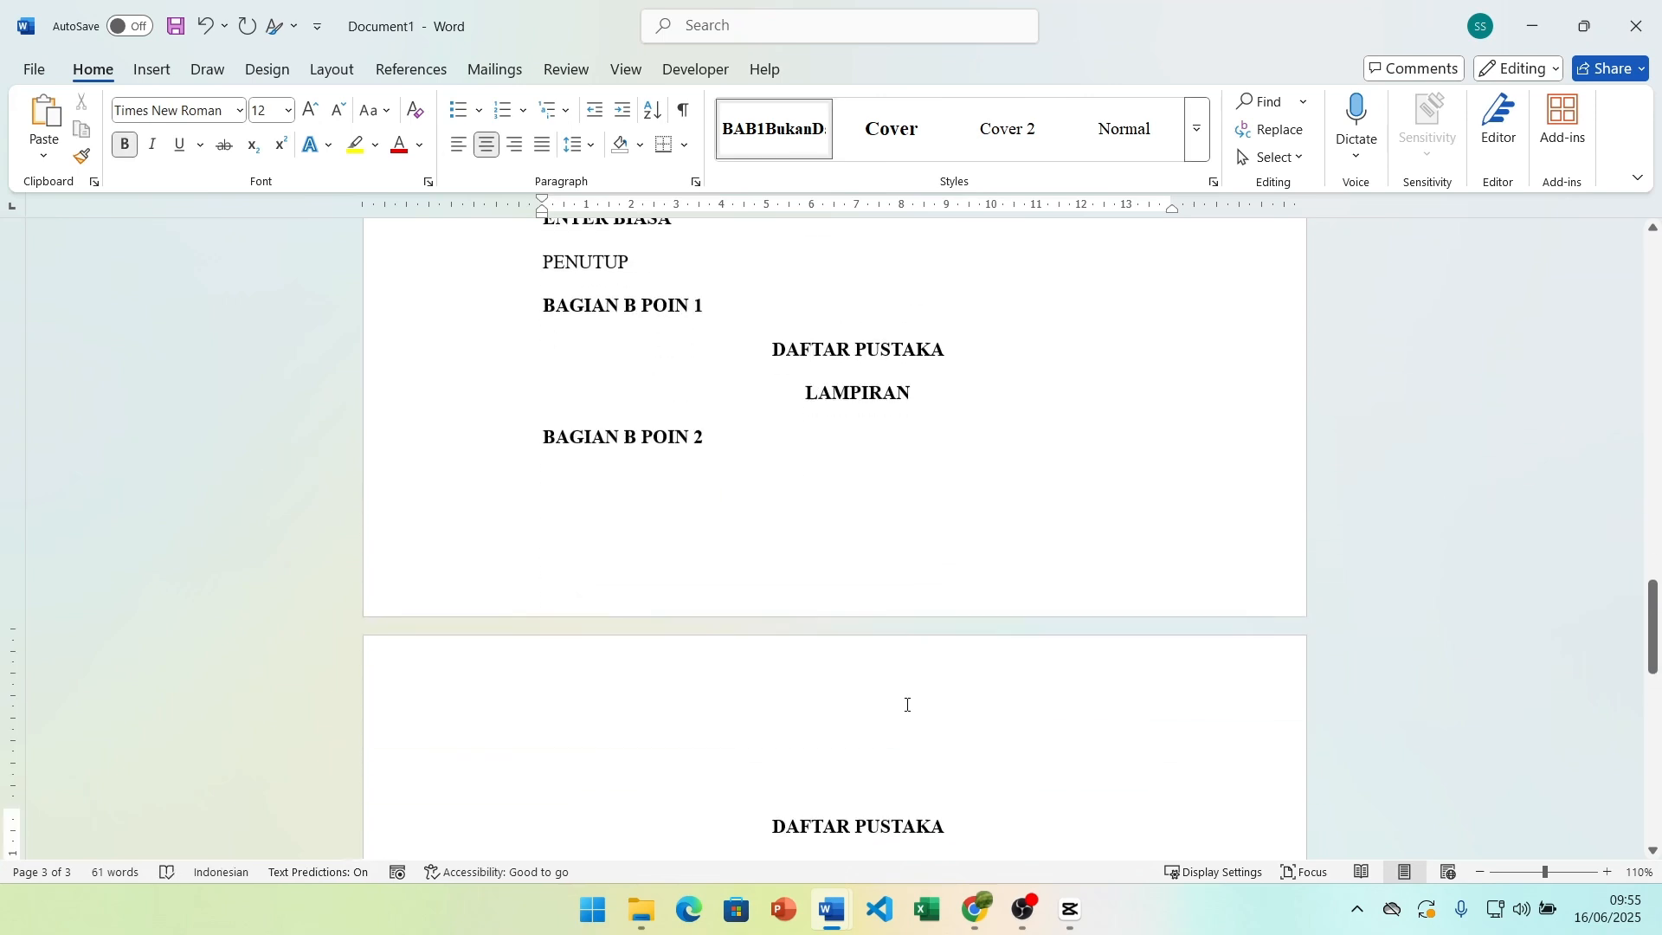
scroll(907, 705, "up", 1)
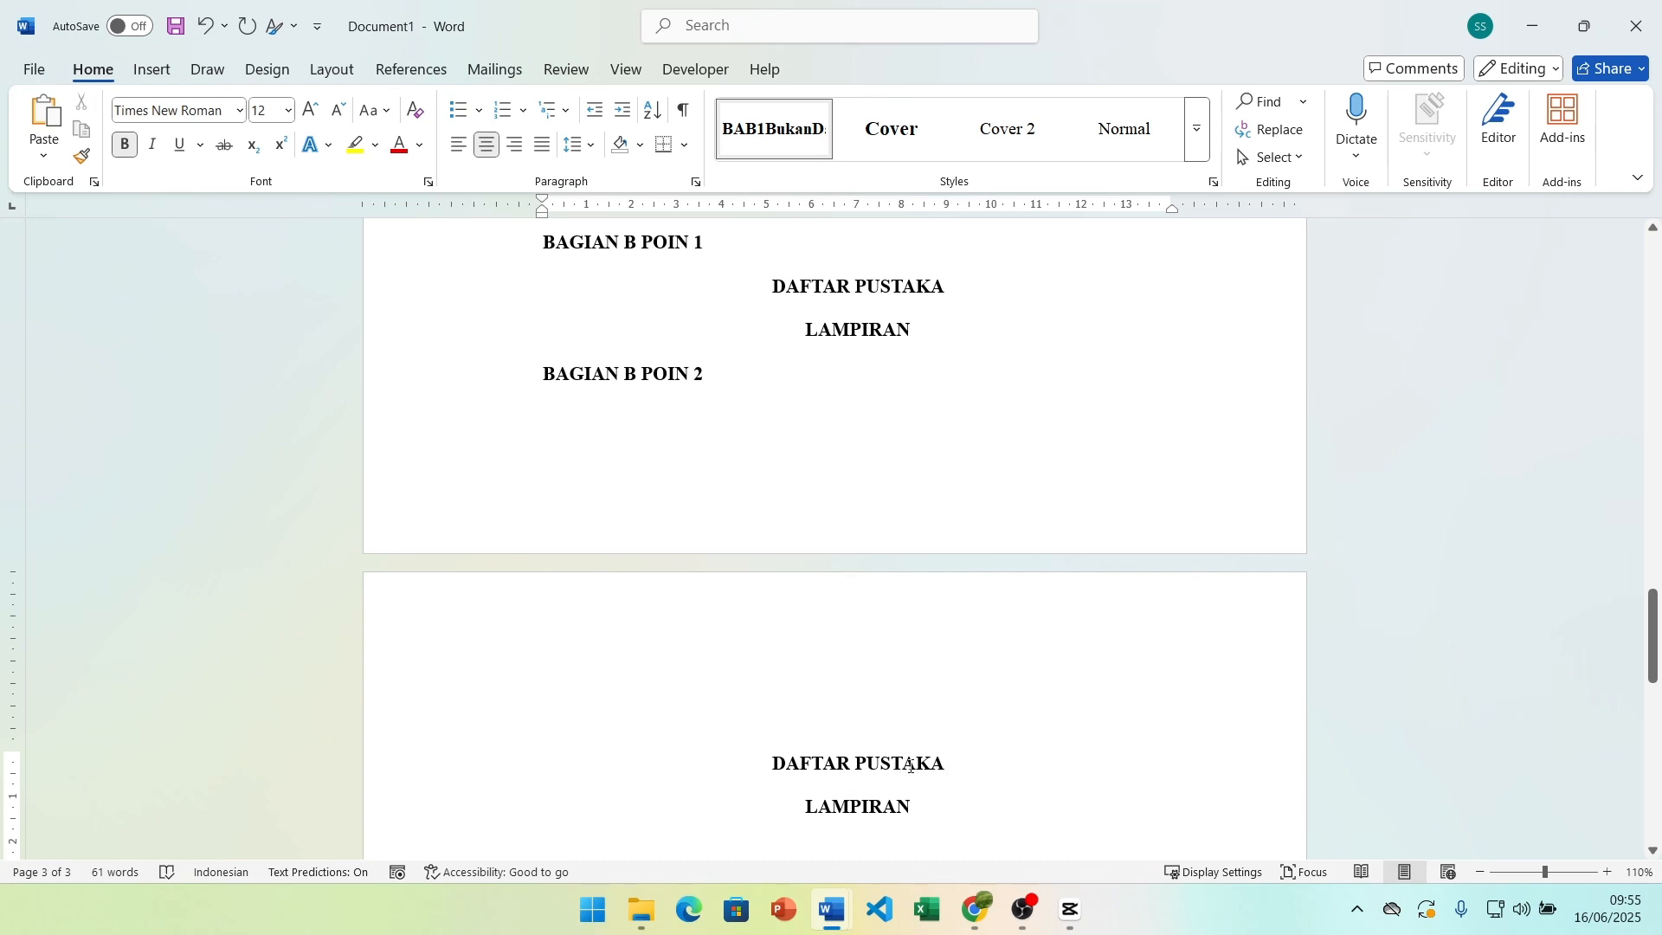
left_click(902, 286)
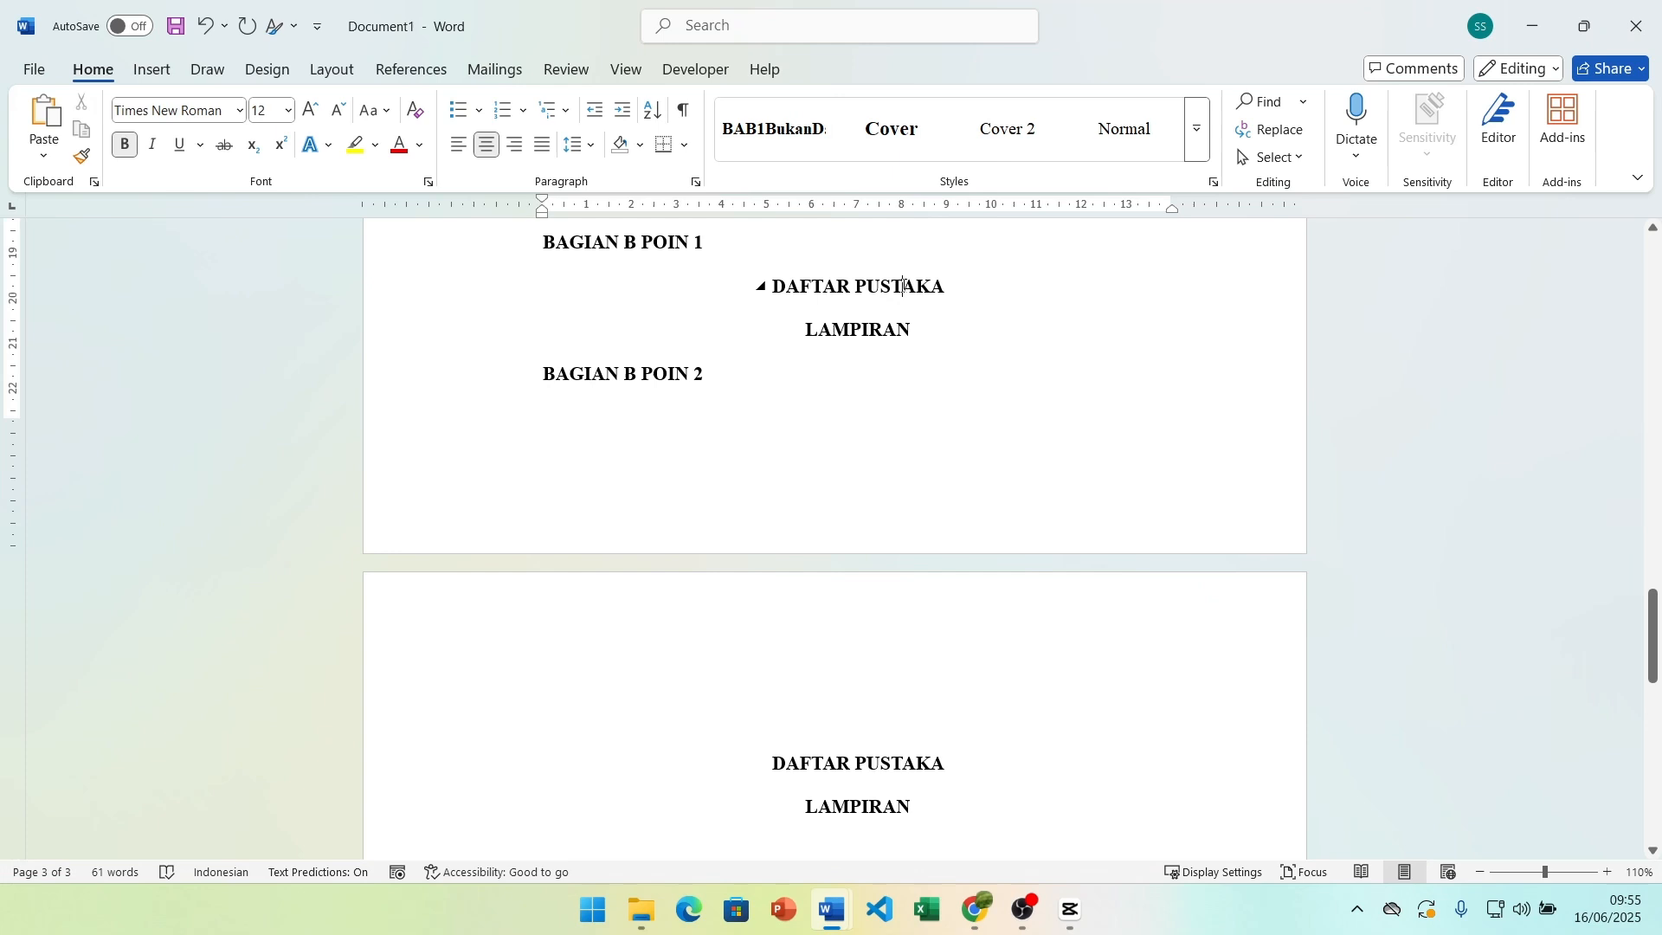
left_click(1197, 130)
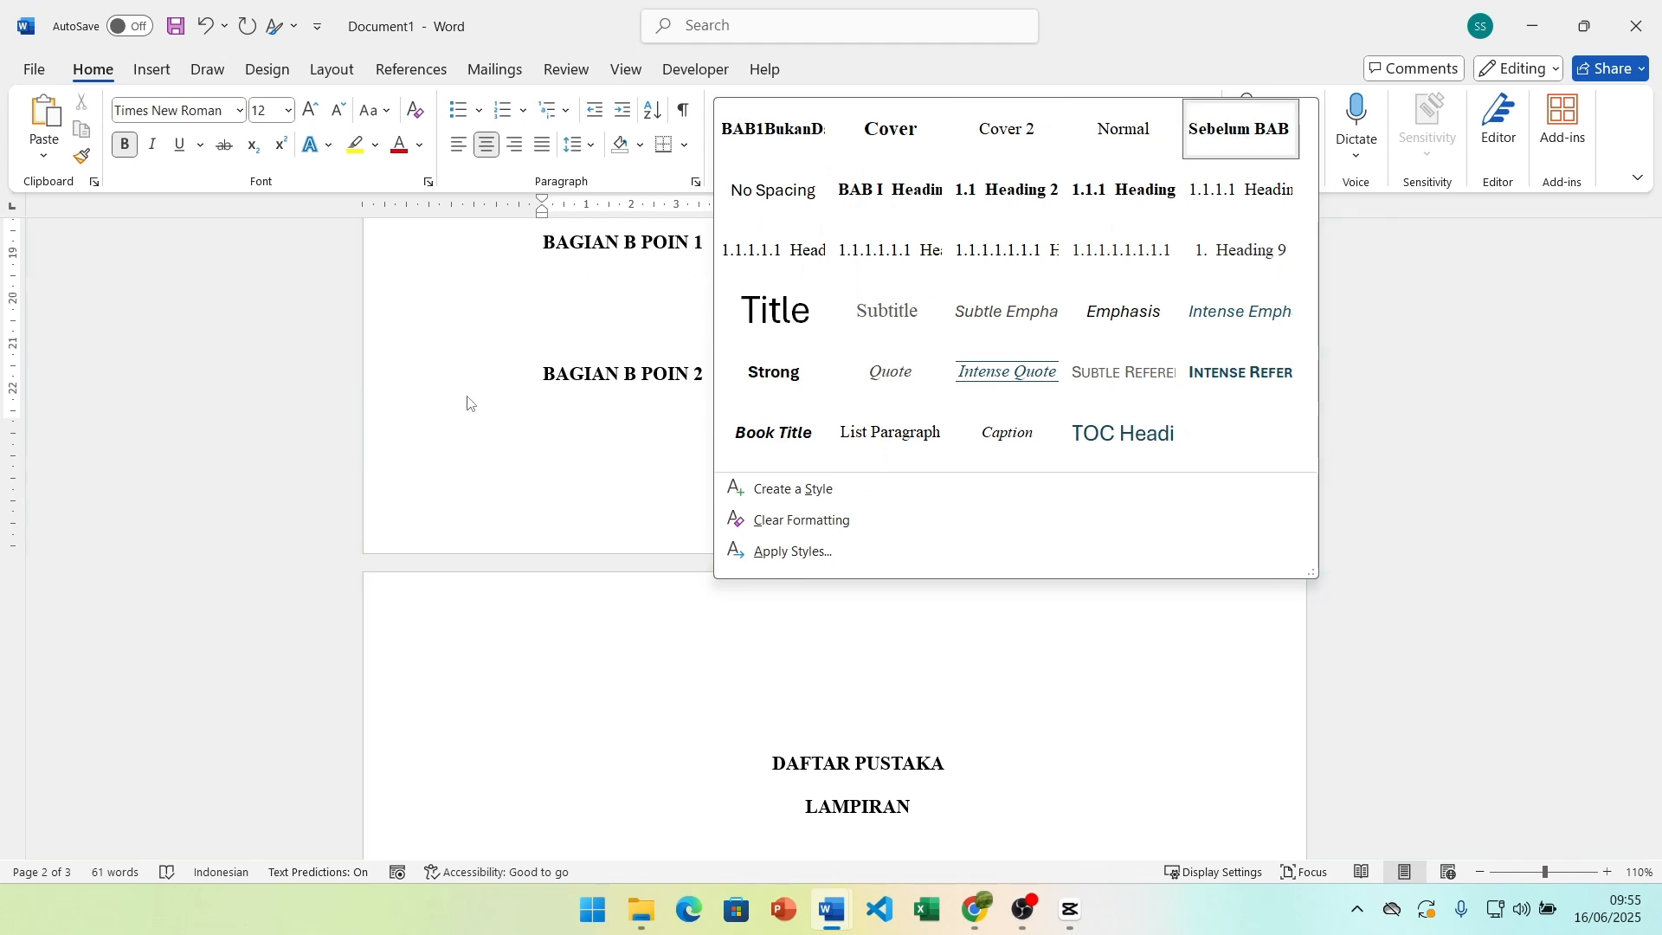
left_click(509, 424)
scroll(775, 561, "down", 1)
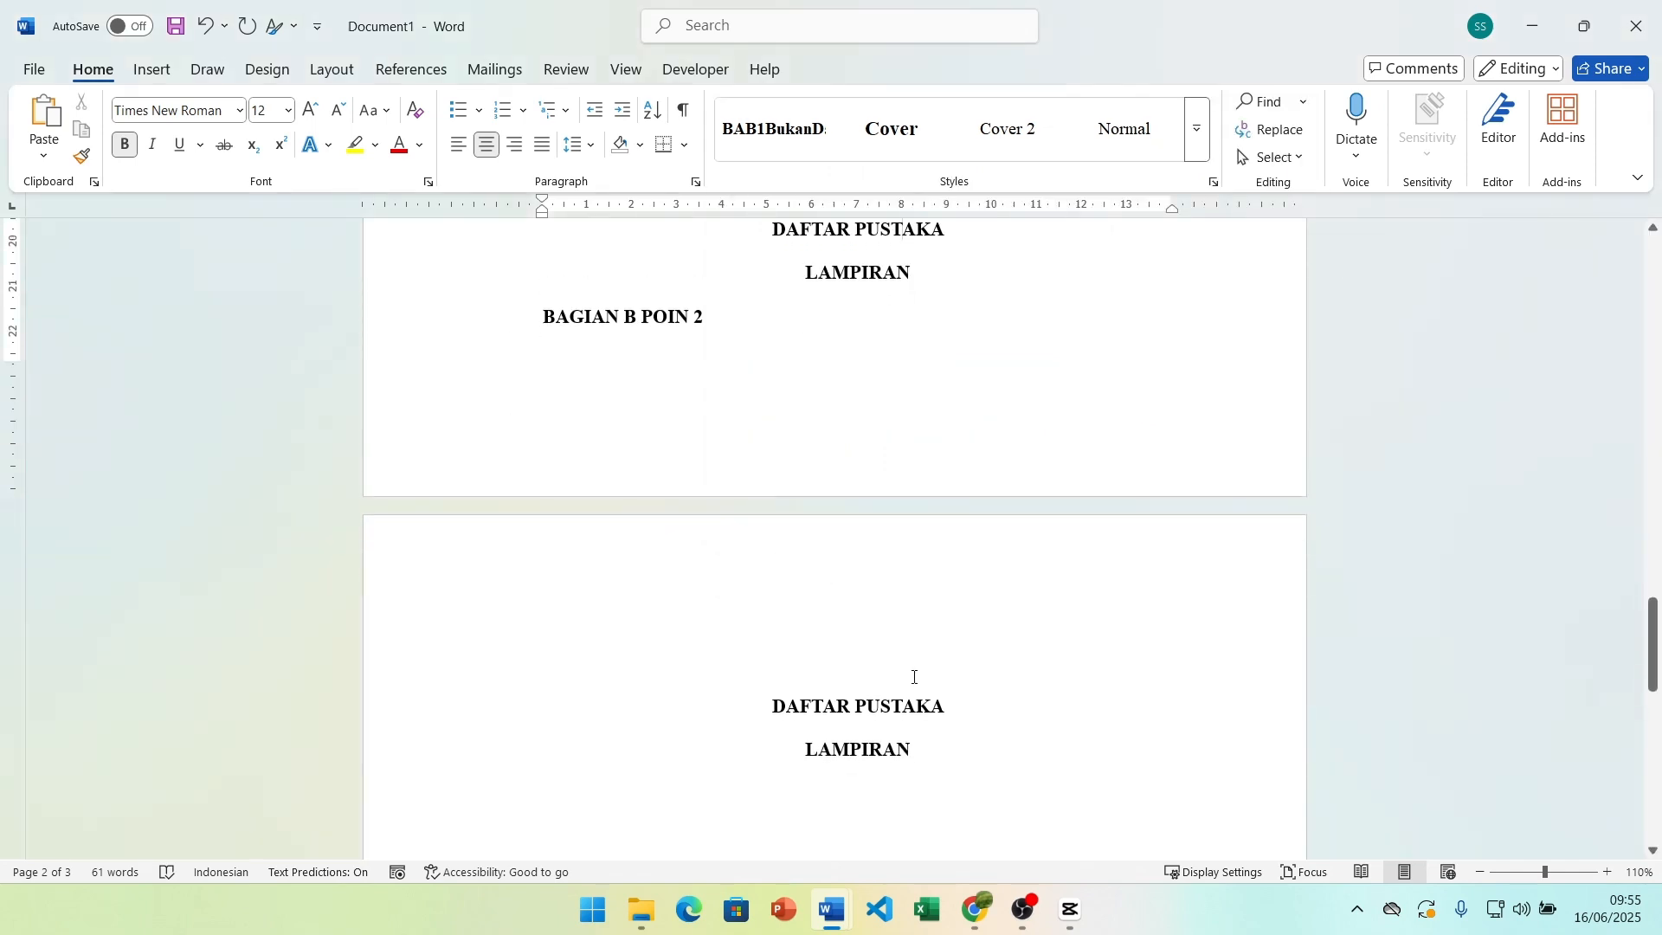
left_click(915, 709)
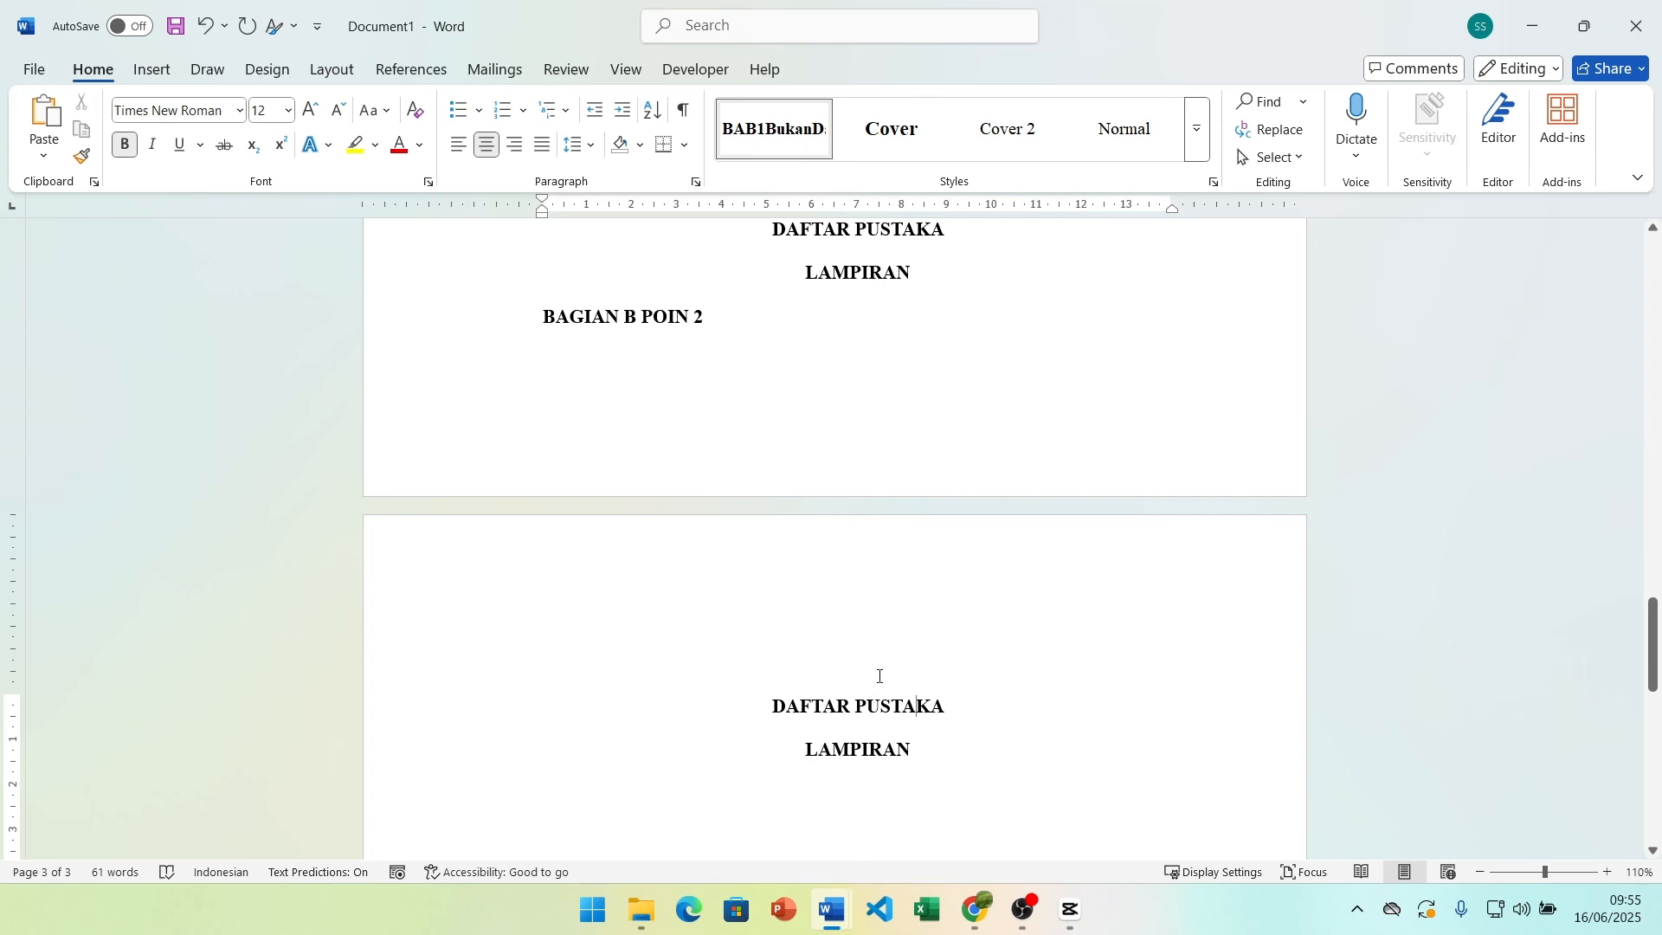
Step: Insert an automatic table of contents titled DAFTAR ISI above the first BAGIAN B POIN 1 line on page 2
scroll(880, 676, "up", 6)
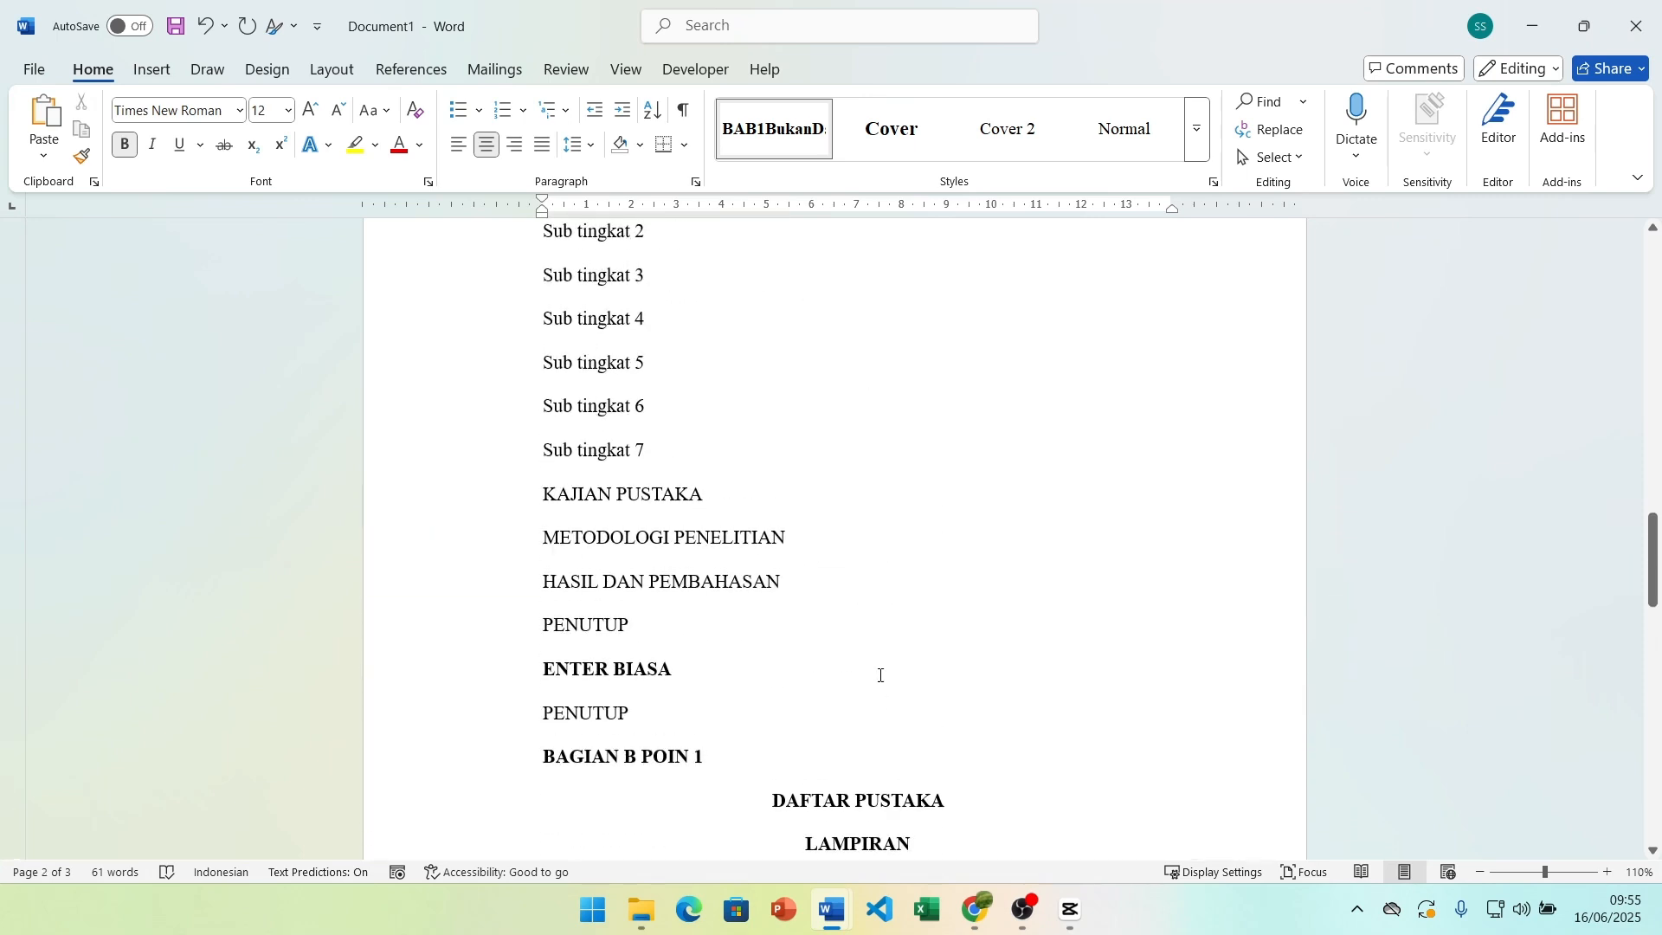
scroll(881, 676, "down", 2)
scroll(880, 675, "up", 8)
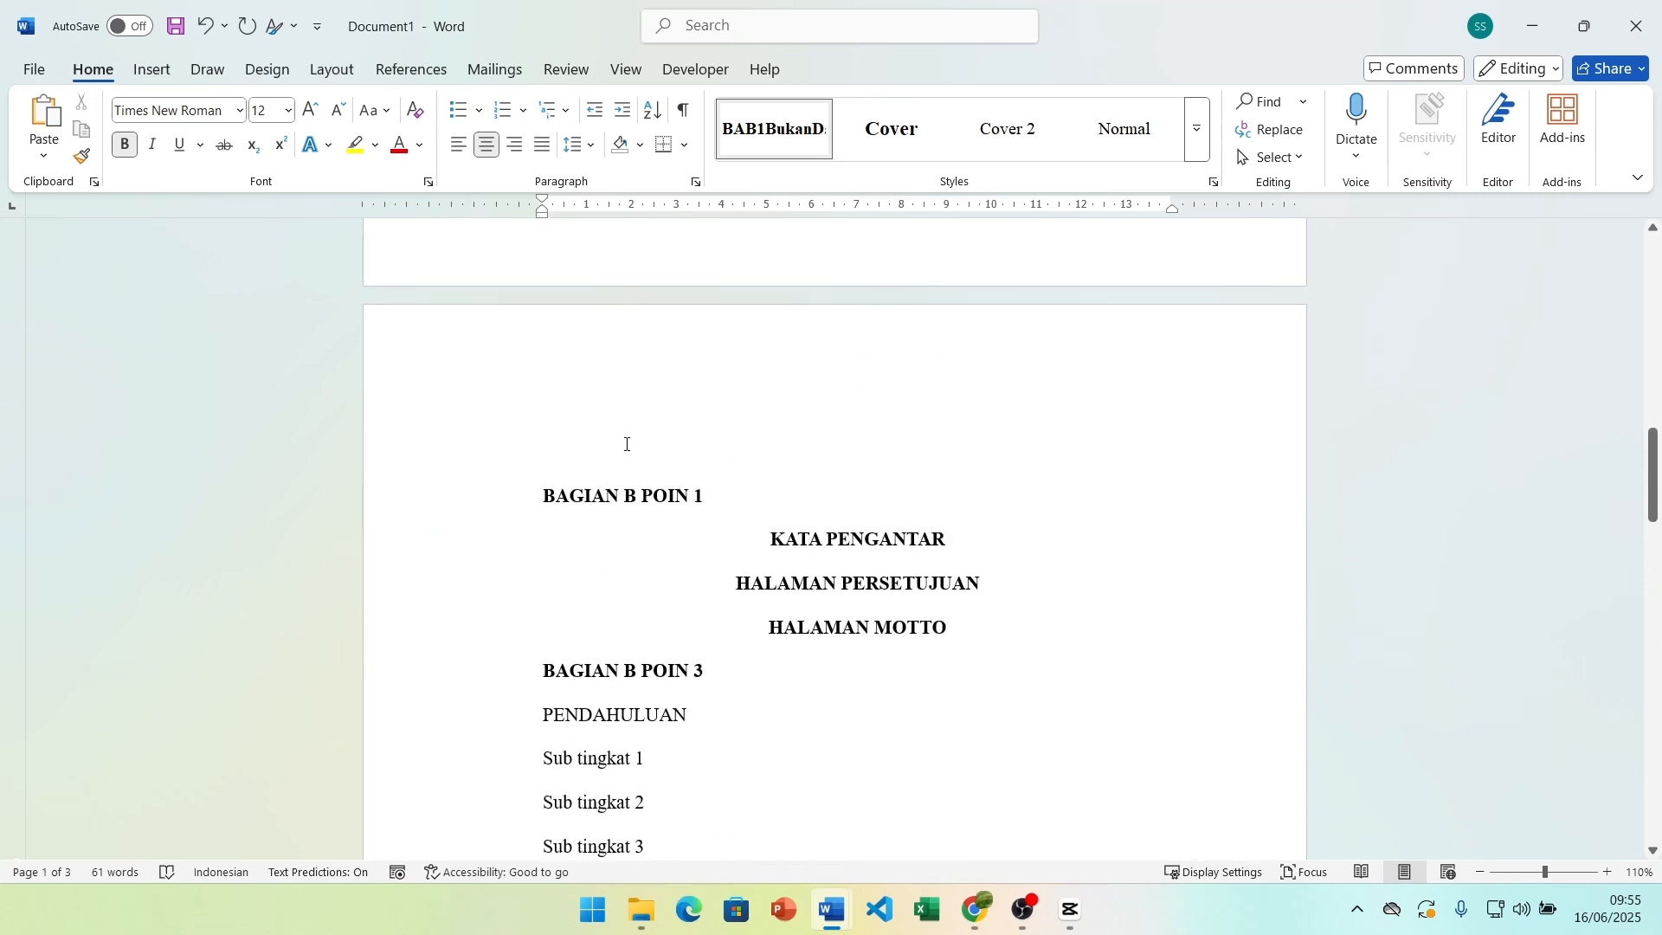
left_click(622, 431)
left_click(535, 485)
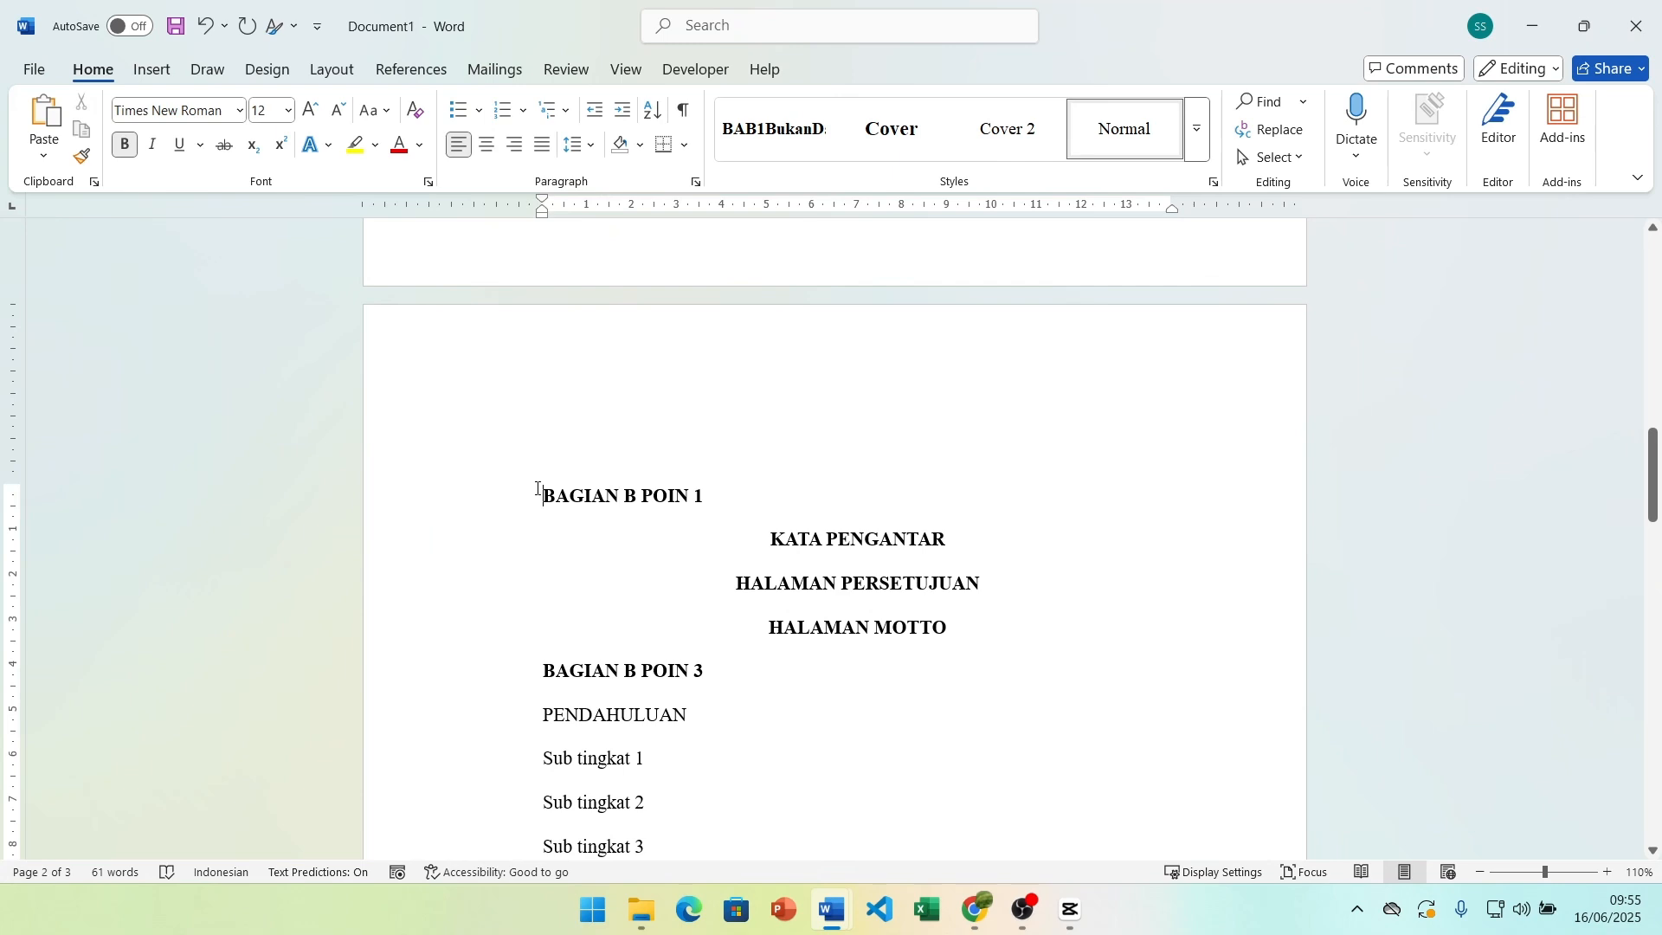
key("Return")
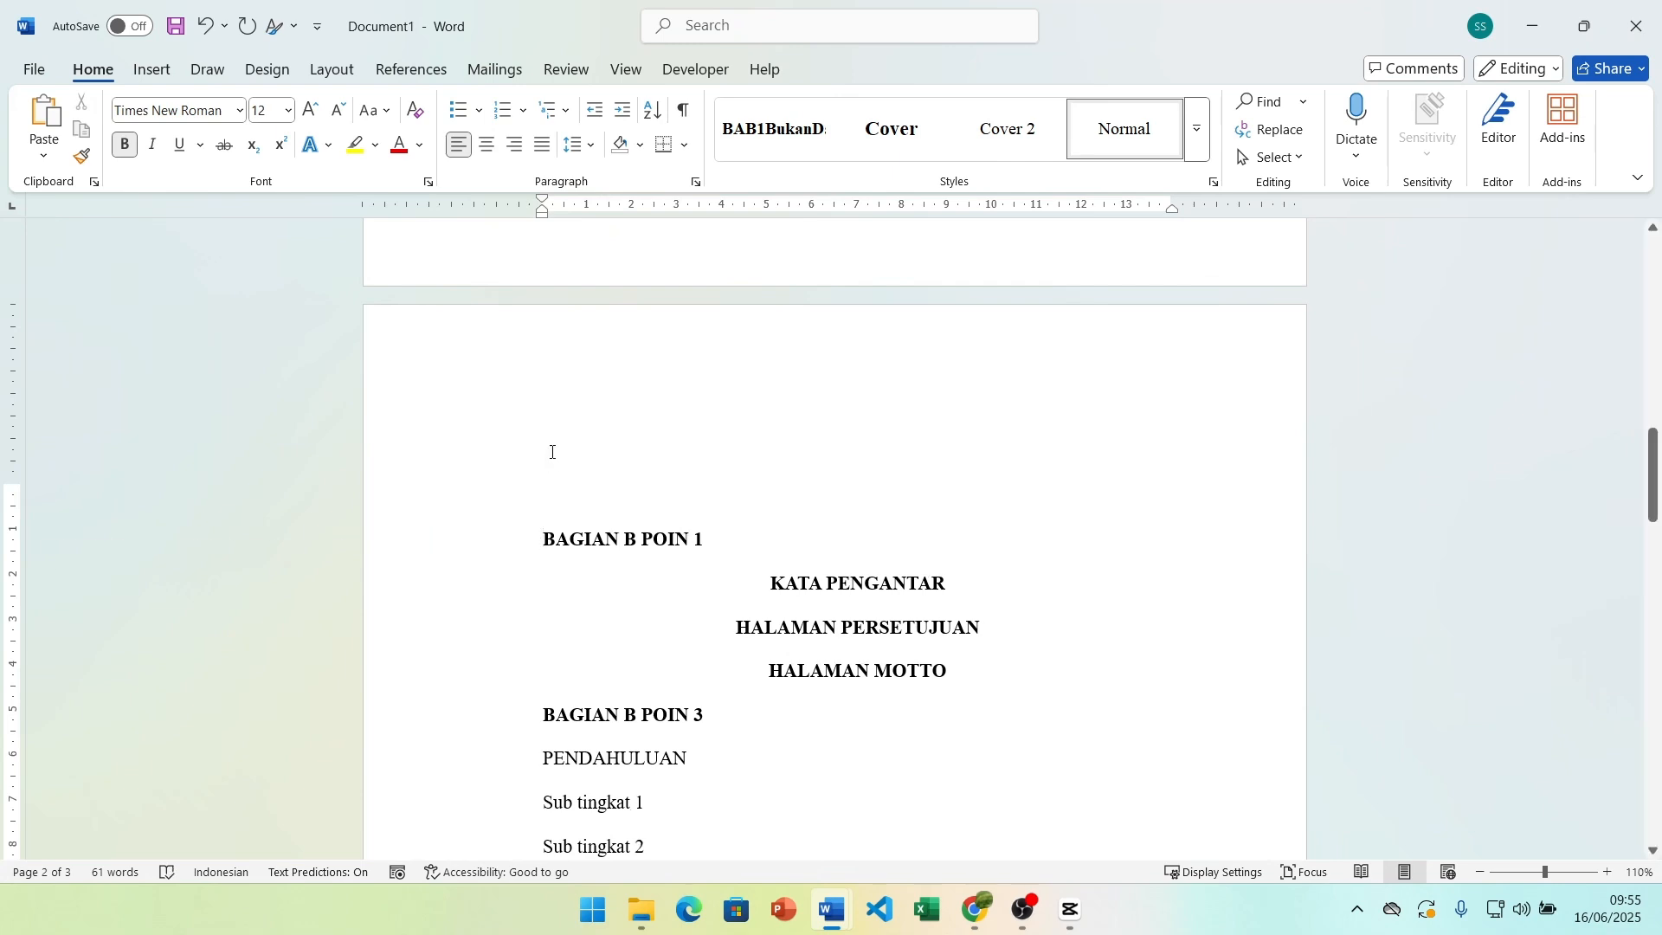
key("ctrl+shift+i")
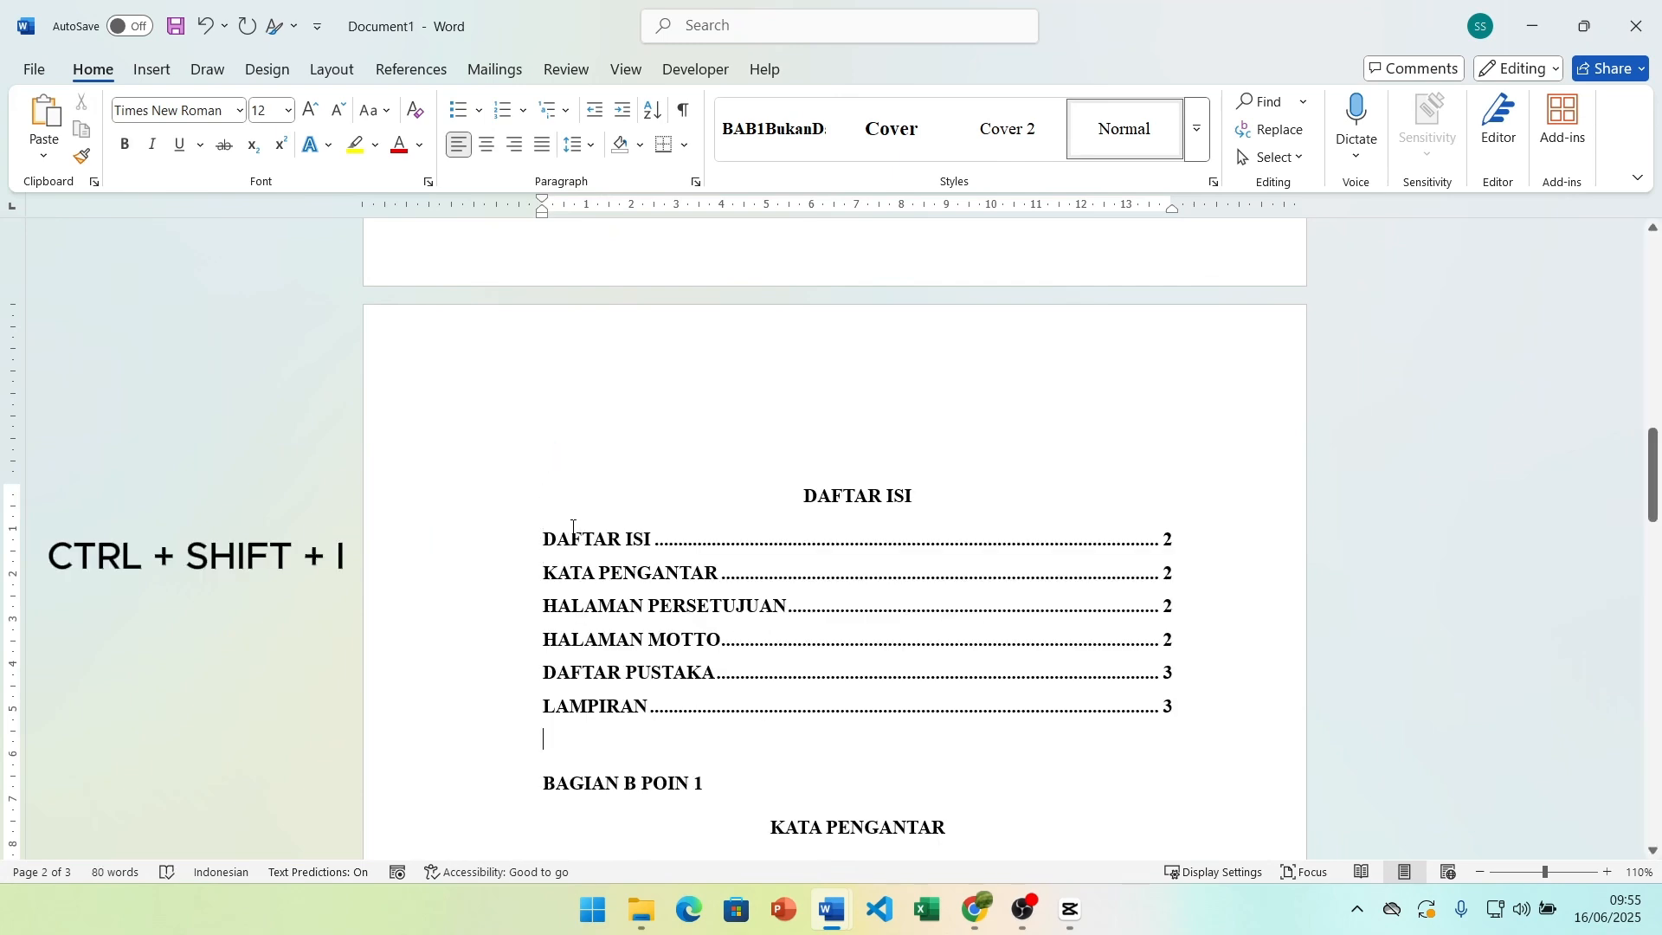
Step: Apply the Sebelum BAB style to DAFTAR PUSTAKA and LAMPIRAN under BAGIAN B POIN 2
scroll(554, 528, "down", 2)
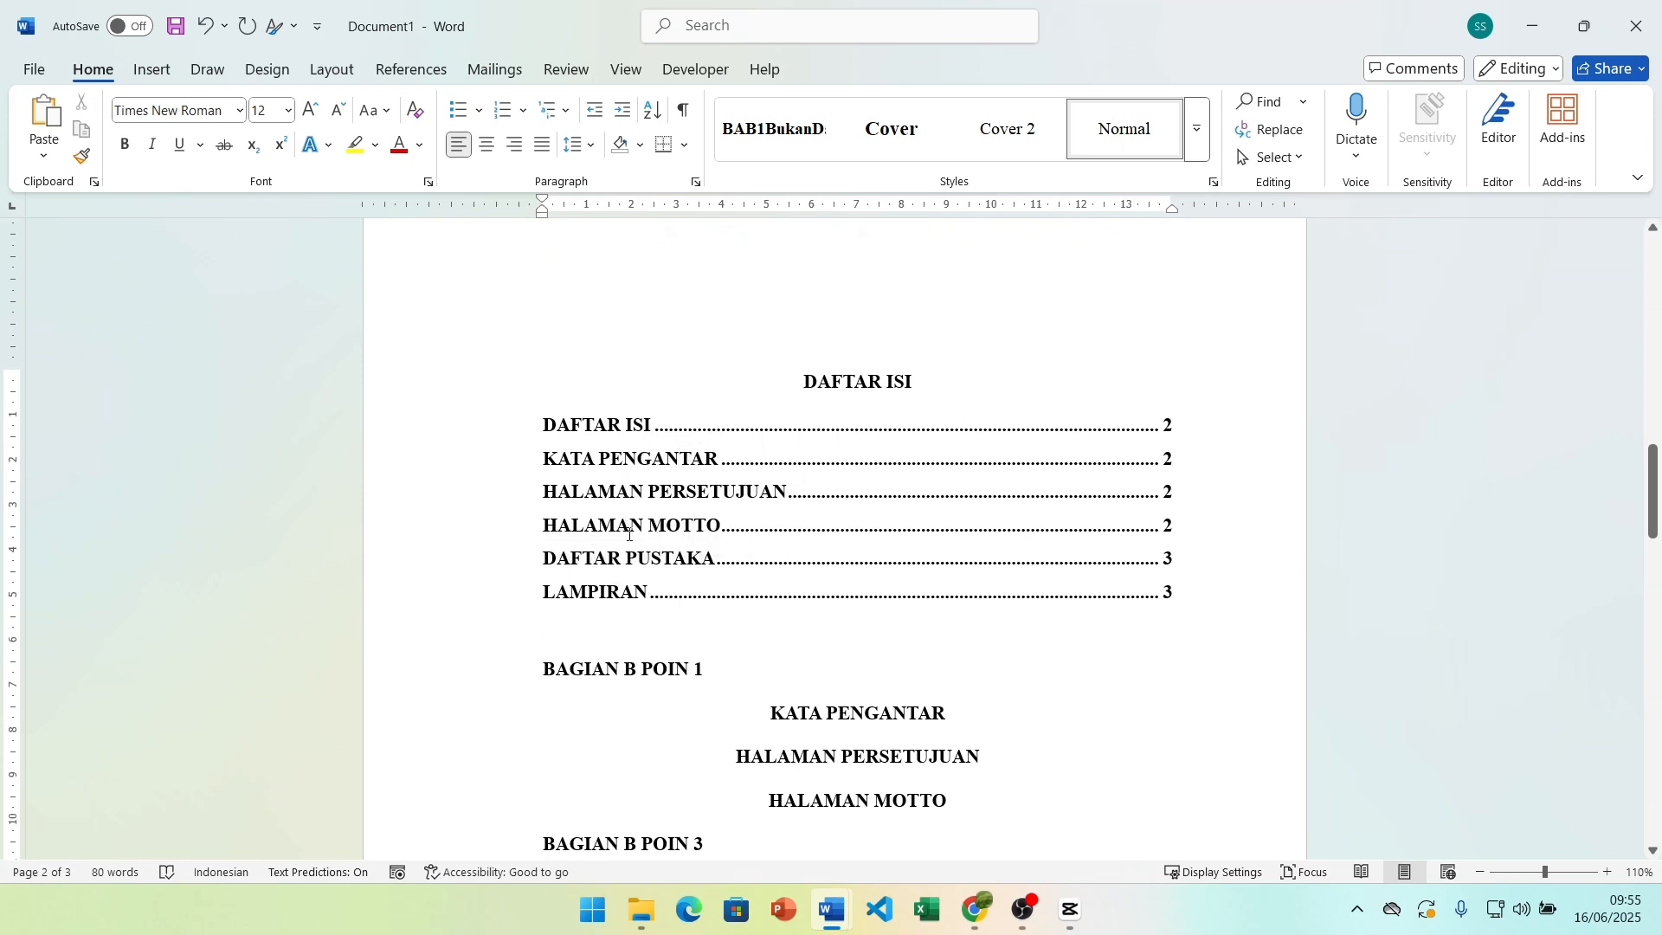
scroll(634, 495, "down", 8)
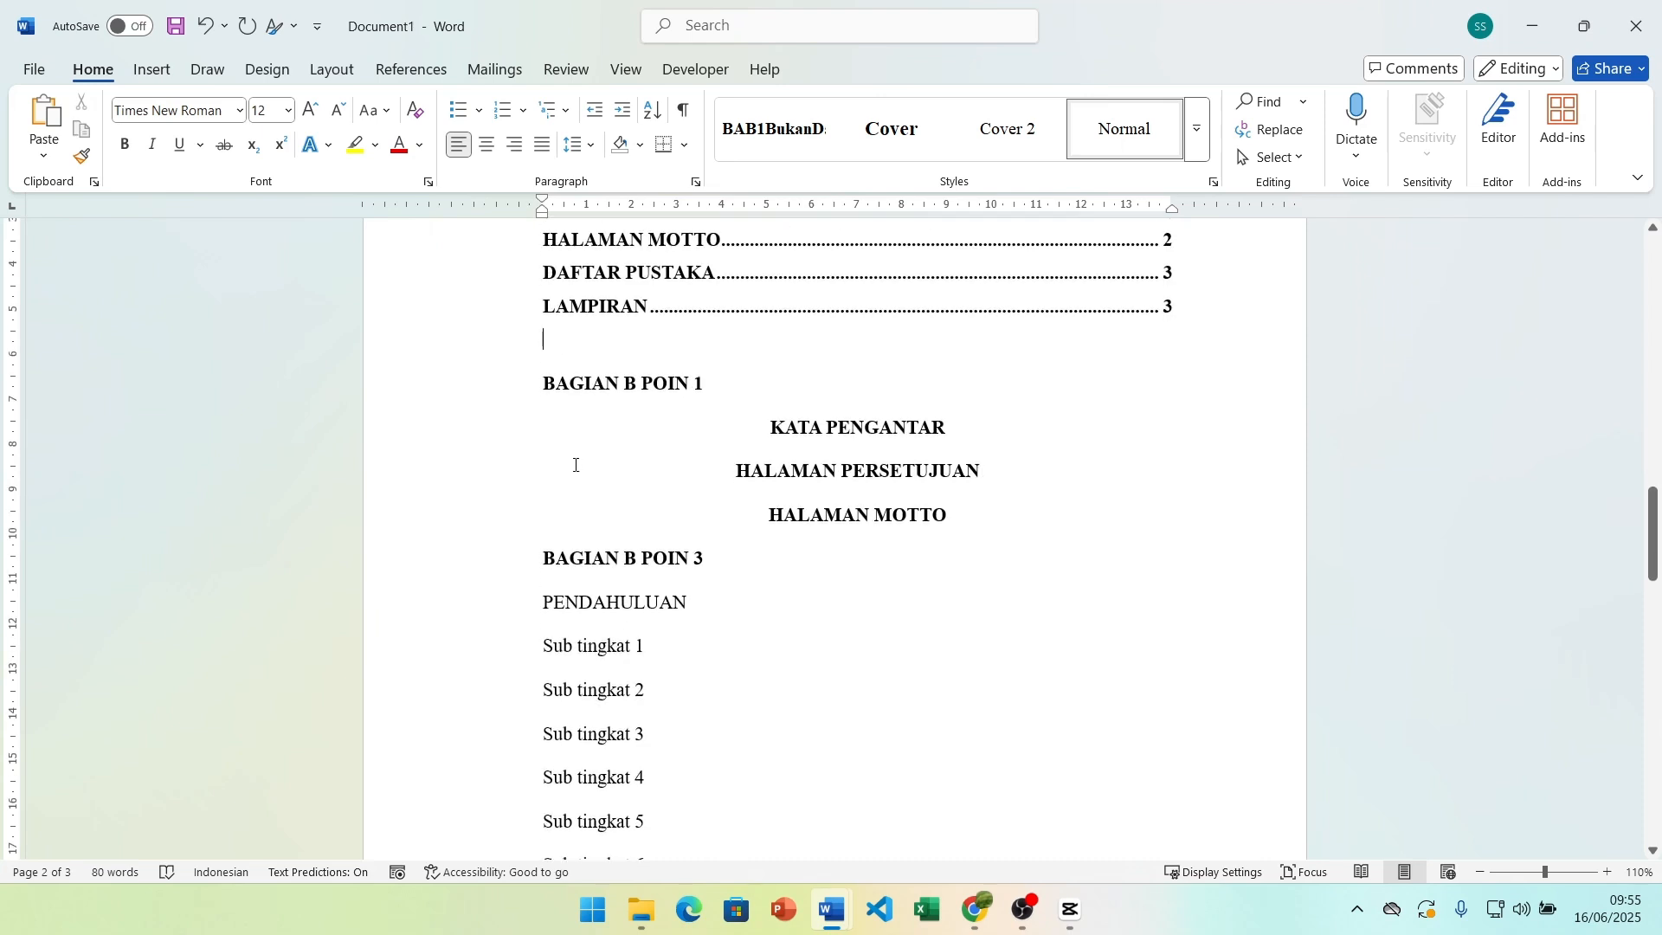
scroll(576, 465, "down", 14)
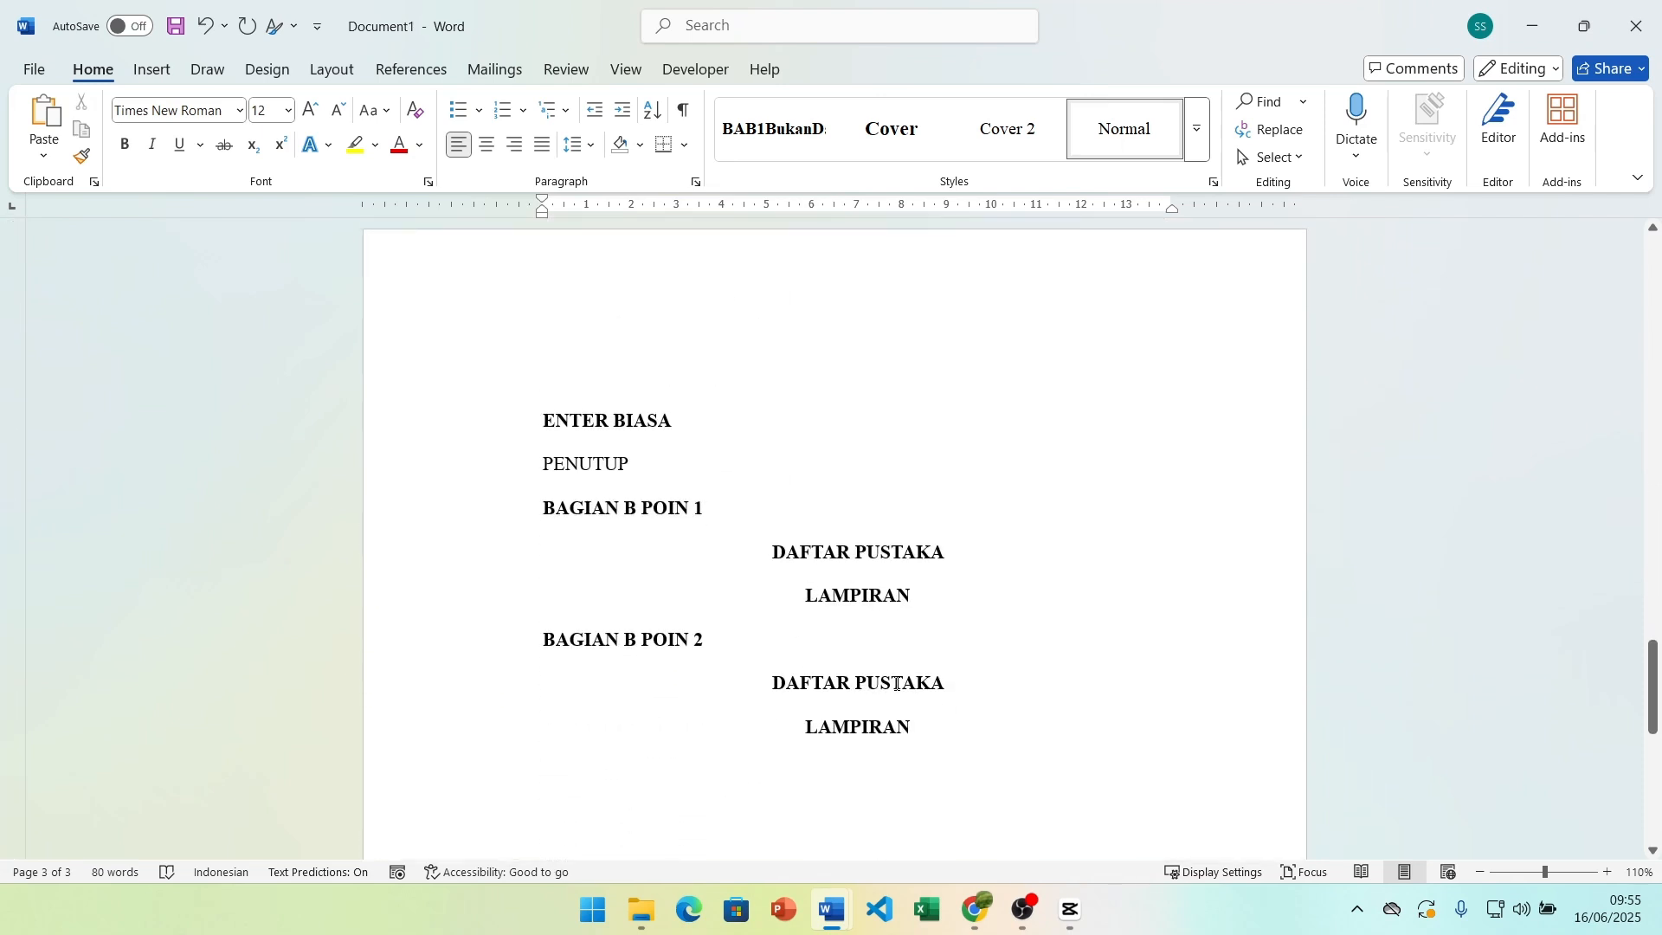
left_click(882, 684)
left_click_drag(934, 726, 775, 686)
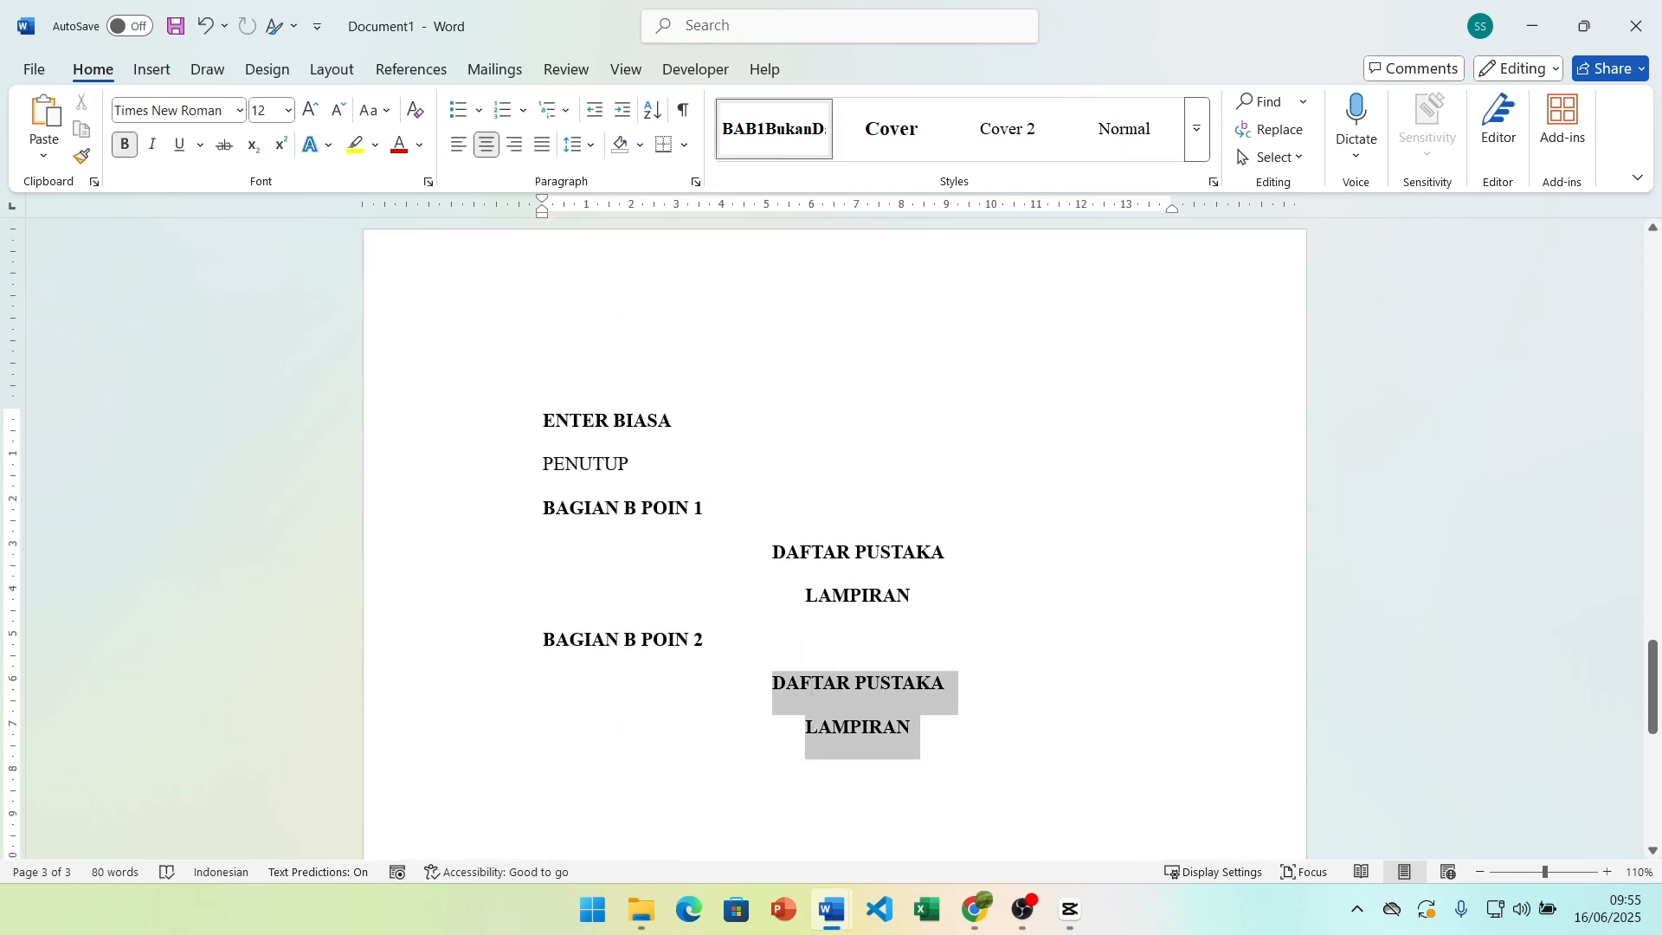
key("ctrl+1")
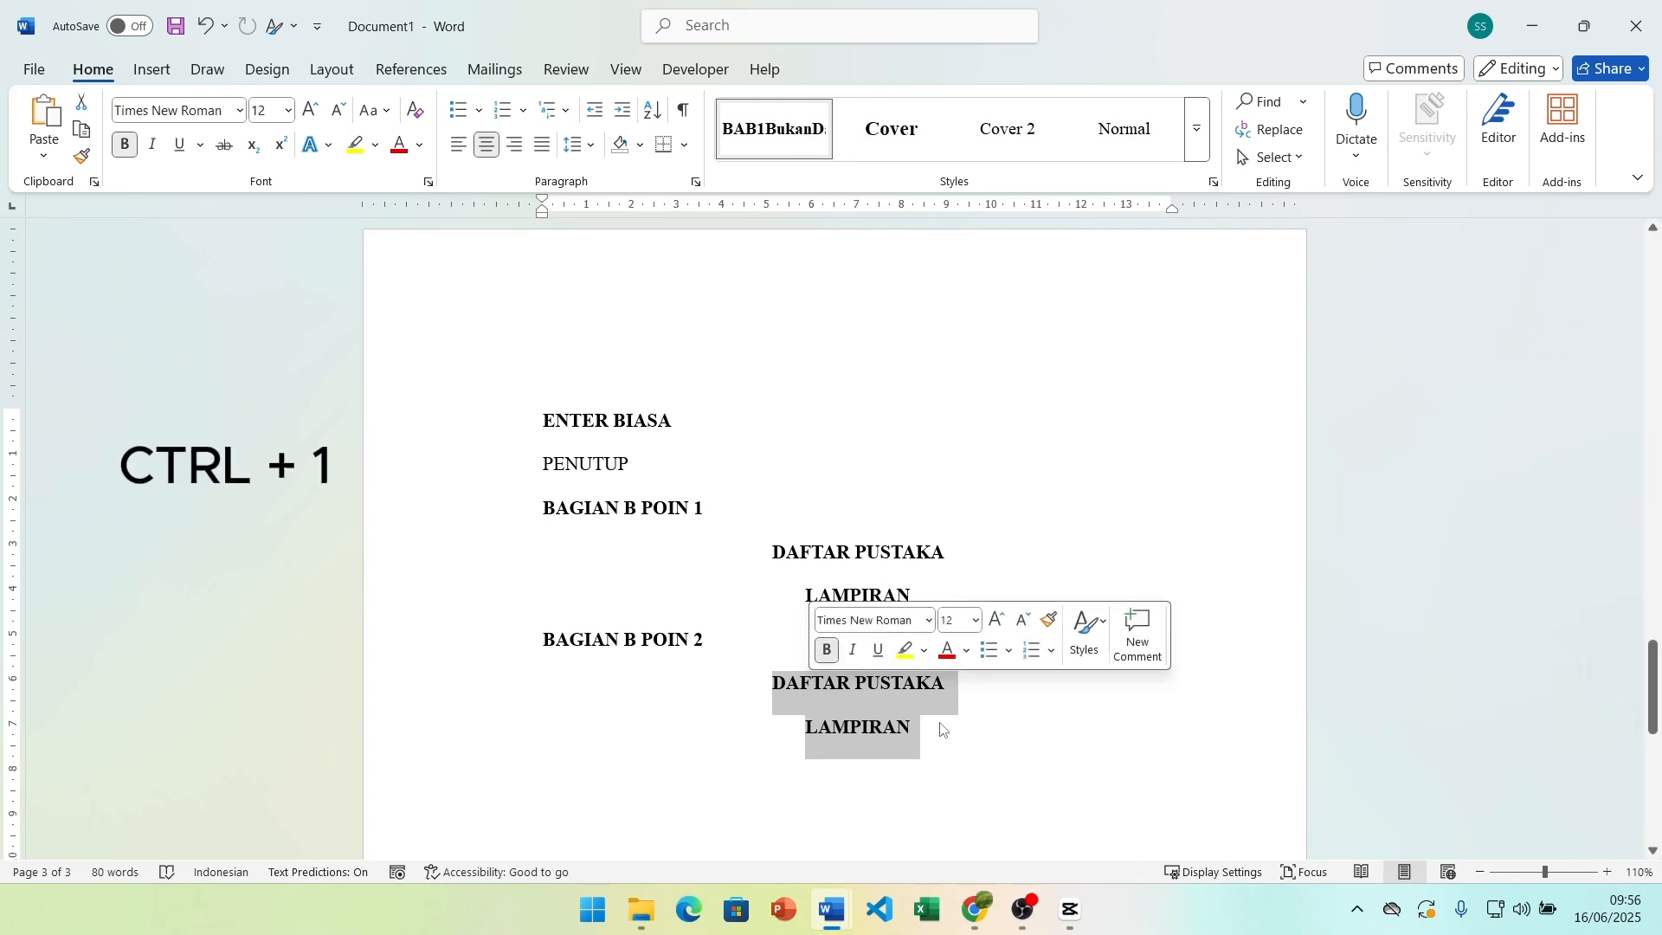
Step: Update the entire DAFTAR ISI table of contents, including its entries and page numbers
scroll(827, 564, "up", 8)
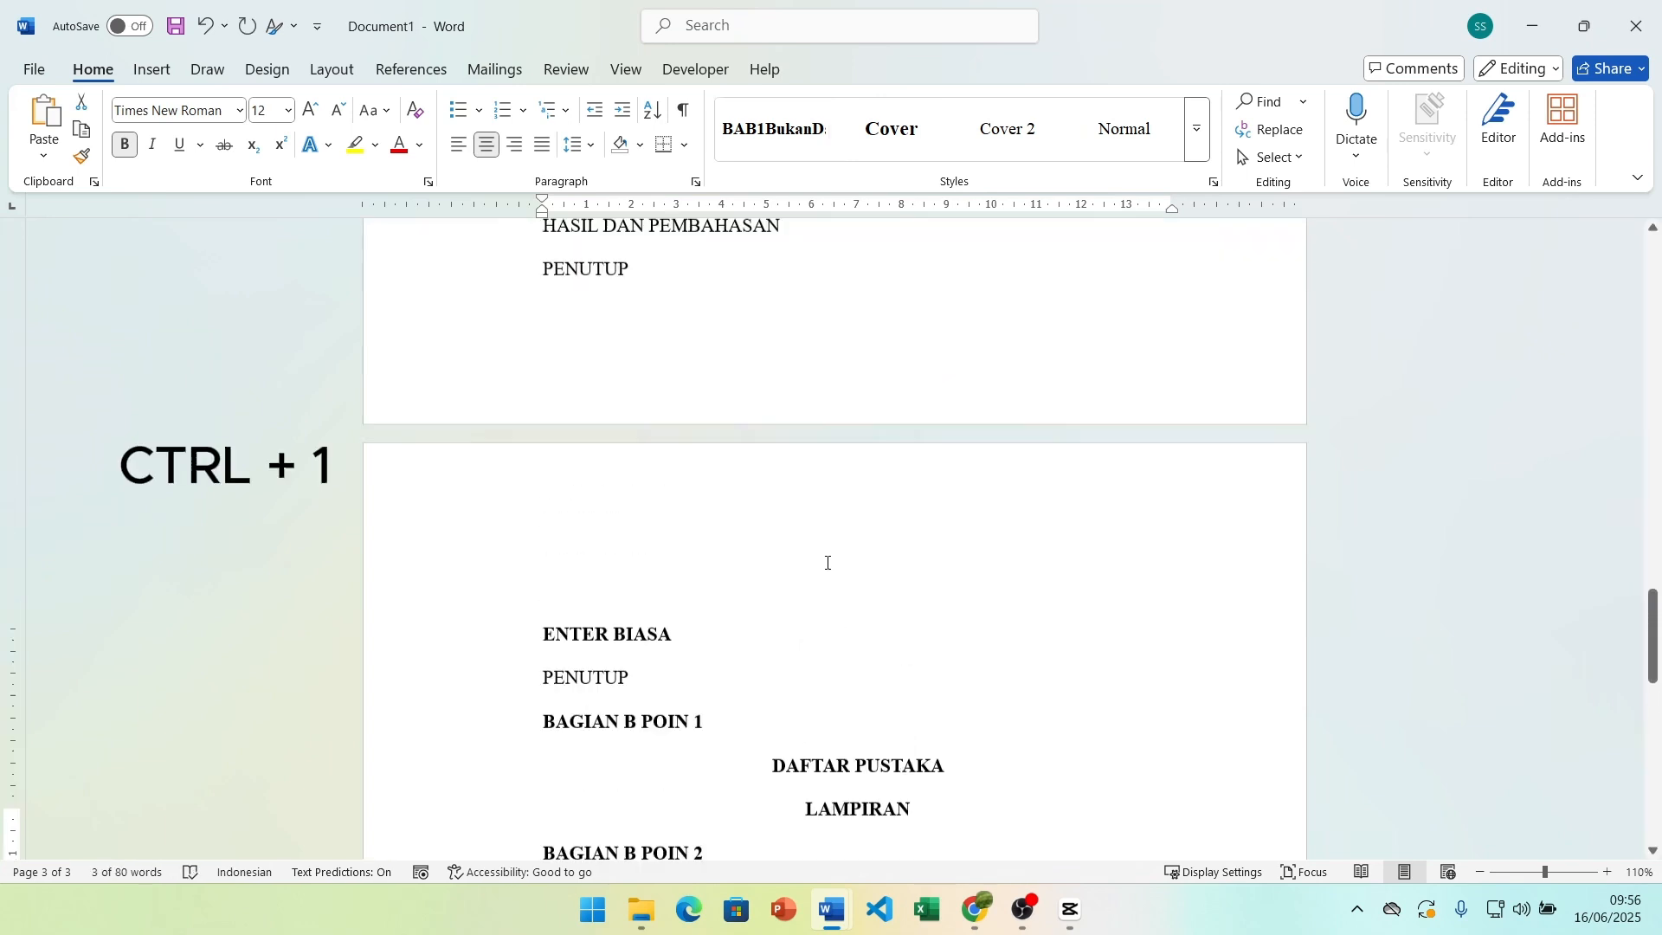
scroll(827, 545, "up", 7)
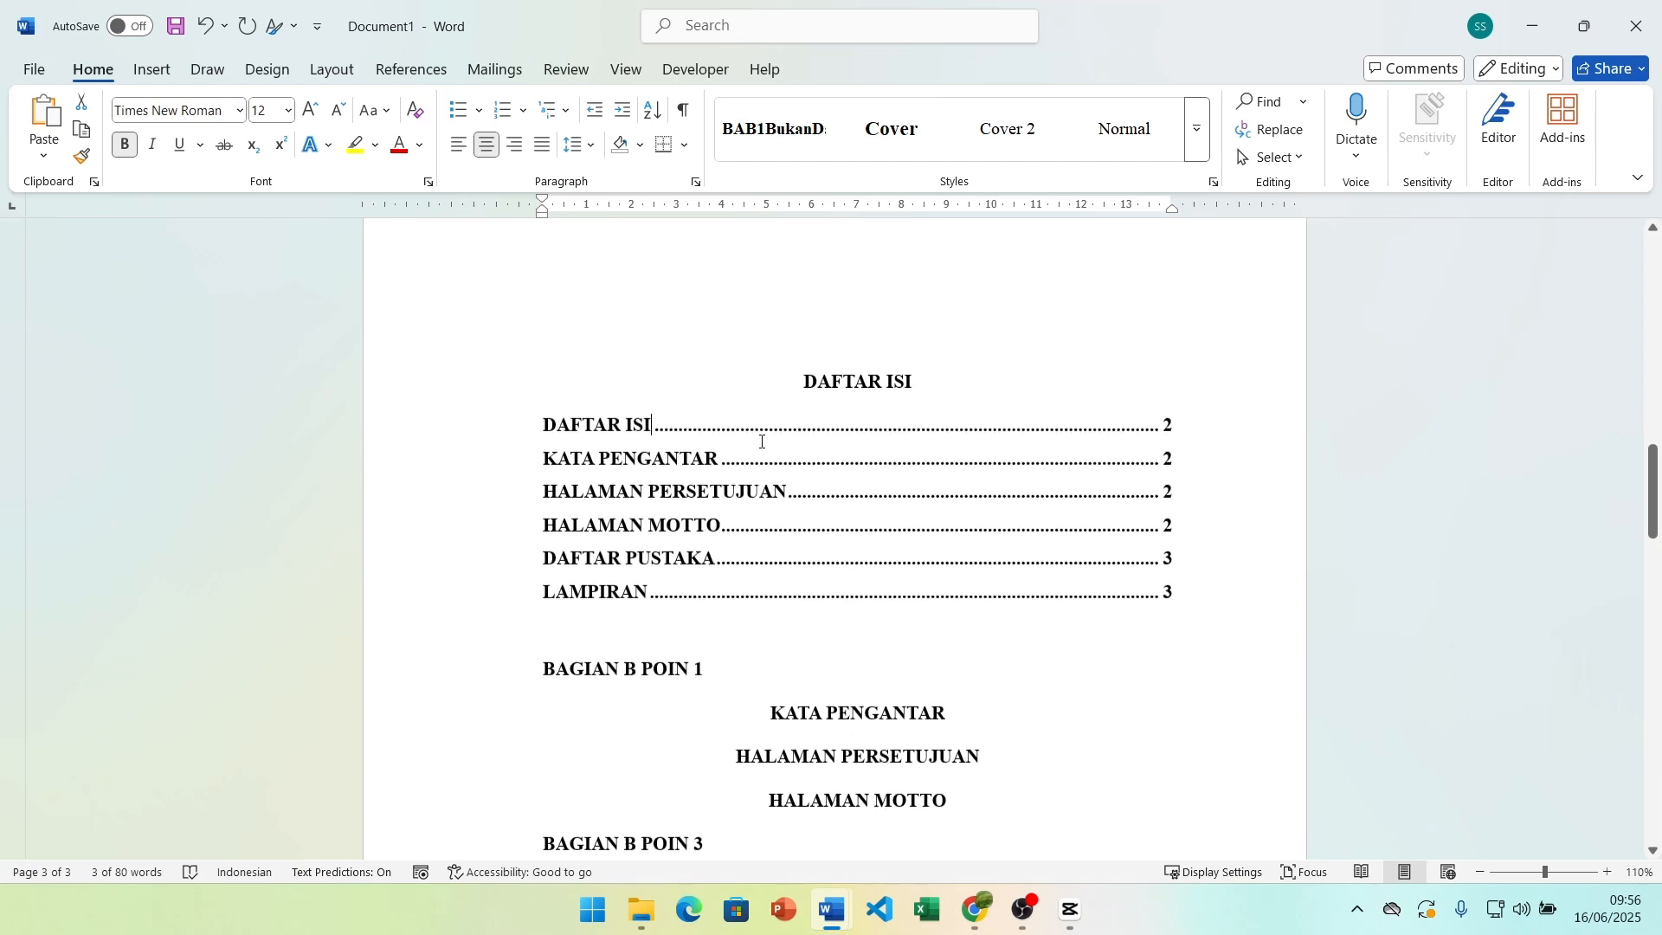
left_click(761, 433)
key("F9")
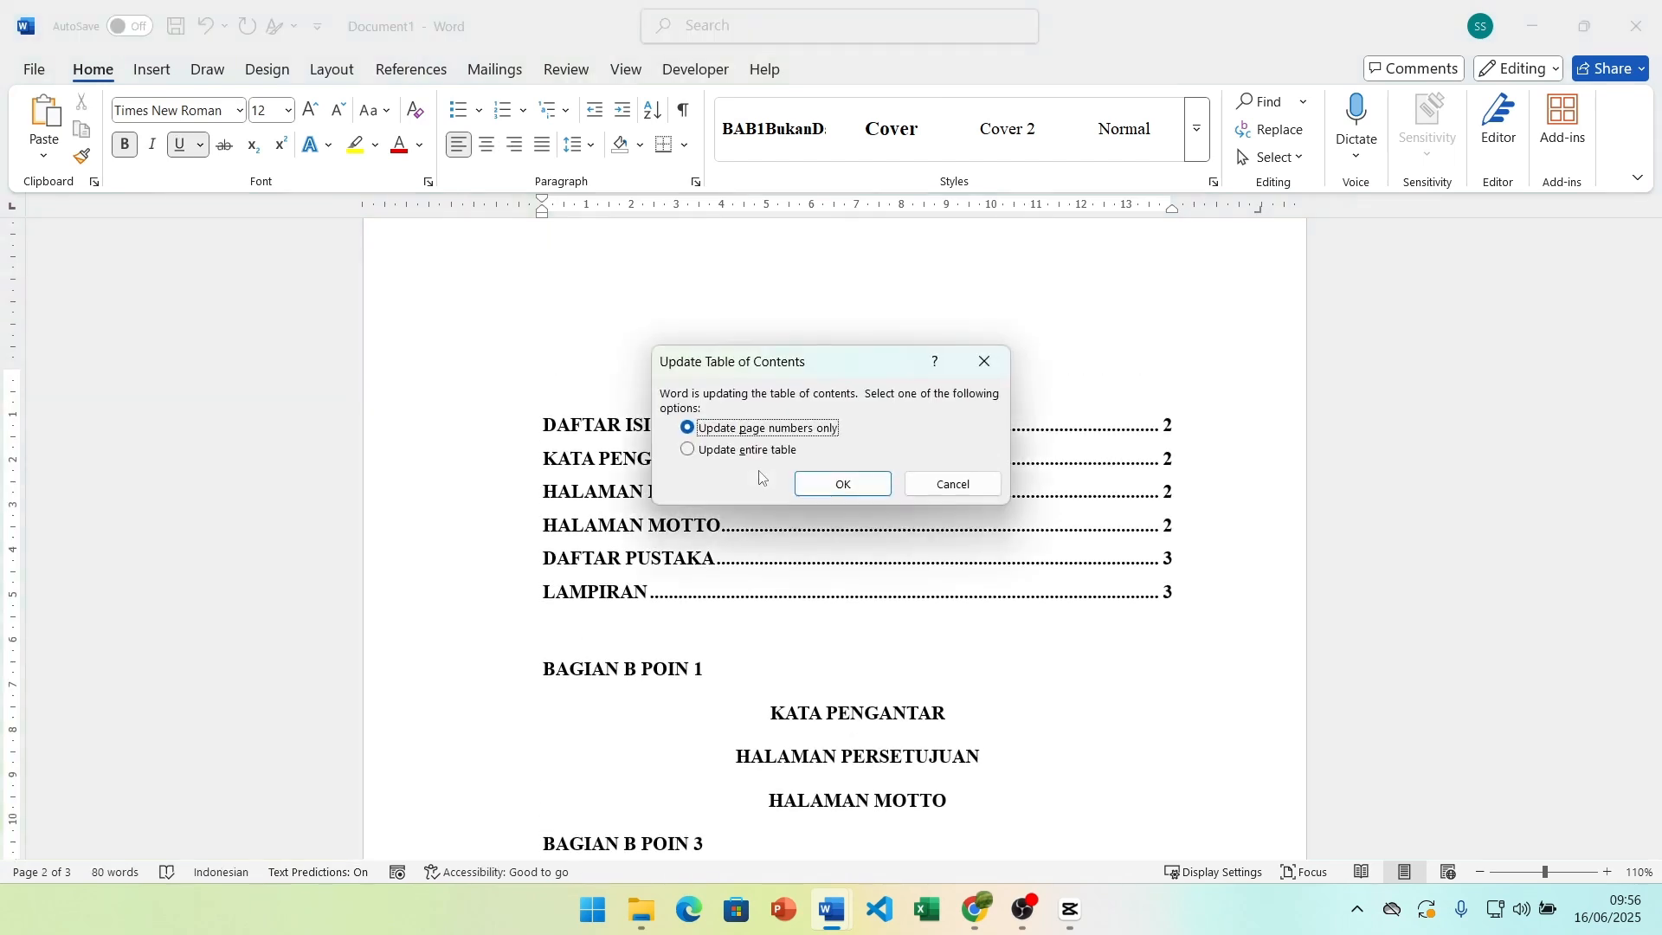
left_click(782, 450)
key("Return")
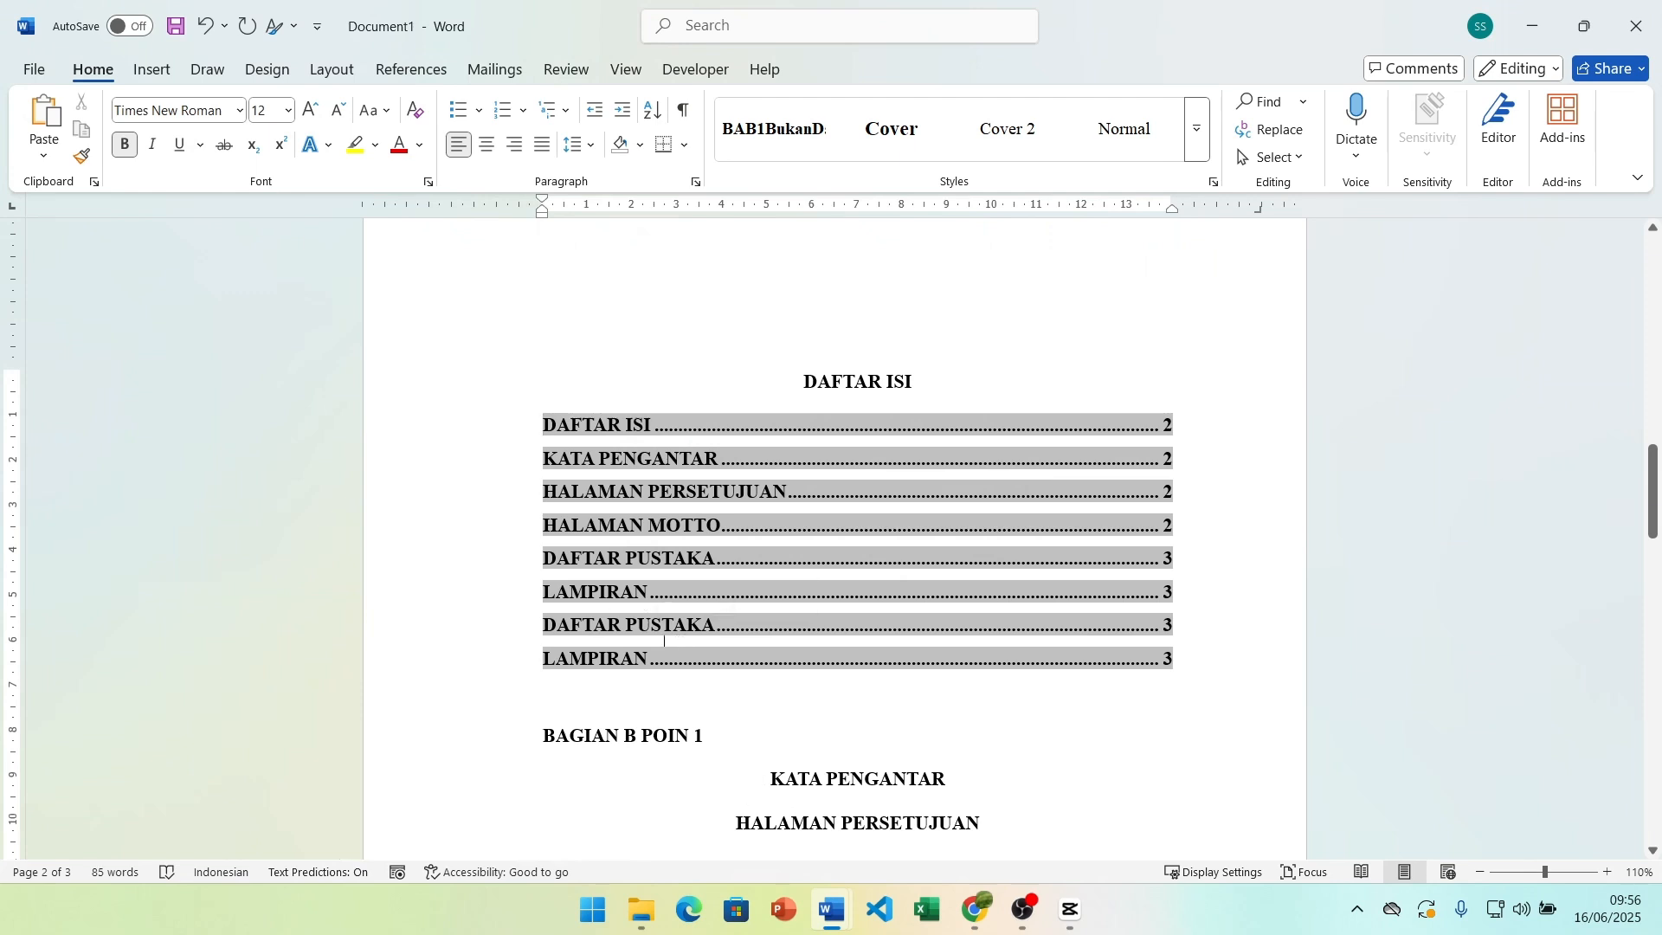
left_click(729, 679)
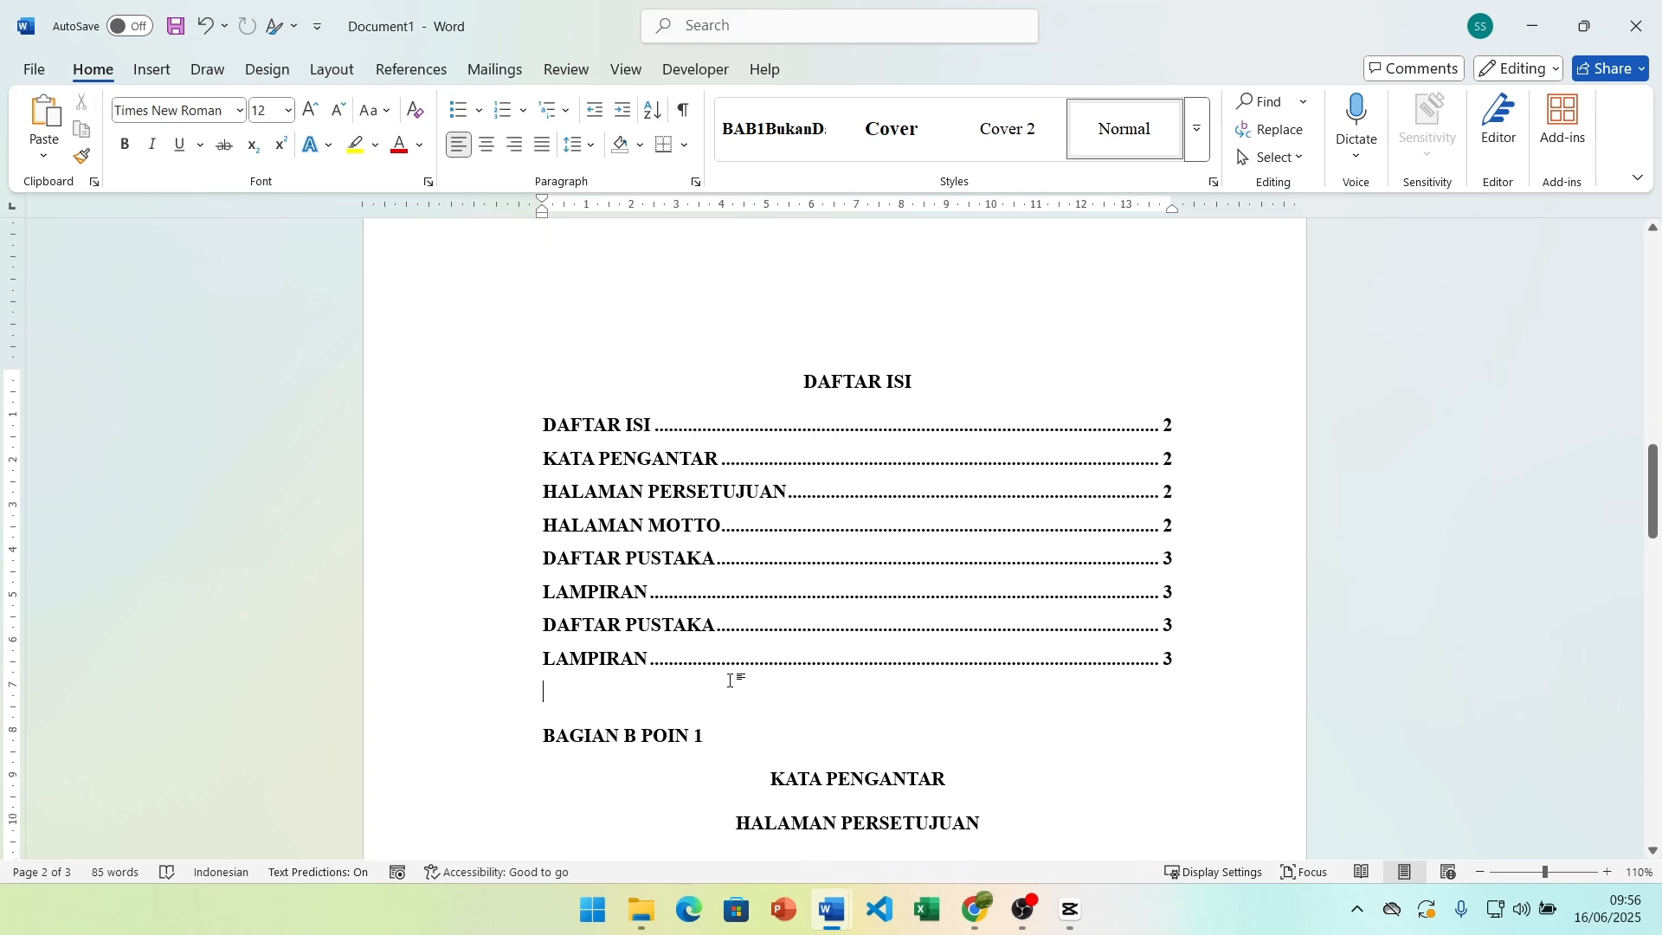
Step: Undo the table of contents update and the style change on the headings under BAGIAN B POIN 2
key("ctrl+z")
key("ctrl+z")
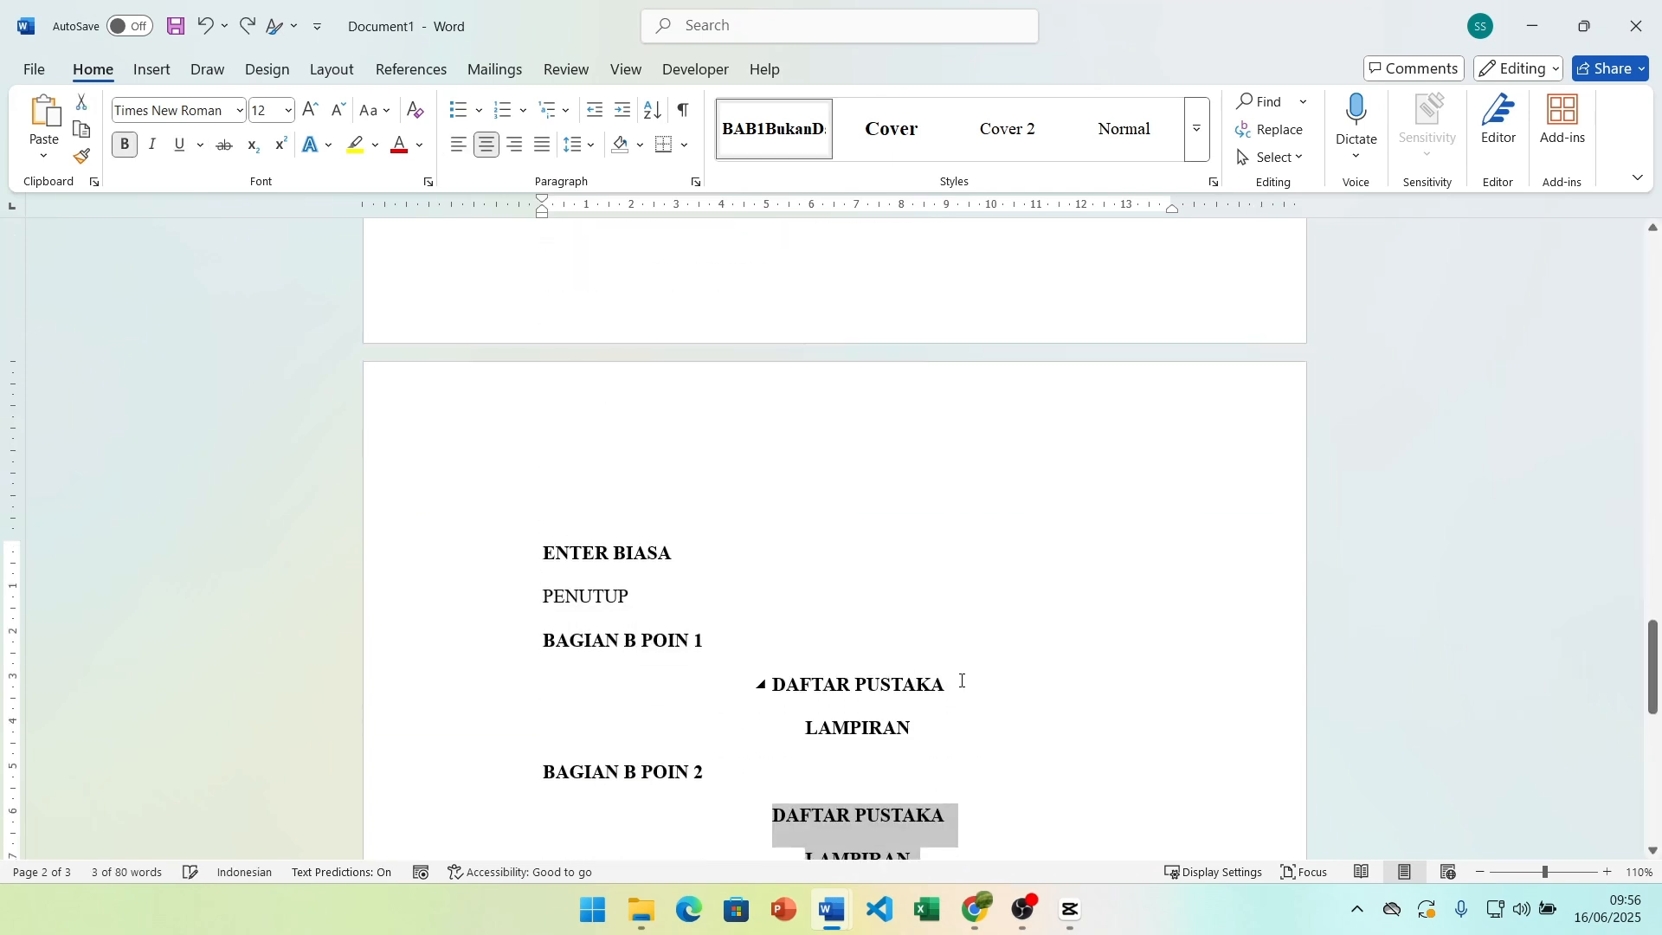
scroll(963, 678, "up", 2)
scroll(963, 678, "up", 12)
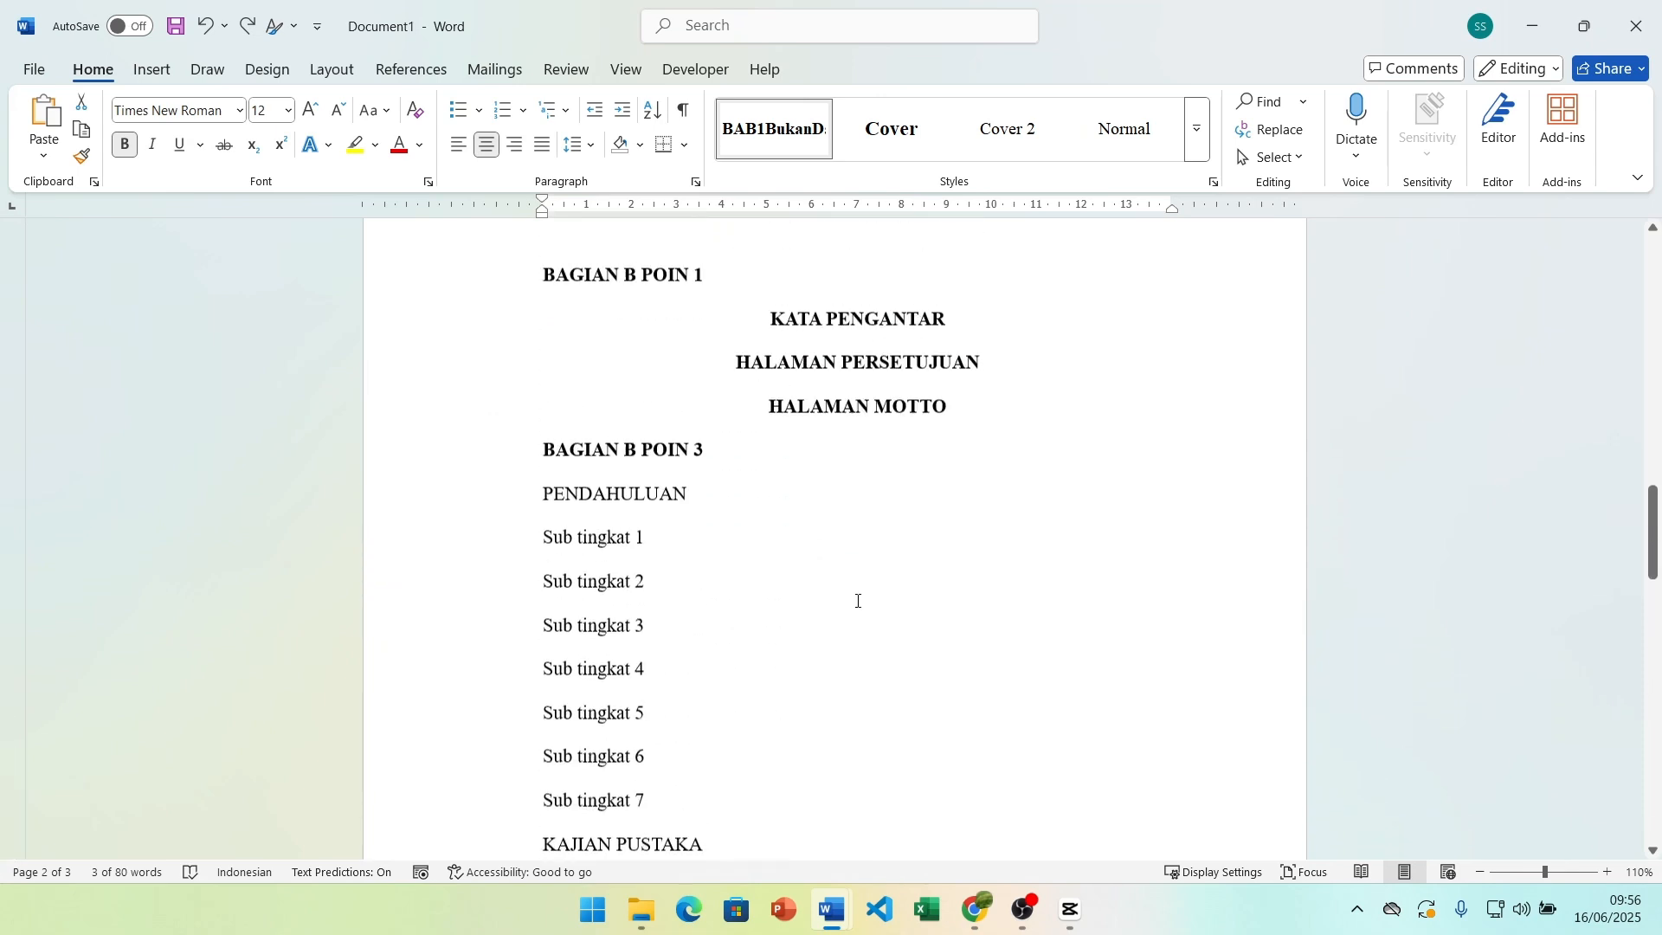
Step: Add three more empty lines between the DAFTAR ISI table of contents and the BAGIAN B POIN 1 line
left_click(604, 359)
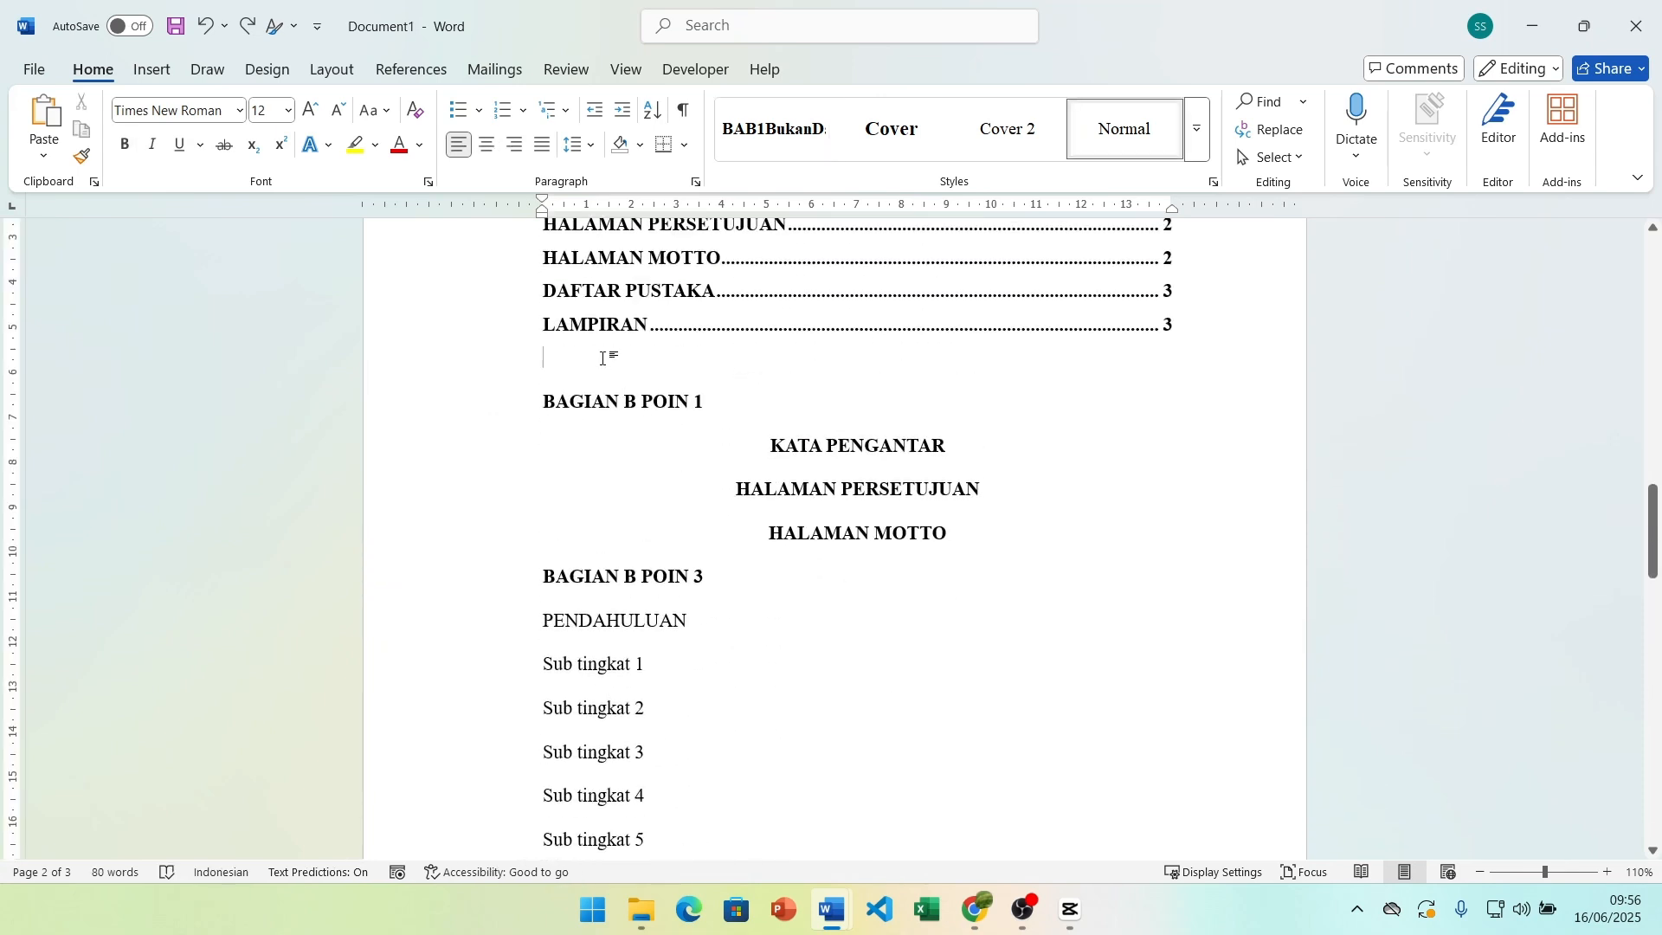
scroll(603, 358, "up", 2)
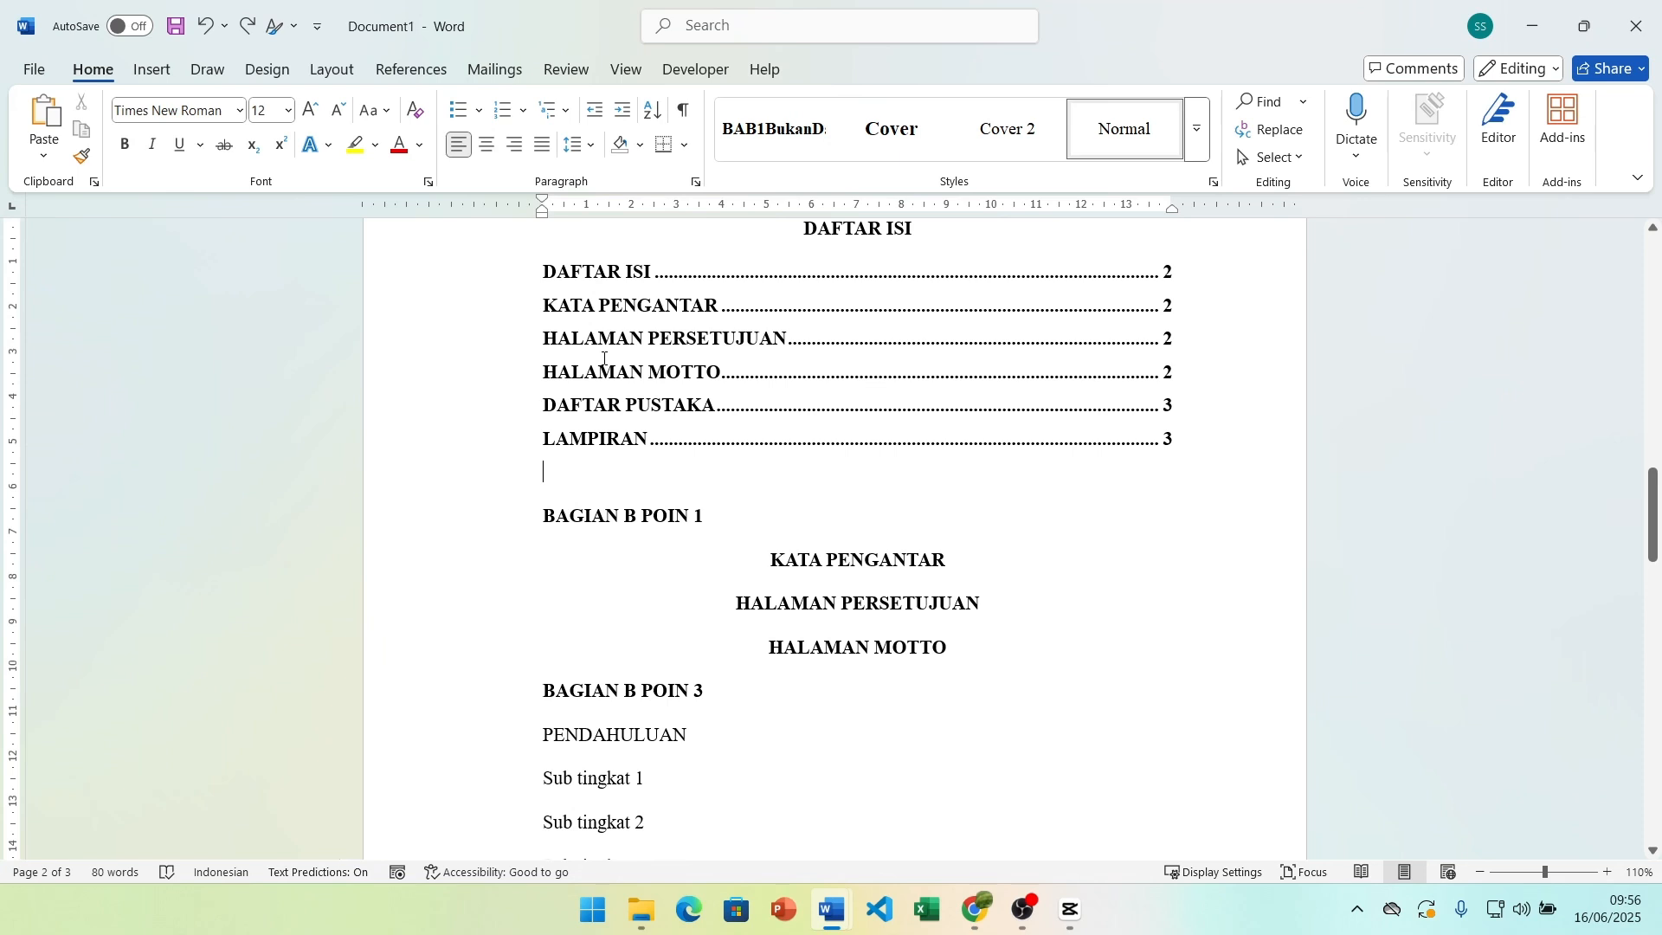
key("Return")
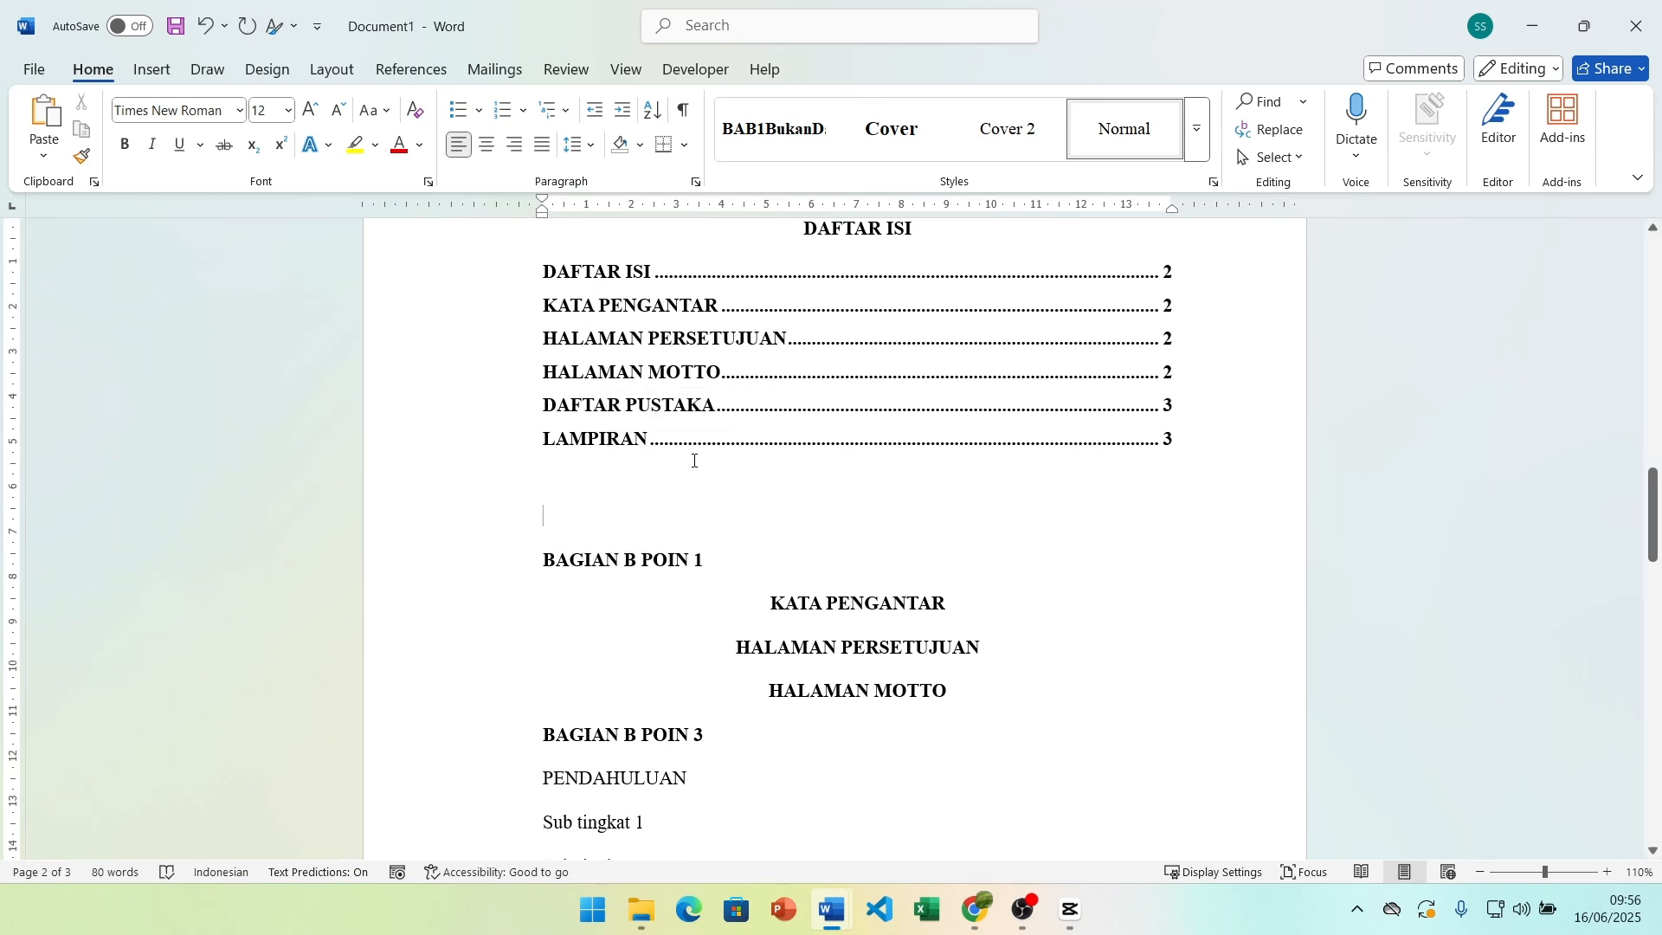
scroll(708, 426, "up", 2)
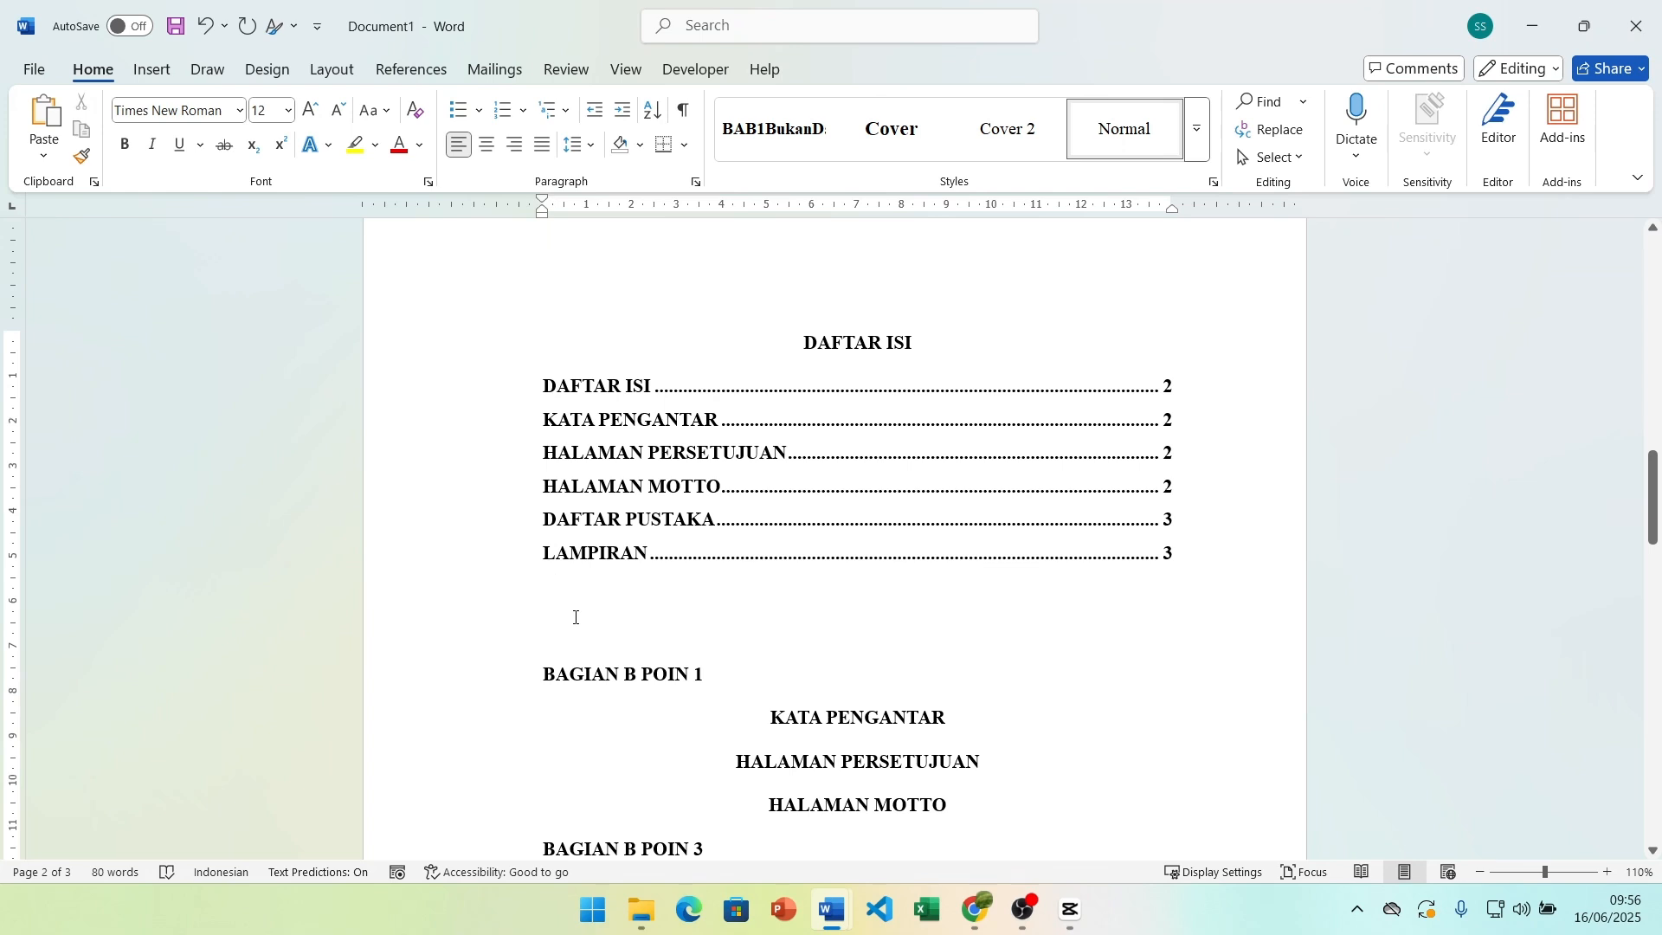
key("Return")
key("Return")
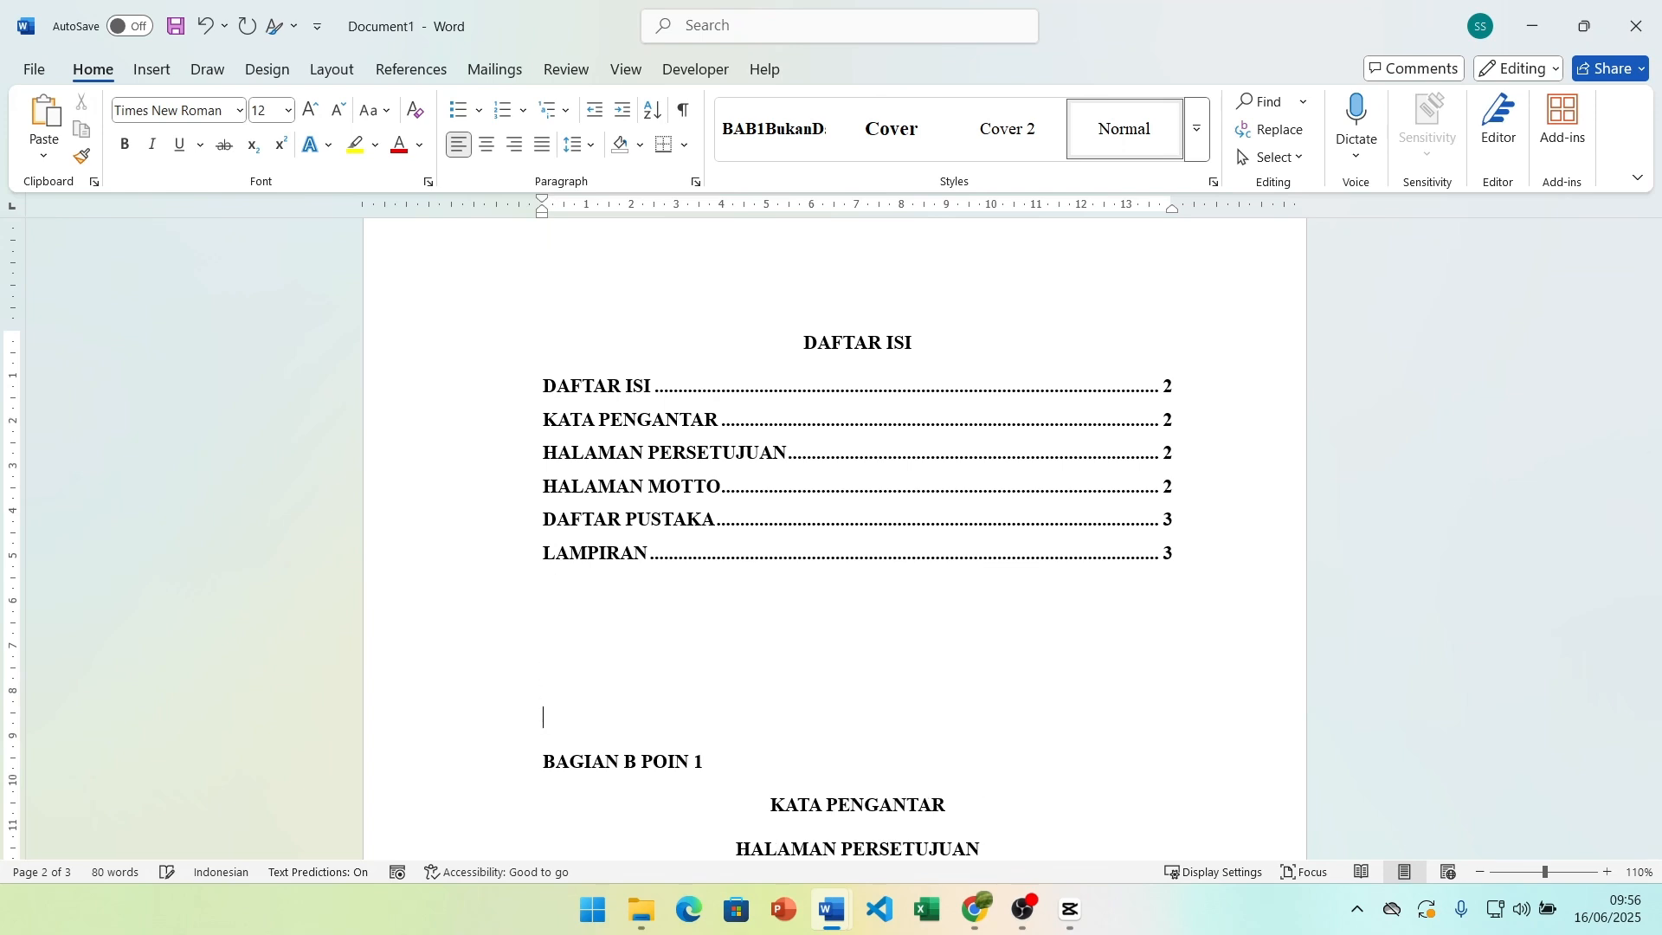
scroll(556, 554, "up", 3)
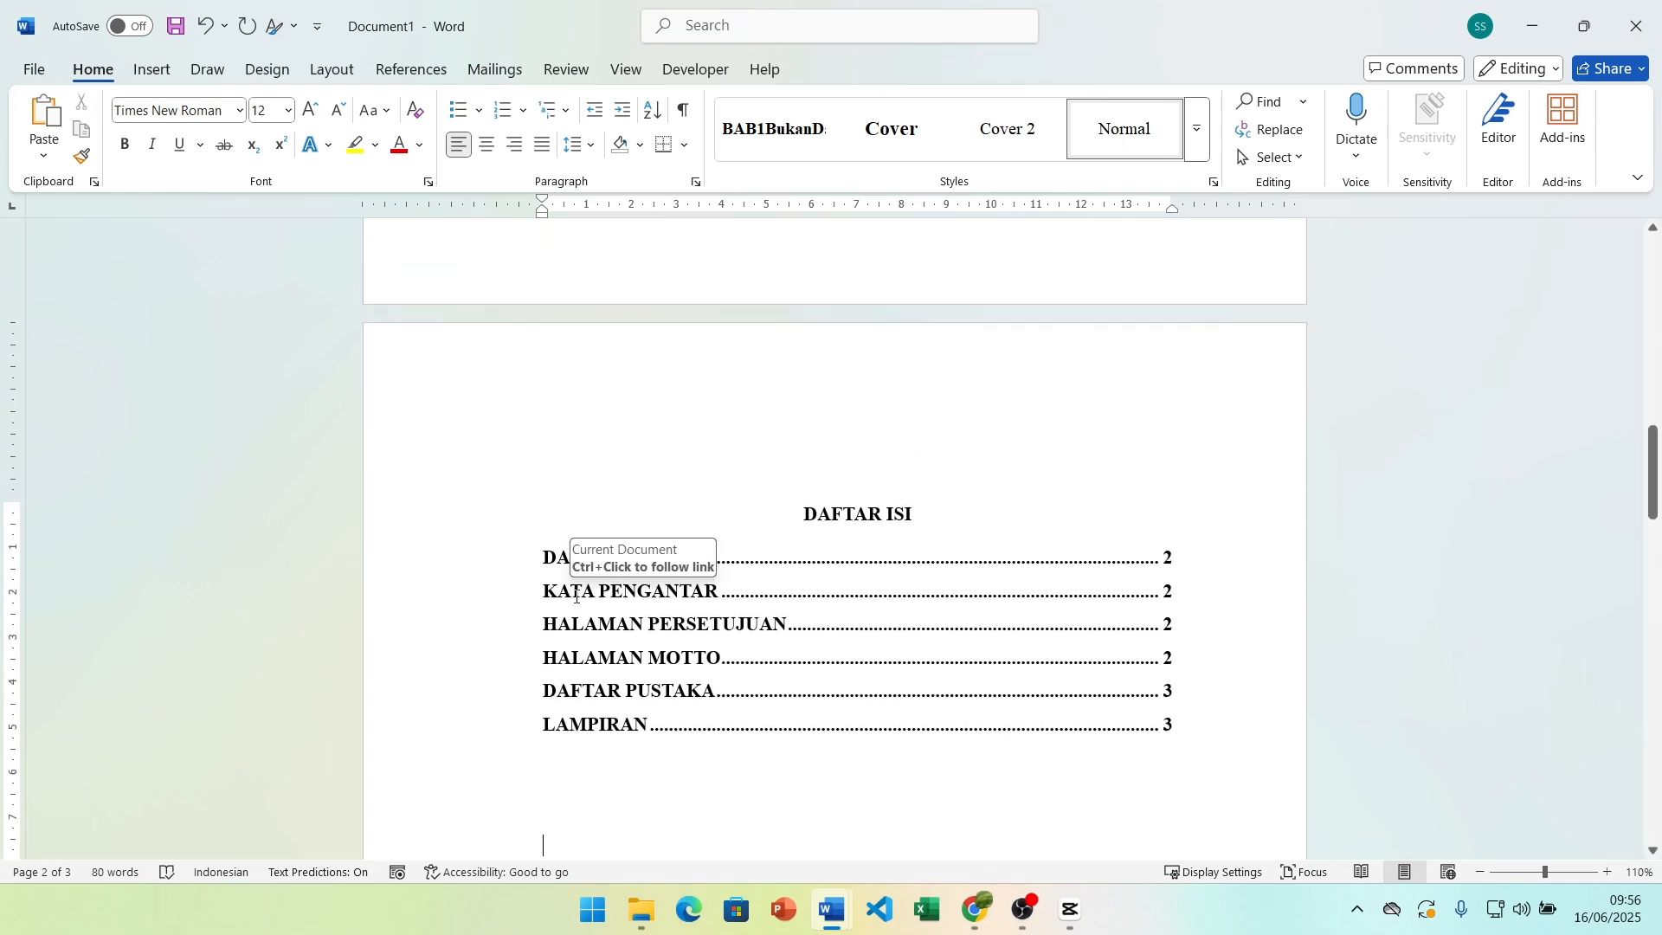
scroll(808, 532, "down", 1)
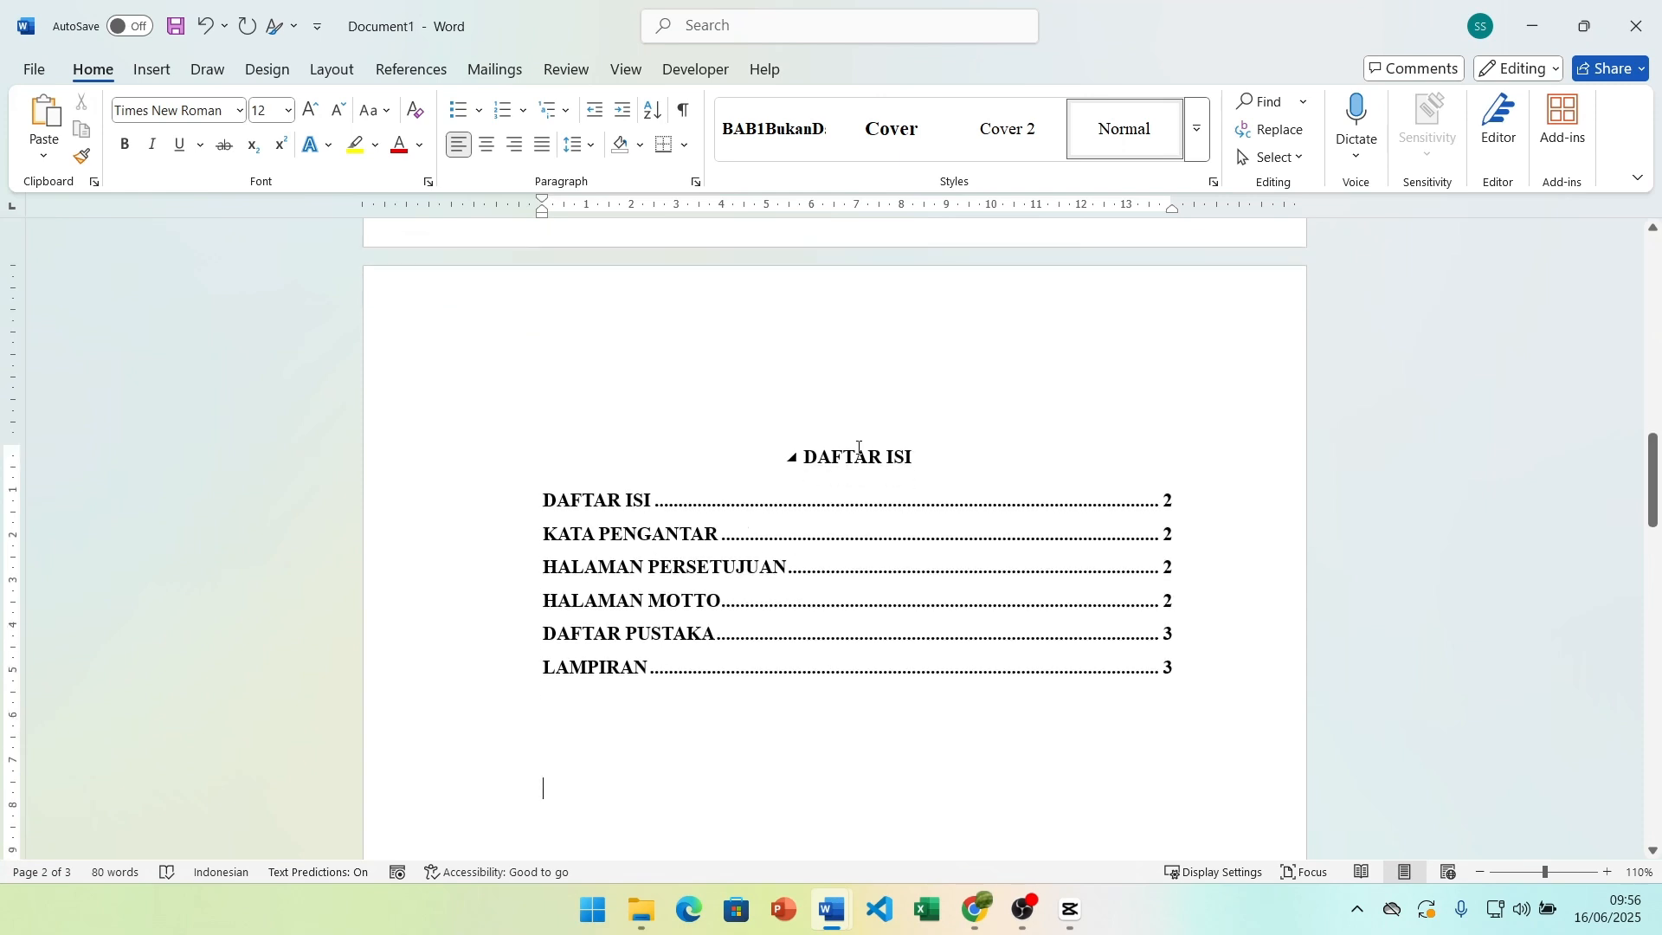
Step: Insert a DAFTAR GAMBAR list of figures and, below it, a DAFTAR LAMPIRAN list in the empty lines under the table of contents
left_click(1196, 128)
left_click(580, 751)
scroll(671, 569, "down", 2)
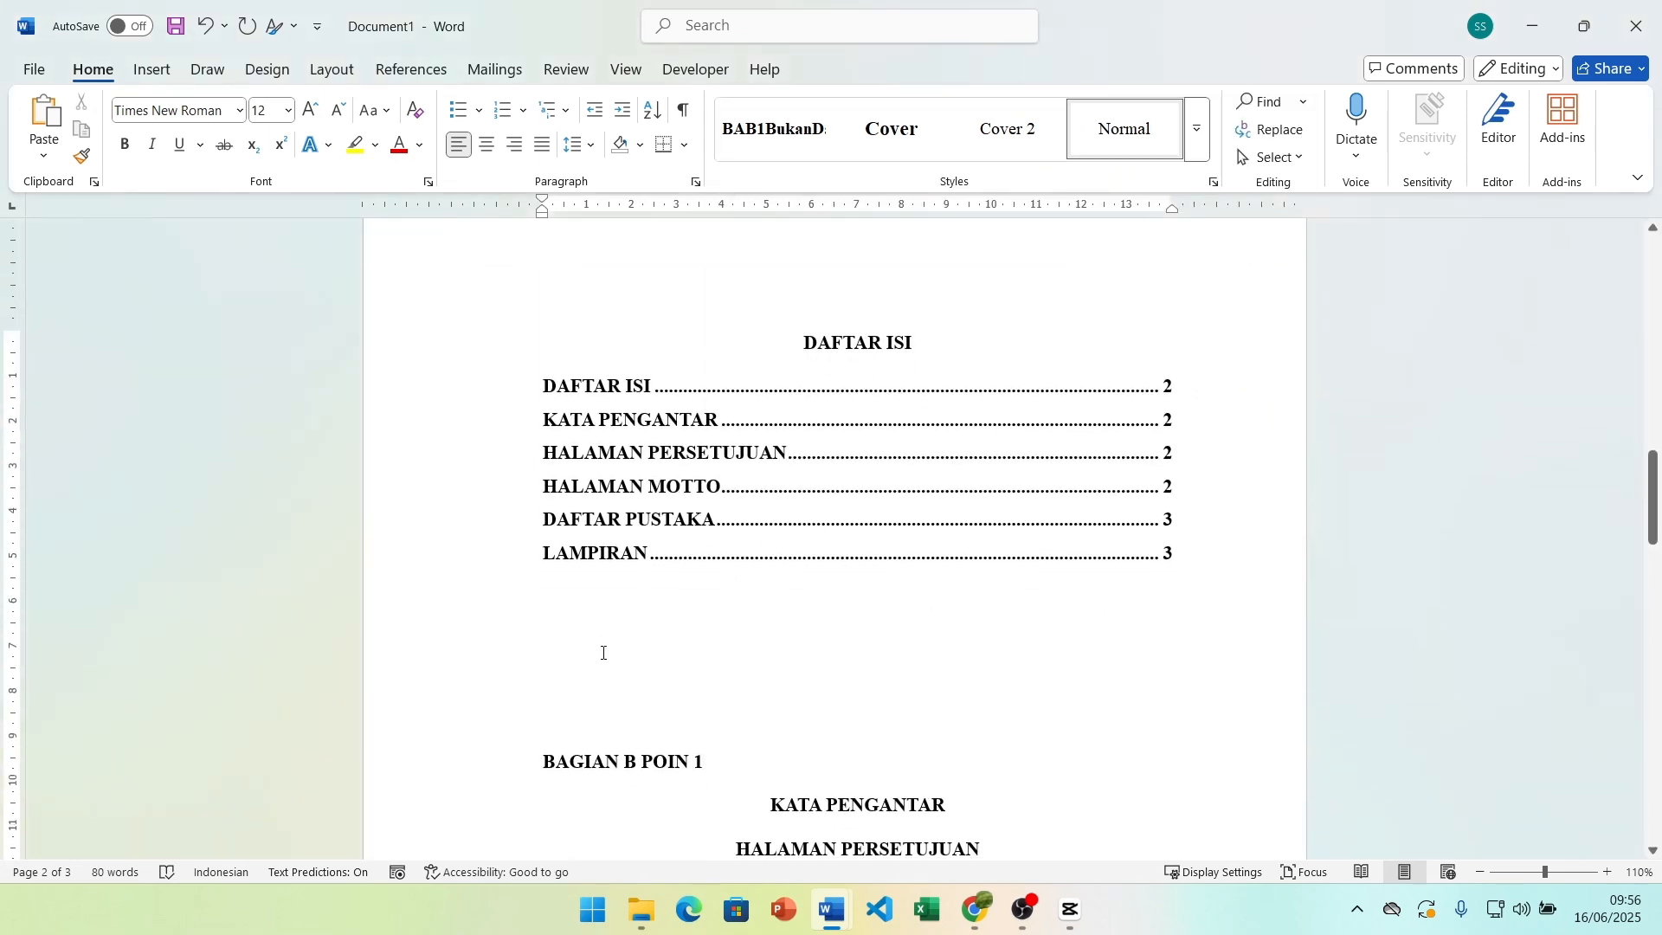
key("ctrl+shift+g")
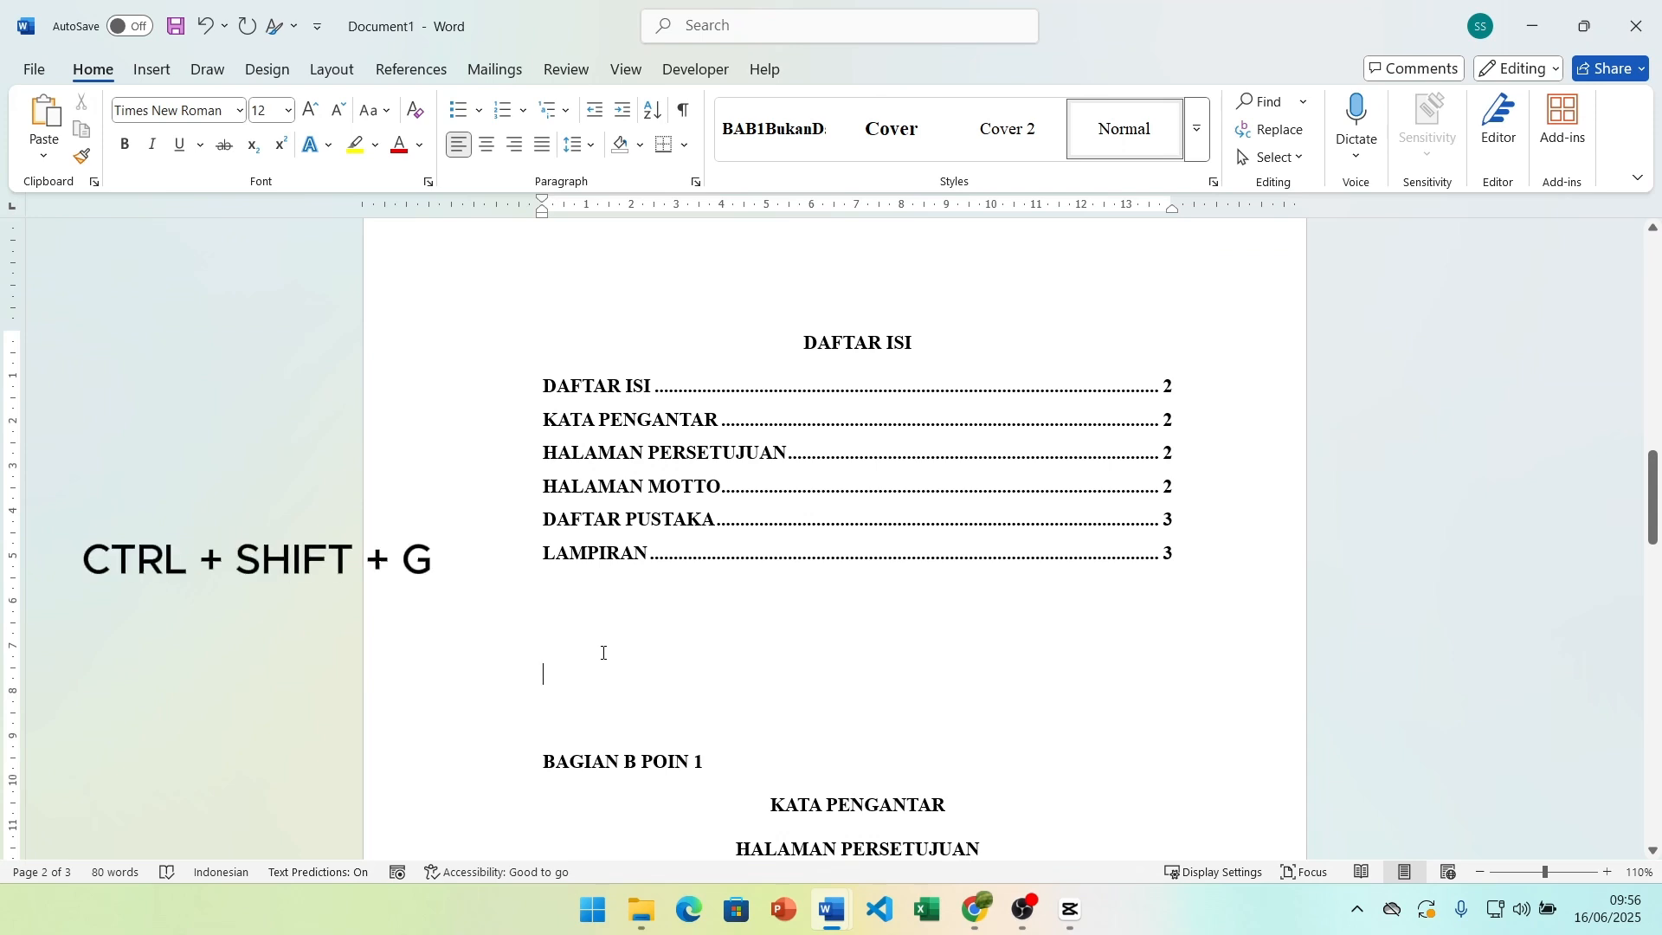
key("Return")
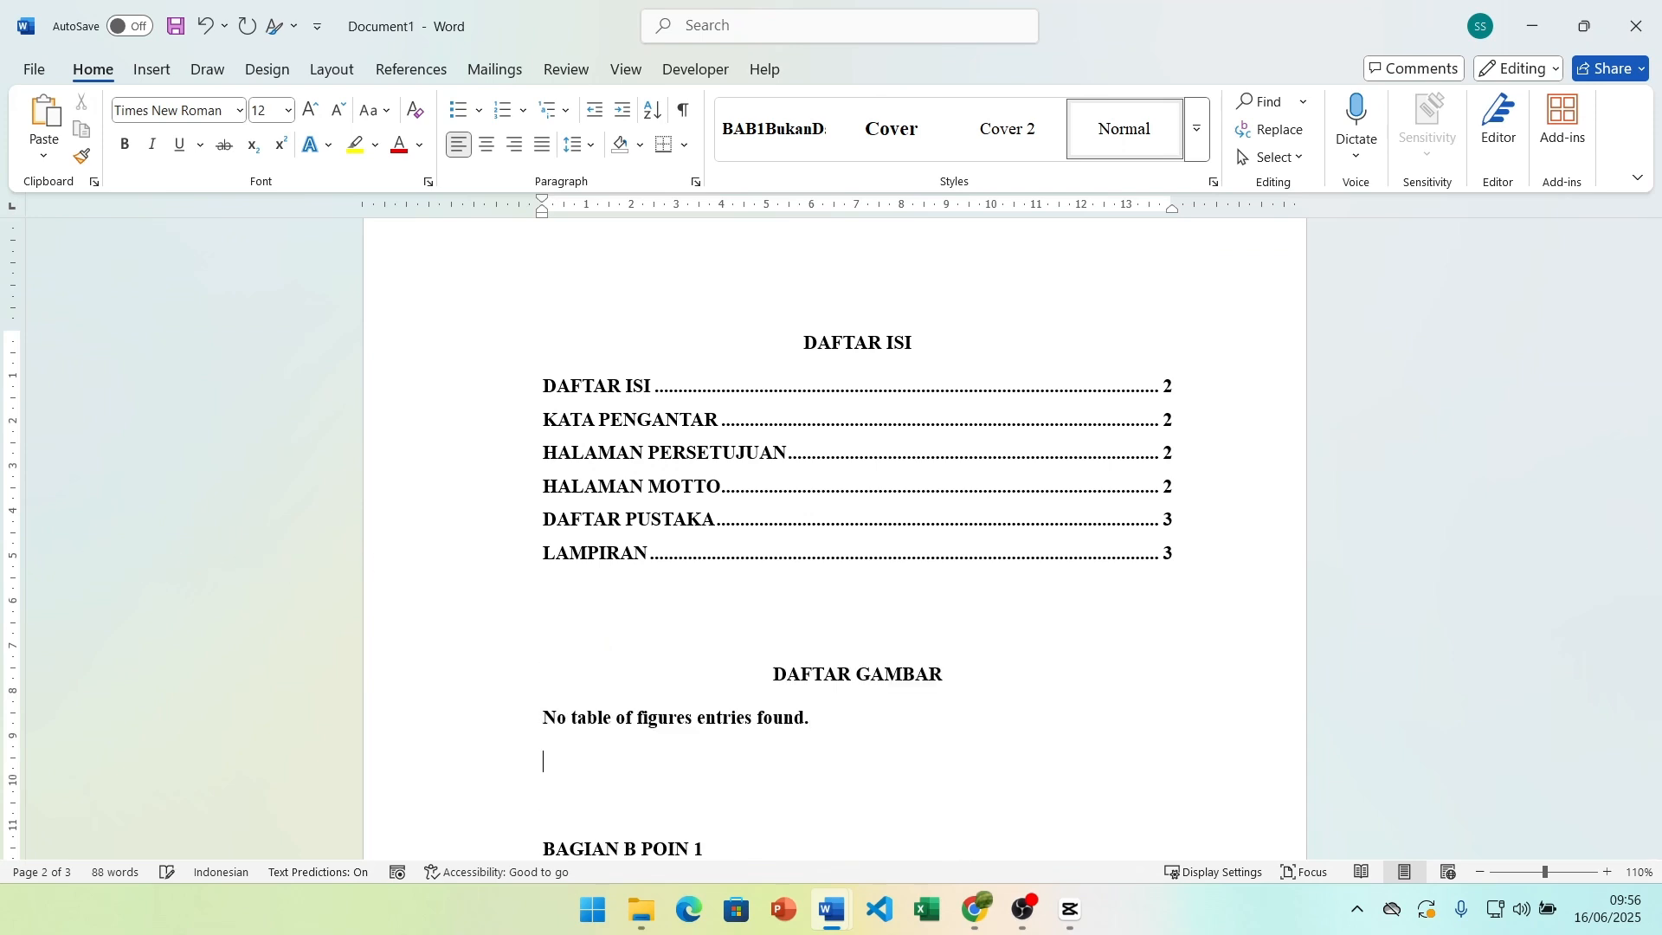
key("Return")
key("ctrl+shift+l")
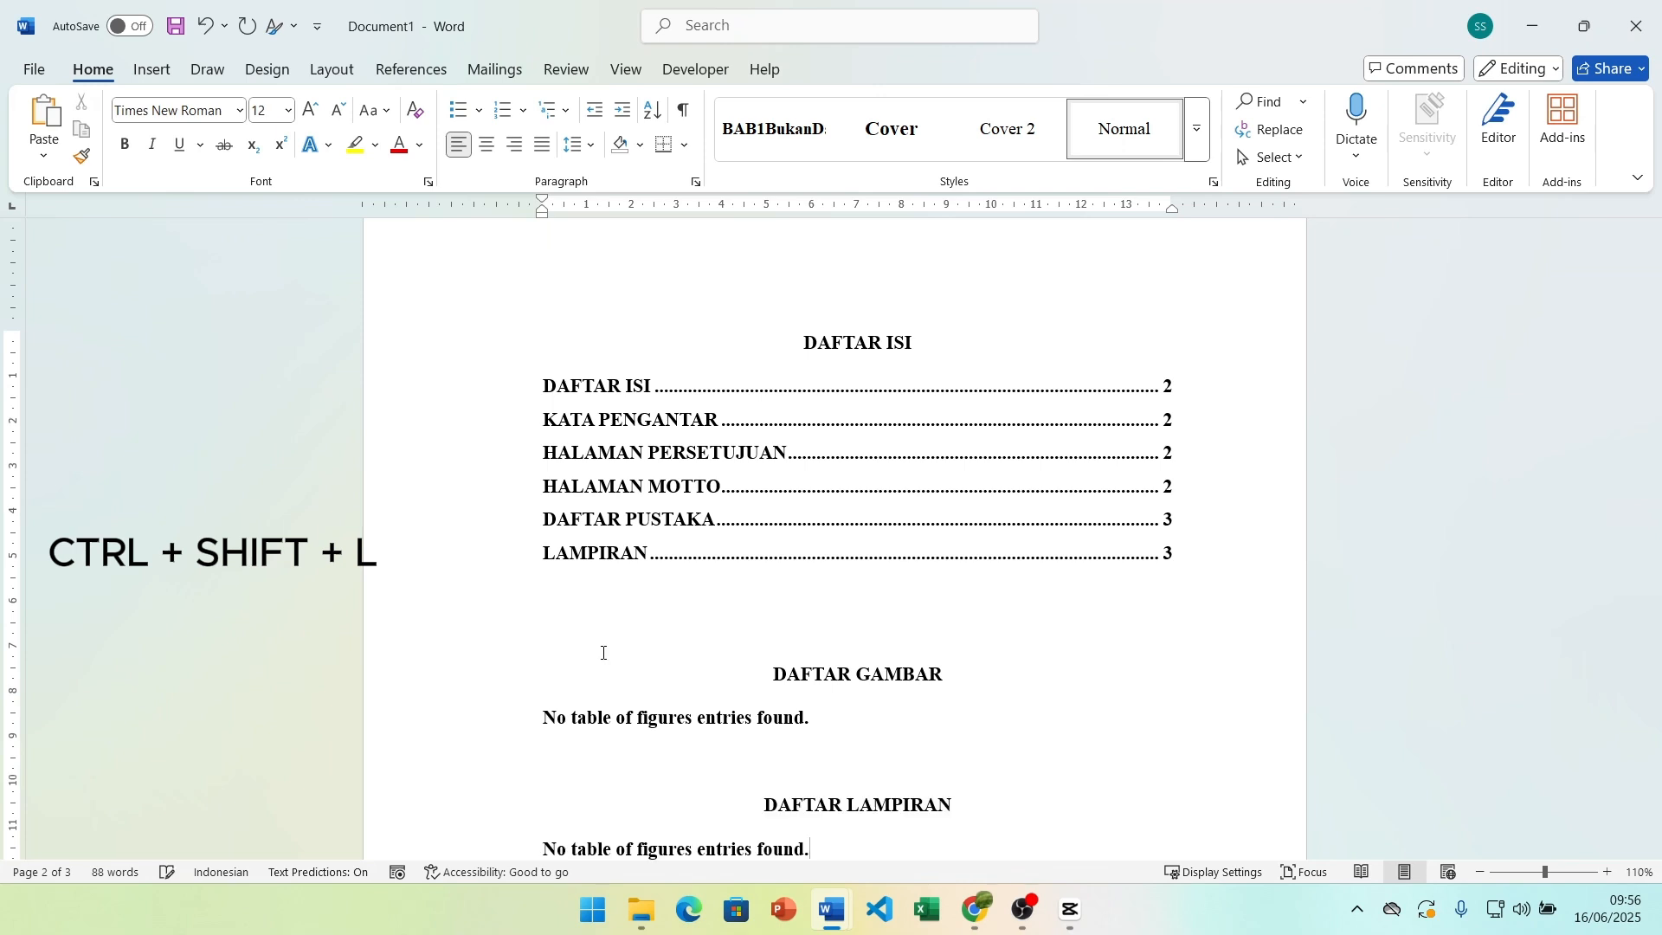
Step: Check which styles are applied to the DAFTAR GAMBAR and DAFTAR LAMPIRAN titles
scroll(865, 600, "down", 2)
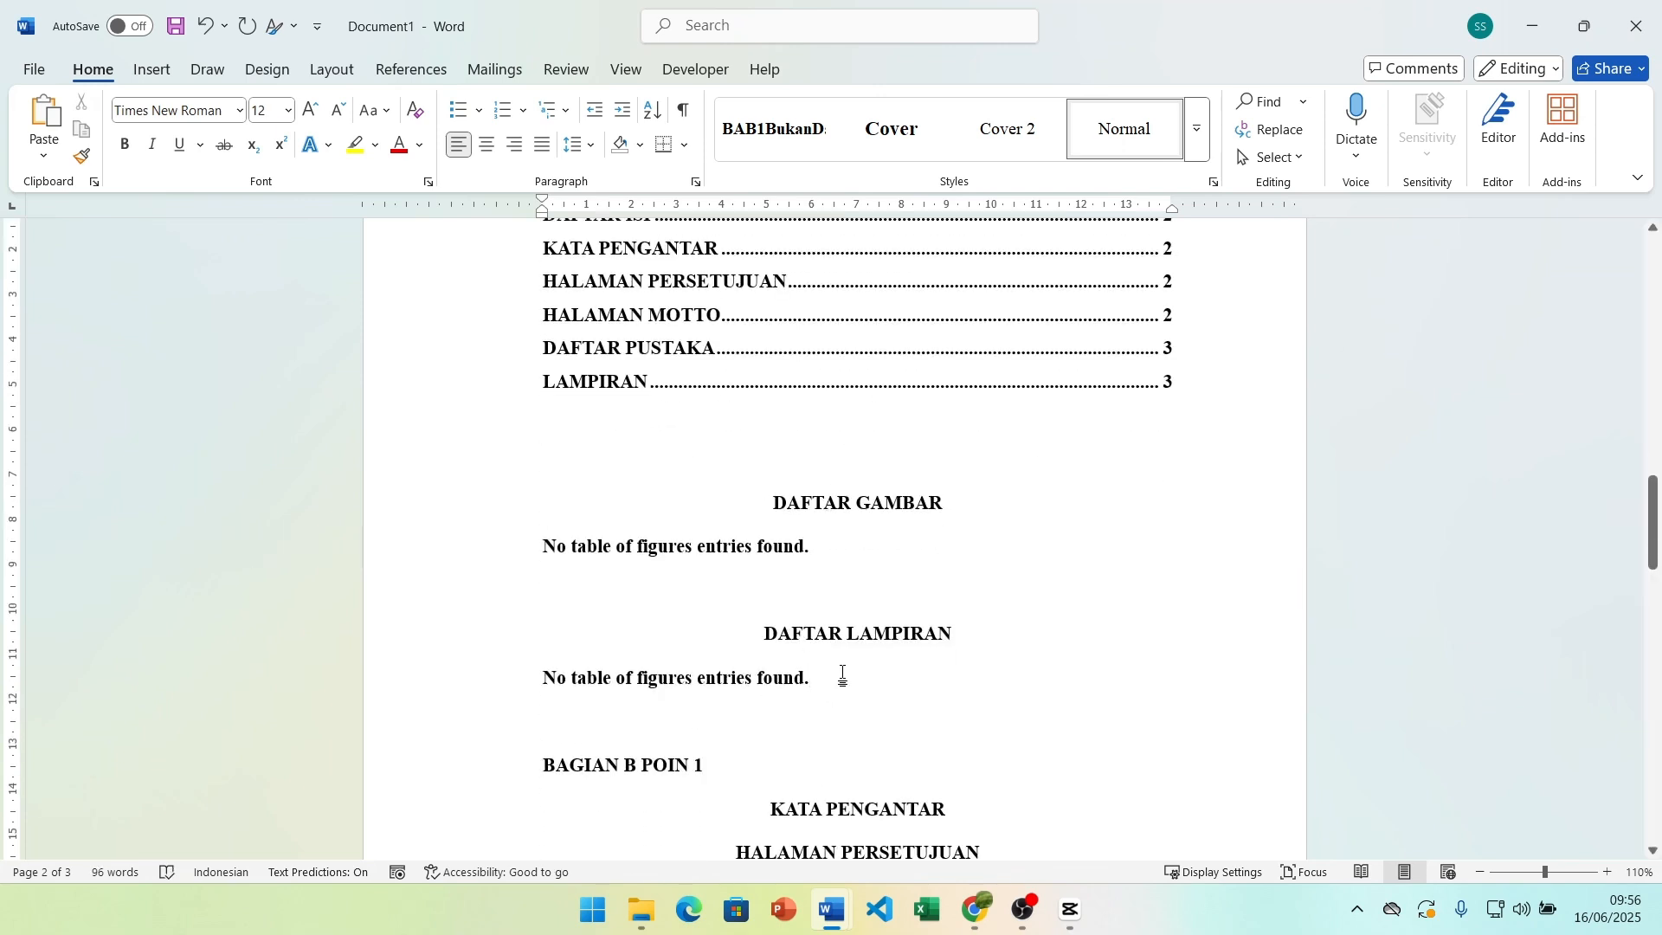
left_click(831, 503)
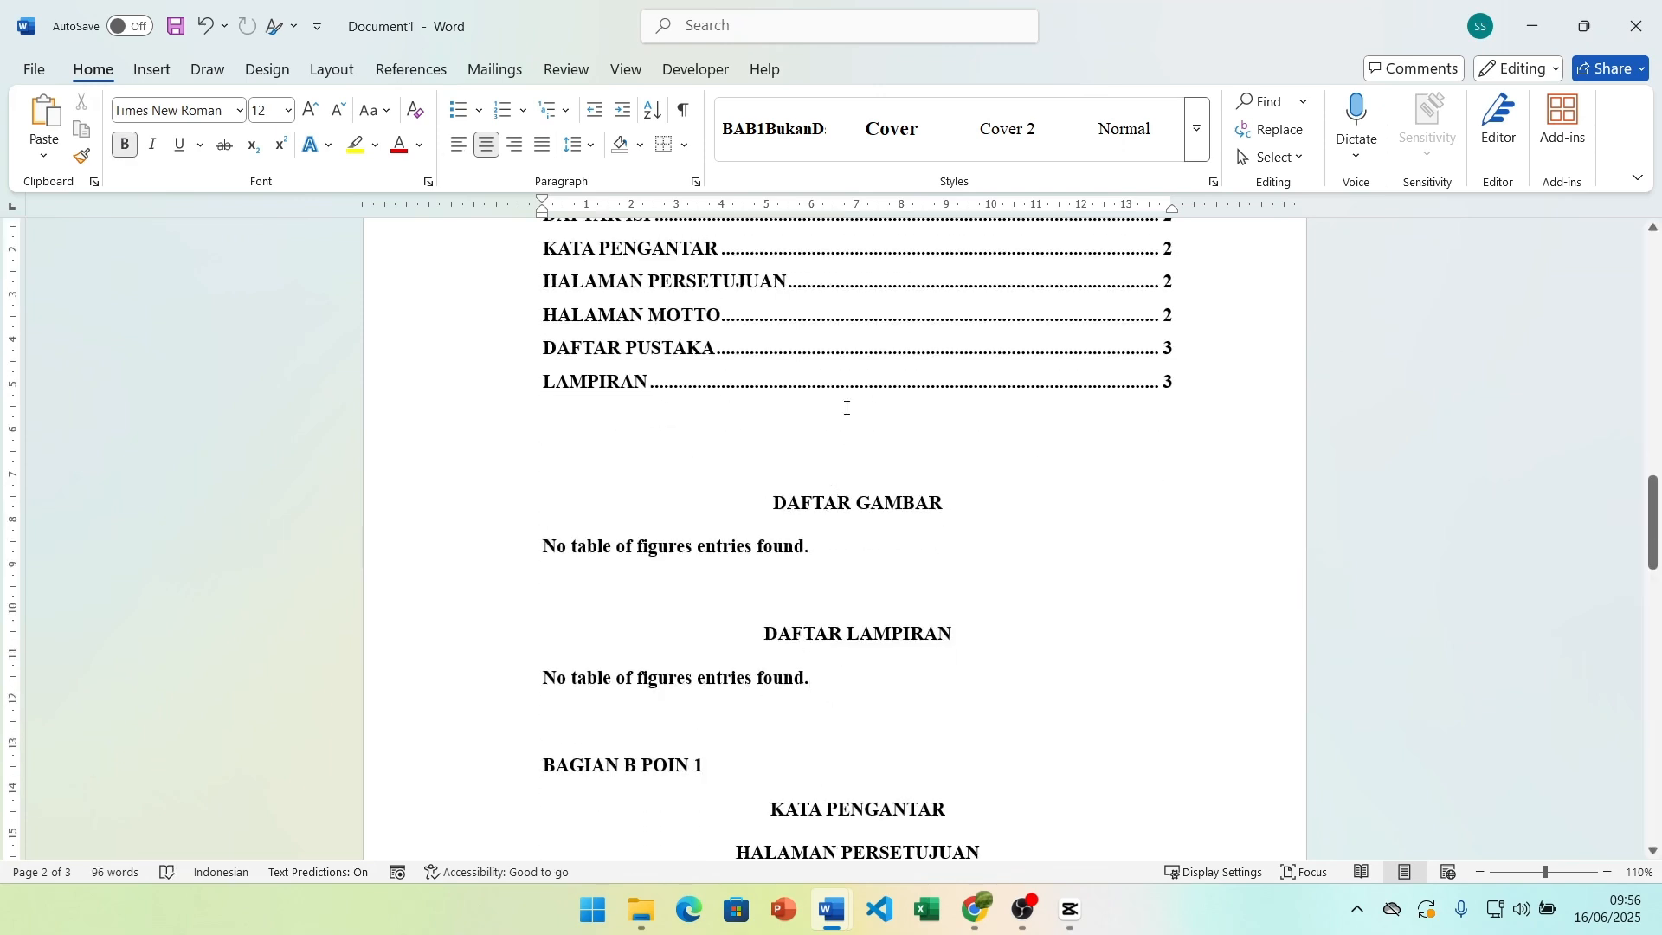
left_click(1197, 130)
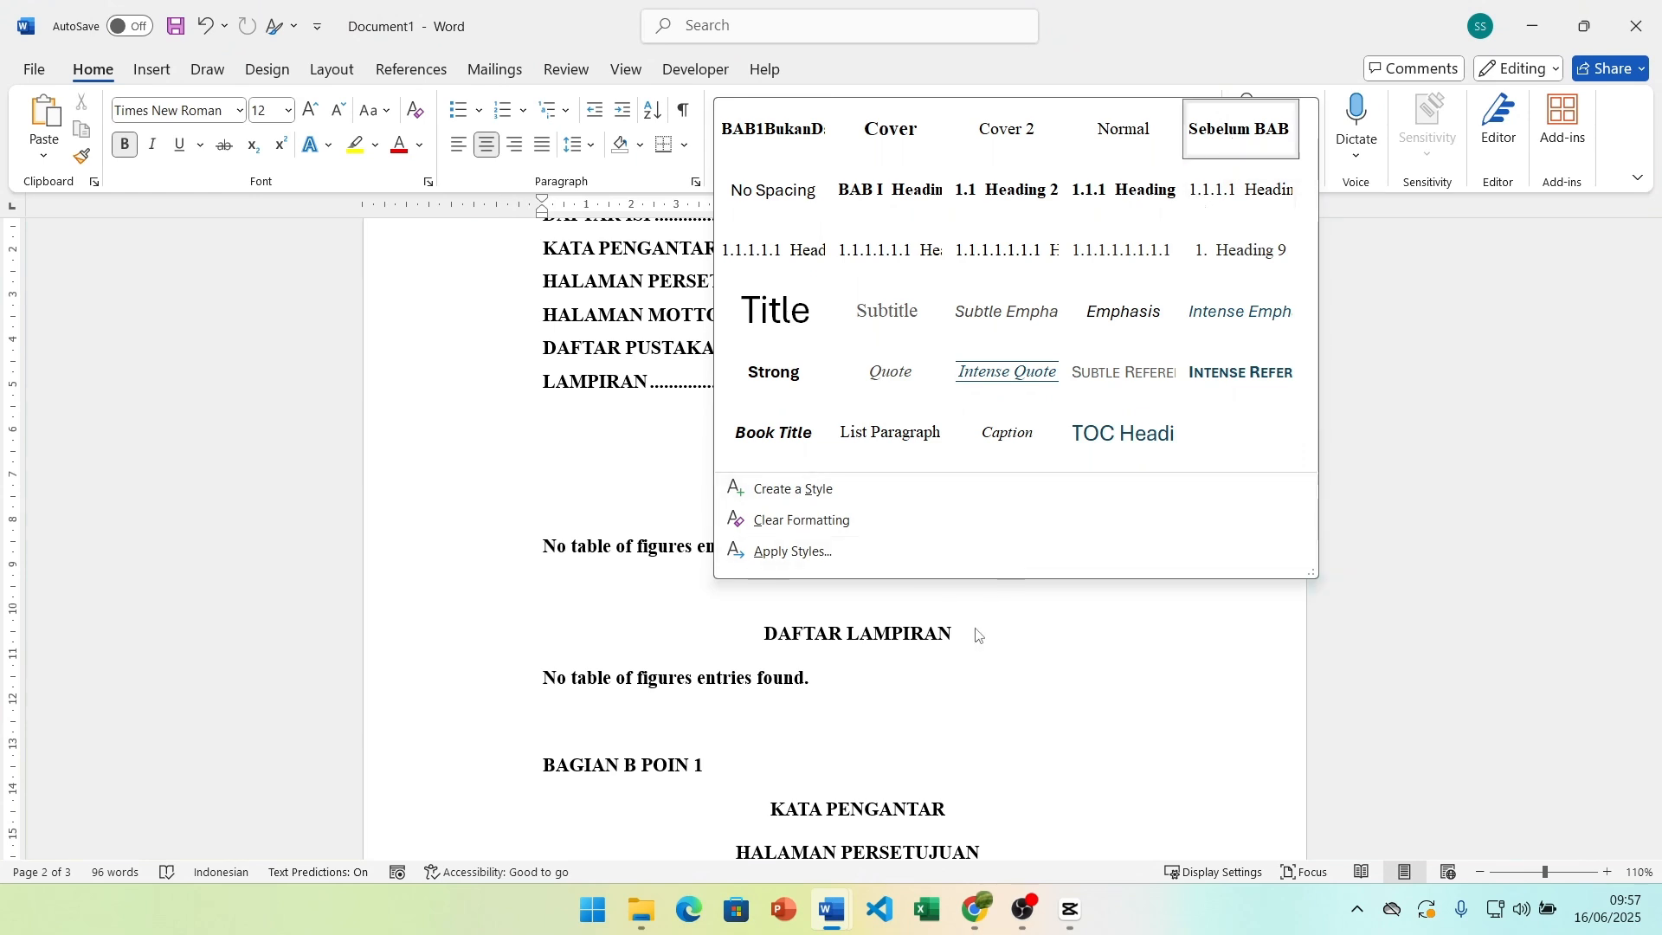
left_click(922, 631)
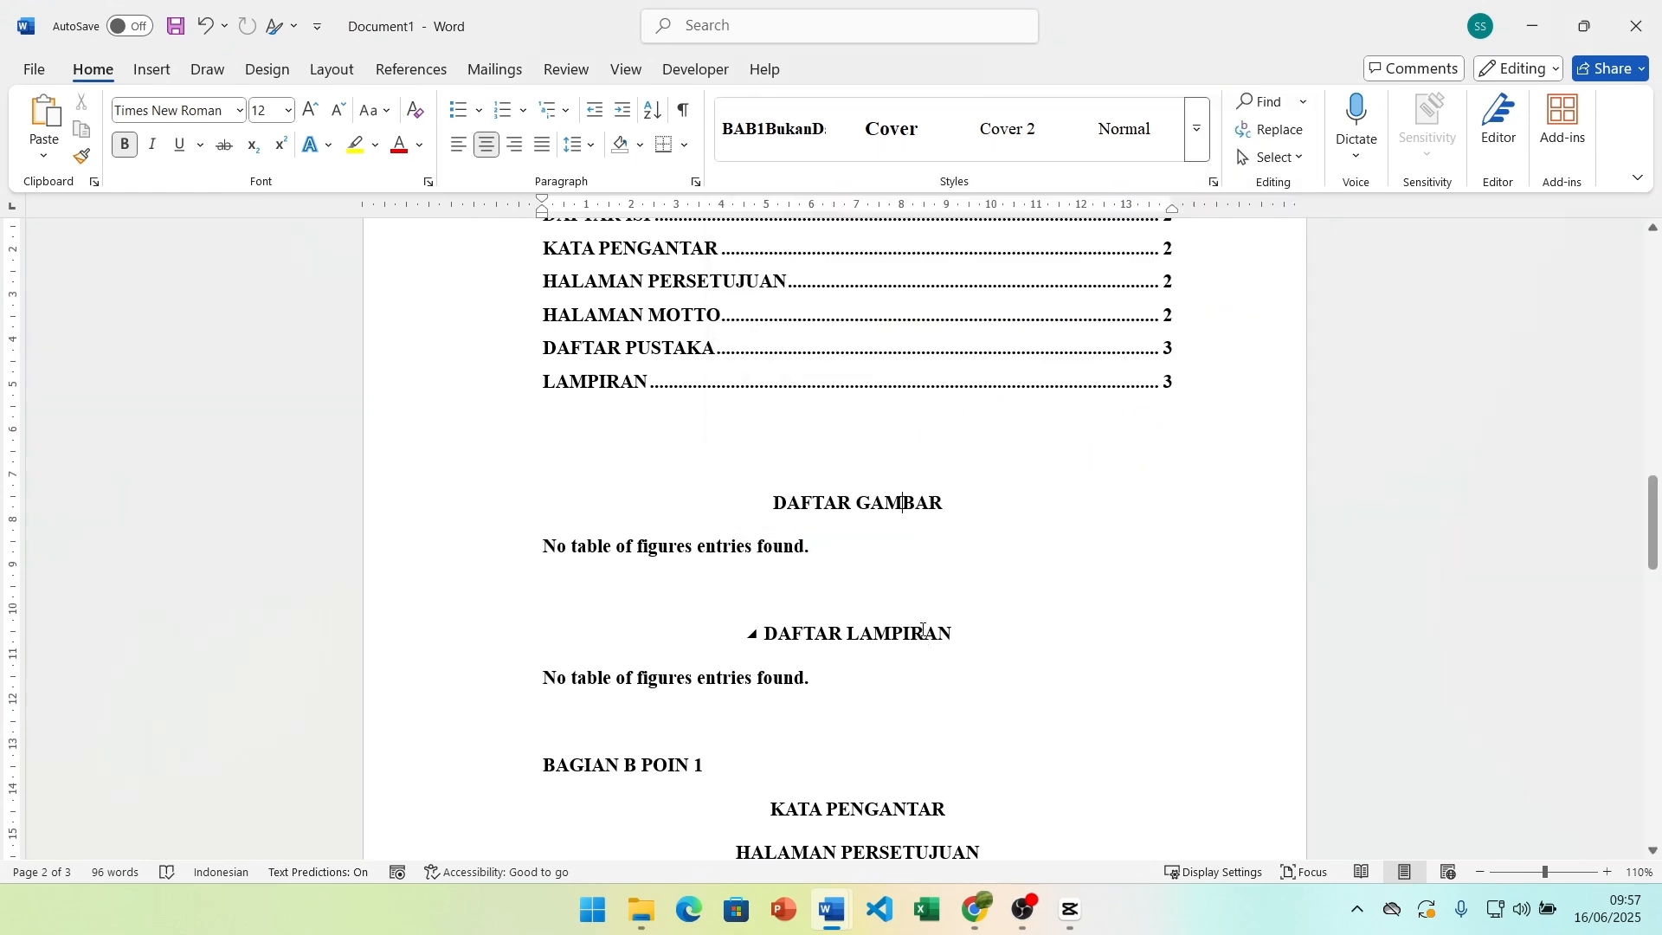
left_click(1197, 129)
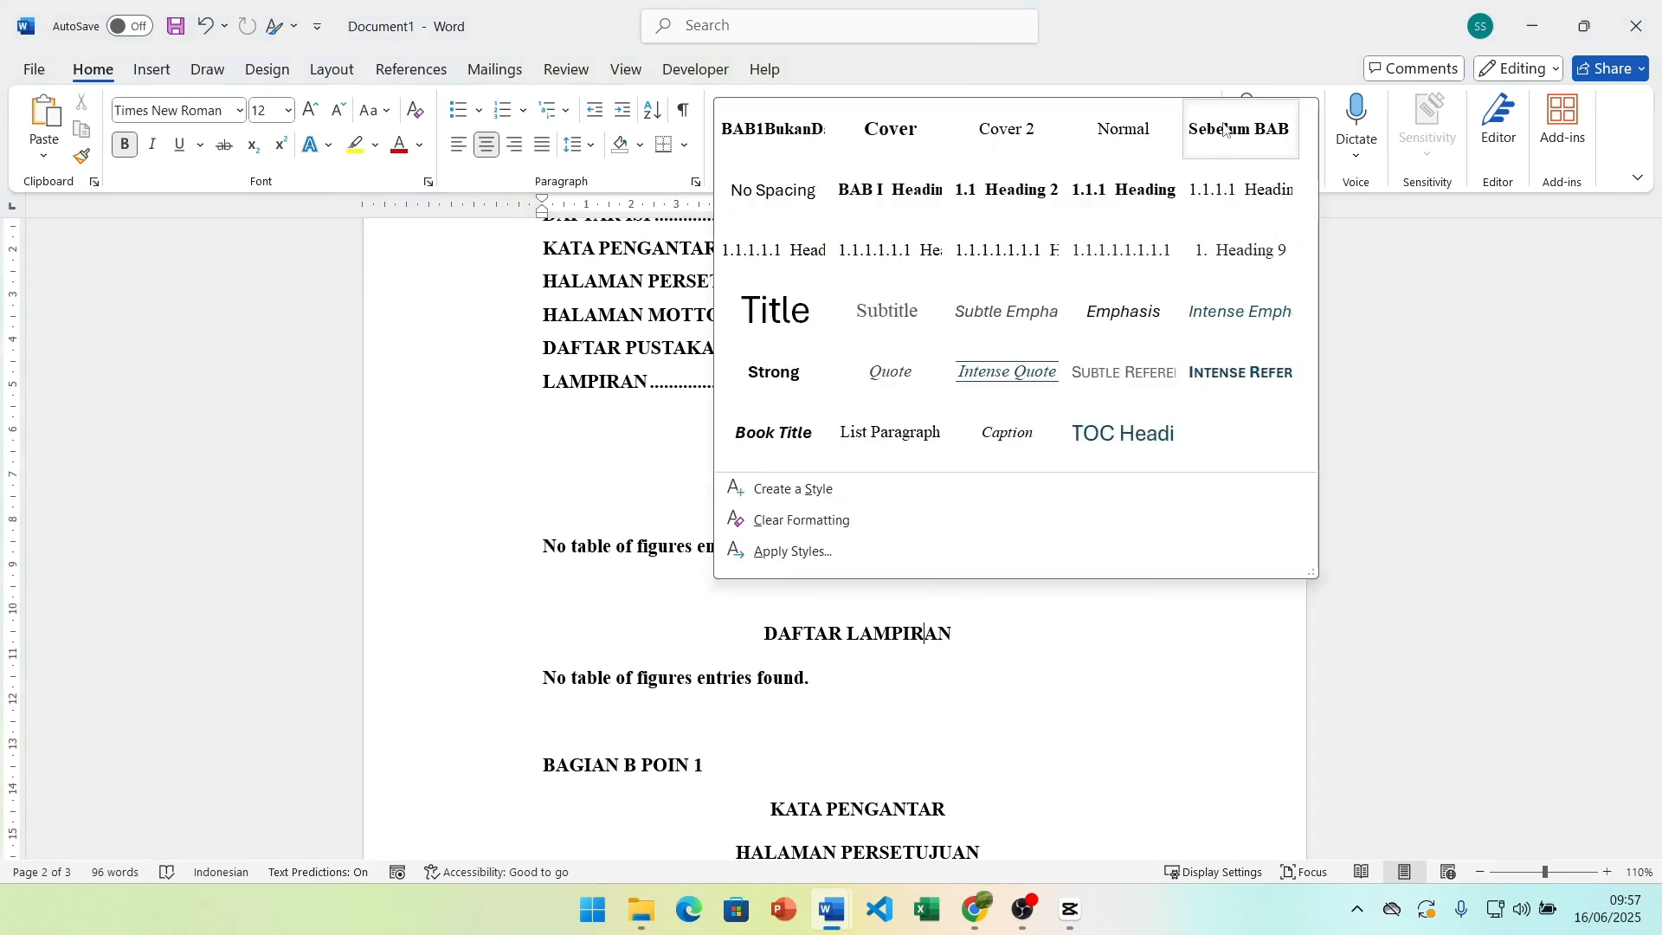
left_click(857, 631)
Step: Update the entire DAFTAR ISI table of contents to include the DAFTAR GAMBAR and DAFTAR LAMPIRAN titles
scroll(848, 467, "up", 2)
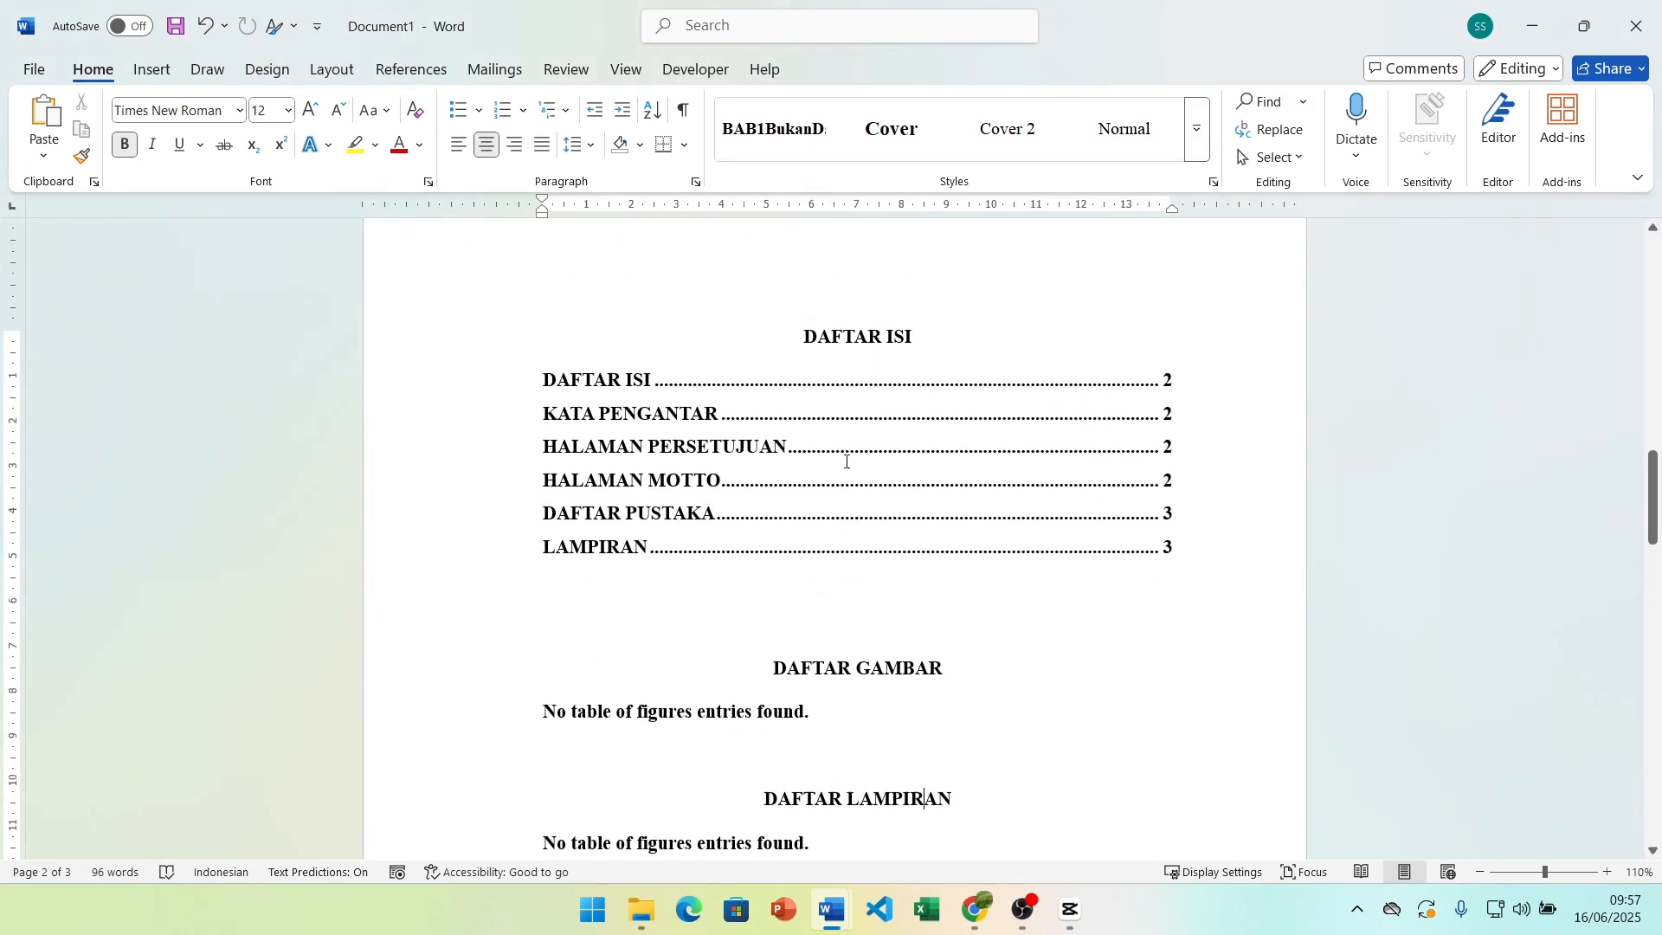
left_click(852, 453)
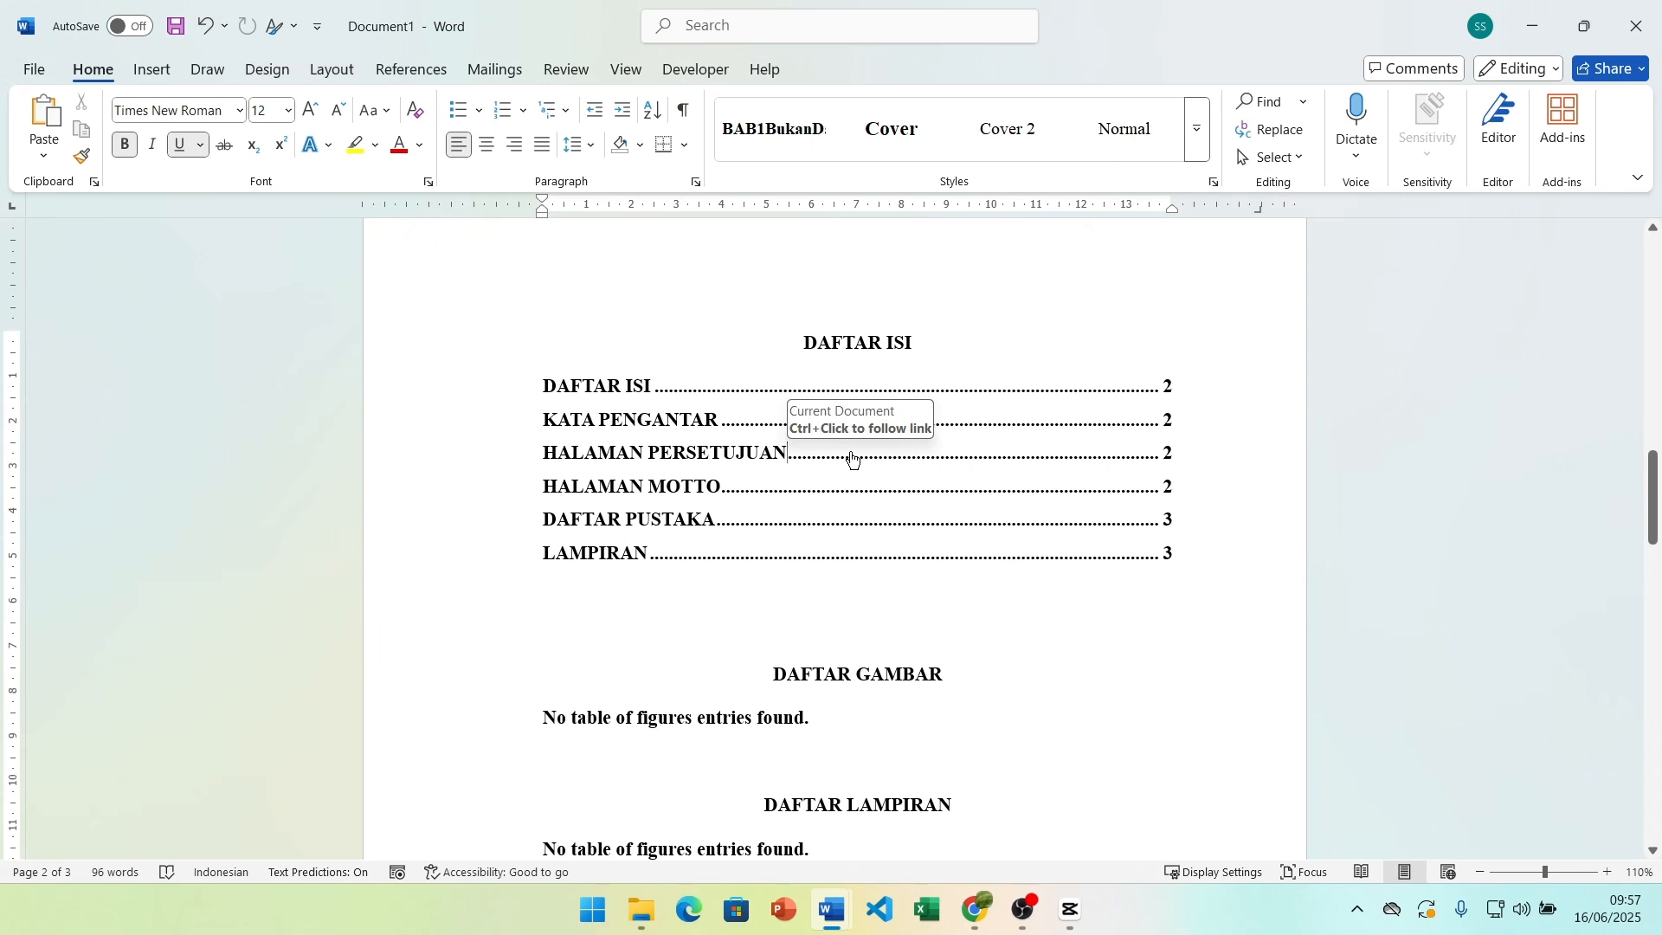
key("F9")
left_click(779, 451)
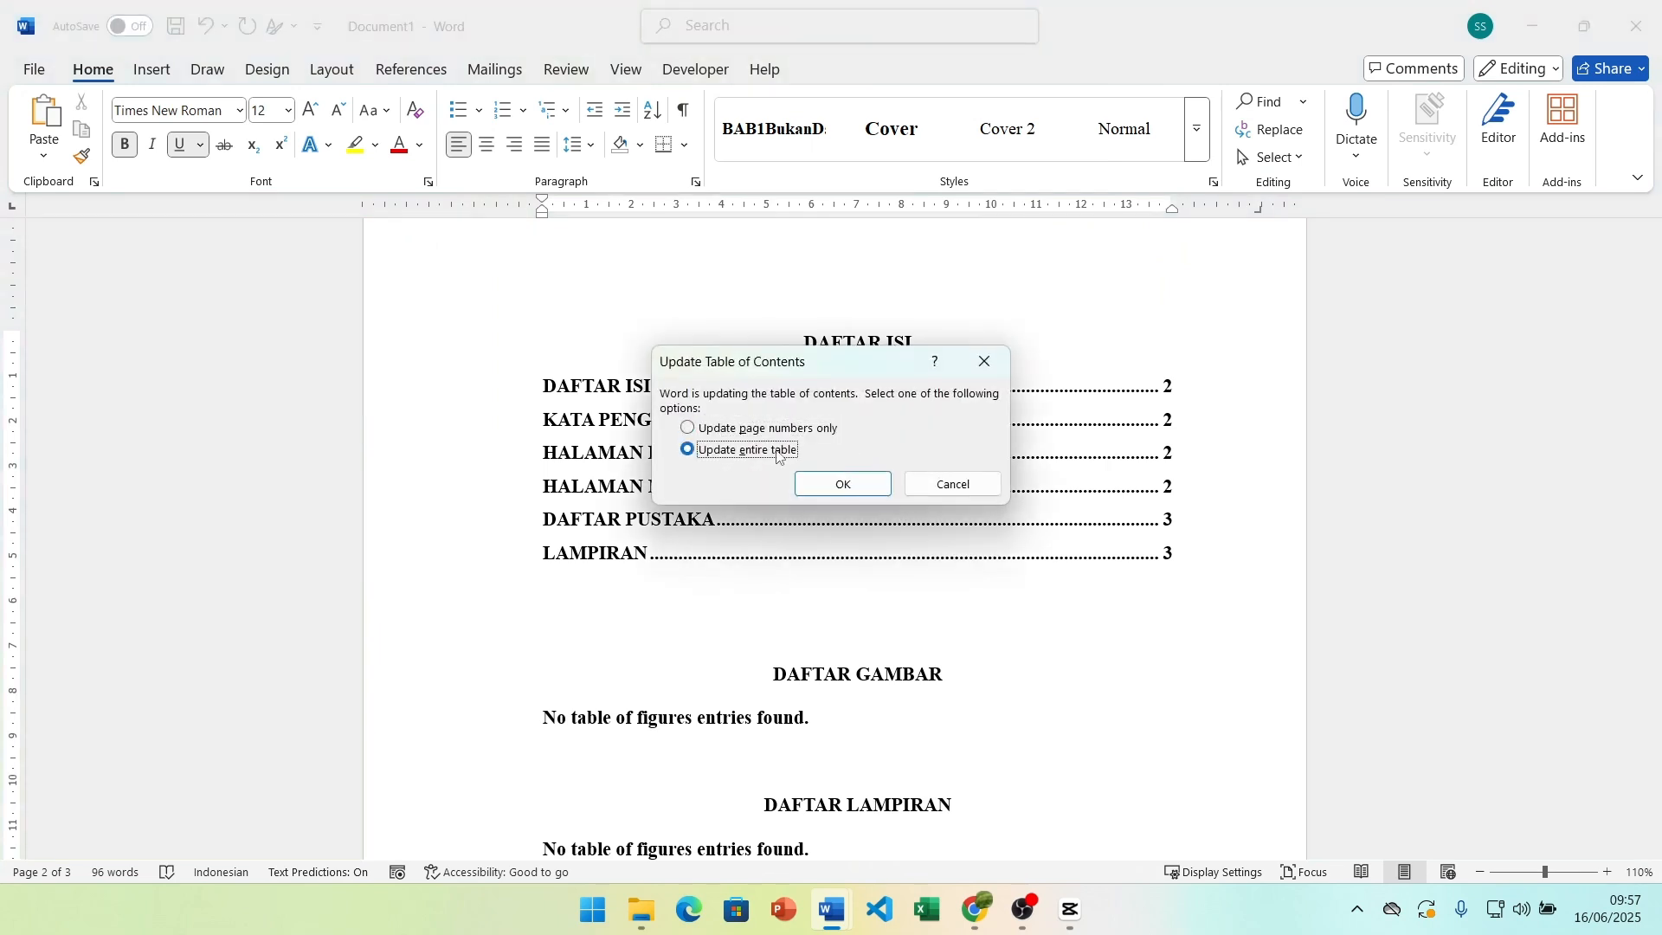
left_click(842, 484)
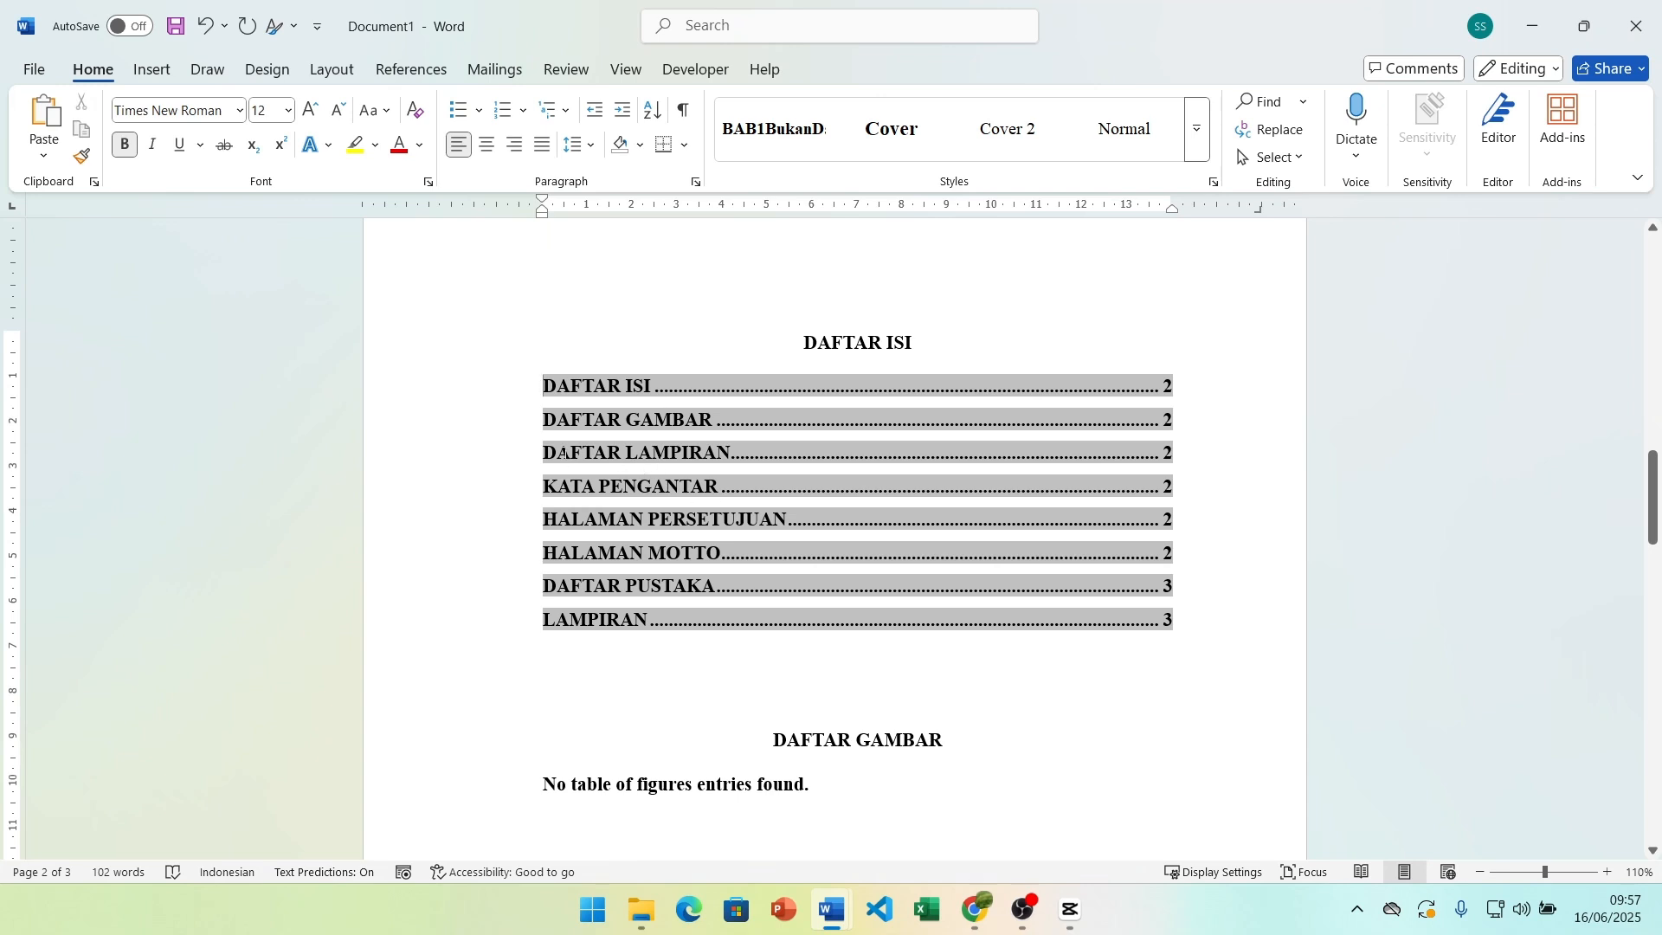
Step: Insert the ready-made thesis cover on the empty first page, using Untitled design (2) from Downloads as the university logo
scroll(594, 500, "up", 10)
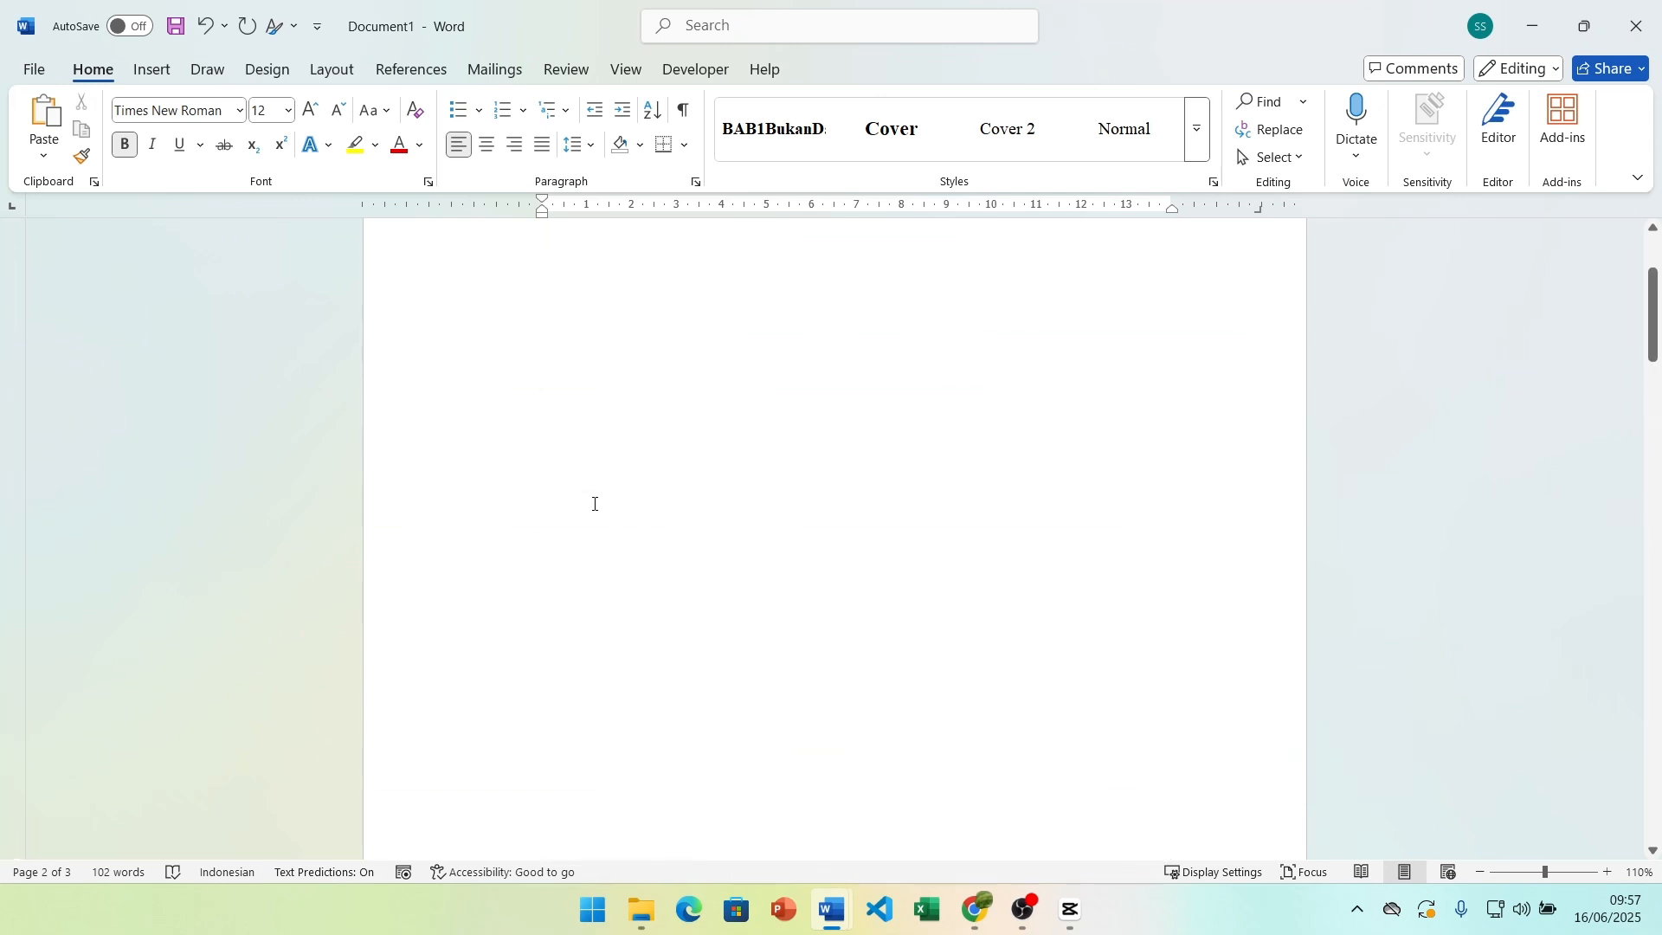
scroll(594, 504, "up", 5)
left_click(638, 435)
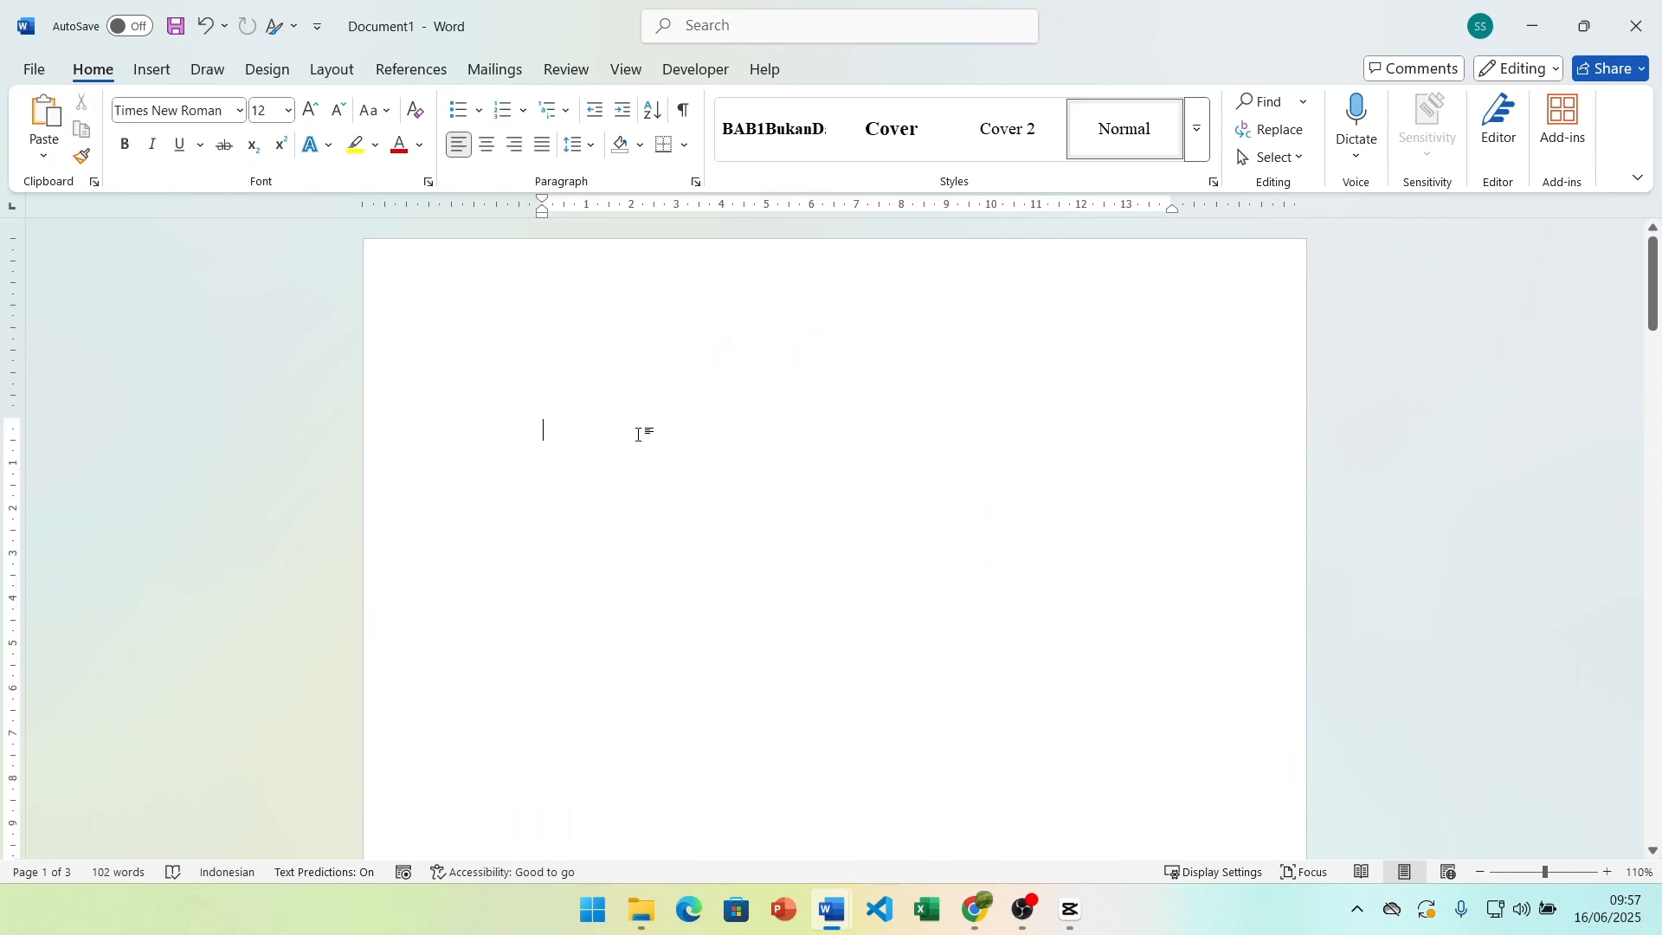
key("alt+s")
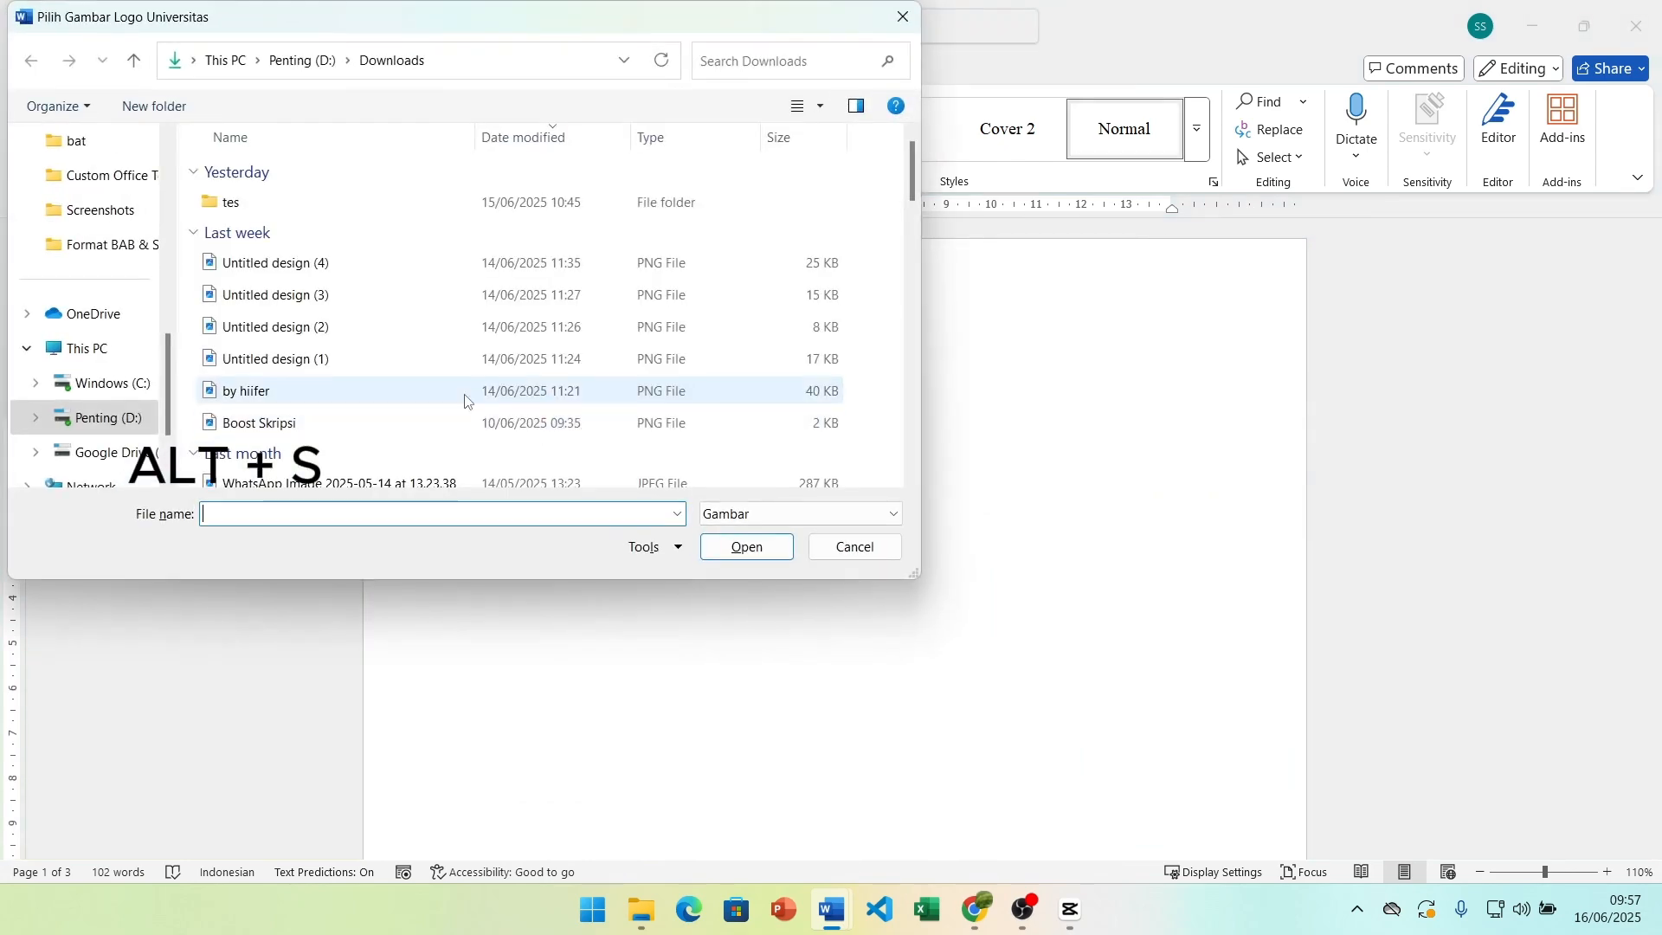
left_click(309, 325)
left_click(746, 546)
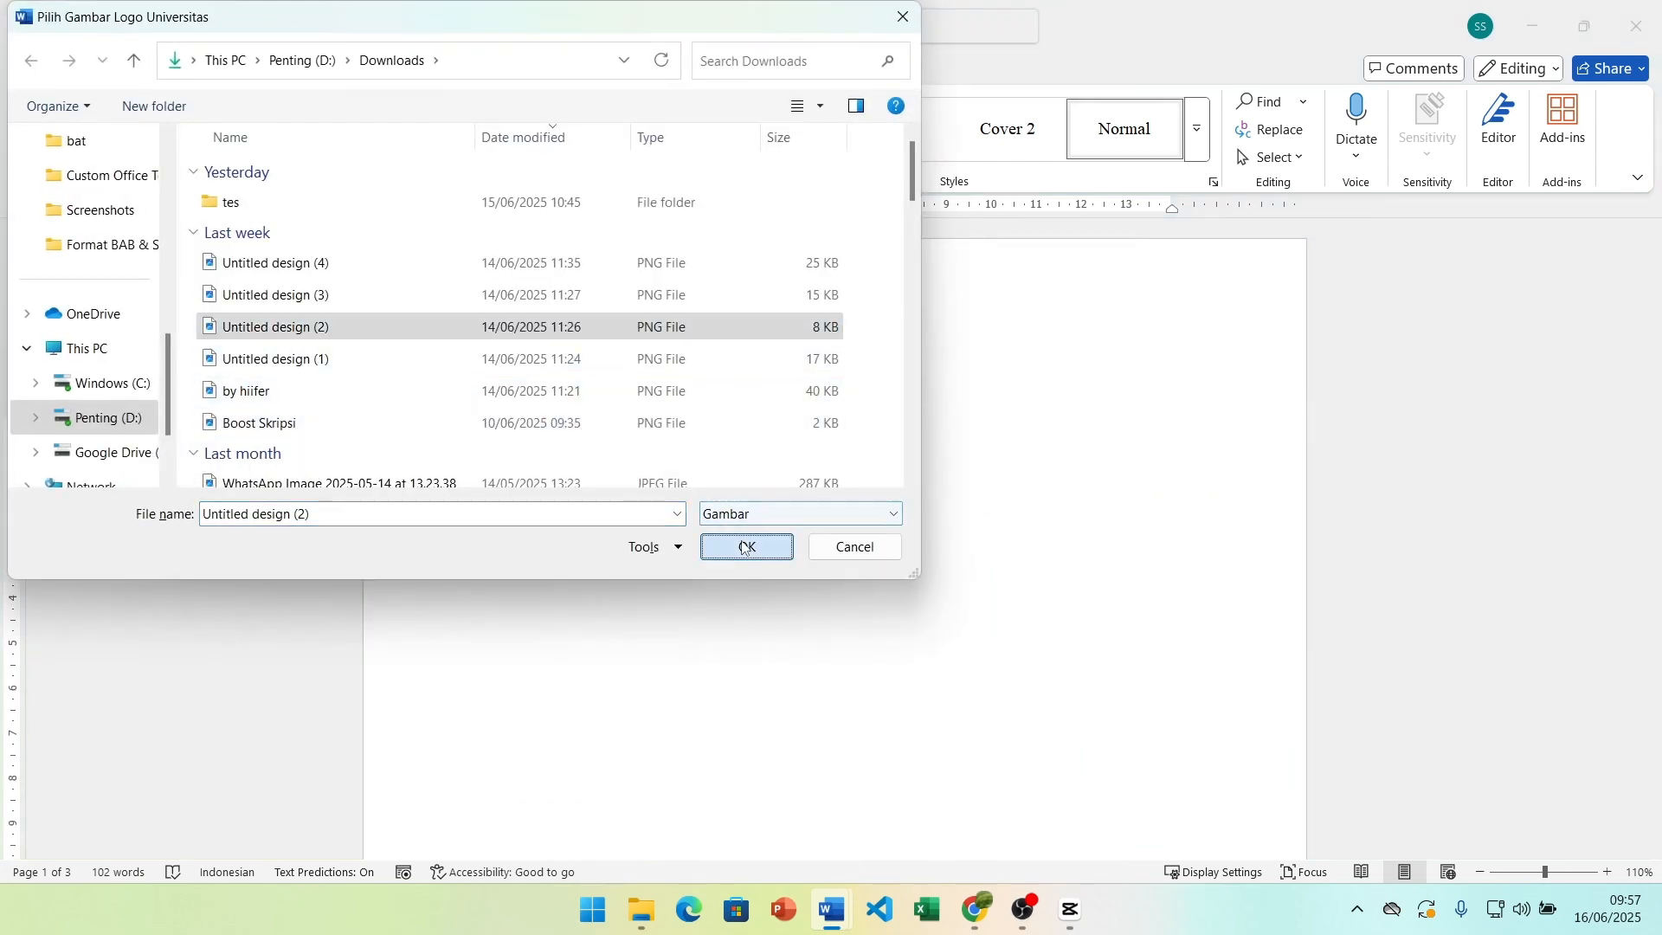
Step: Check which style is applied to the SKRIPSI heading below the logo on the cover page
scroll(801, 519, "down", 5)
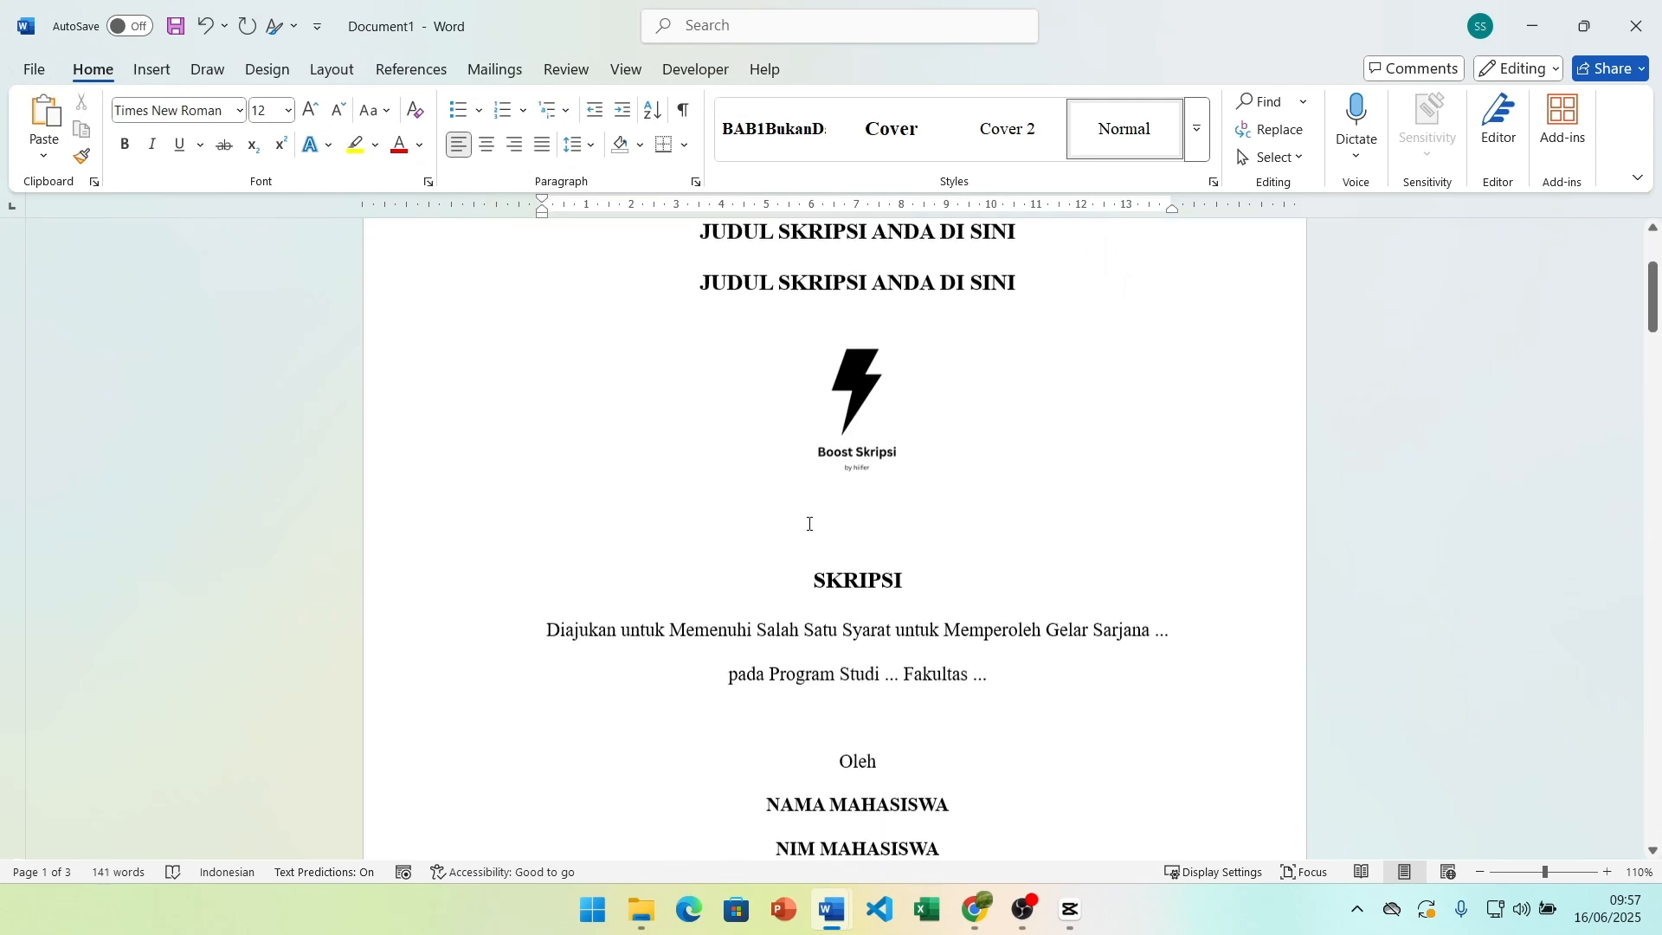
left_click(859, 551)
left_click(1197, 129)
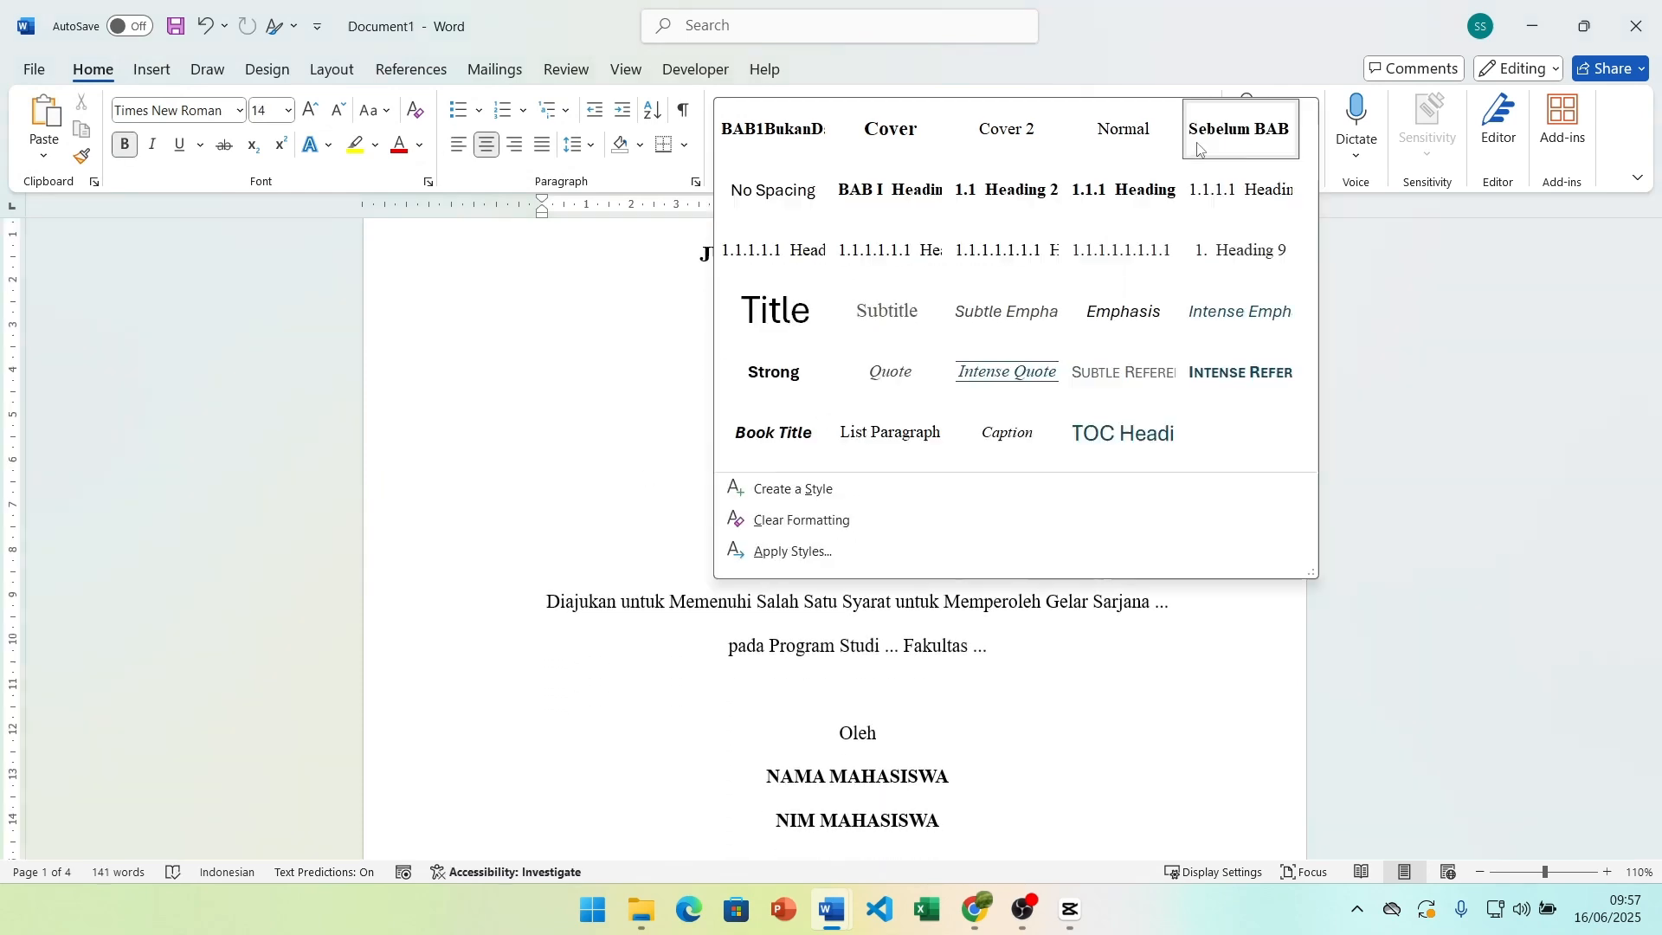
left_click(1118, 680)
Step: Delete the blank page between the cover page and the DAFTAR ISI page
scroll(1118, 680, "down", 20)
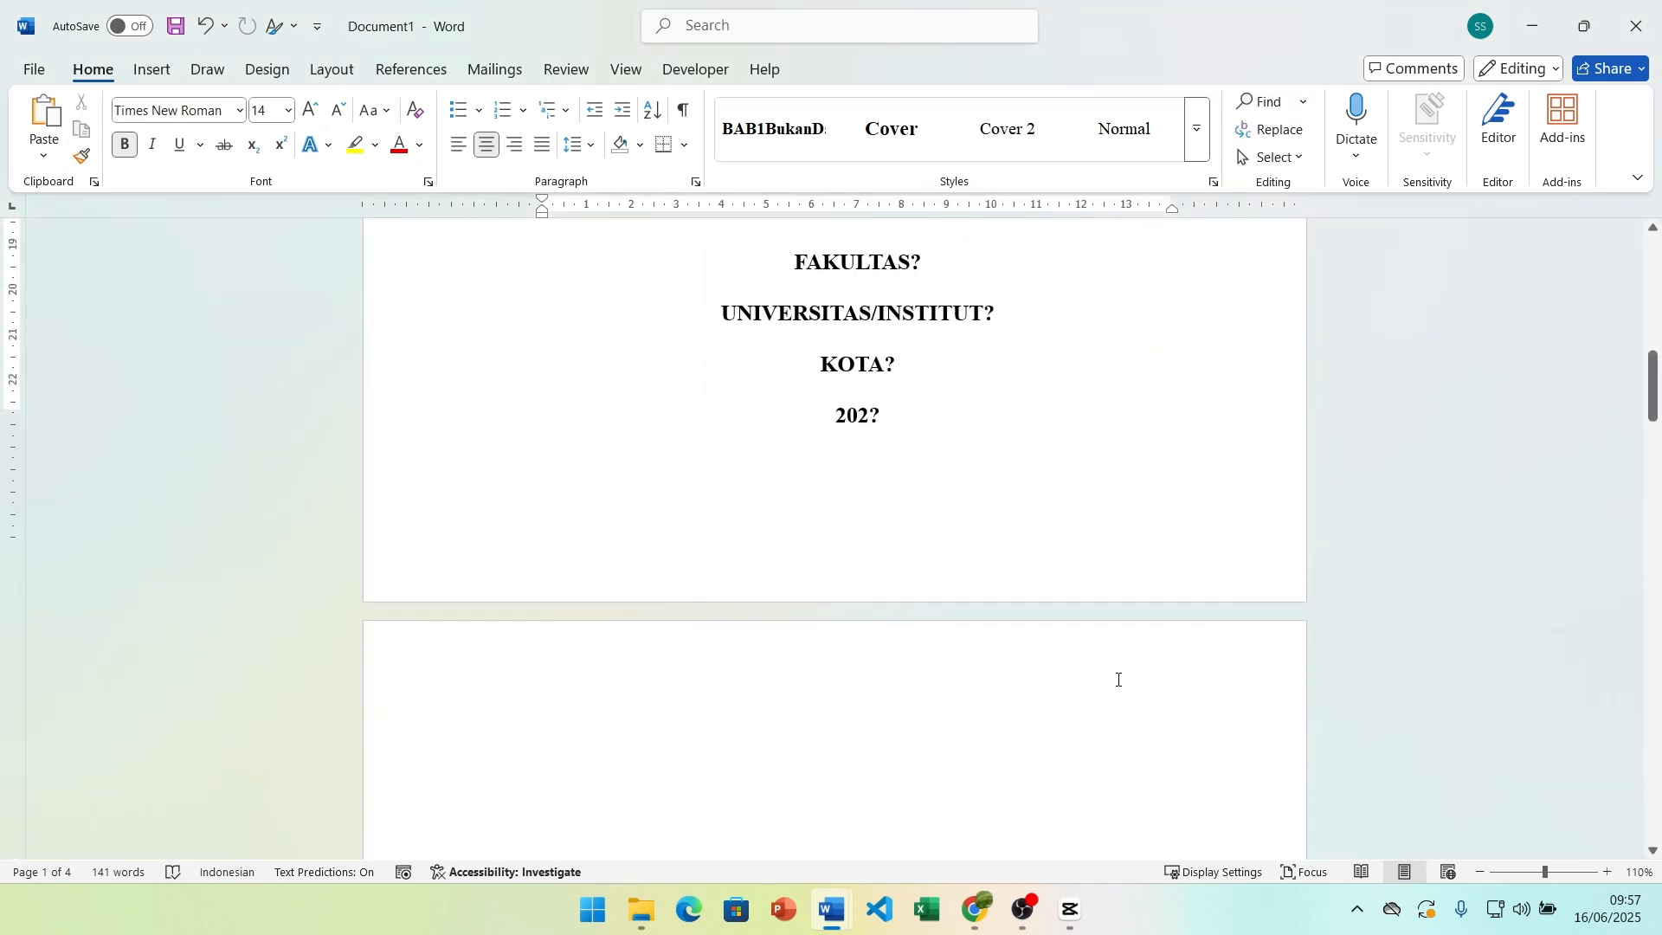
scroll(872, 526, "up", 5)
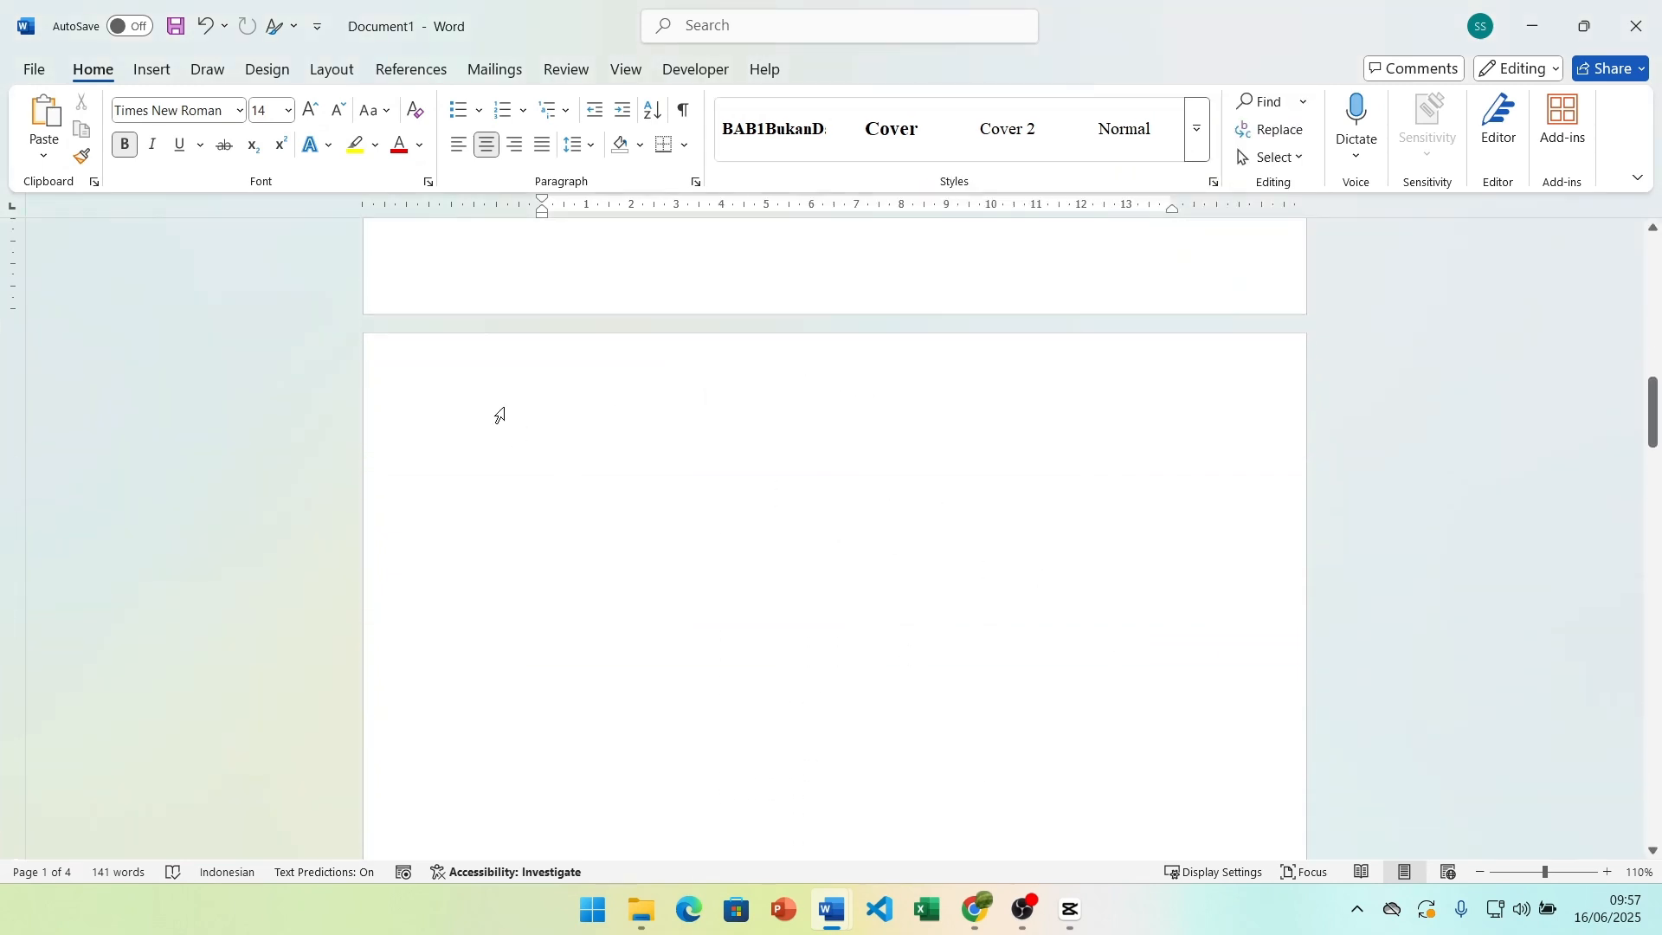
left_click_drag(570, 518, 571, 358)
key("Delete")
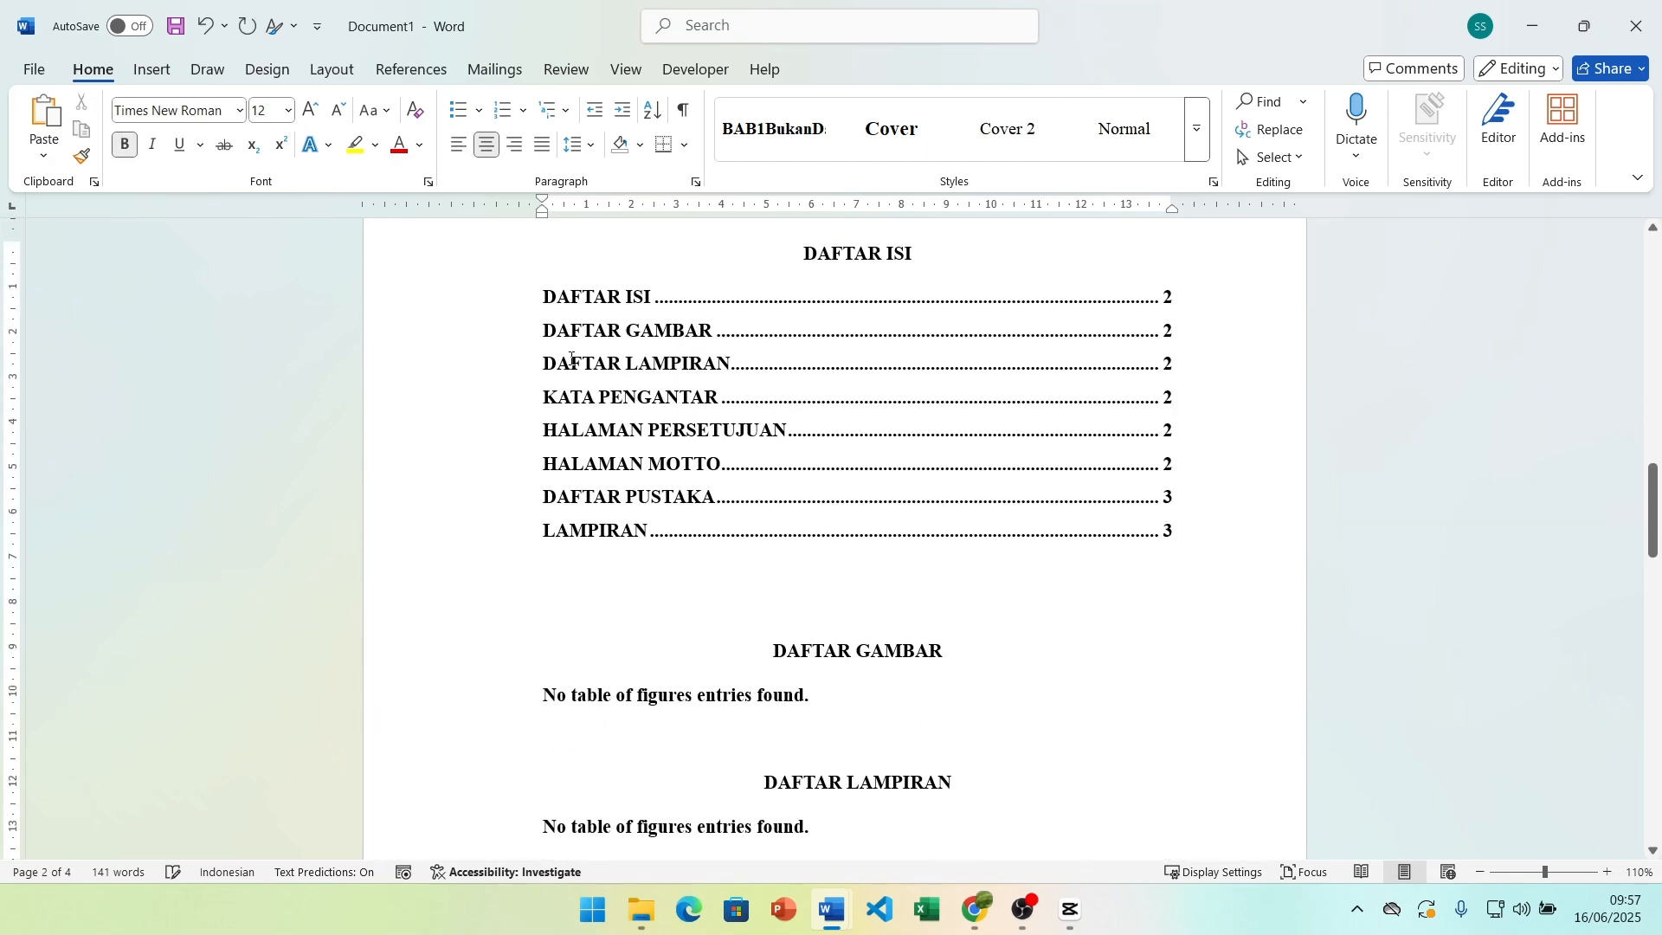
Step: Update the entire DAFTAR ISI table of contents to include the cover page's SKRIPSI heading
left_click(679, 463)
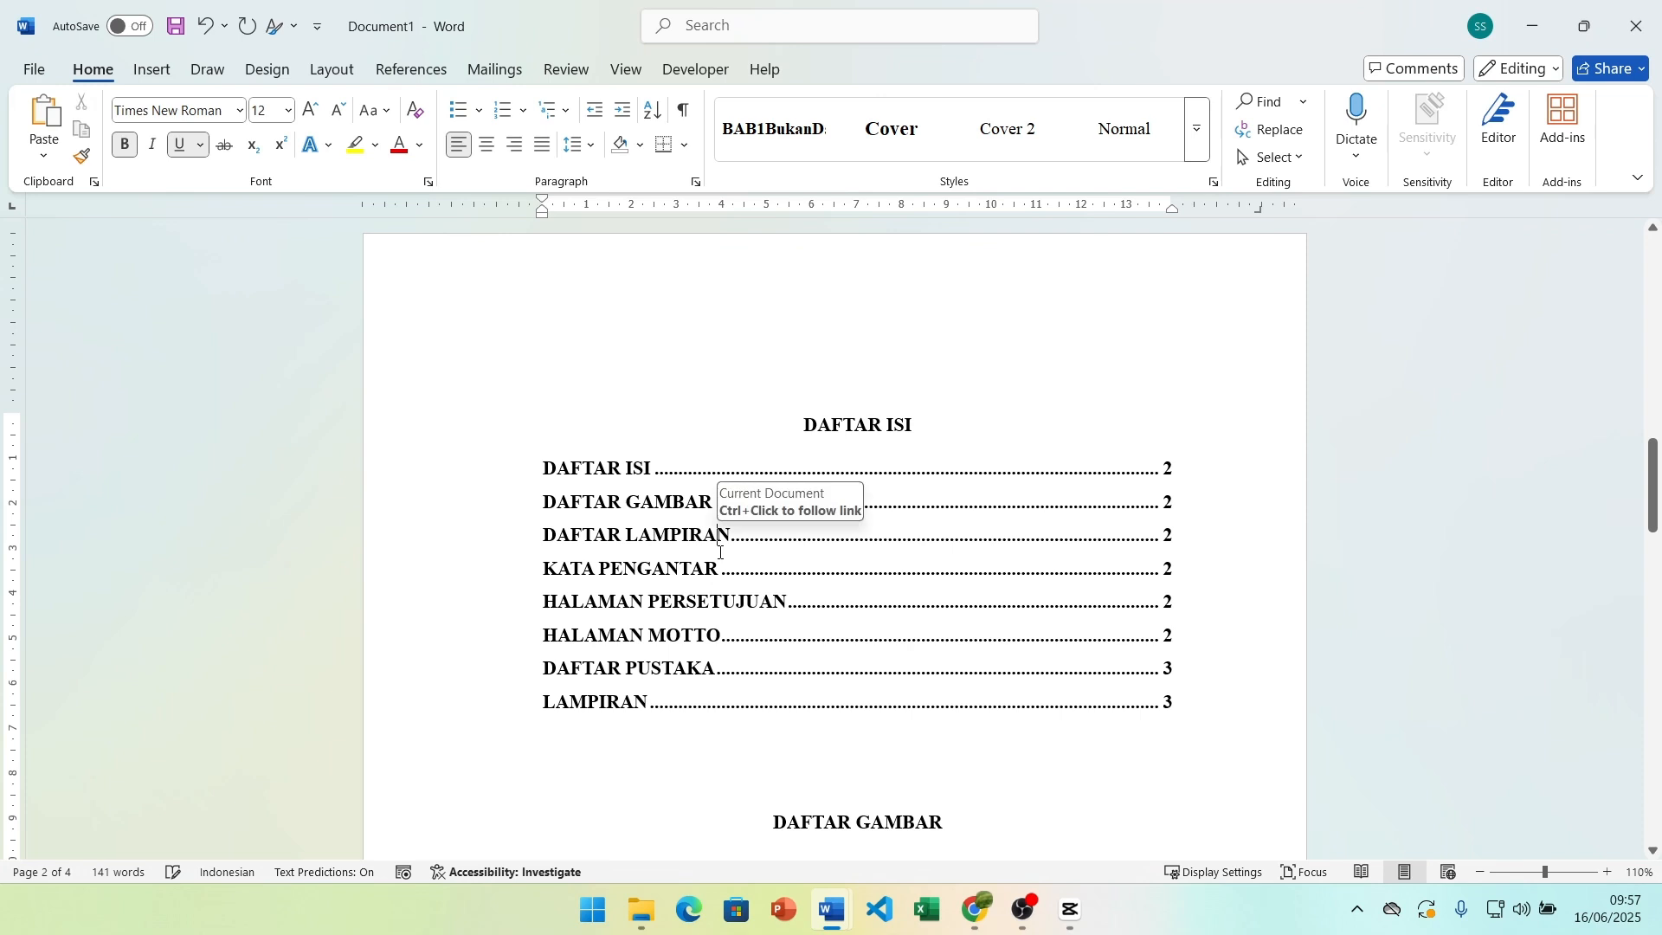
key("F9")
left_click(757, 450)
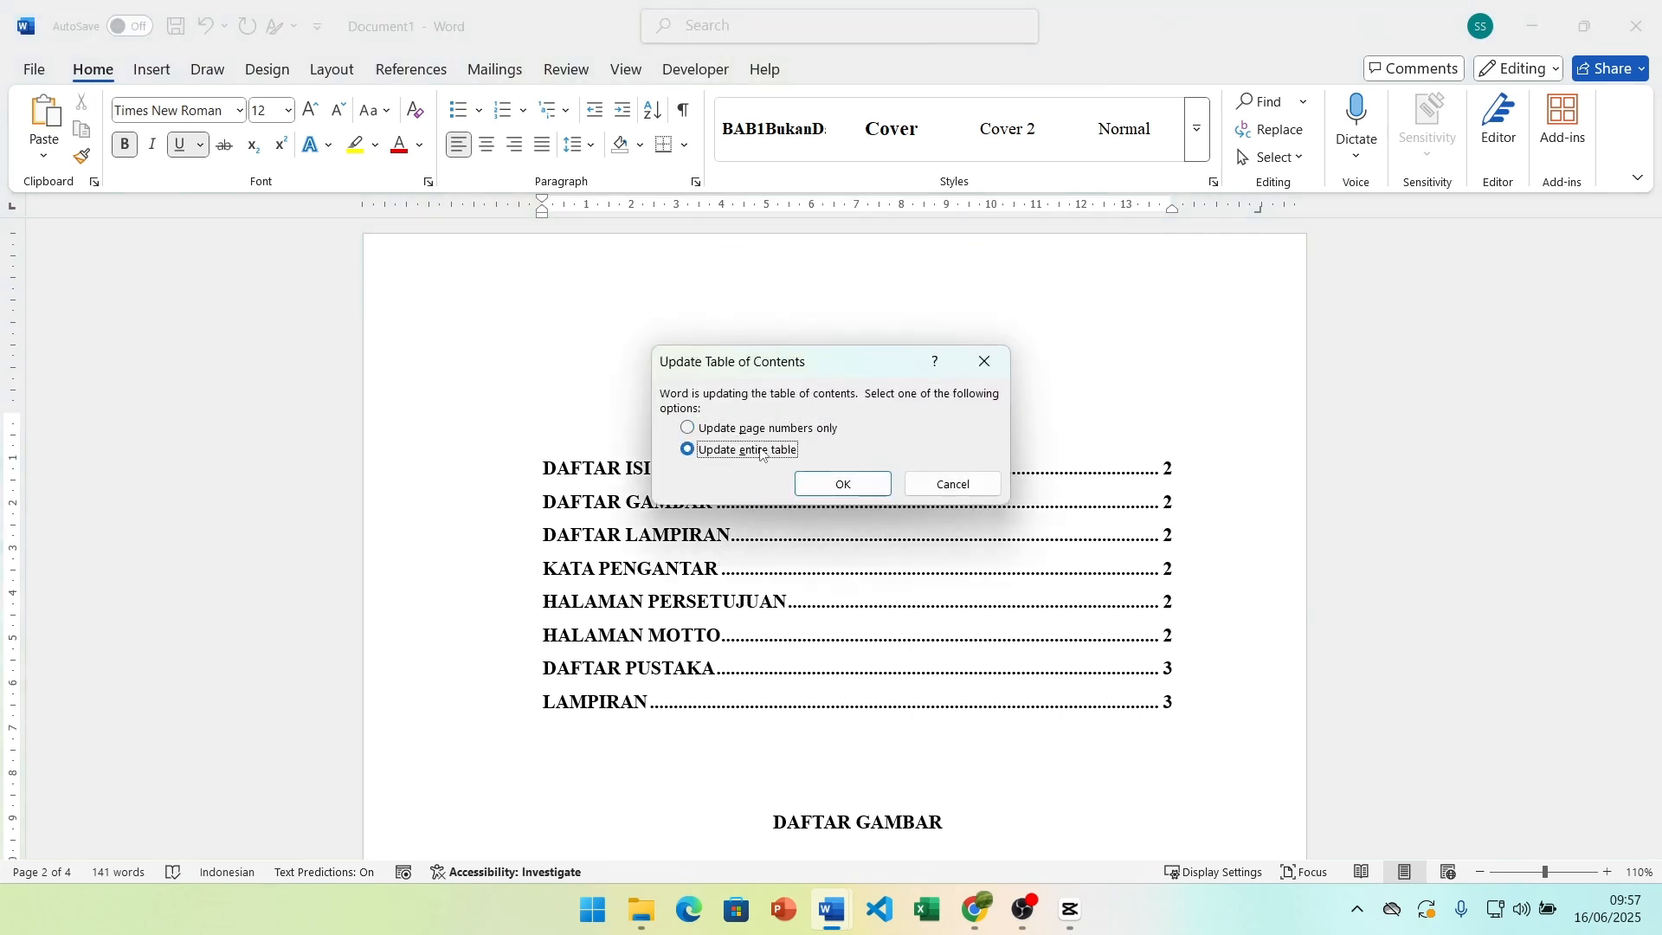
left_click(836, 489)
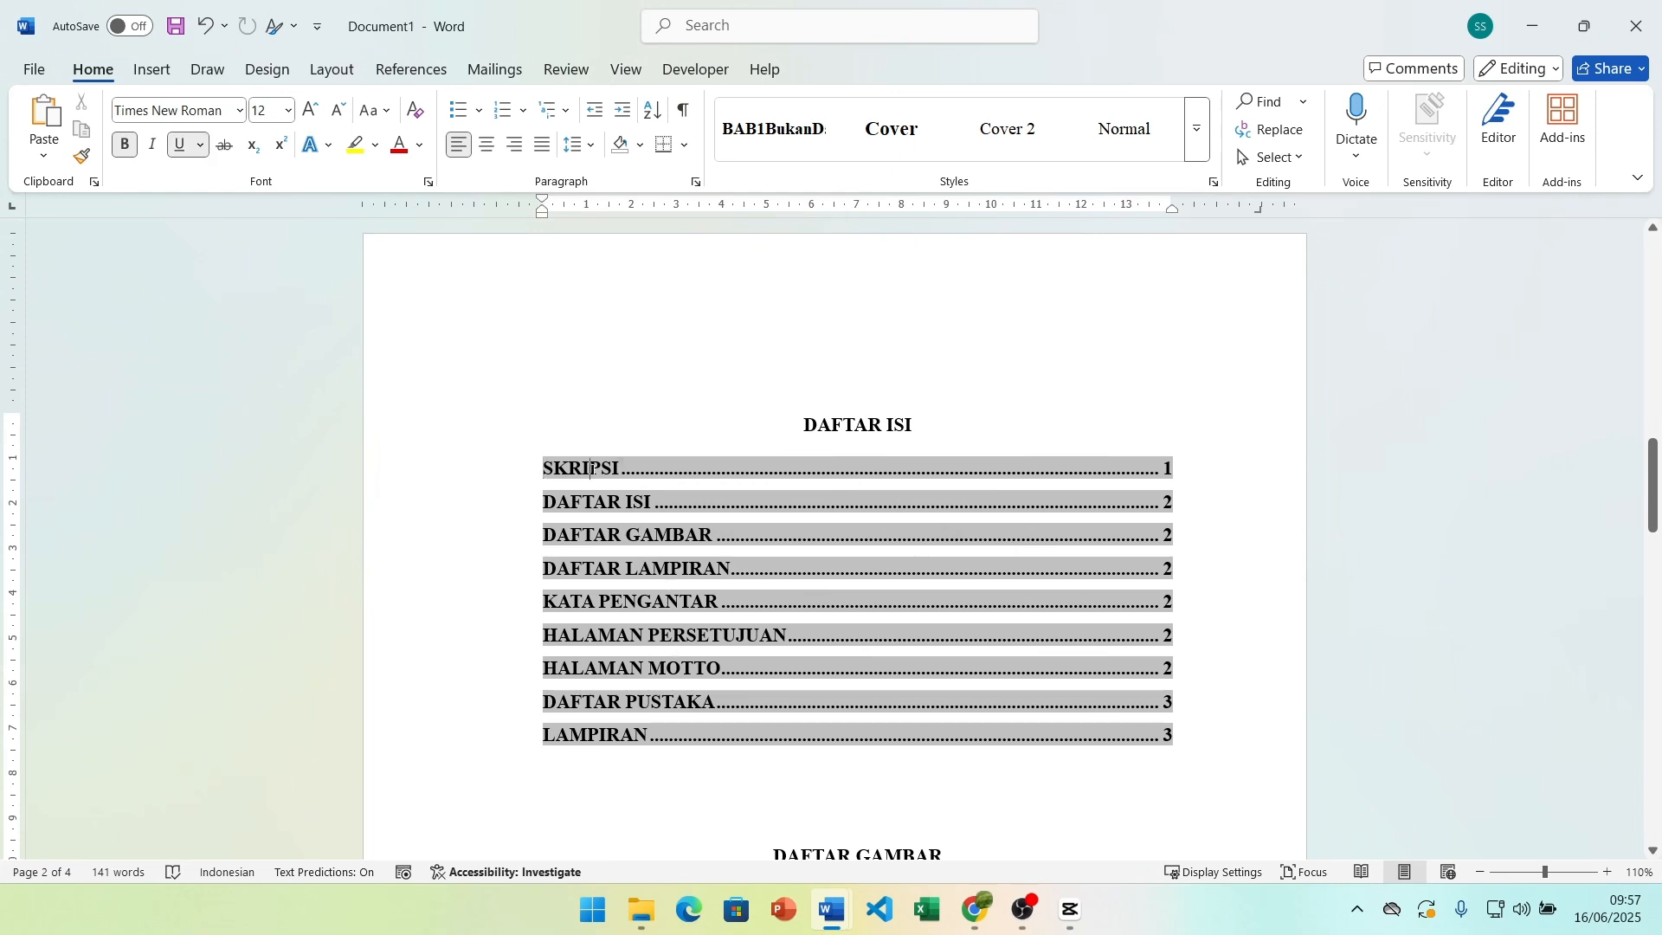
Step: Replace the SKRIPSI entry in the table of contents with HALAMAN COVER
scroll(594, 469, "up", 3)
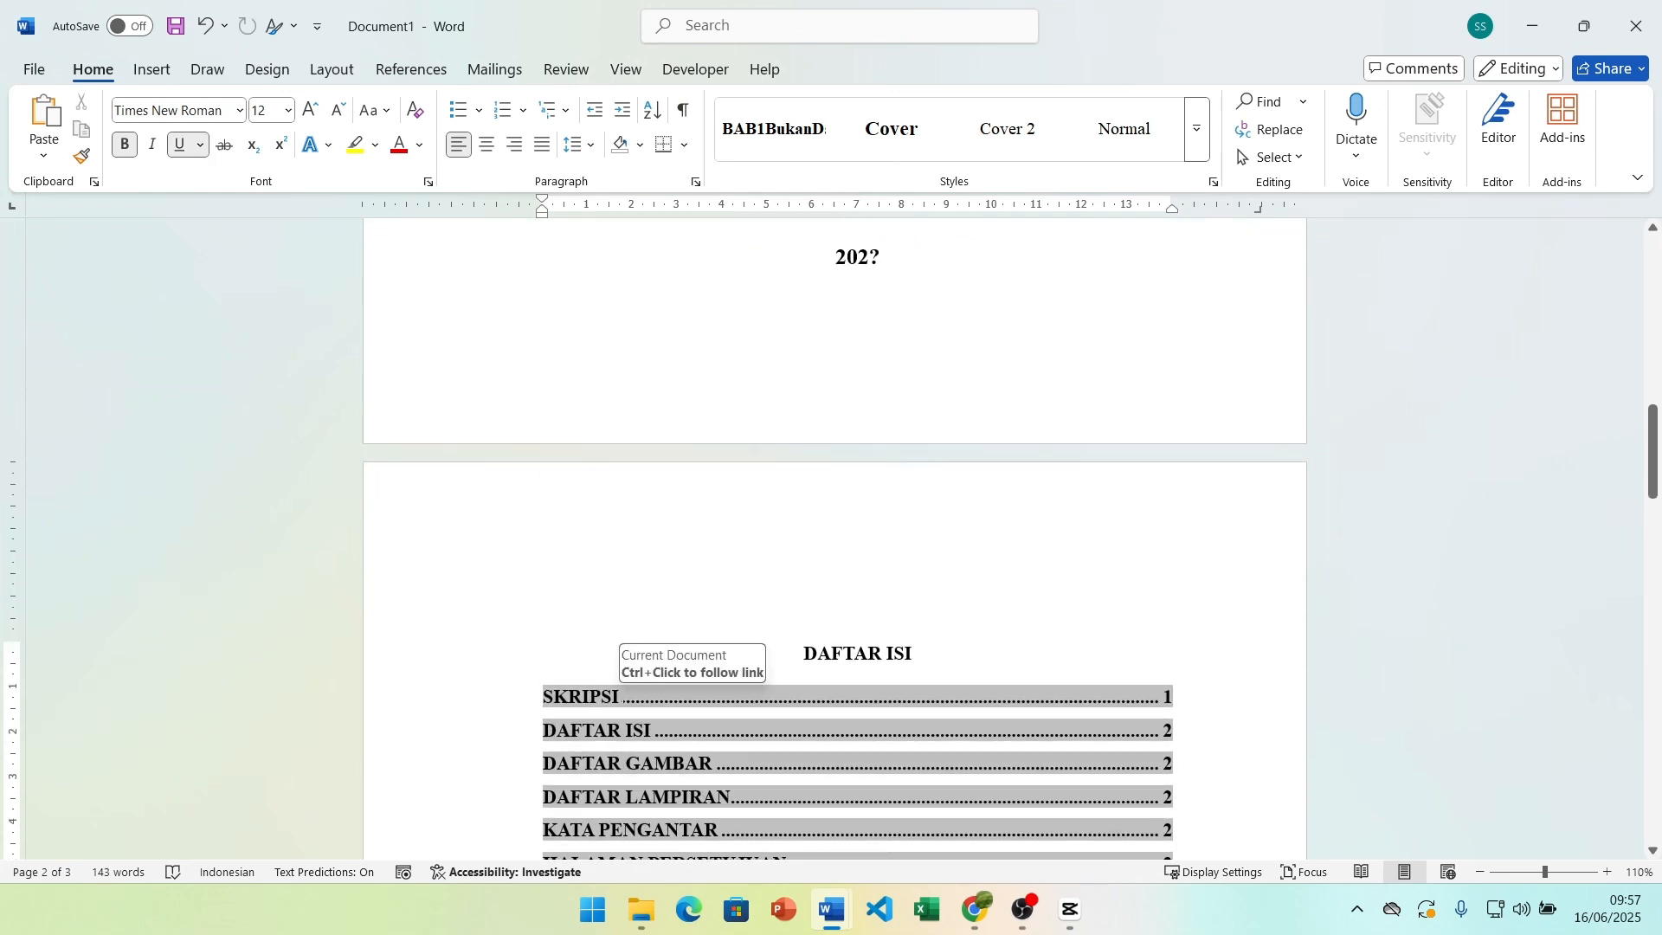
left_click(619, 696)
key("BackSpace")
key("BackSpace")
key("BackSpace")
key("BackSpace")
key("BackSpace")
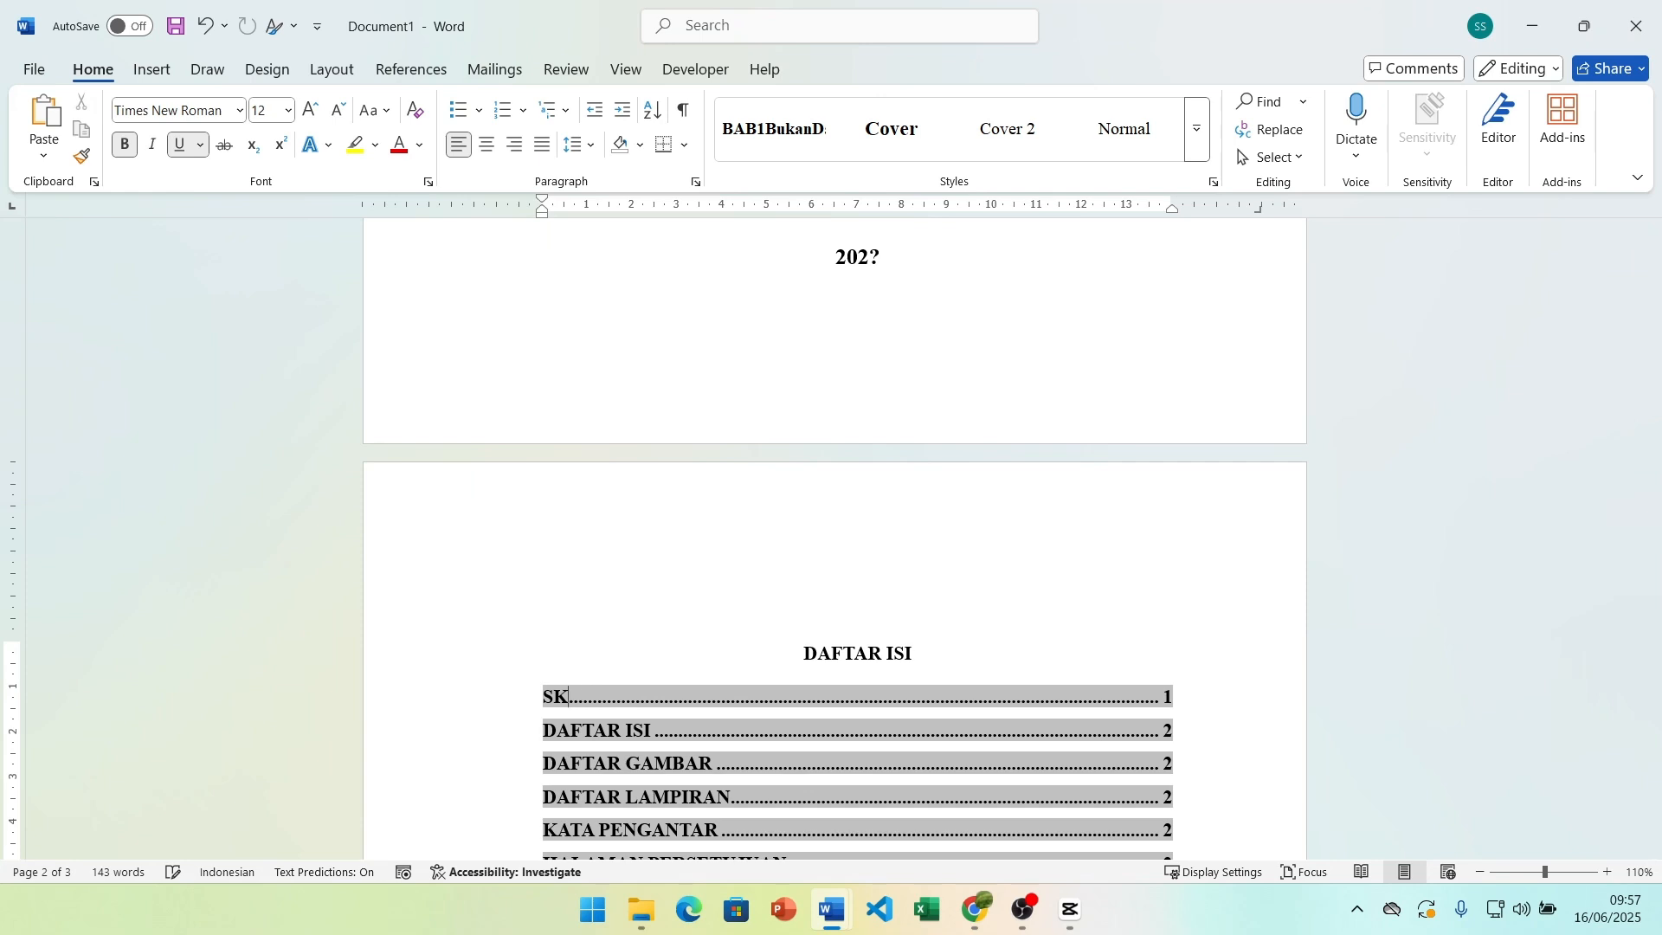
type("HALAMAN COVER")
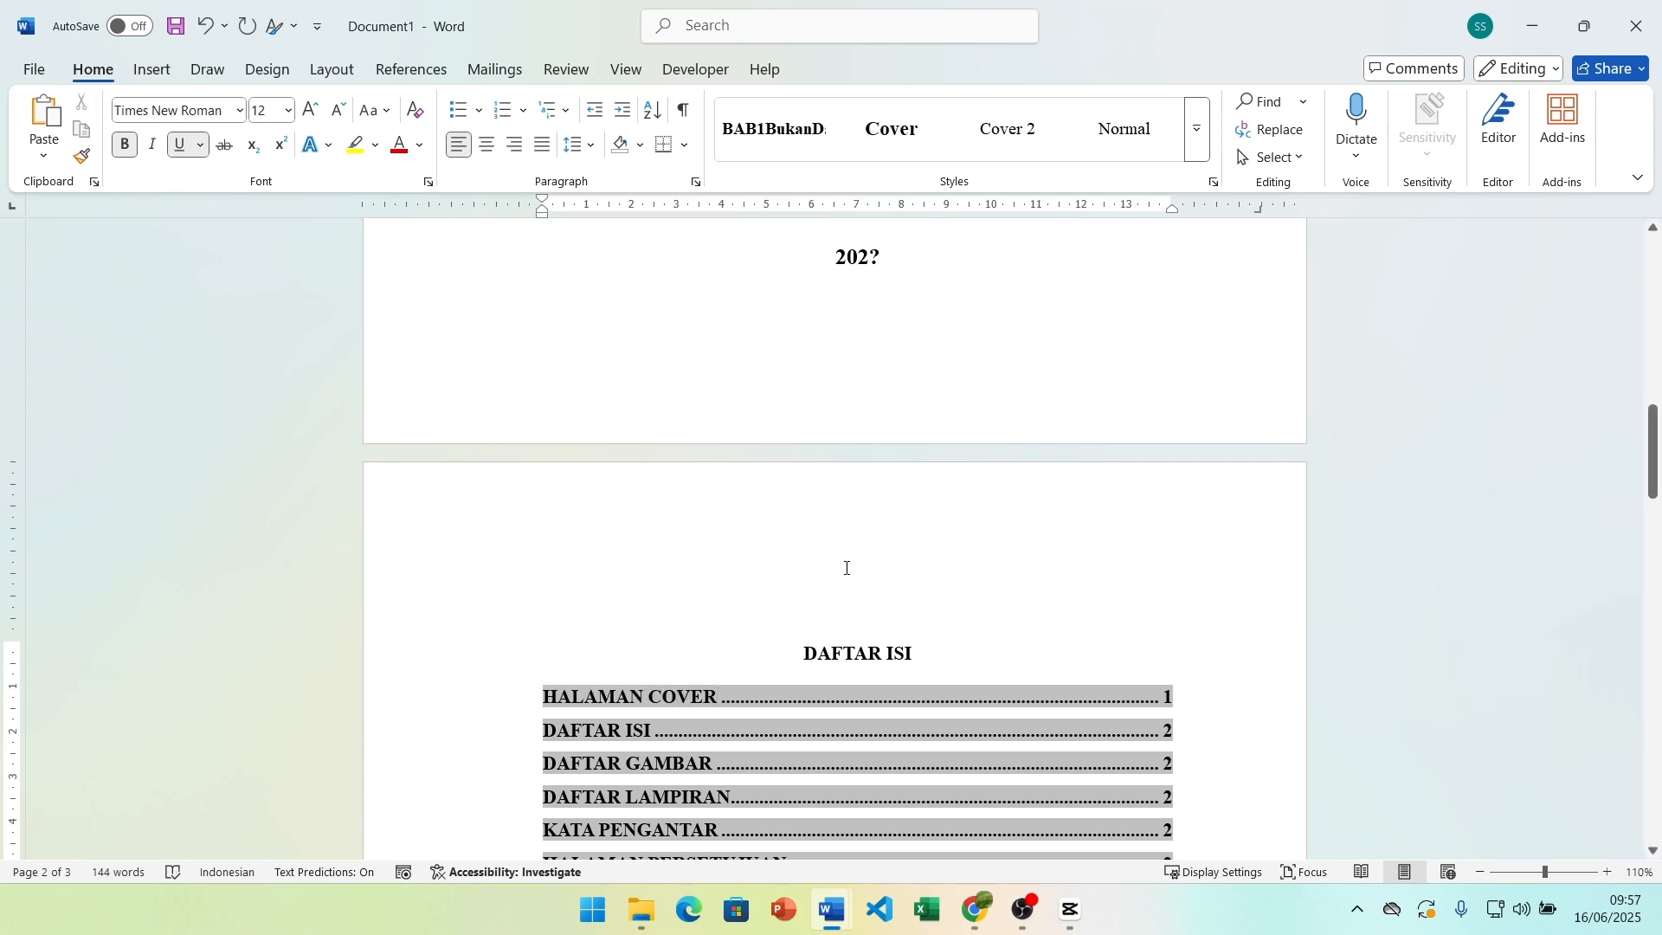
Step: Turn the PENDAHULUAN line under BAGIAN B POIN 3 into the numbered chapter heading BAB I
scroll(843, 558, "down", 5)
scroll(839, 551, "down", 8)
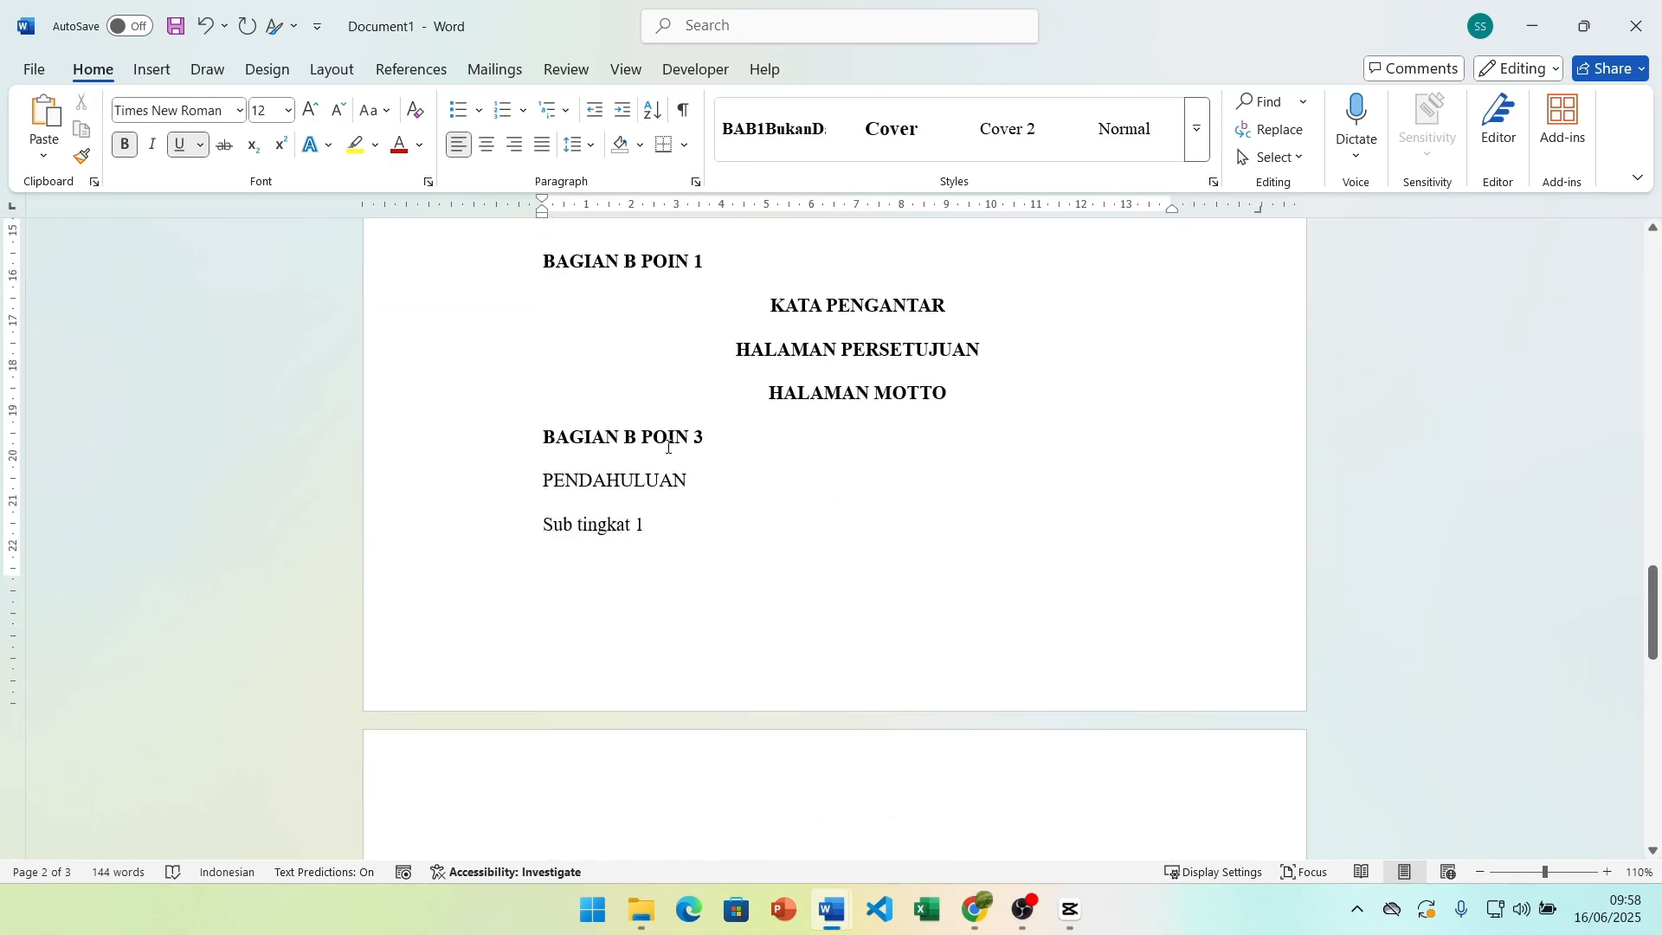
scroll(750, 458, "down", 1)
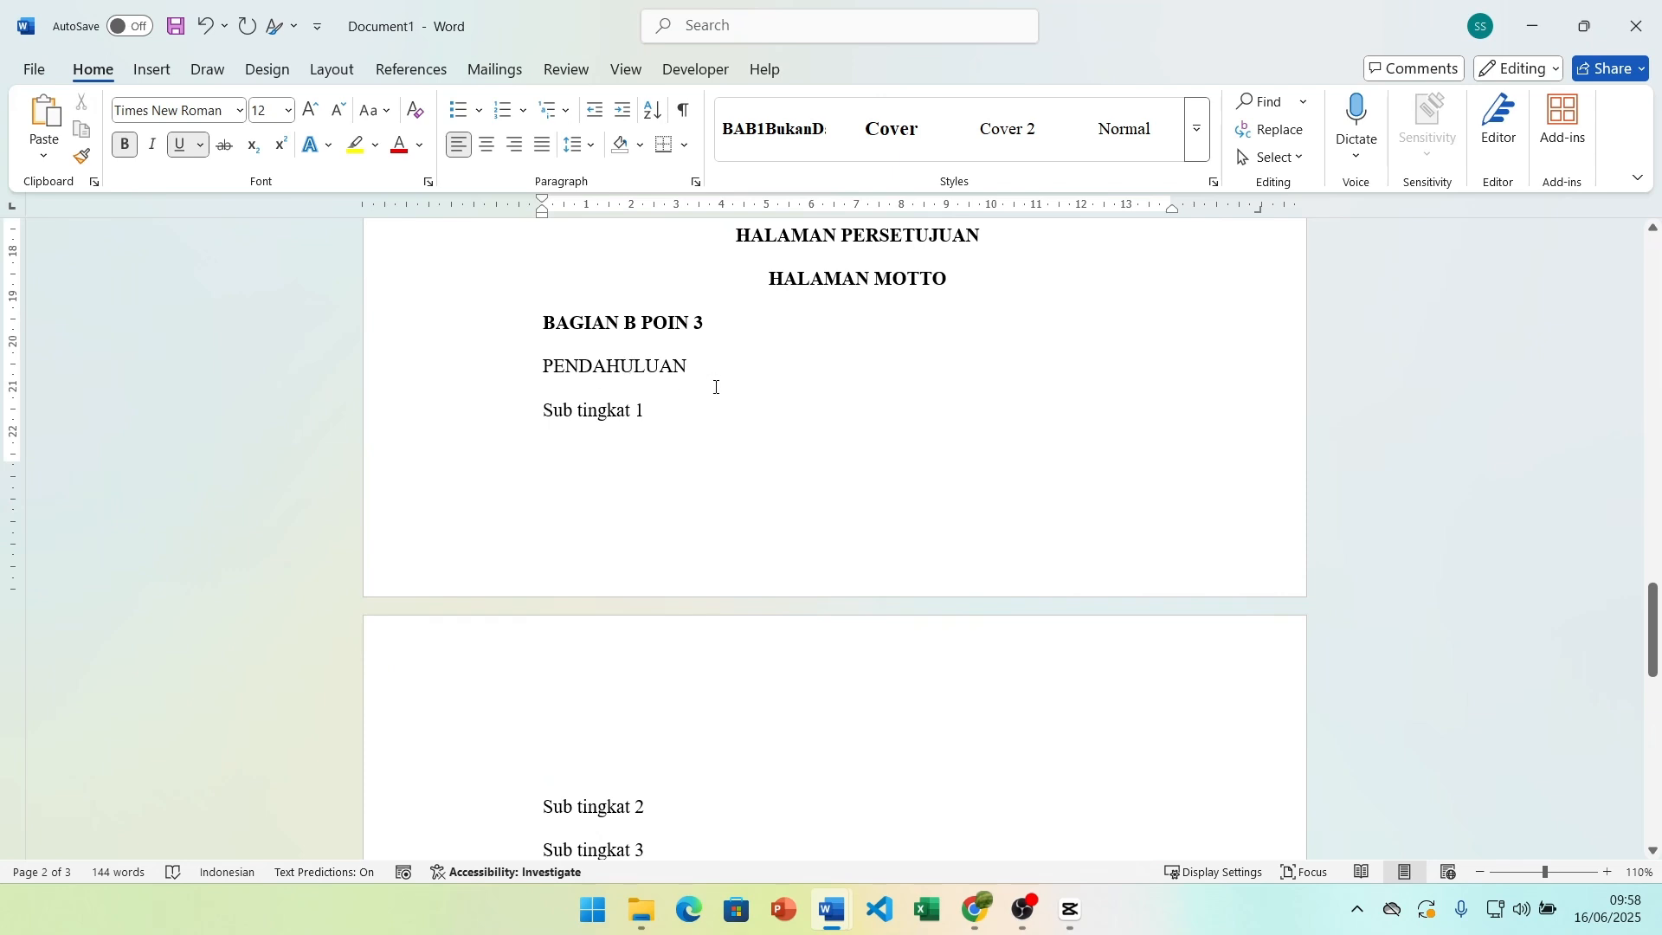
scroll(679, 411, "down", 1)
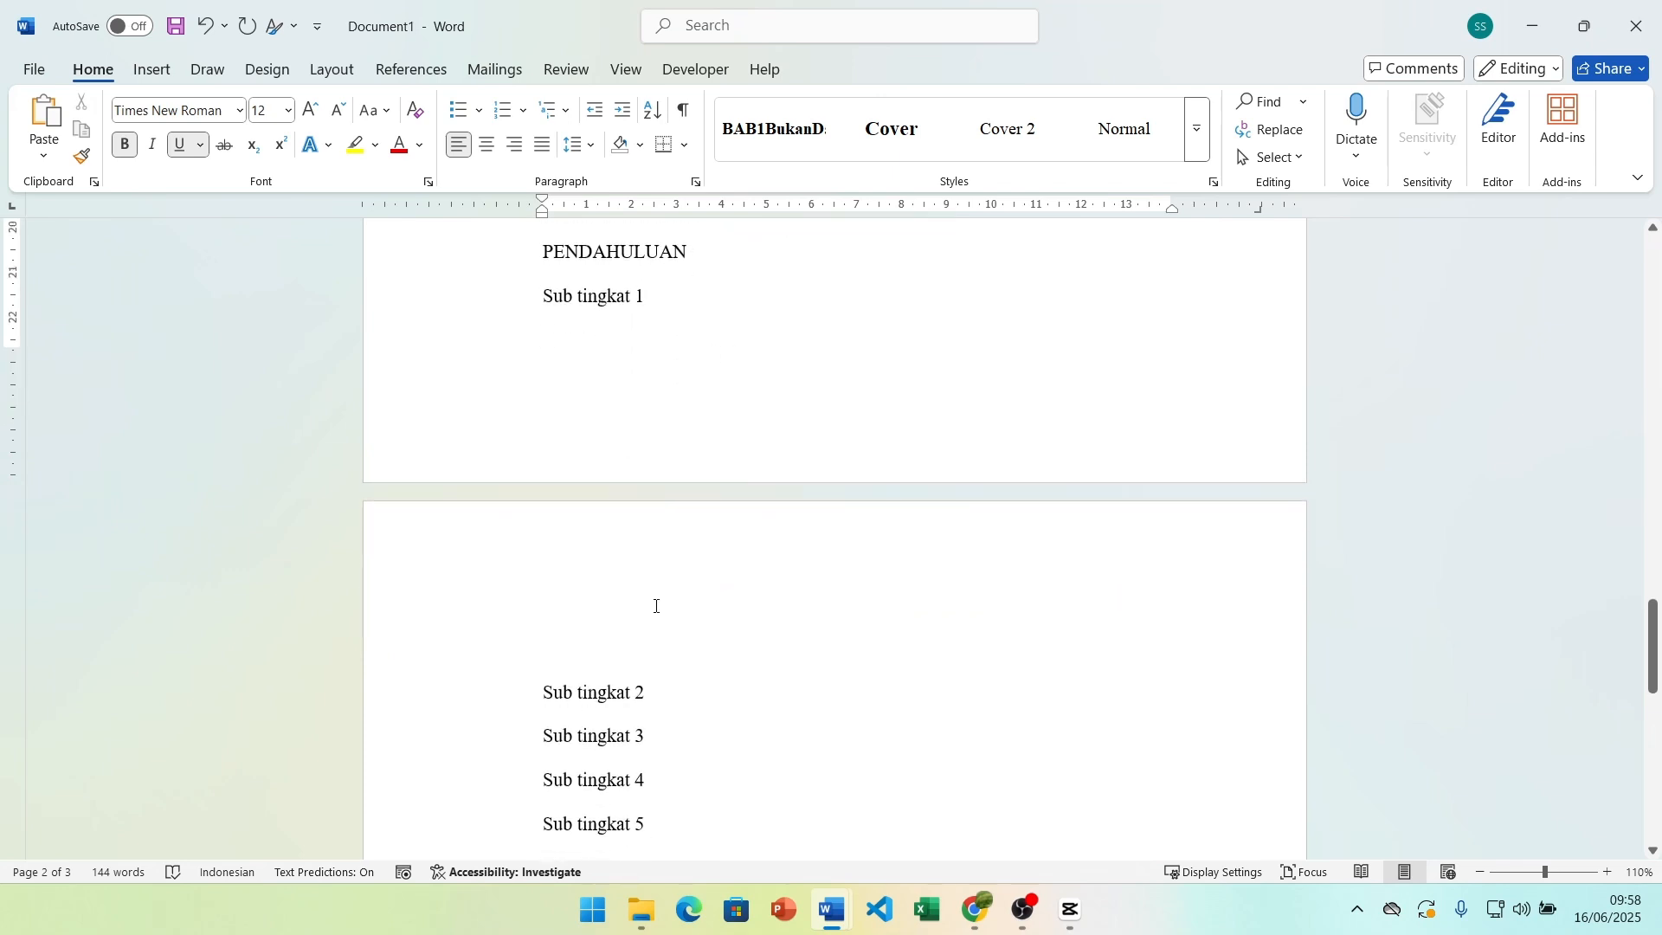
scroll(656, 605, "down", 2)
scroll(654, 605, "up", 3)
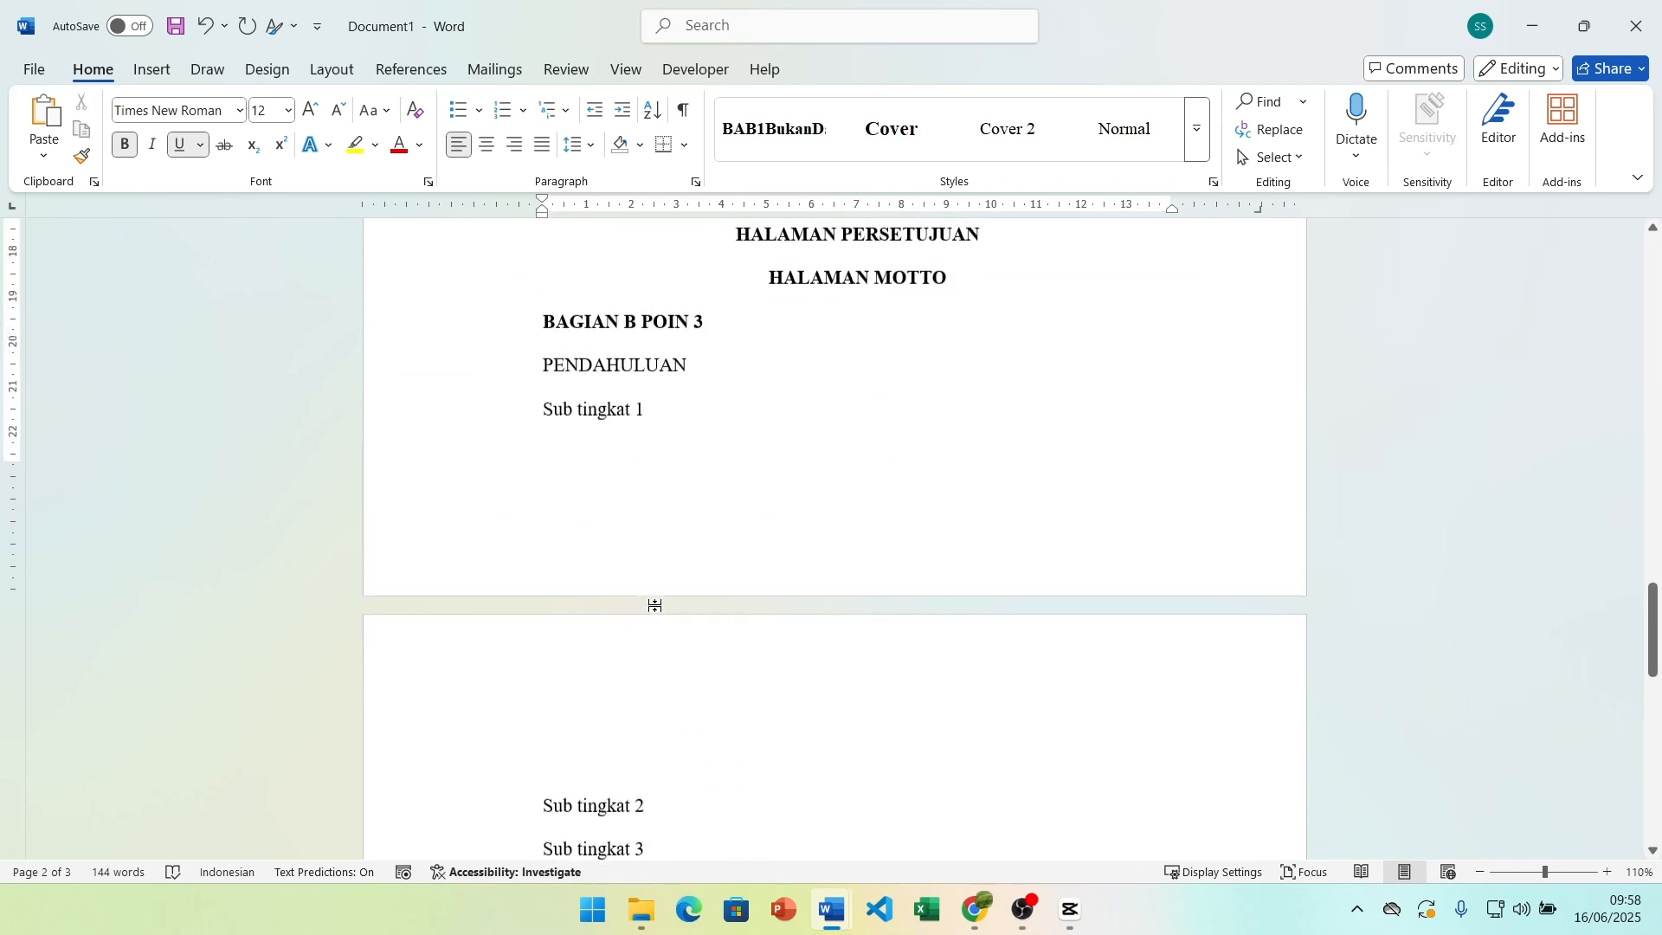
left_click(699, 423)
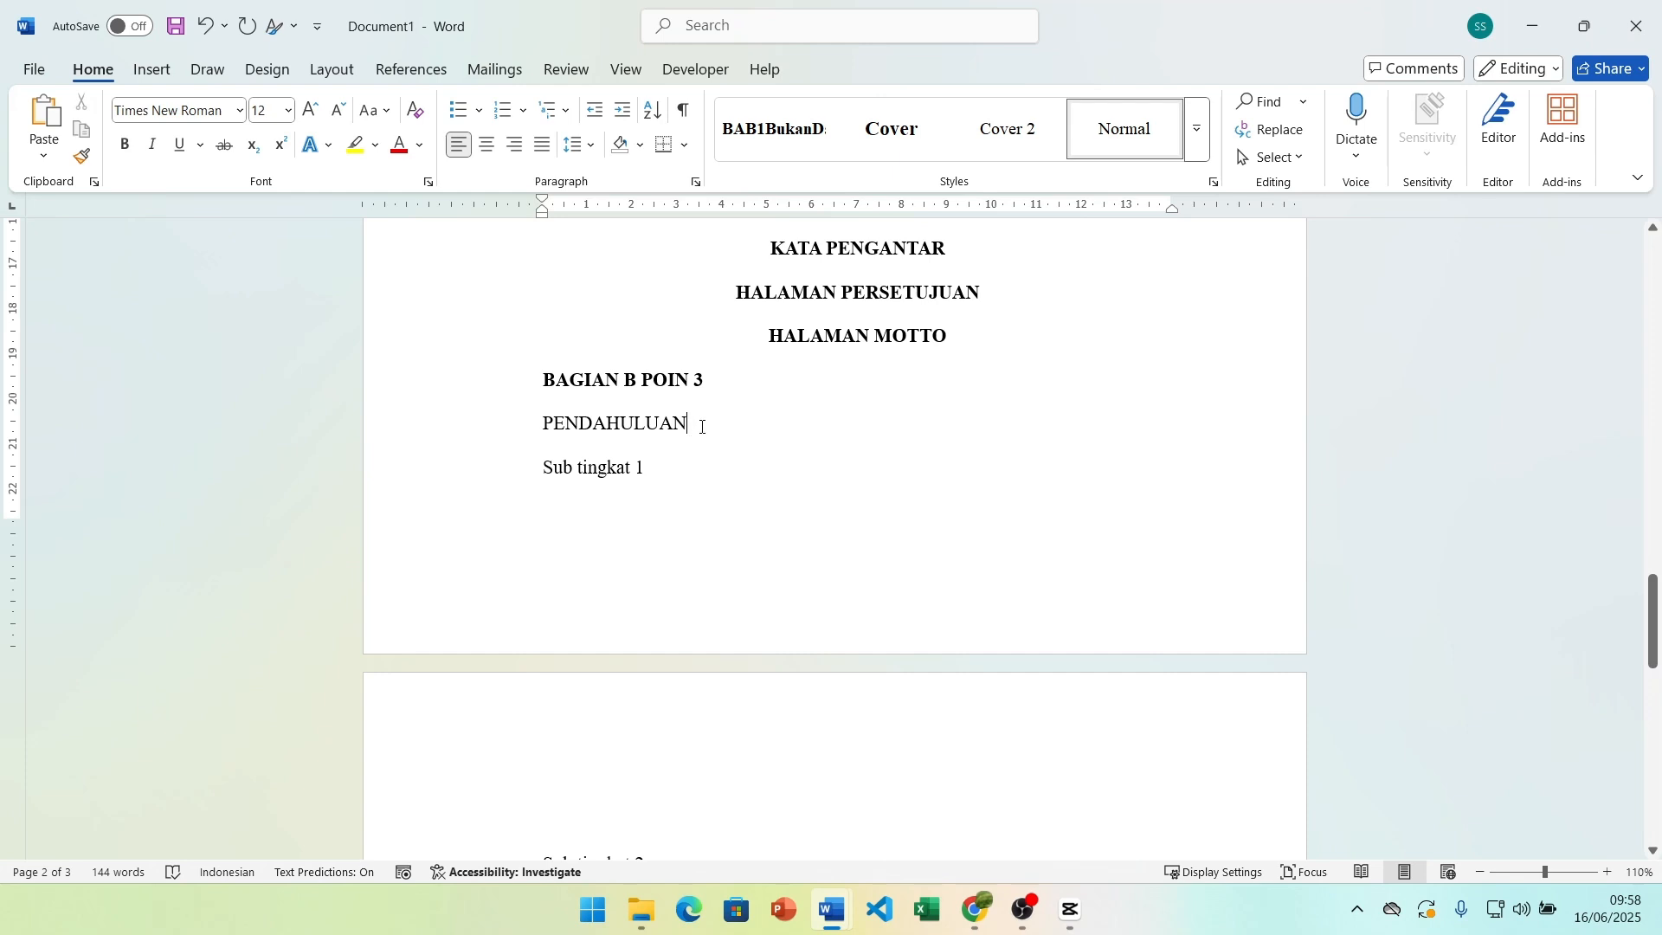
key("alt+1")
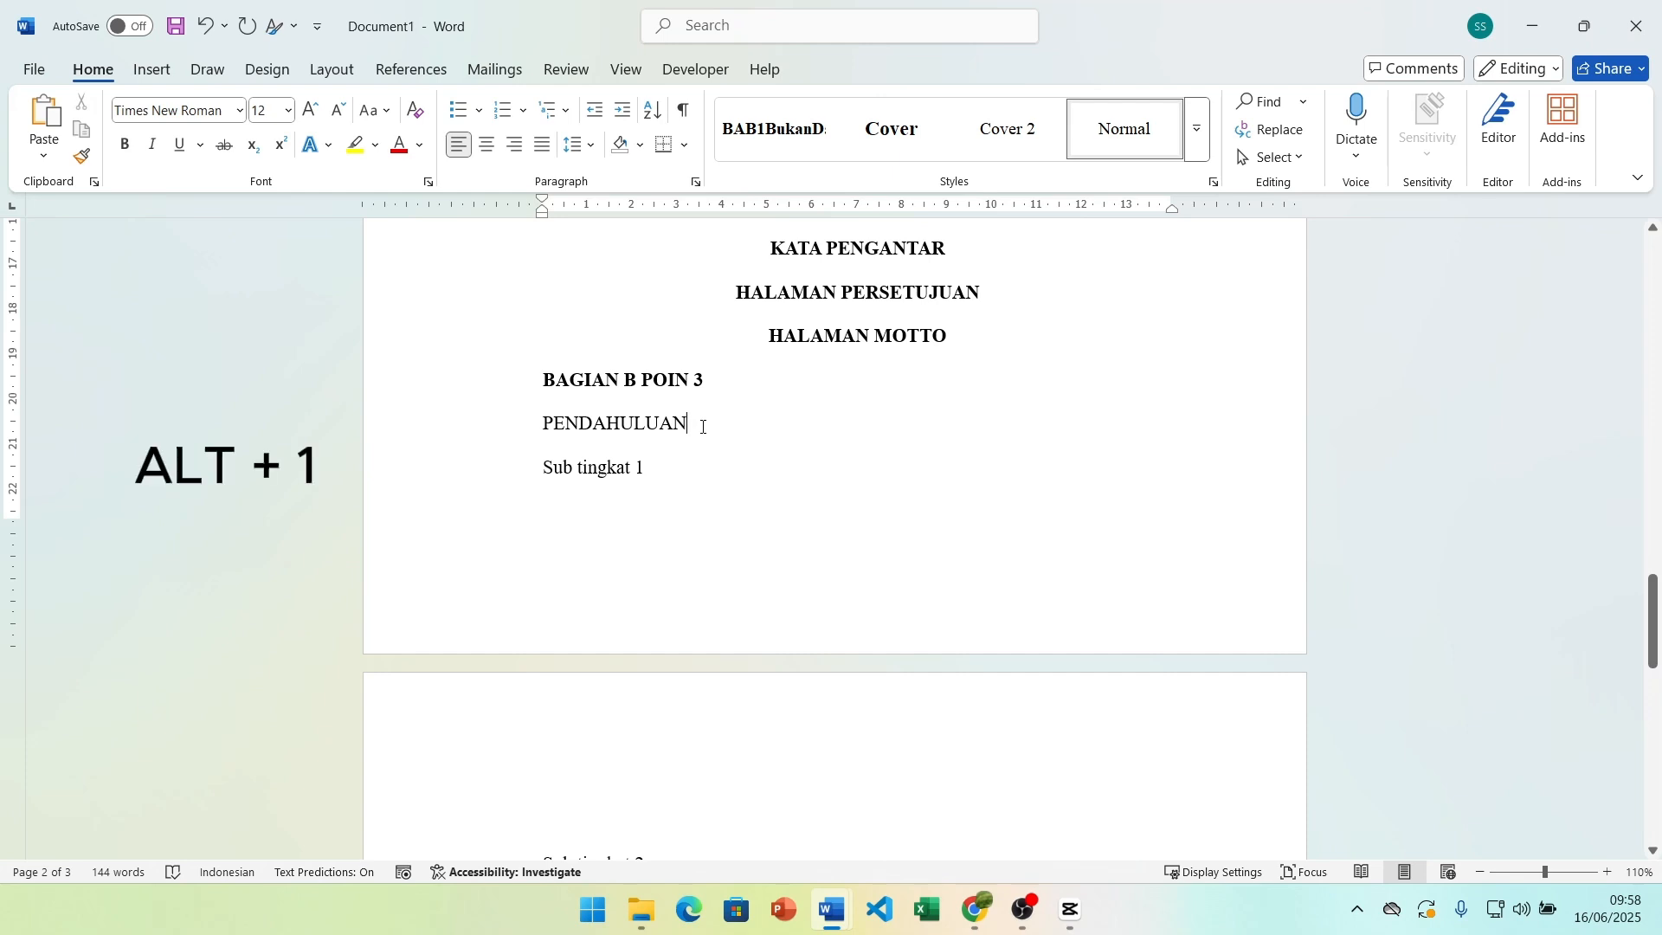
scroll(887, 619, "down", 2)
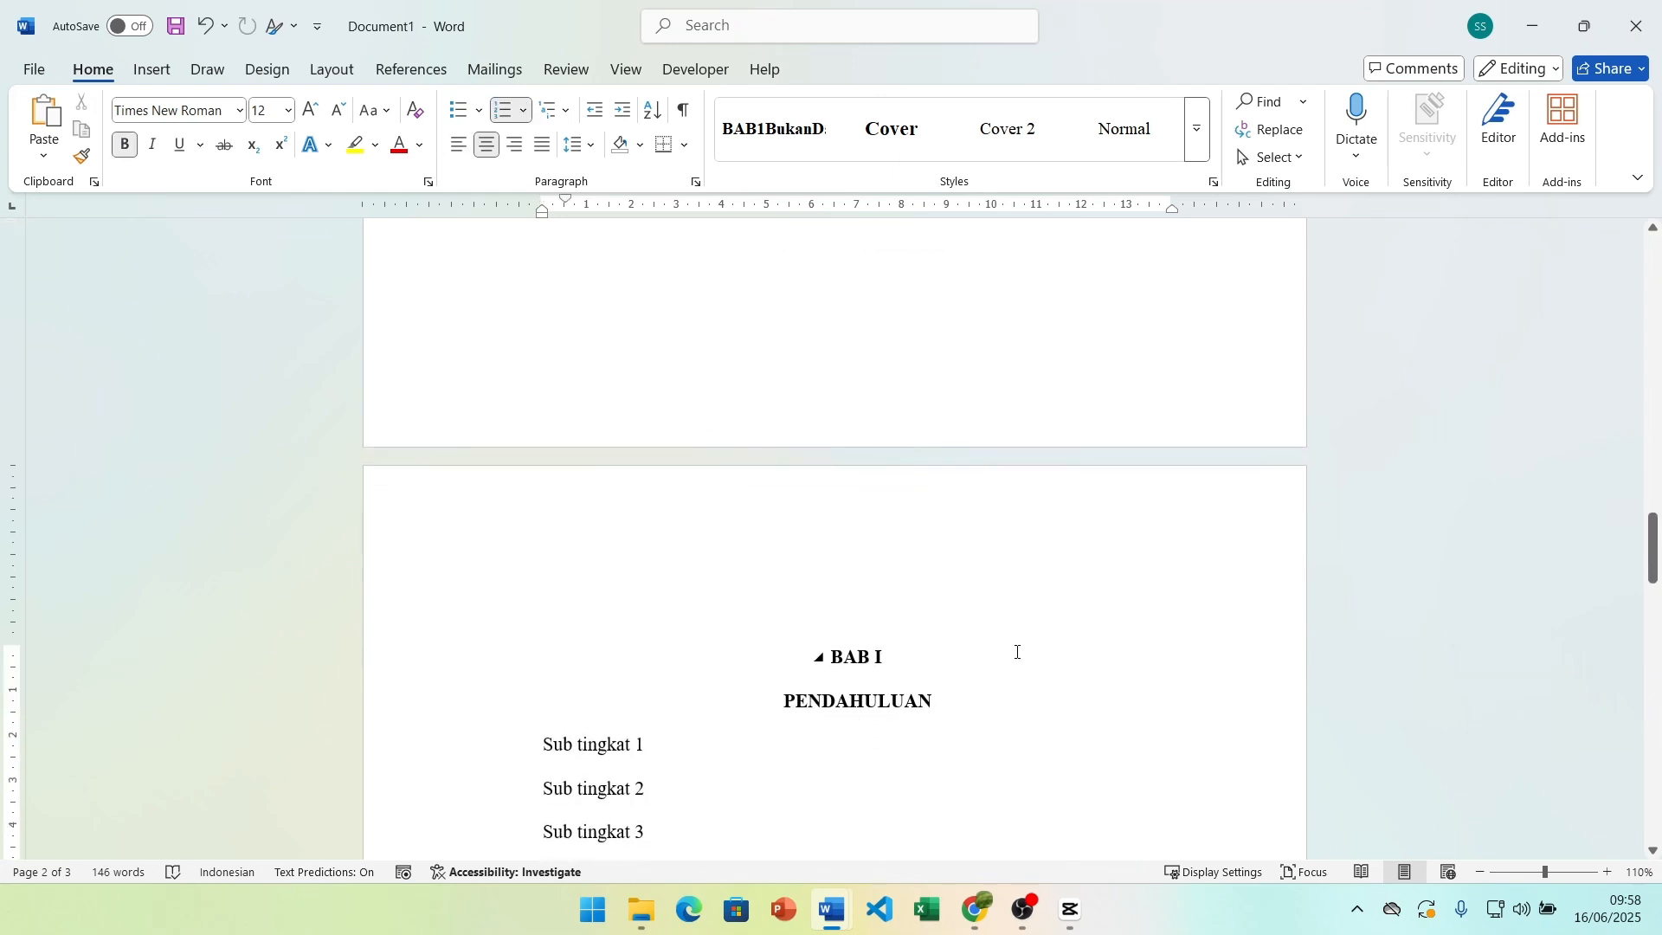
Step: Turn the KAJIAN PUSTAKA and METODOLOGI PENELITIAN lines into the numbered chapter headings BAB II and BAB III
scroll(725, 627, "down", 9)
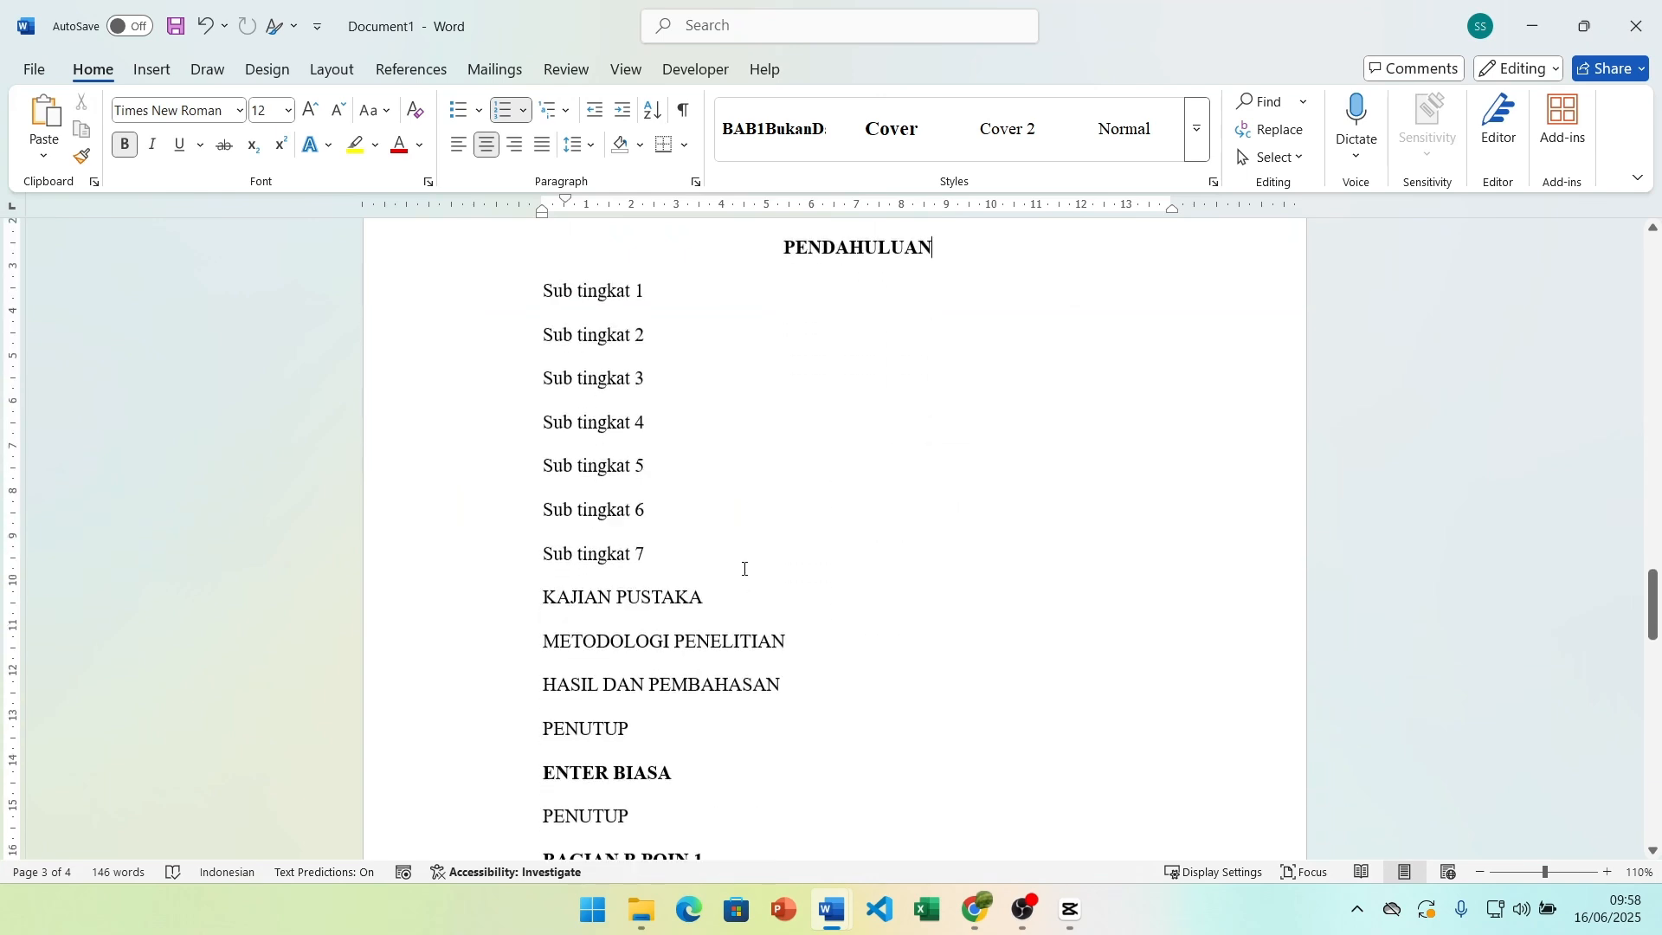
left_click(729, 542)
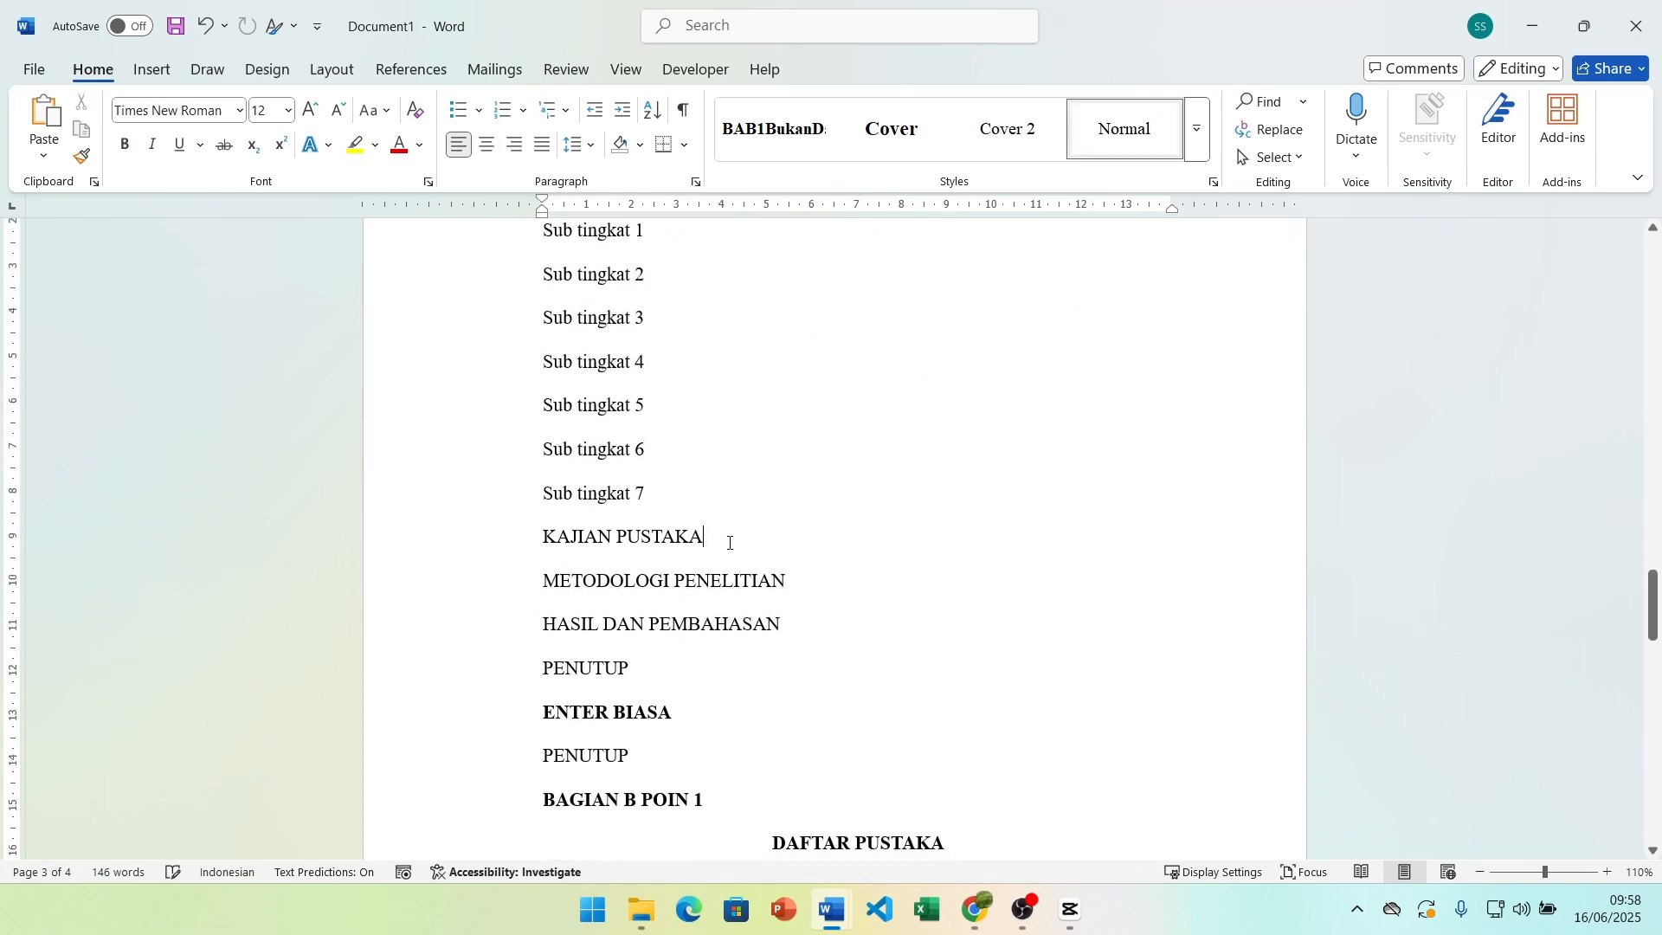
key("alt+1")
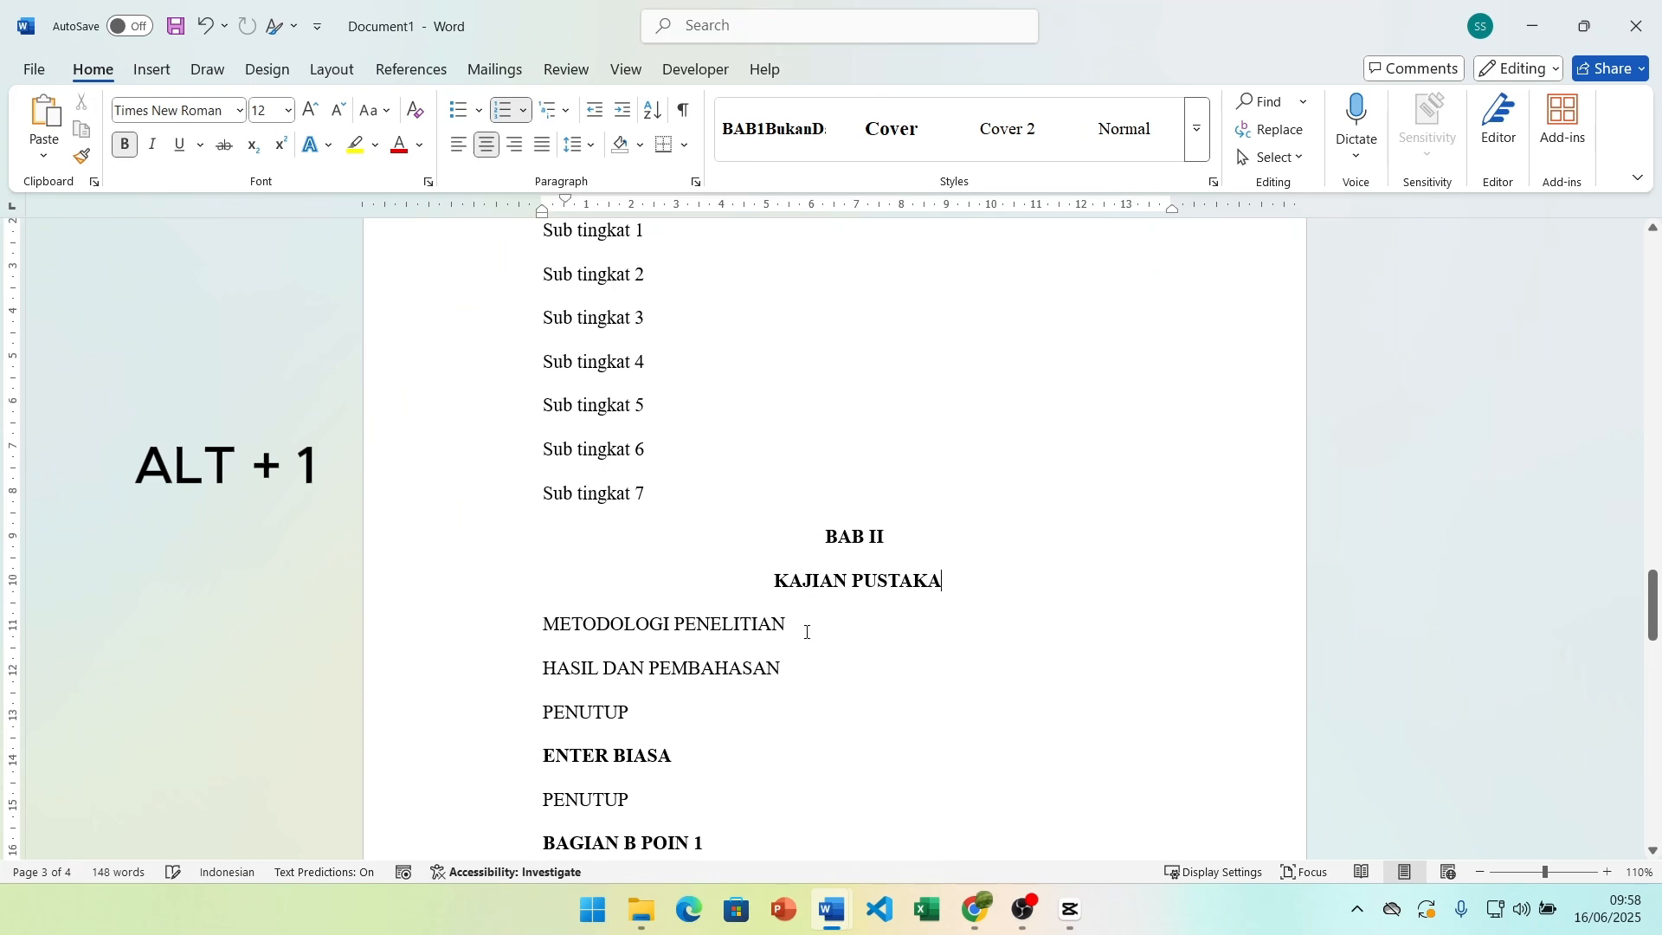
left_click(806, 636)
key("alt+1")
Step: Try converting HASIL DAN PEMBAHASAN and PENUTUP into the chapter headings BAB IV and BAB V, and undo both conversions
left_click(783, 708)
key("alt+1")
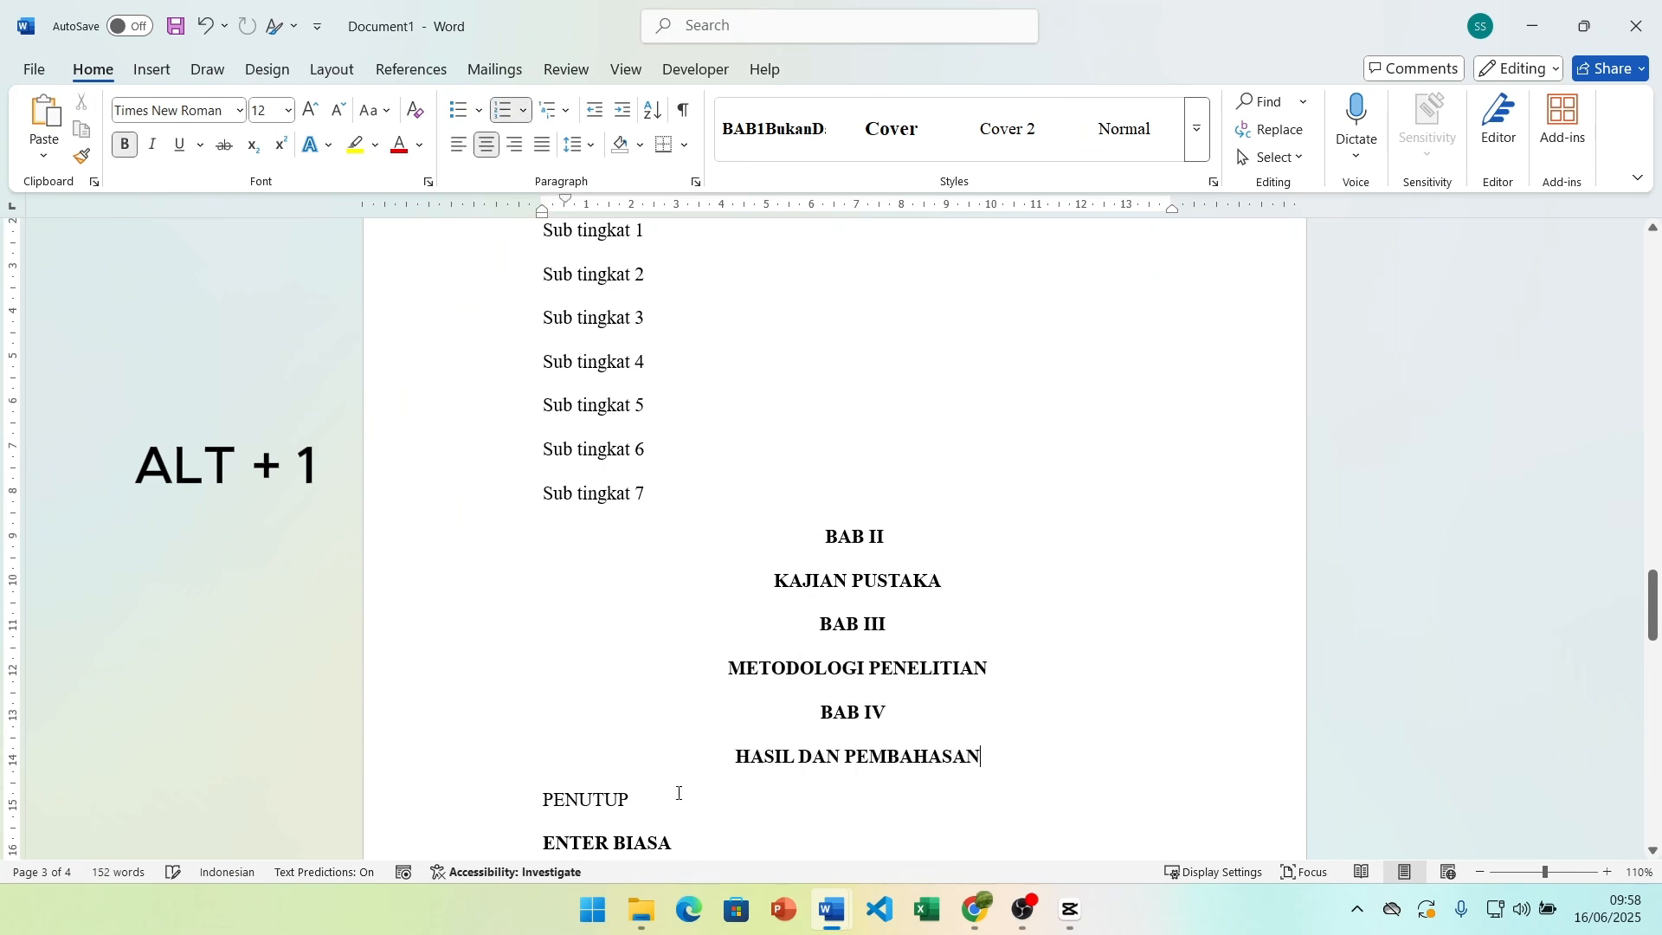
left_click(681, 681)
key("alt+1")
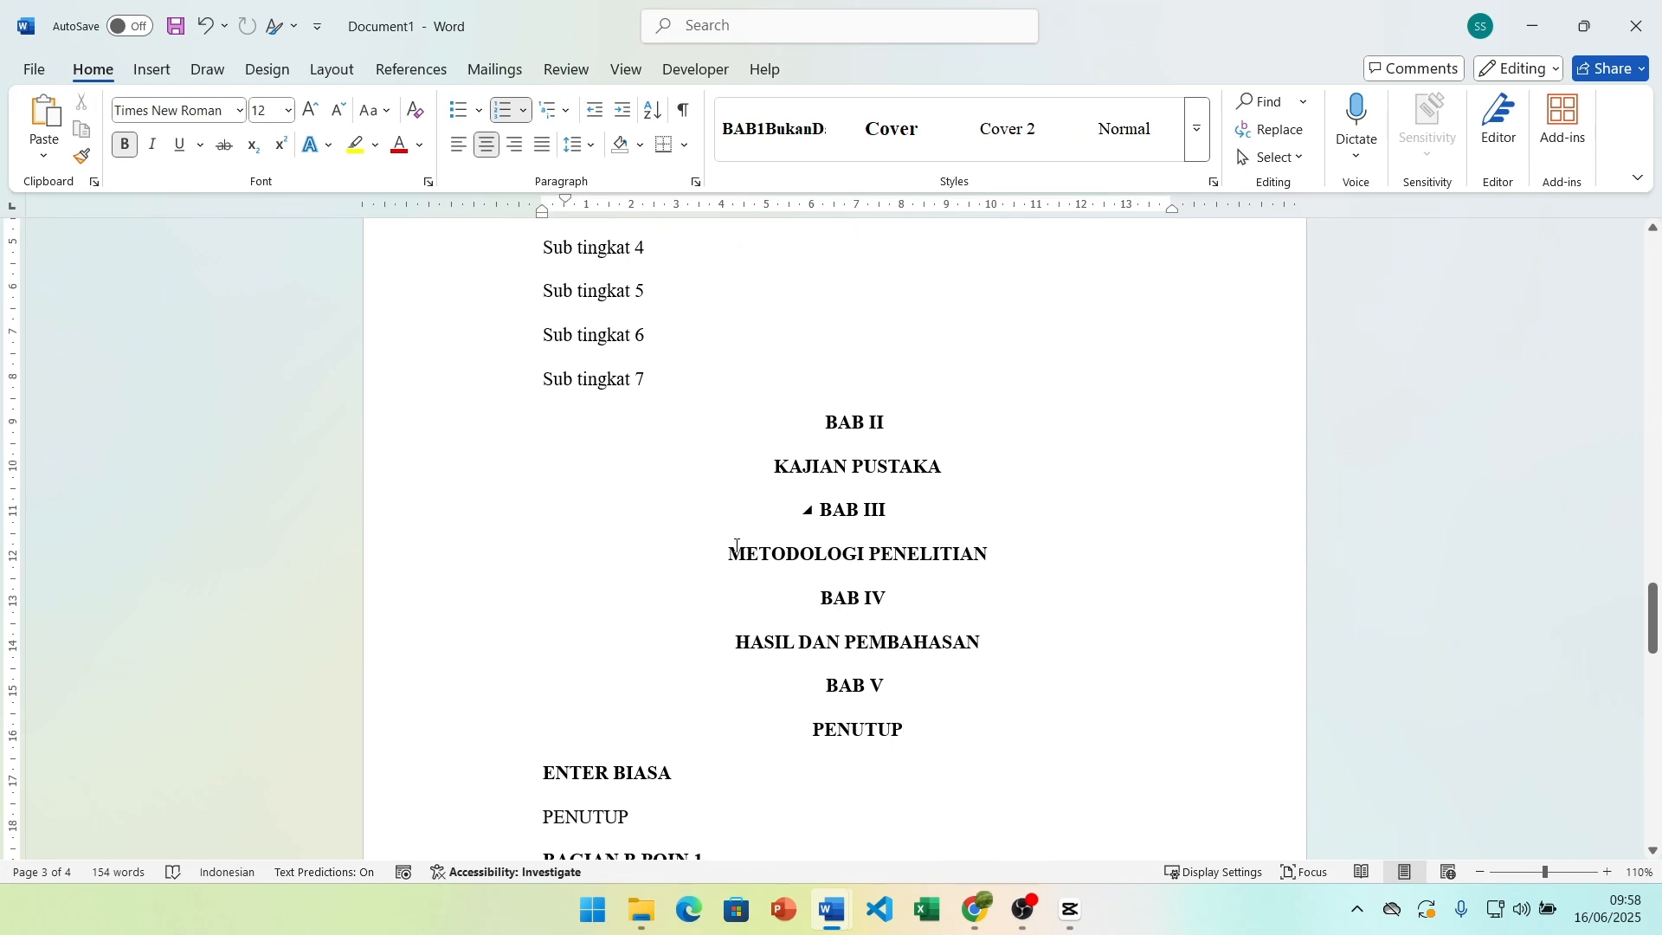
scroll(737, 546, "down", 2)
scroll(736, 545, "up", 2)
key("ctrl+z")
key("ctrl+z")
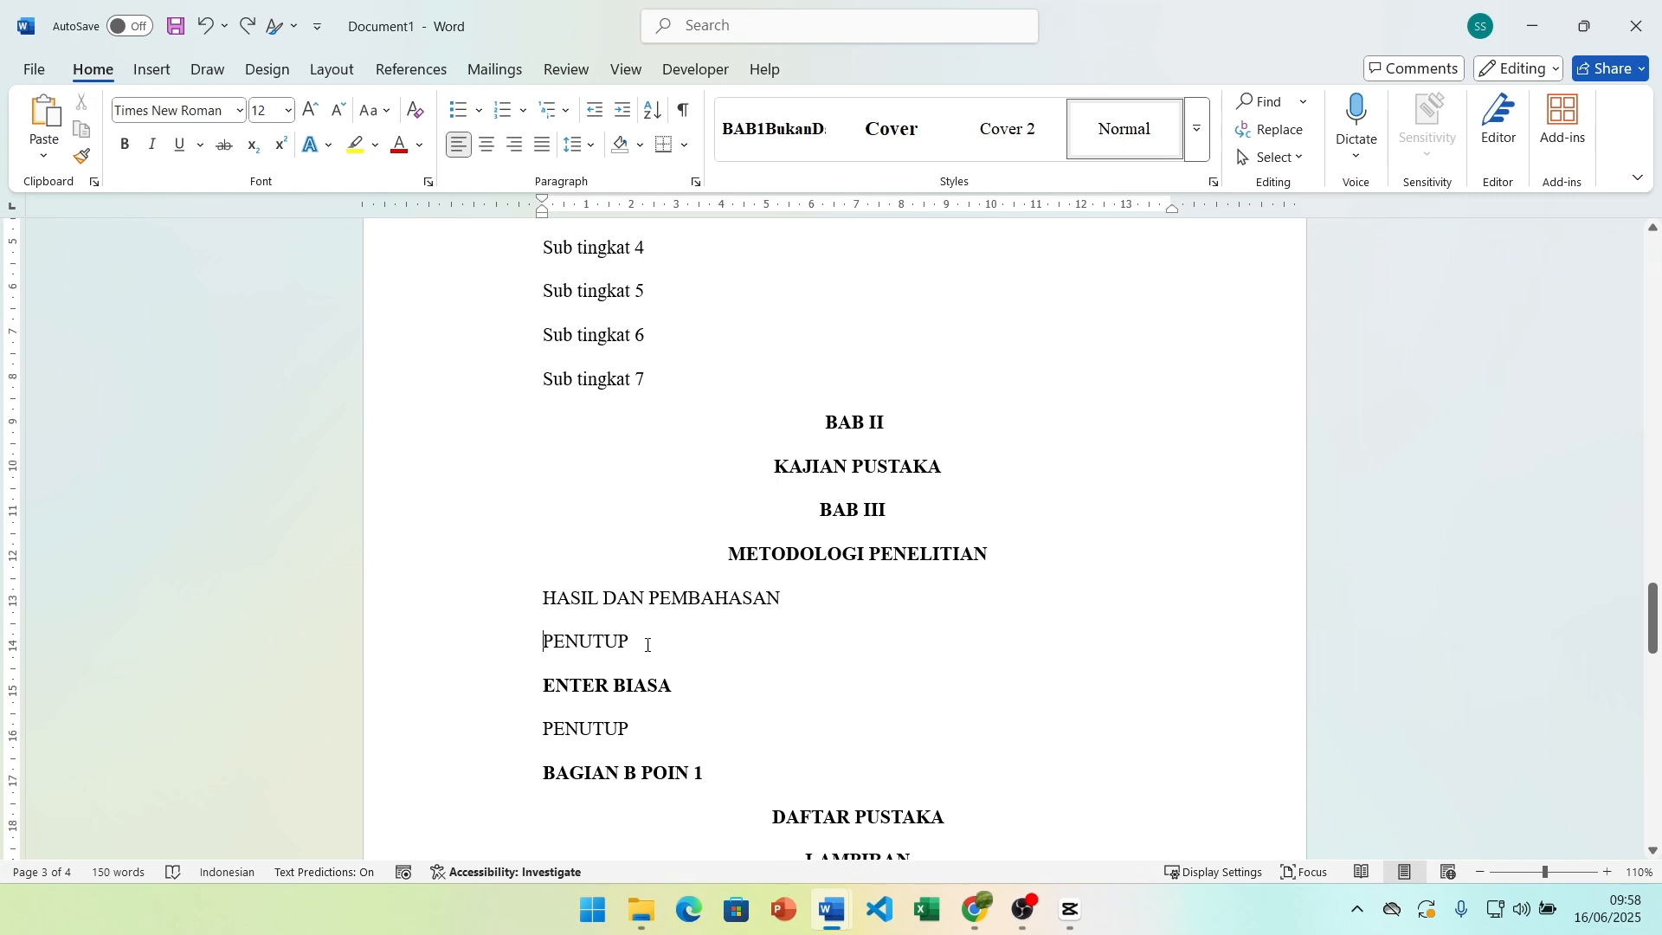
Step: Apply the numbered BAB heading style to the HASIL DAN PEMBAHASAN and PENUTUP lines together
left_click_drag(649, 643, 542, 597)
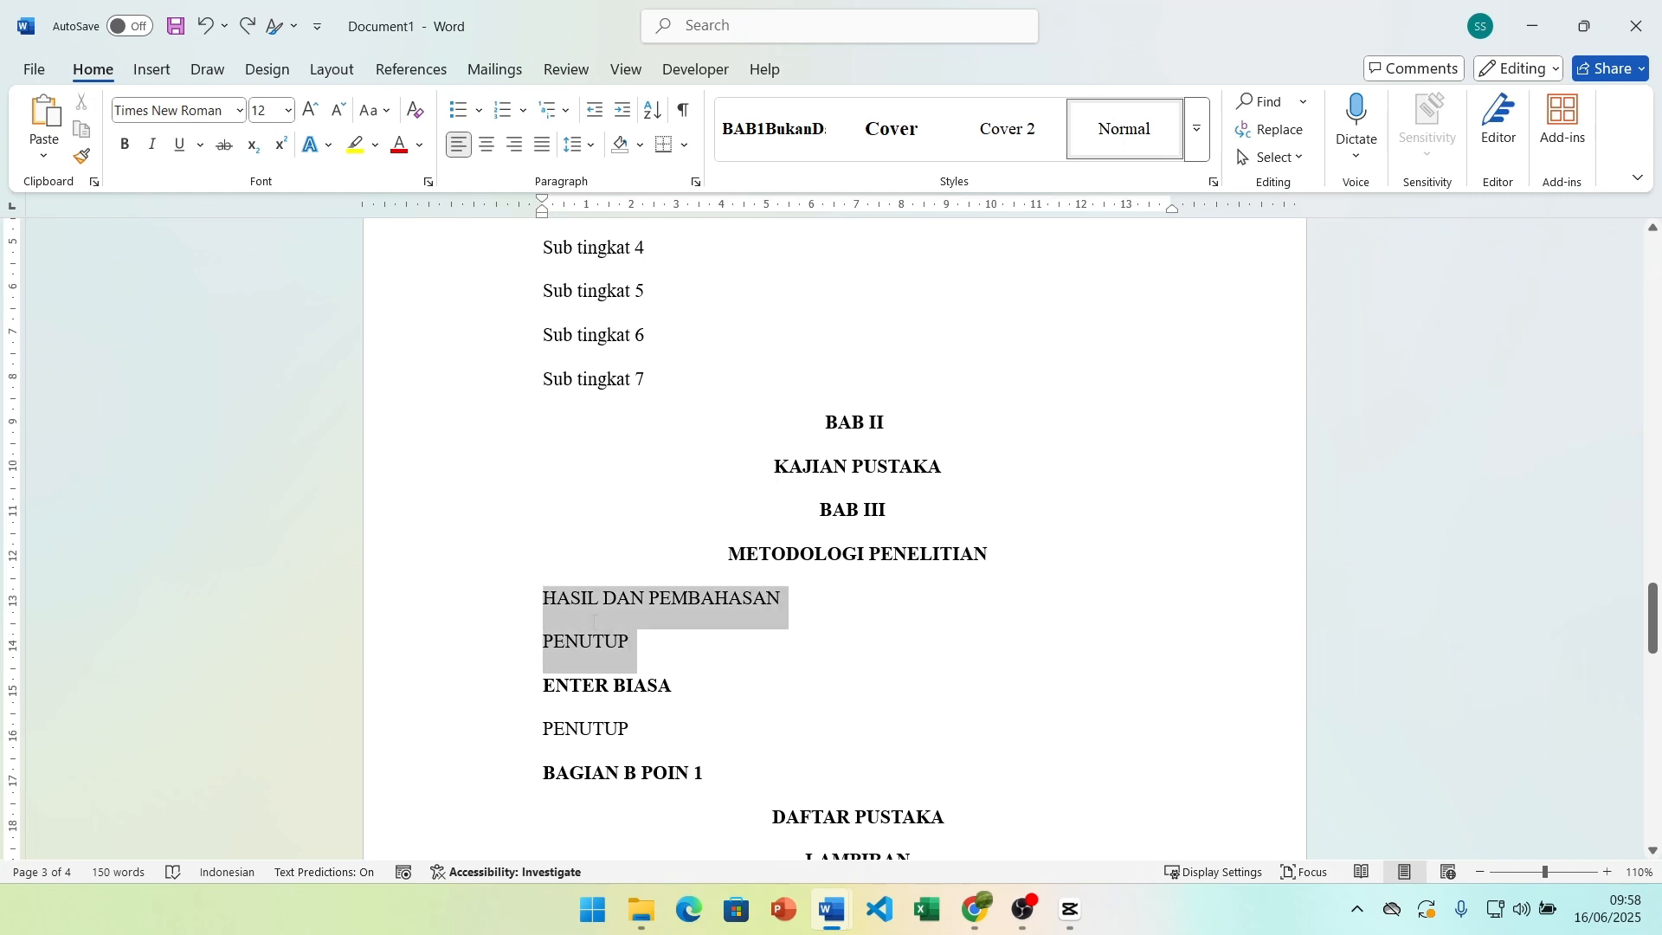
left_click(659, 642)
left_click_drag(641, 642, 553, 614)
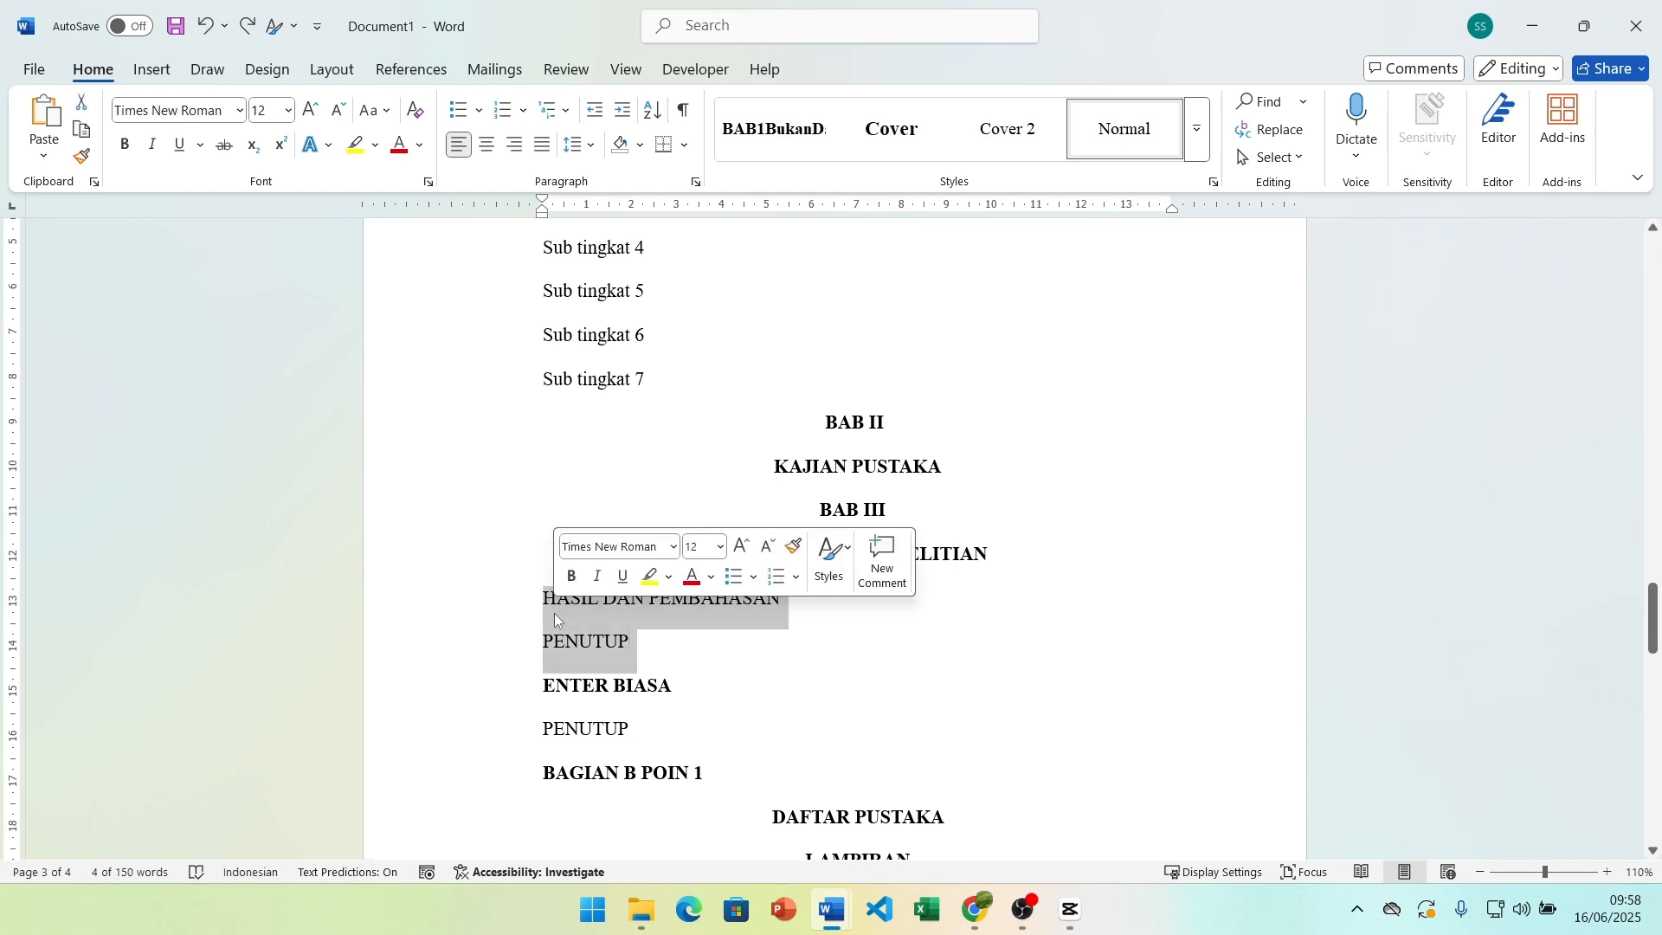
key("ctrl+y")
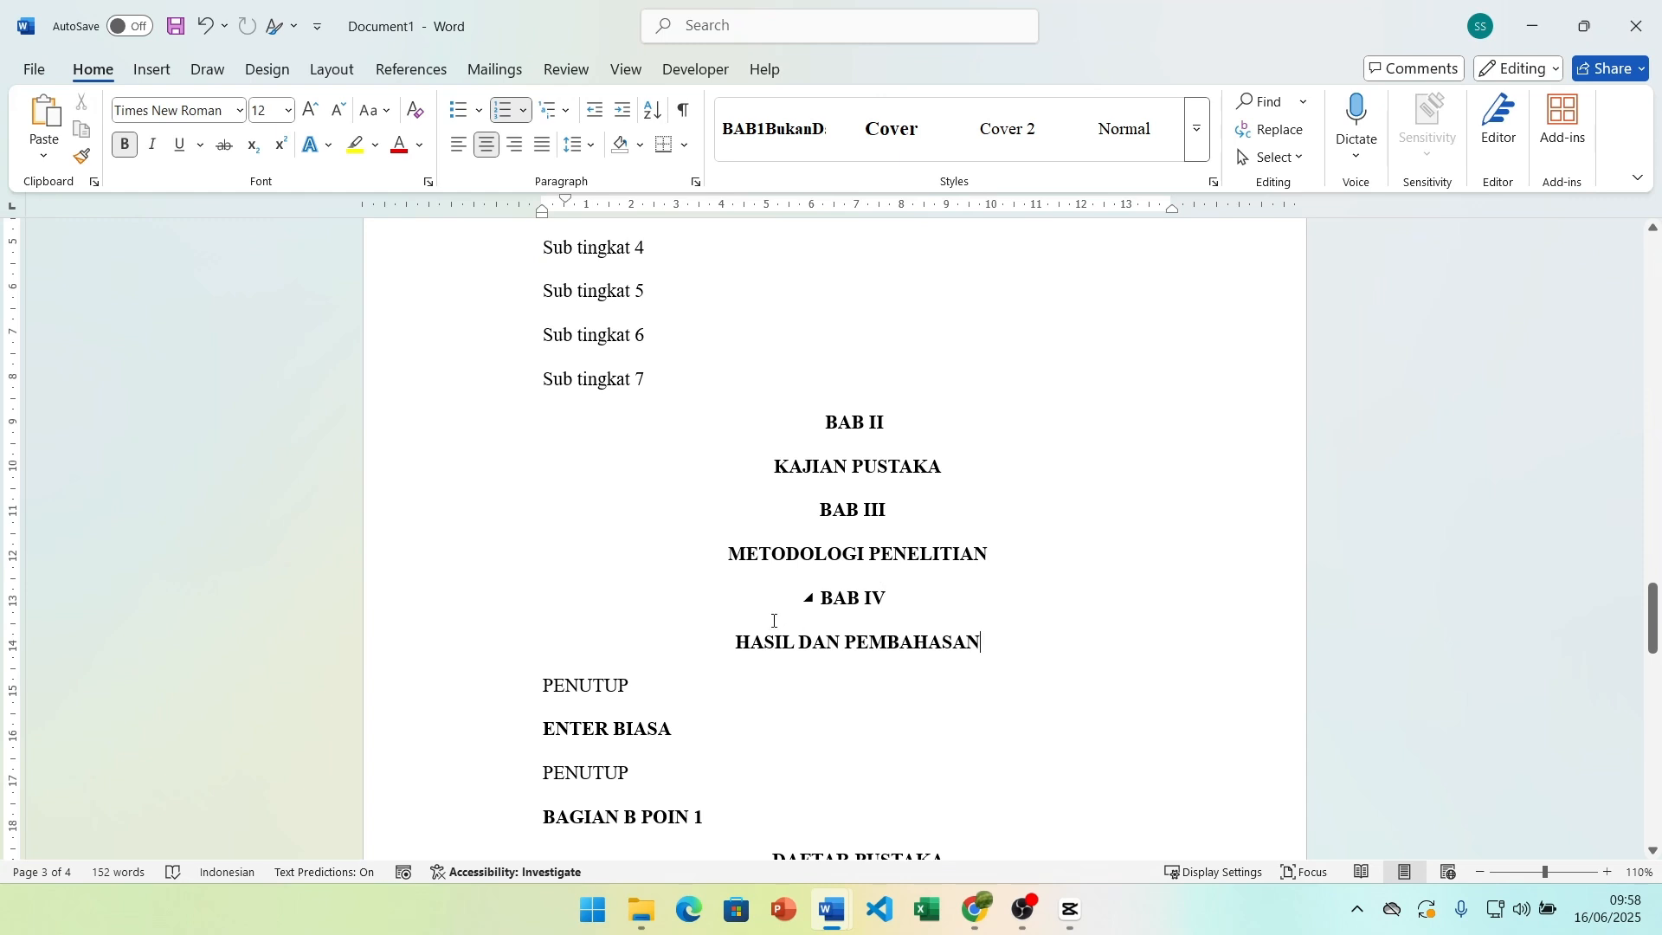
key("ctrl+z")
left_click_drag(679, 636, 543, 597)
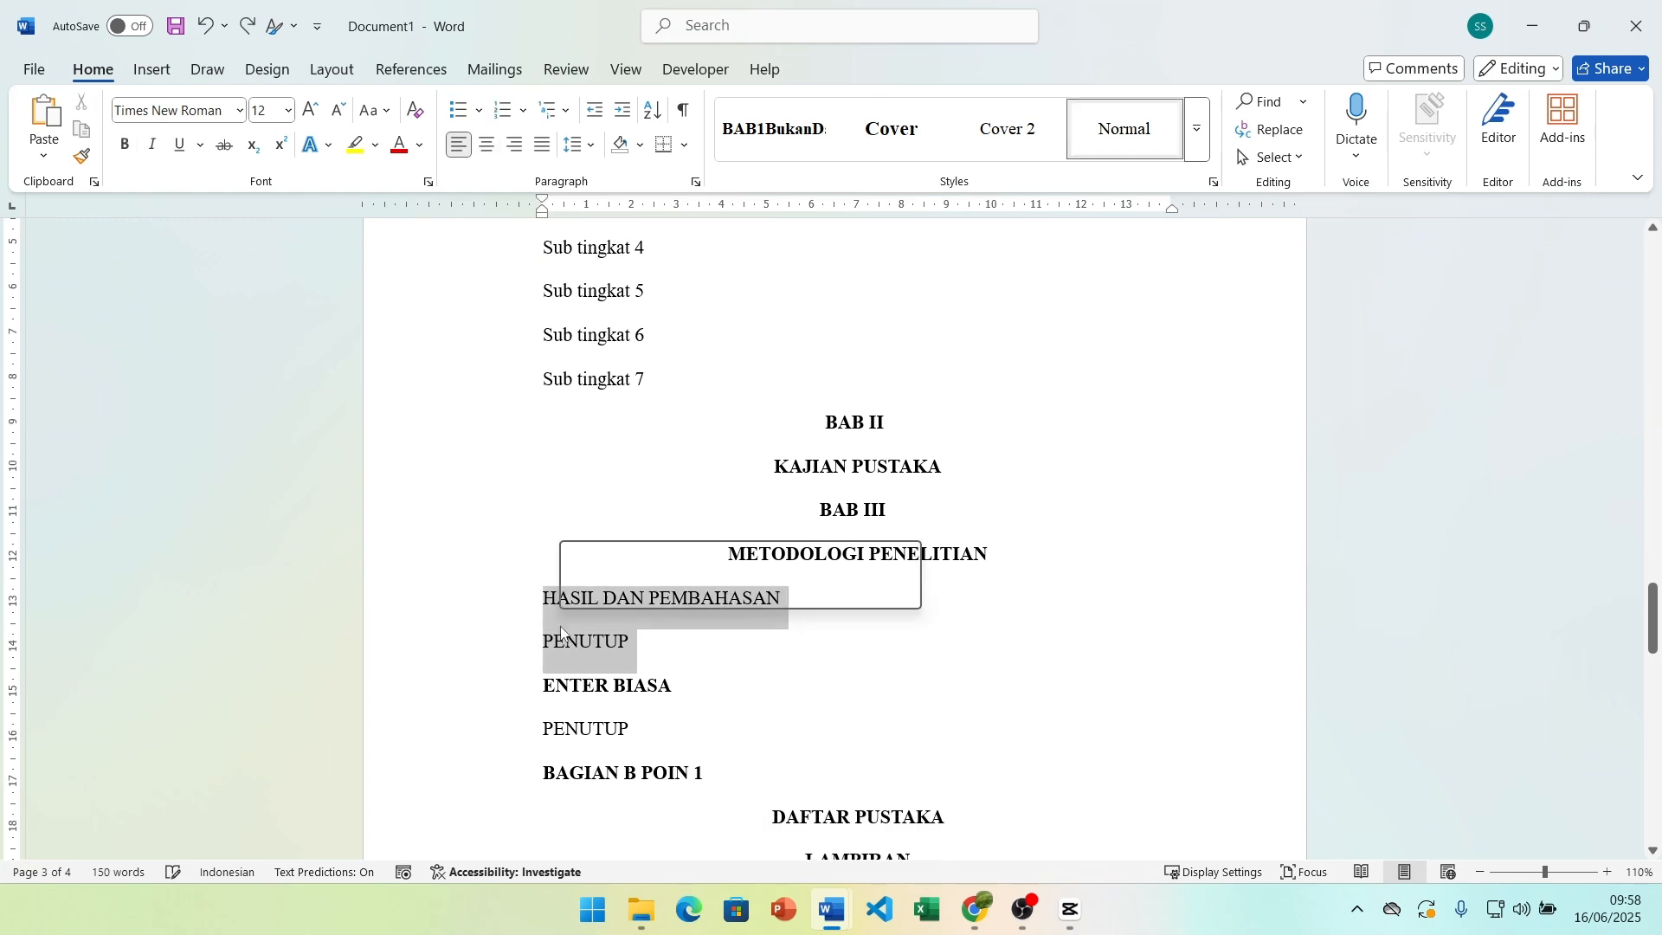
key("alt+9")
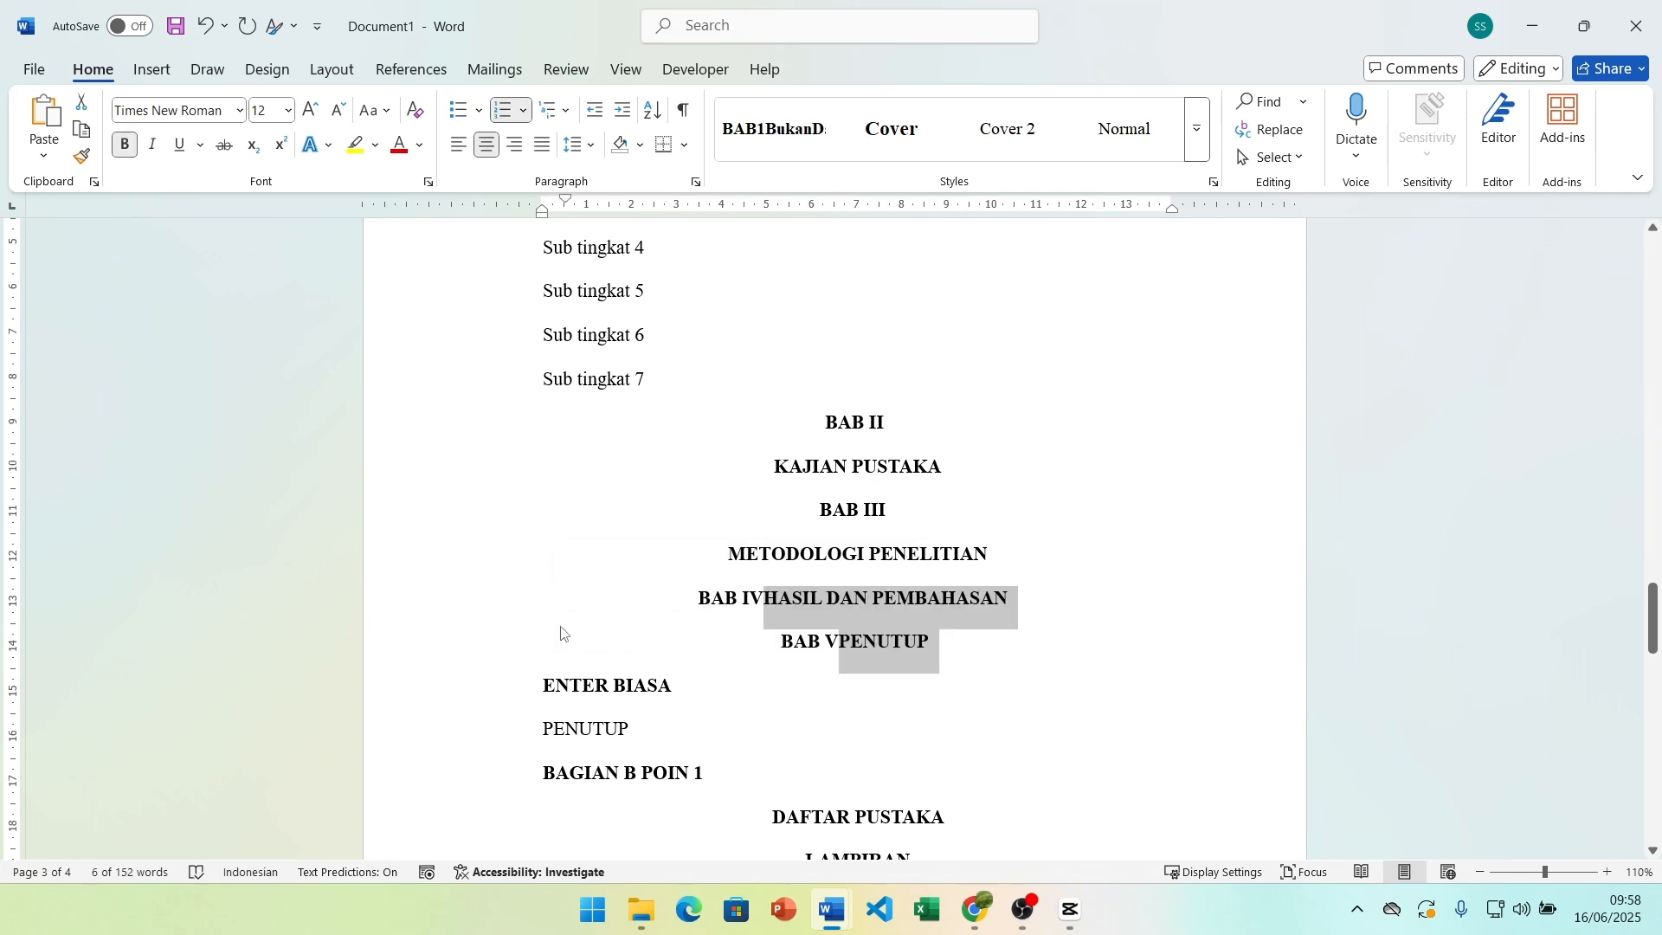
Step: Insert line breaks before HASIL DAN PEMBAHASAN and PENUTUP so each title sits below its BAB number
left_click(751, 607)
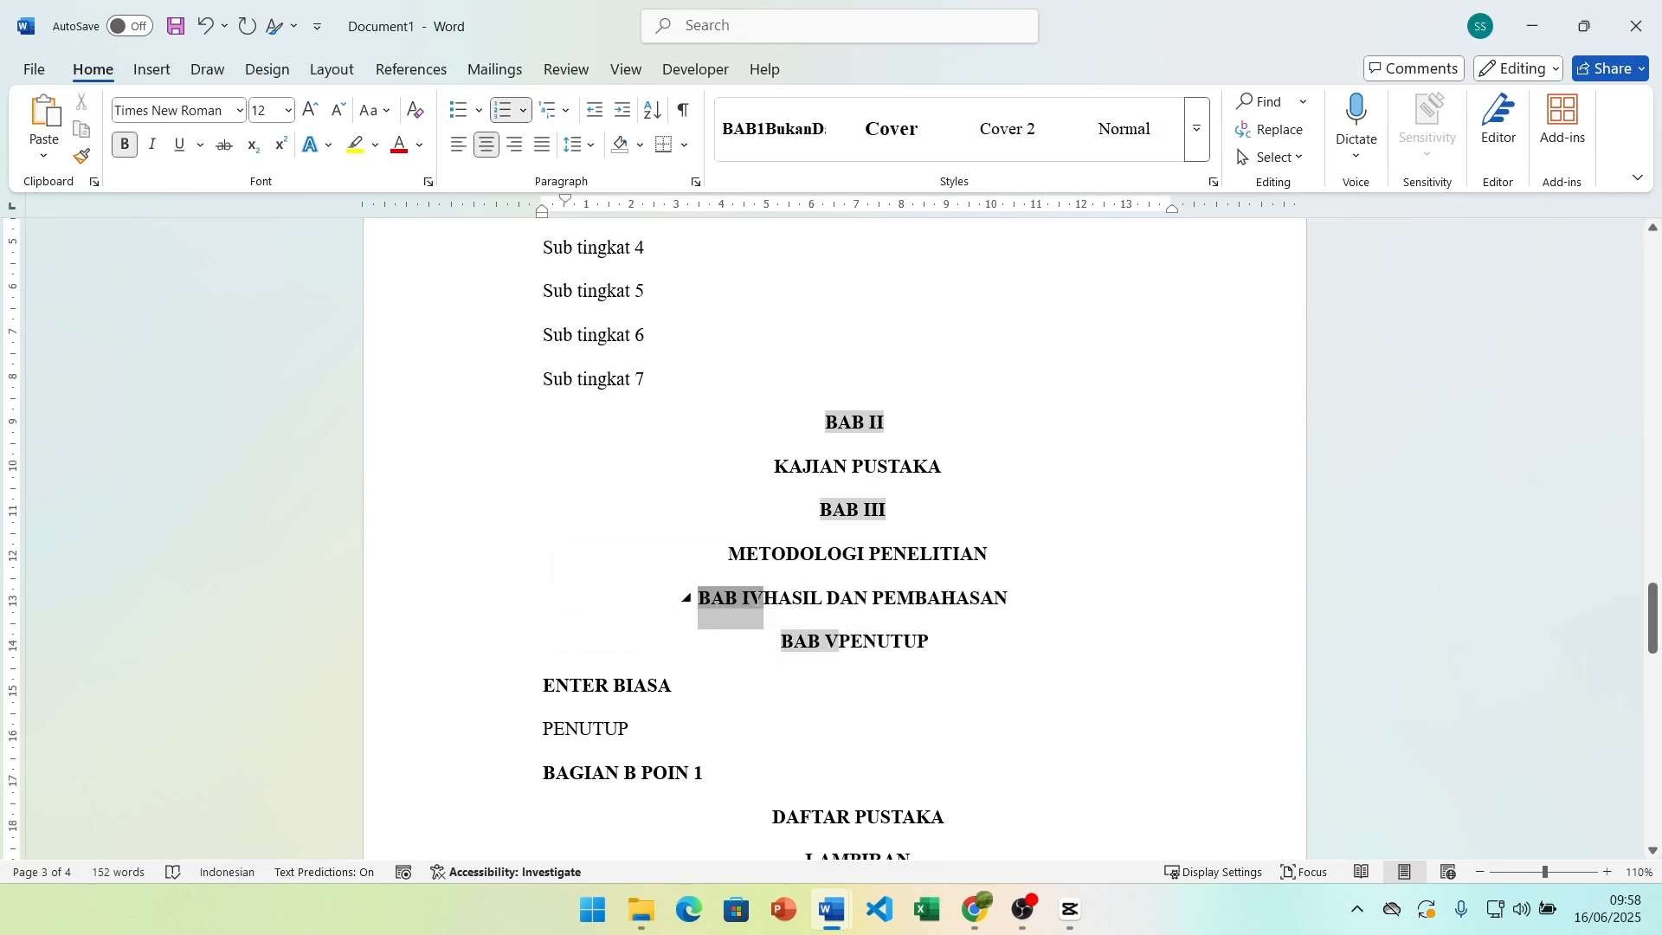
left_click(768, 598)
key("Return")
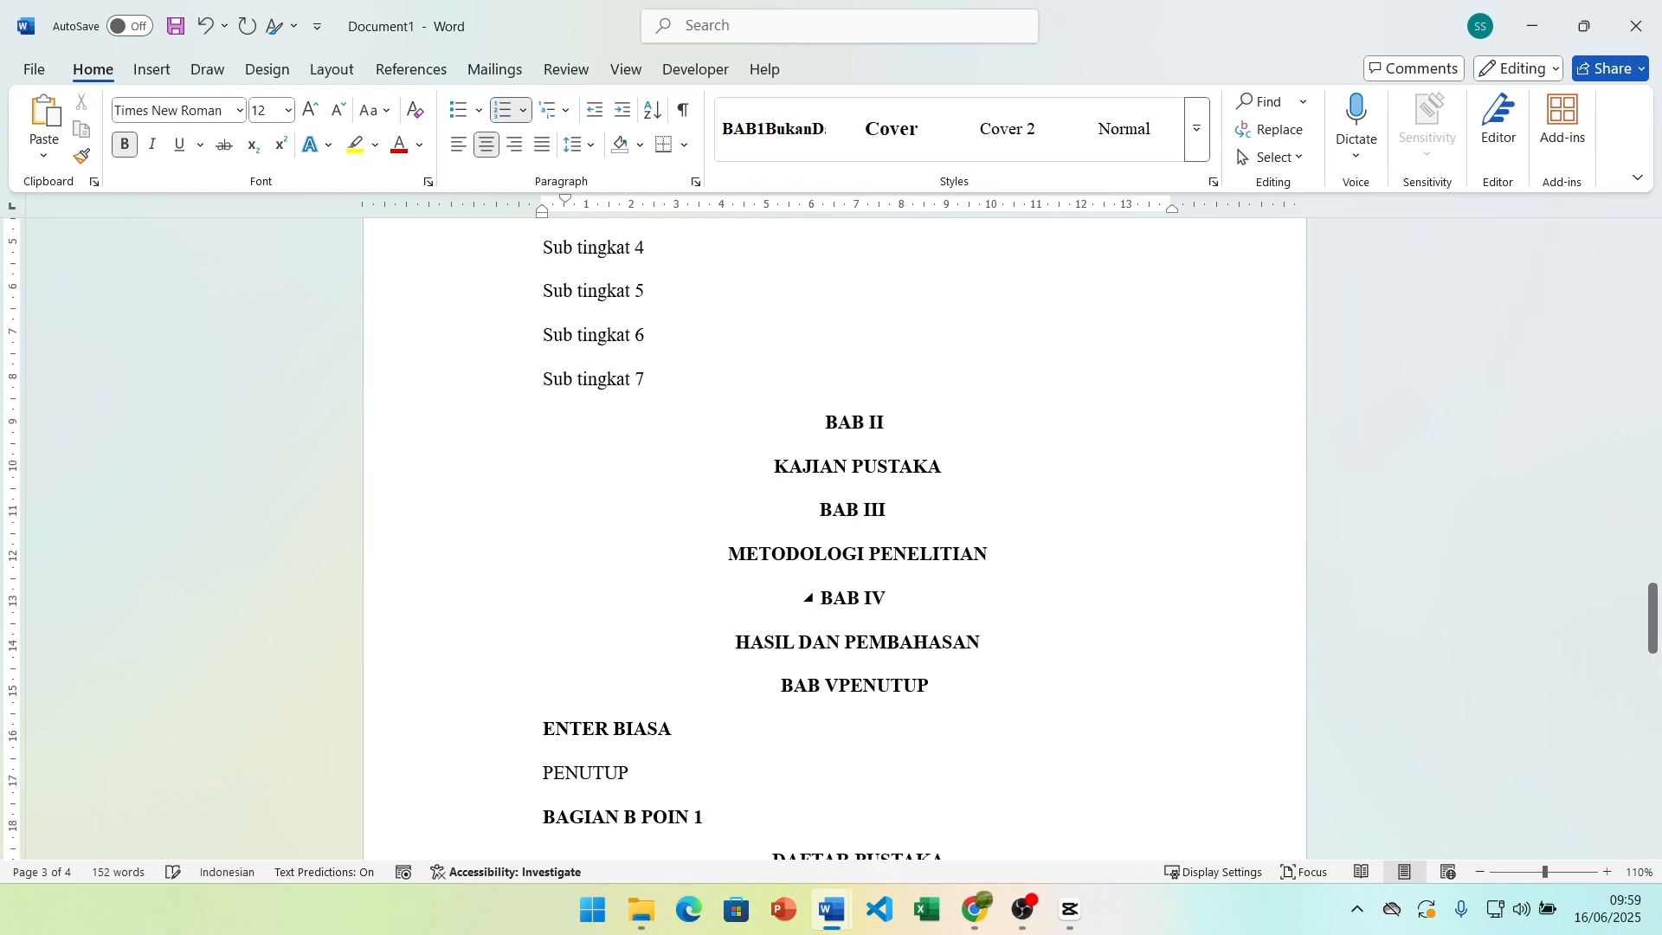
left_click(841, 688)
key("Return")
left_click(916, 605)
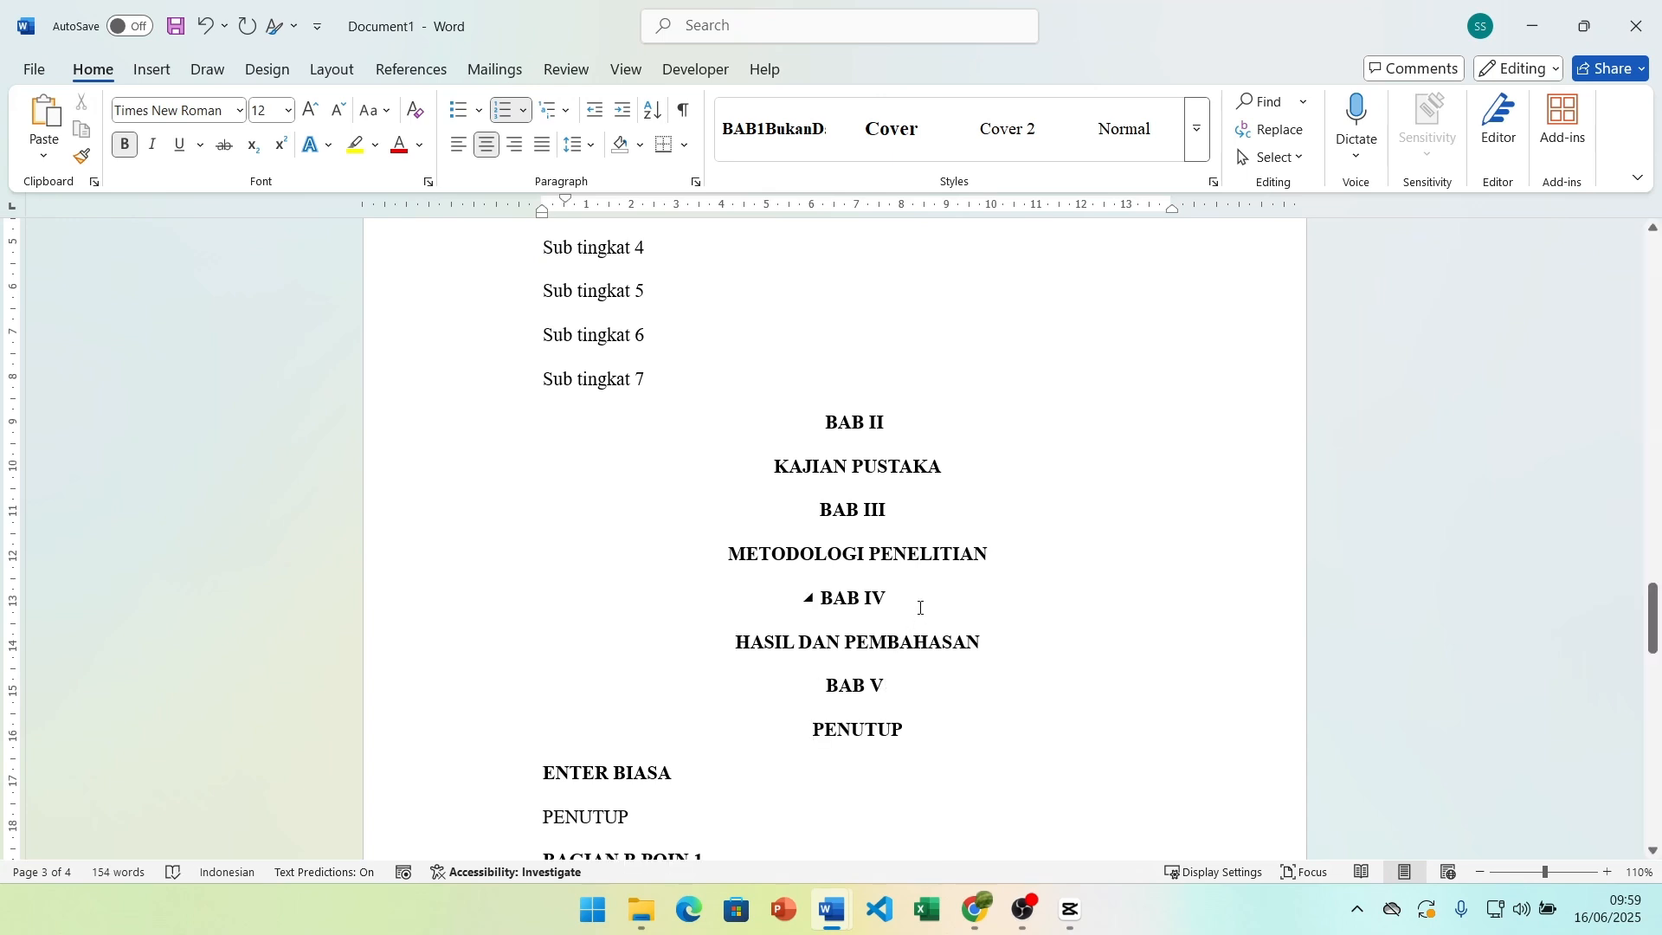
Step: Show the formatting marks and check the line breaks after the BAB II to BAB V numbers
left_click(683, 109)
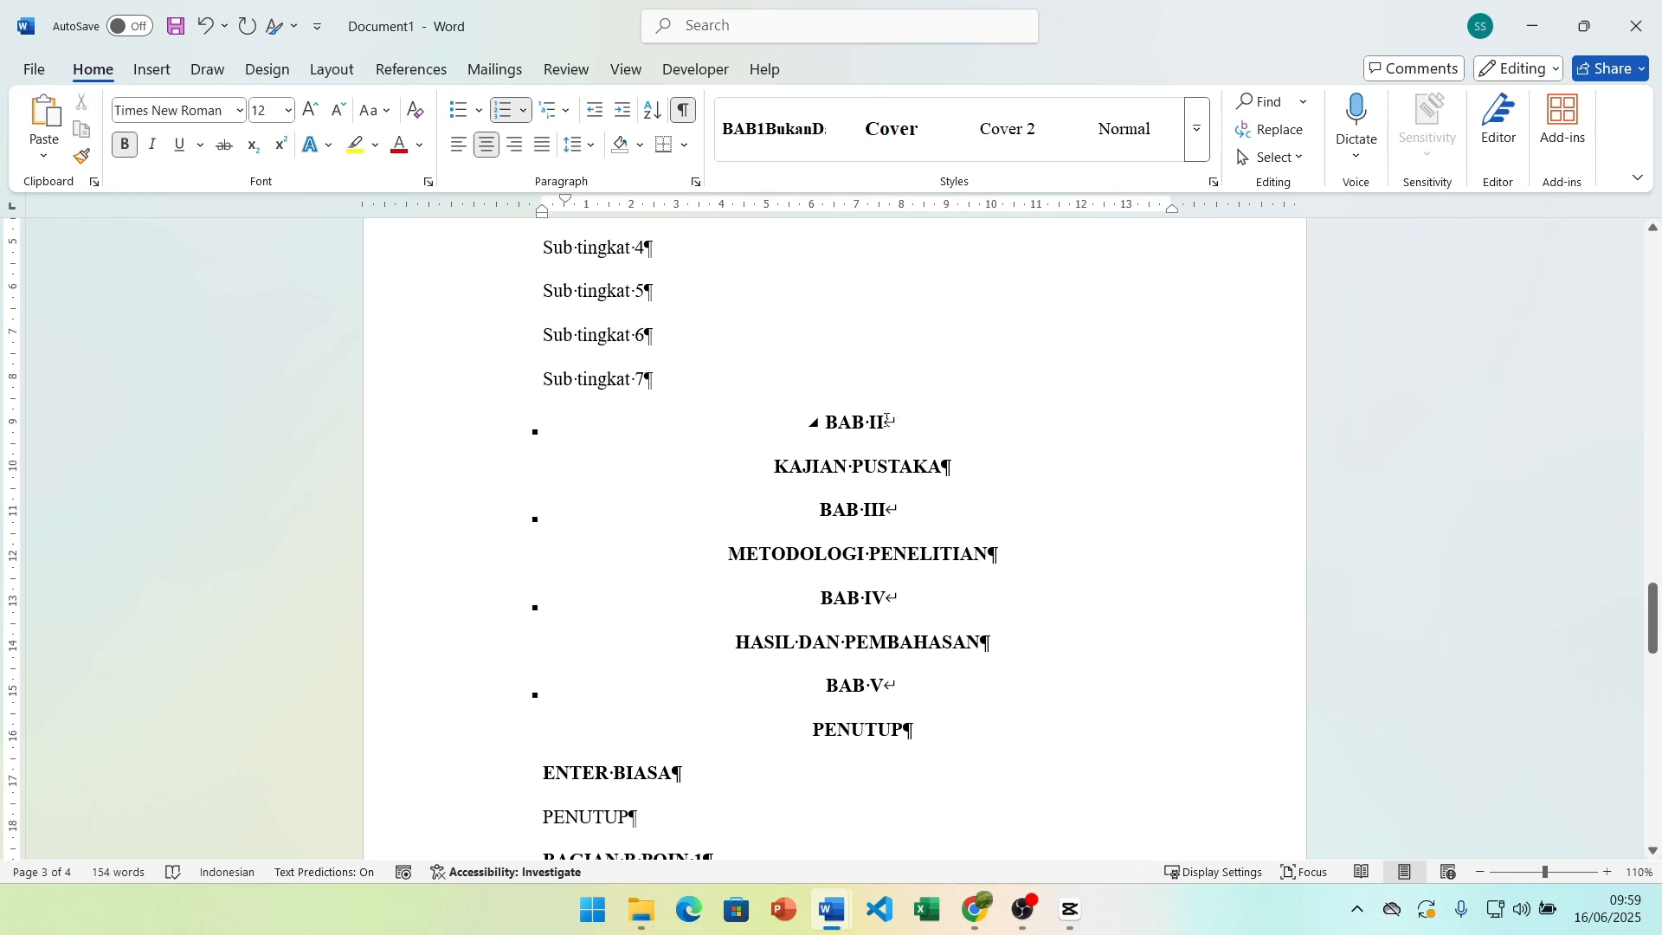
left_click(886, 421)
scroll(674, 525, "up", 2)
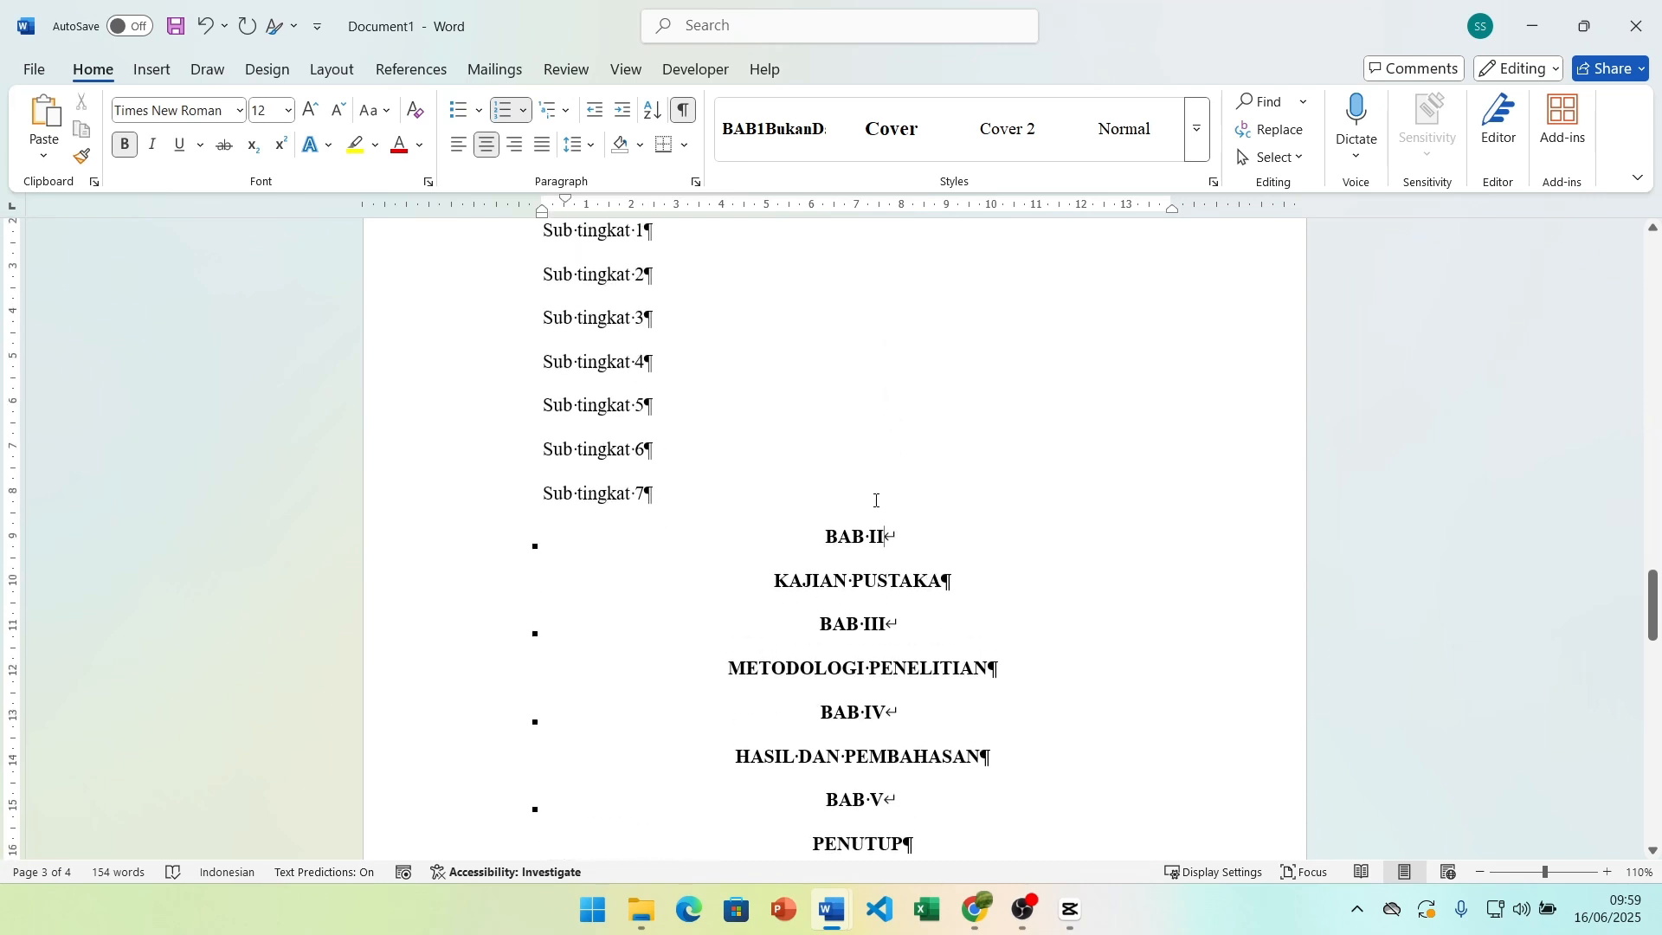
scroll(876, 501, "down", 3)
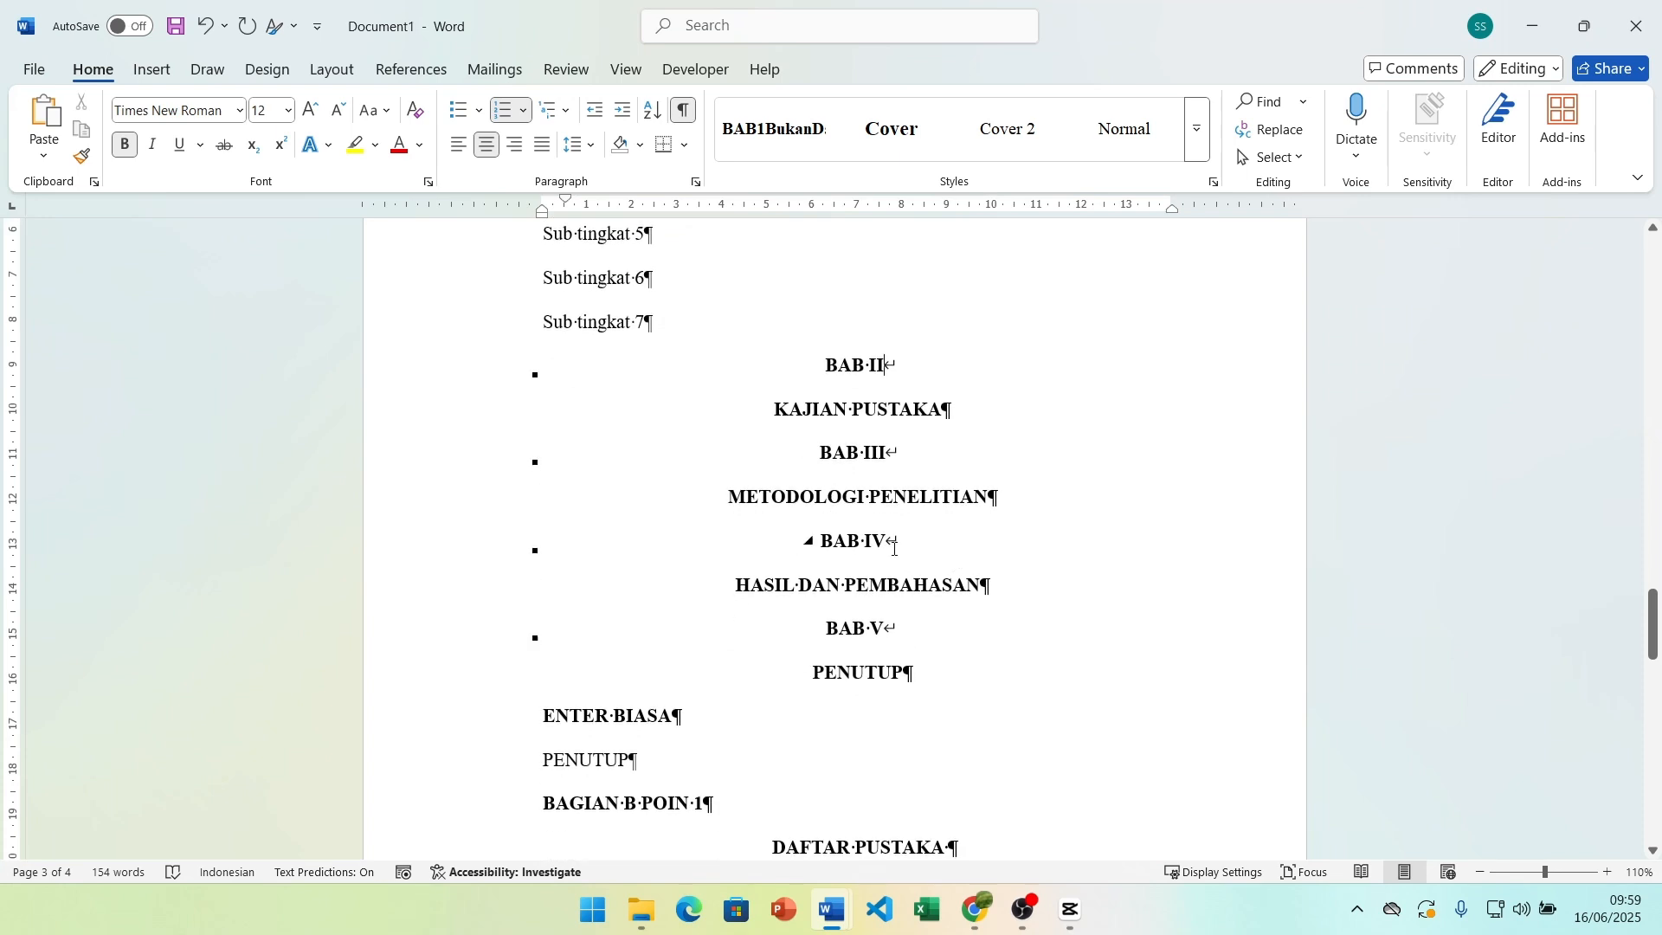
Step: Undo the manual line breaks and the BAB heading style on the HASIL DAN PEMBAHASAN and PENUTUP lines
left_click(927, 630)
key("Delete")
key("ctrl+z")
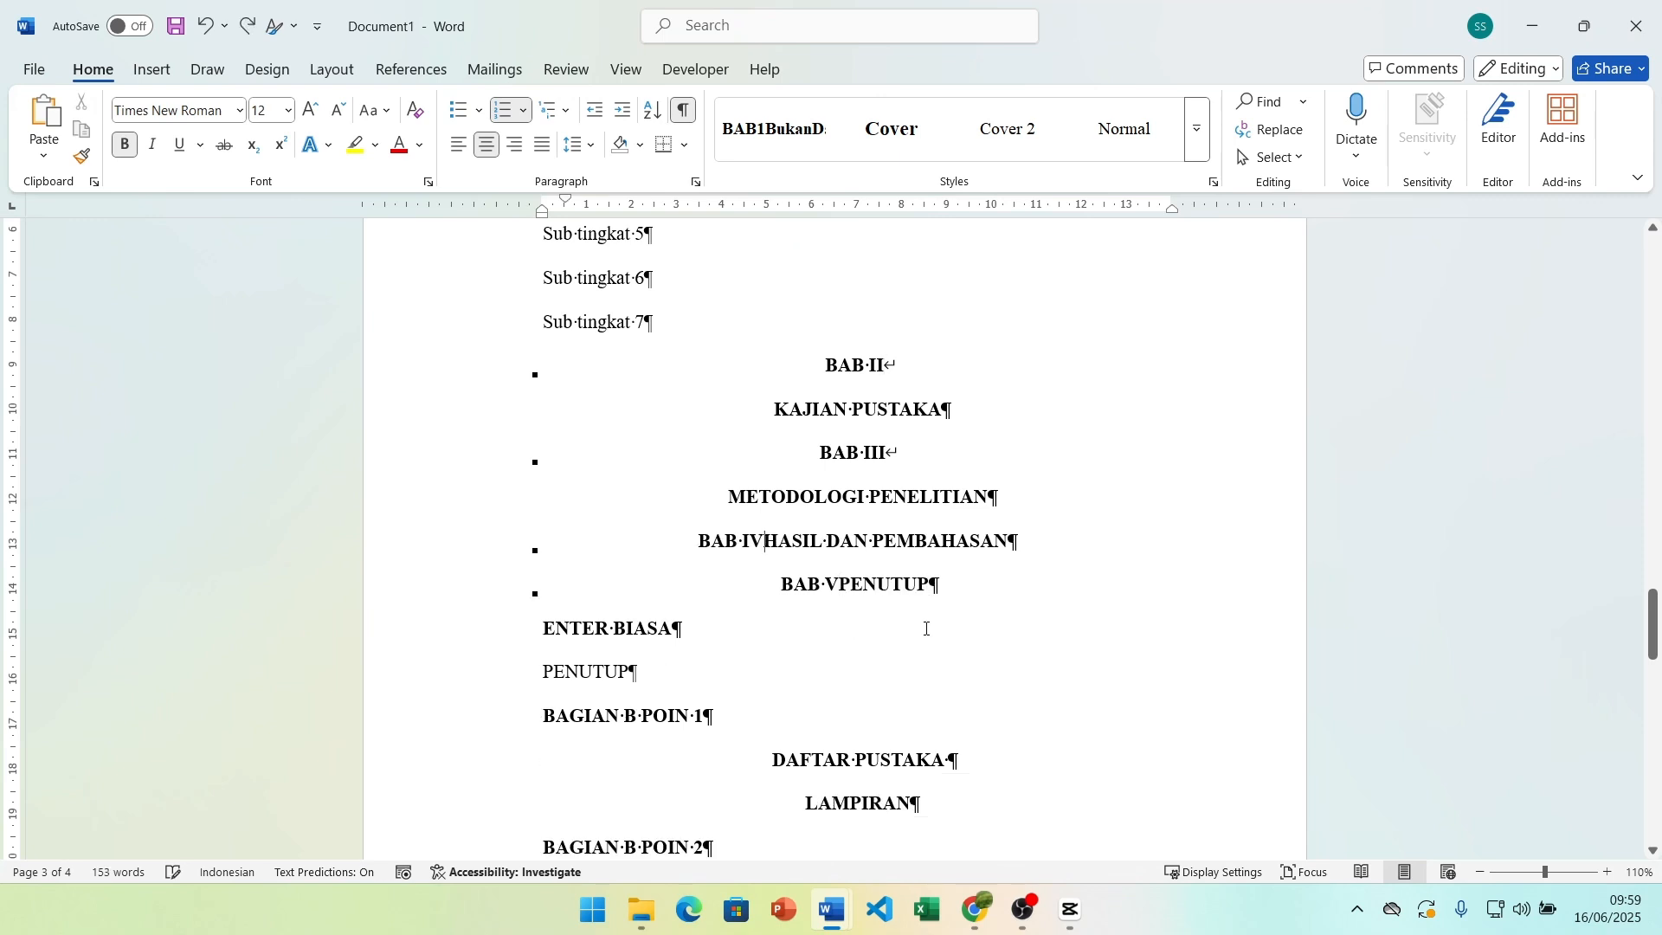
key("ctrl+z")
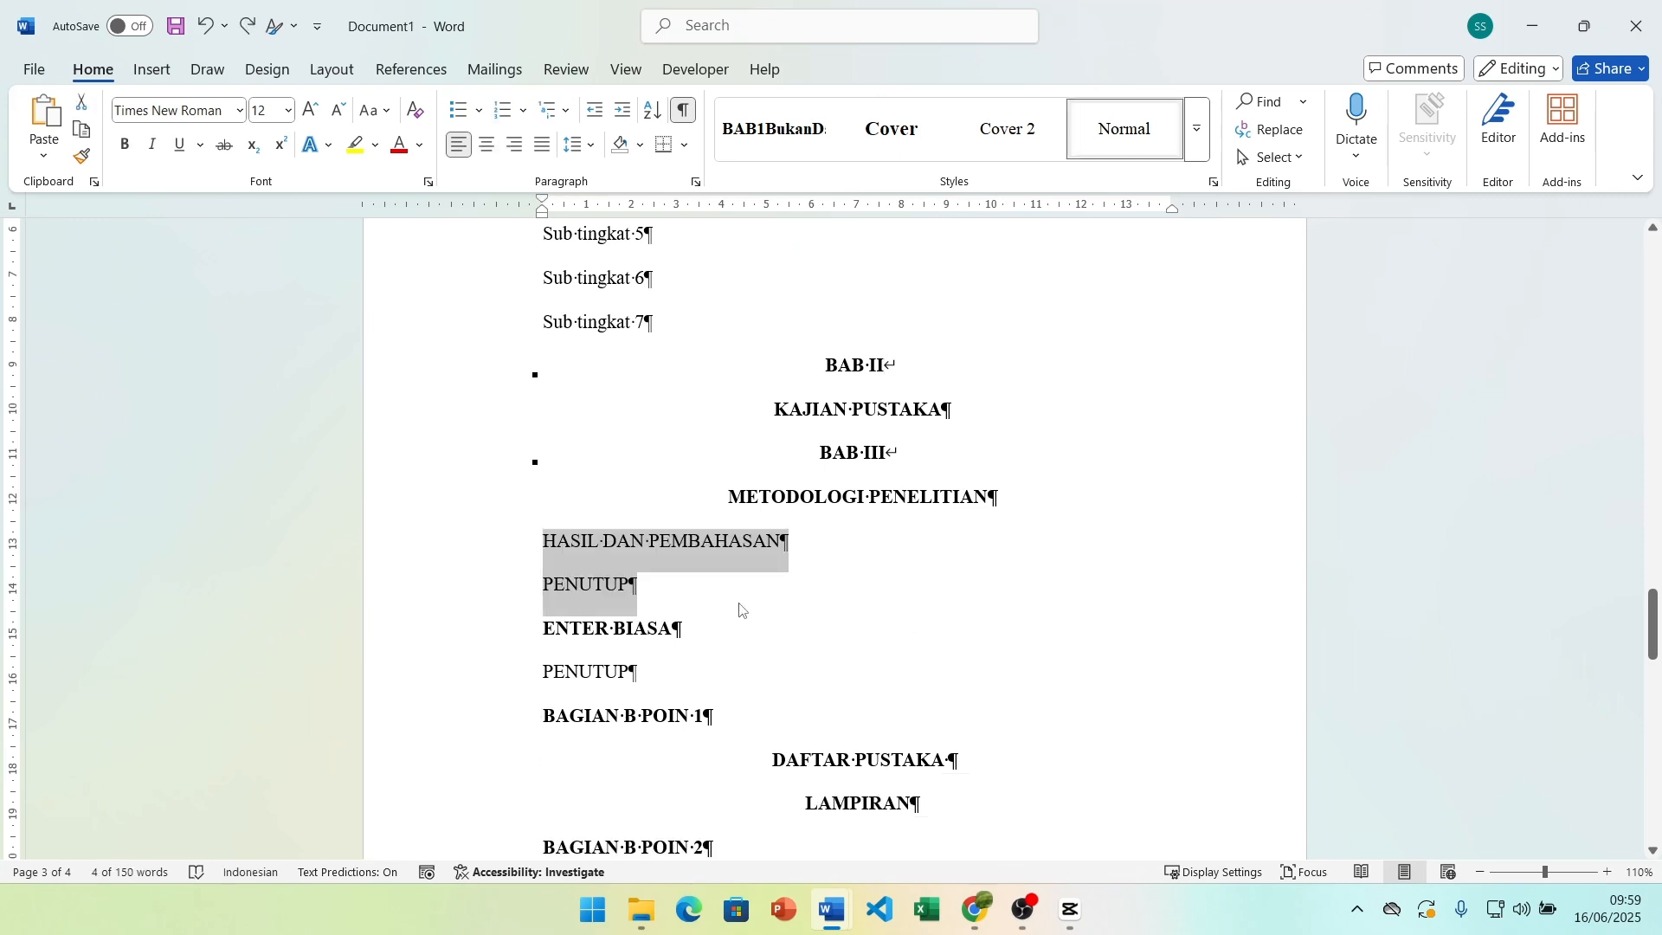
Step: Convert HASIL DAN PEMBAHASAN and the PENUTUP line above ENTER BIASA individually into the chapter headings BAB IV and BAB V
left_click(824, 555)
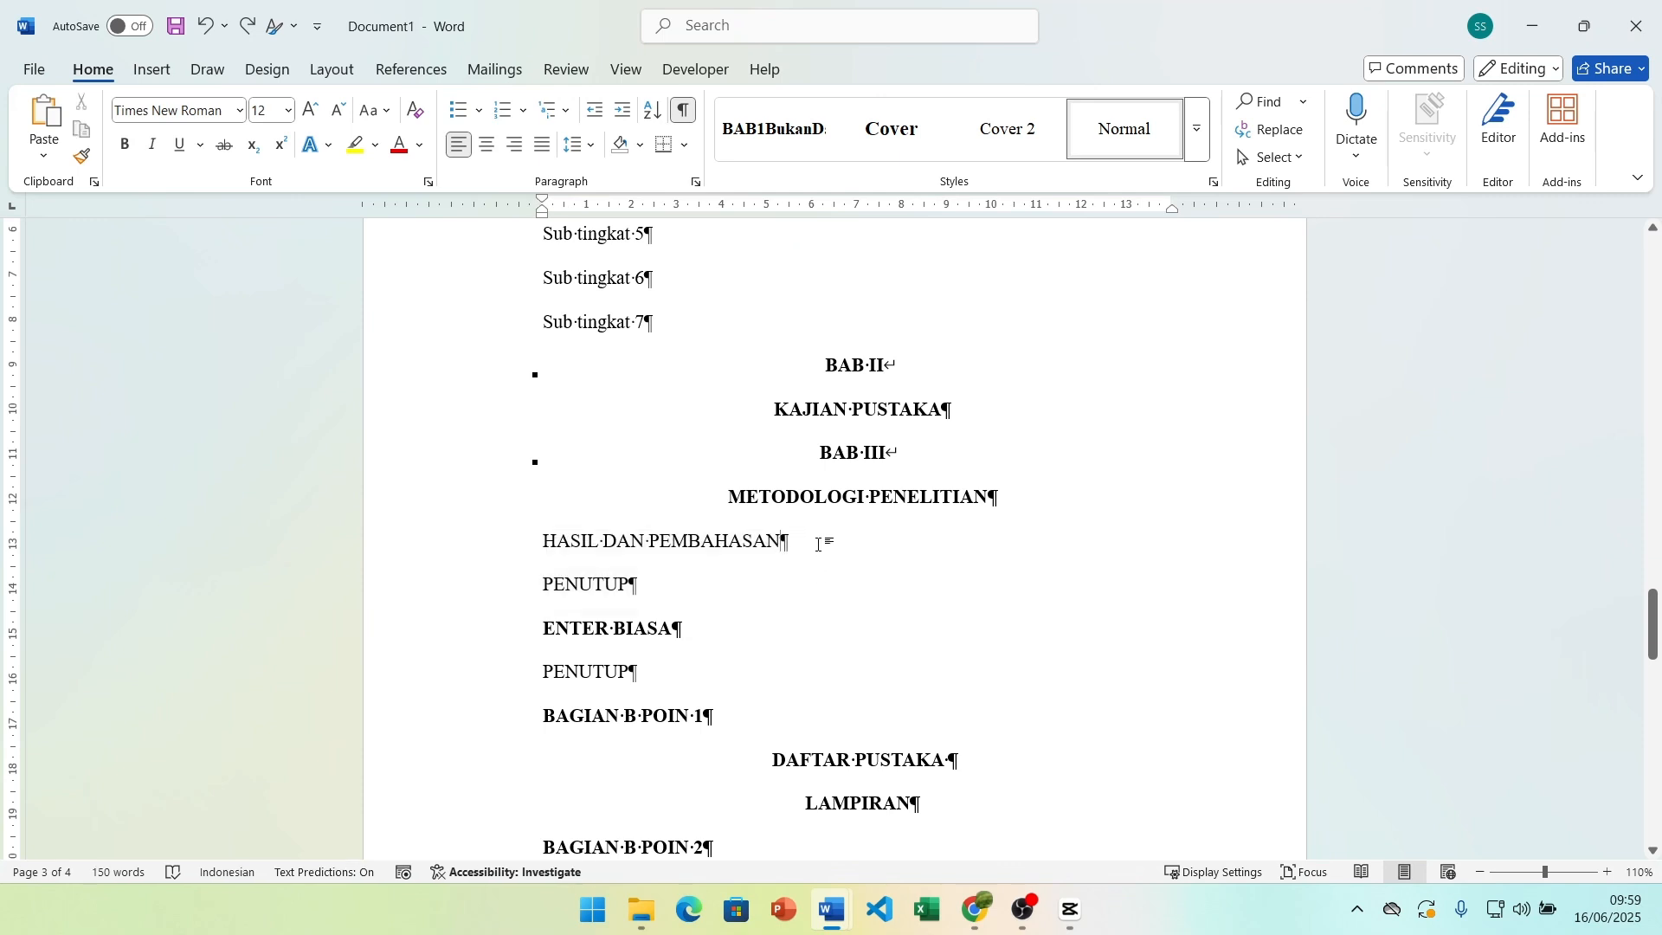
key("ctrl+alt+1")
left_click(746, 627)
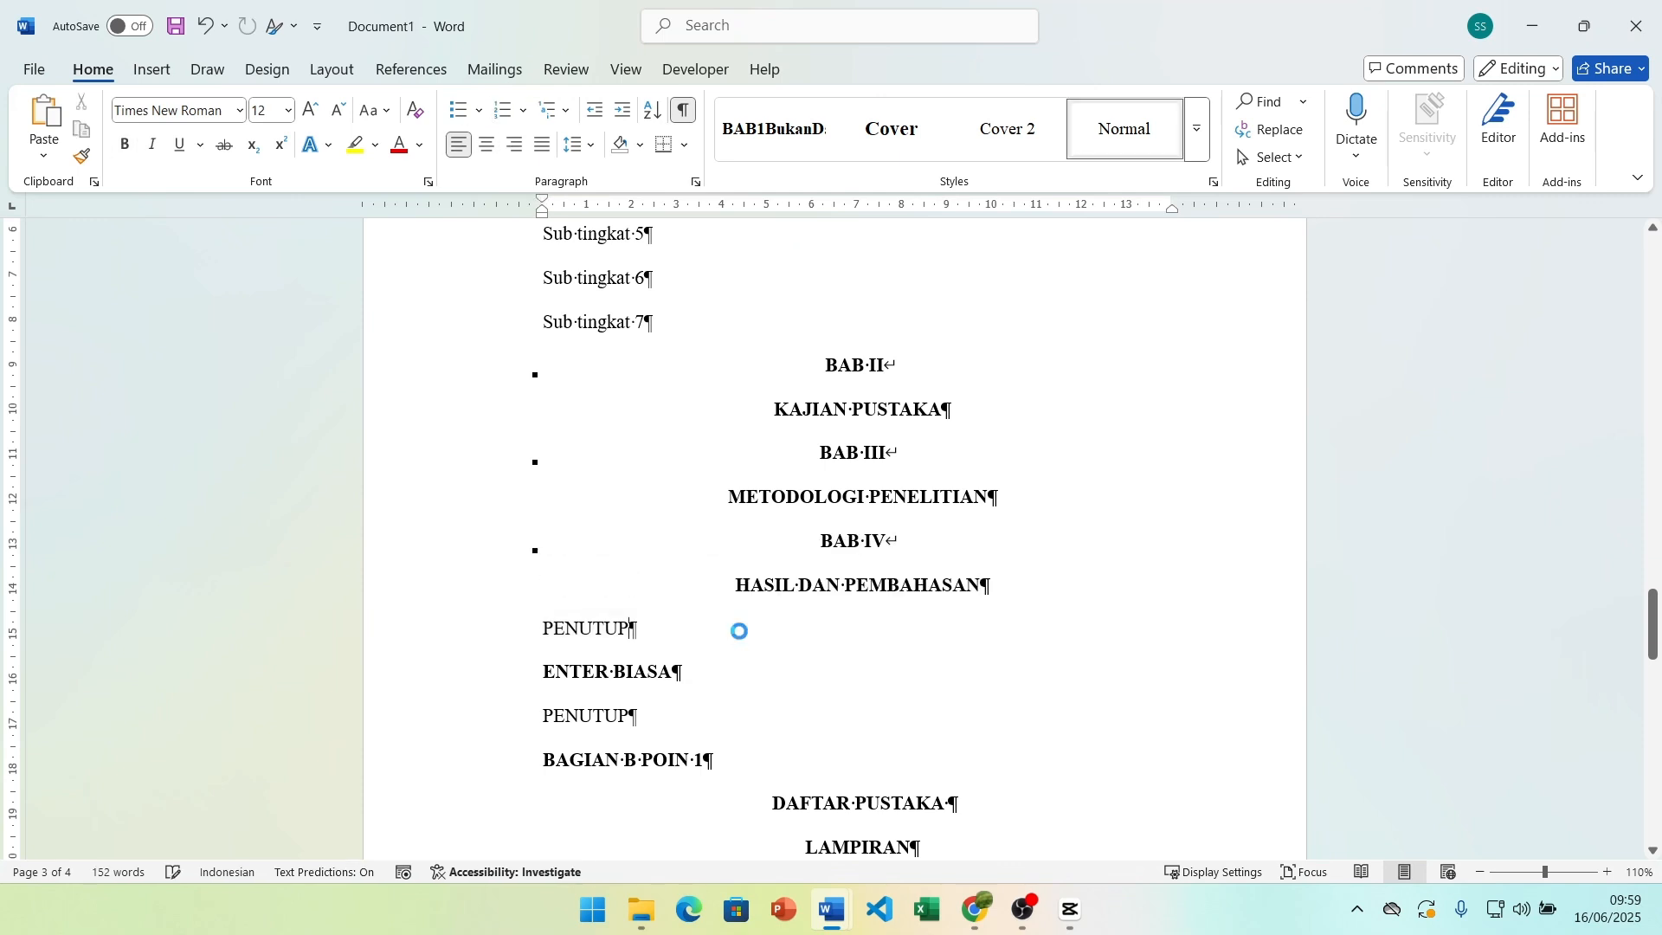
key("ctrl+alt+1")
scroll(871, 631, "down", 3)
scroll(631, 585, "up", 2)
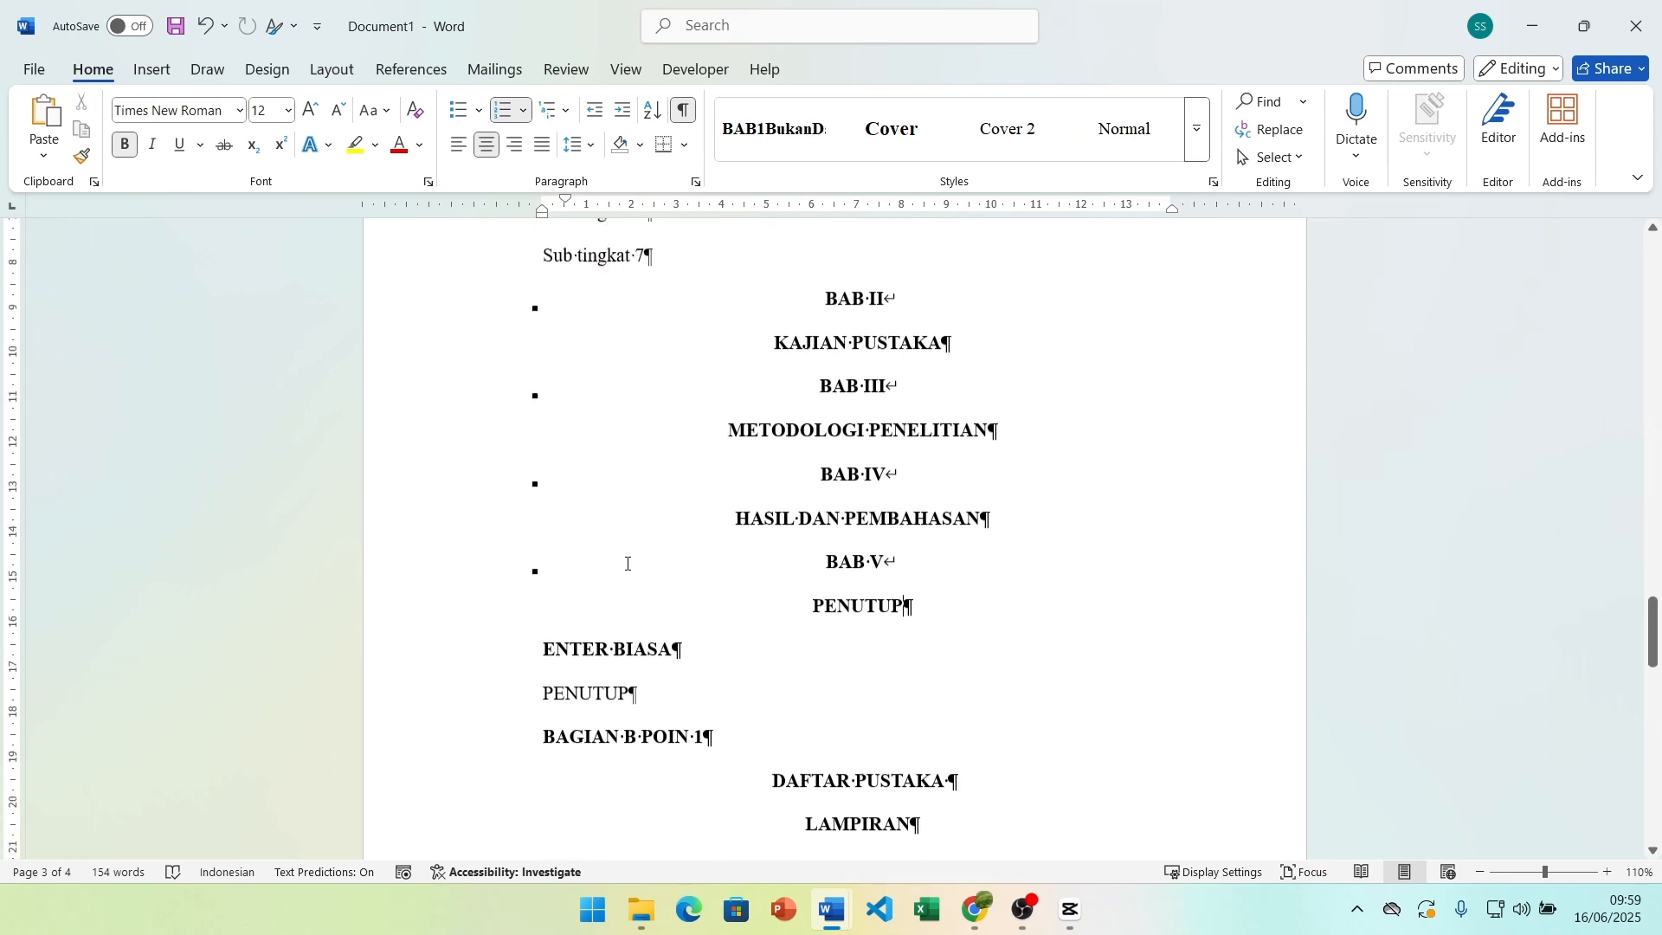
scroll(628, 563, "up", 1)
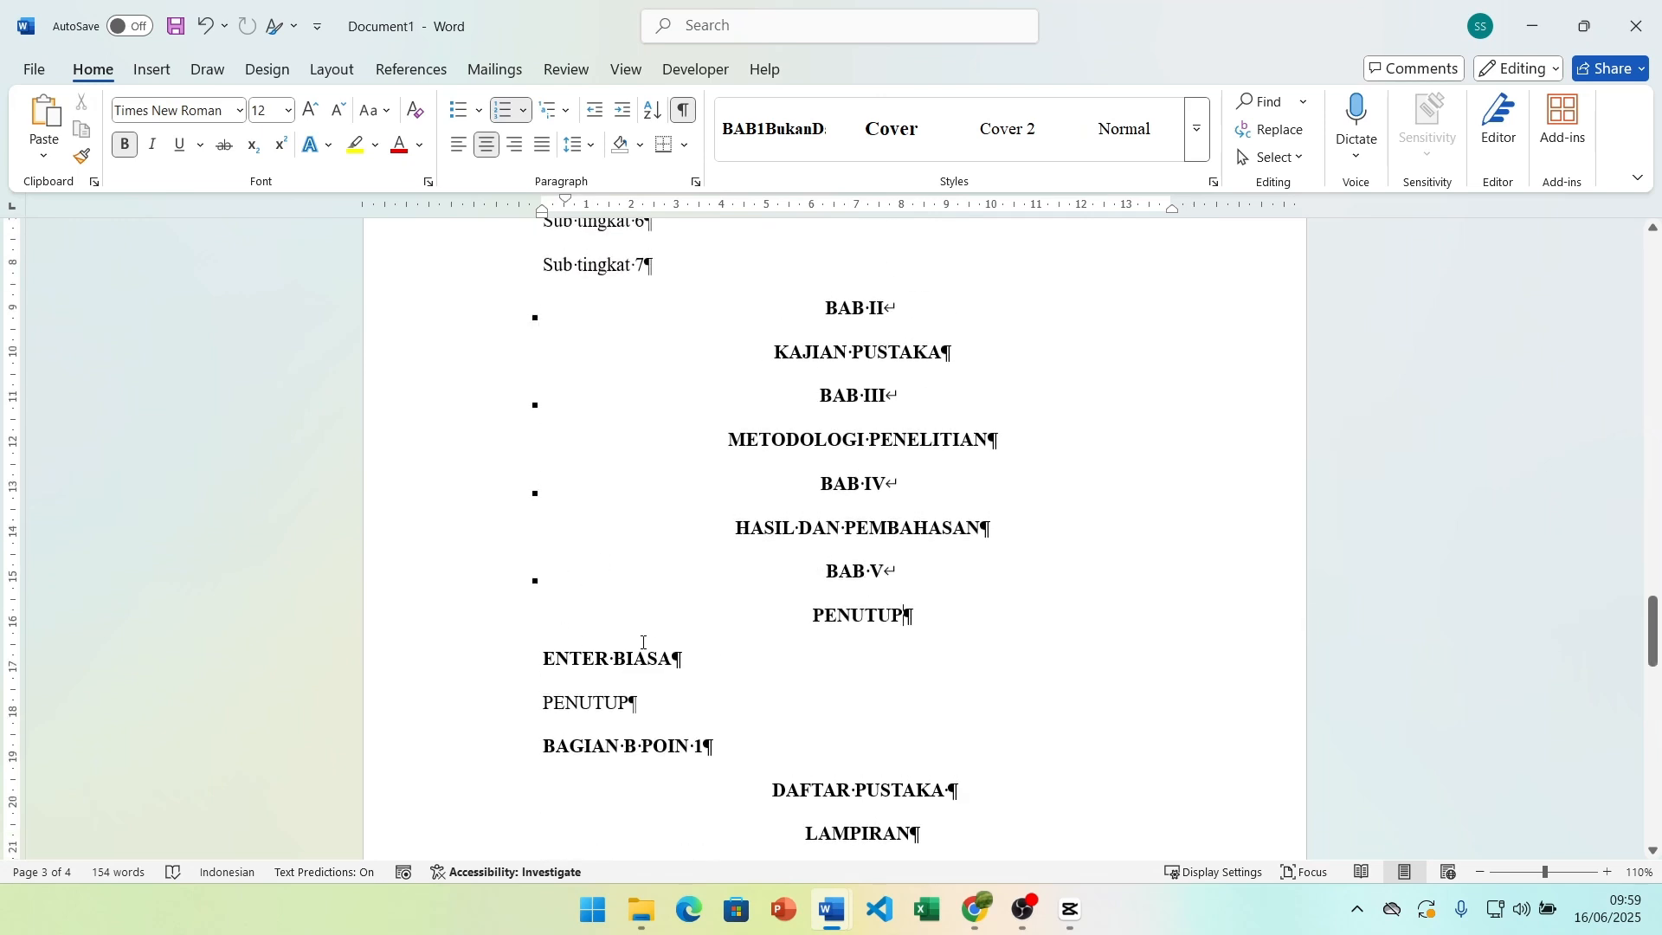
Step: Apply the numbered BAB heading style to PENUTUP under ENTER BIASA and insert an ordinary paragraph break before the title
left_click(648, 697)
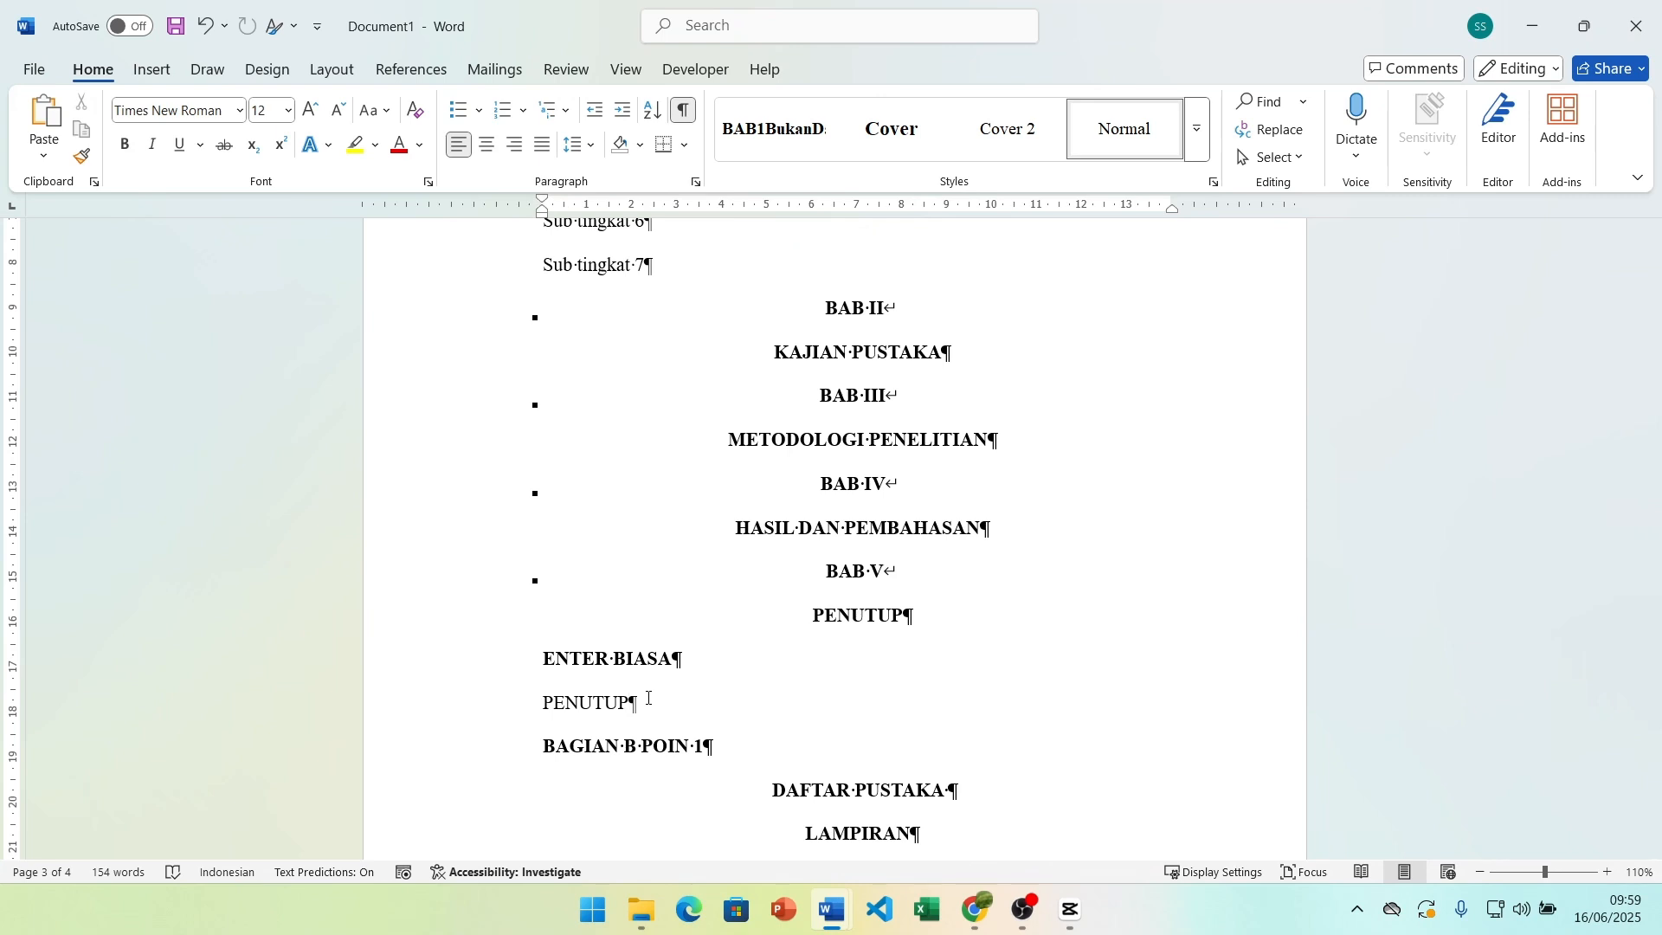
key("ctrl+alt+1")
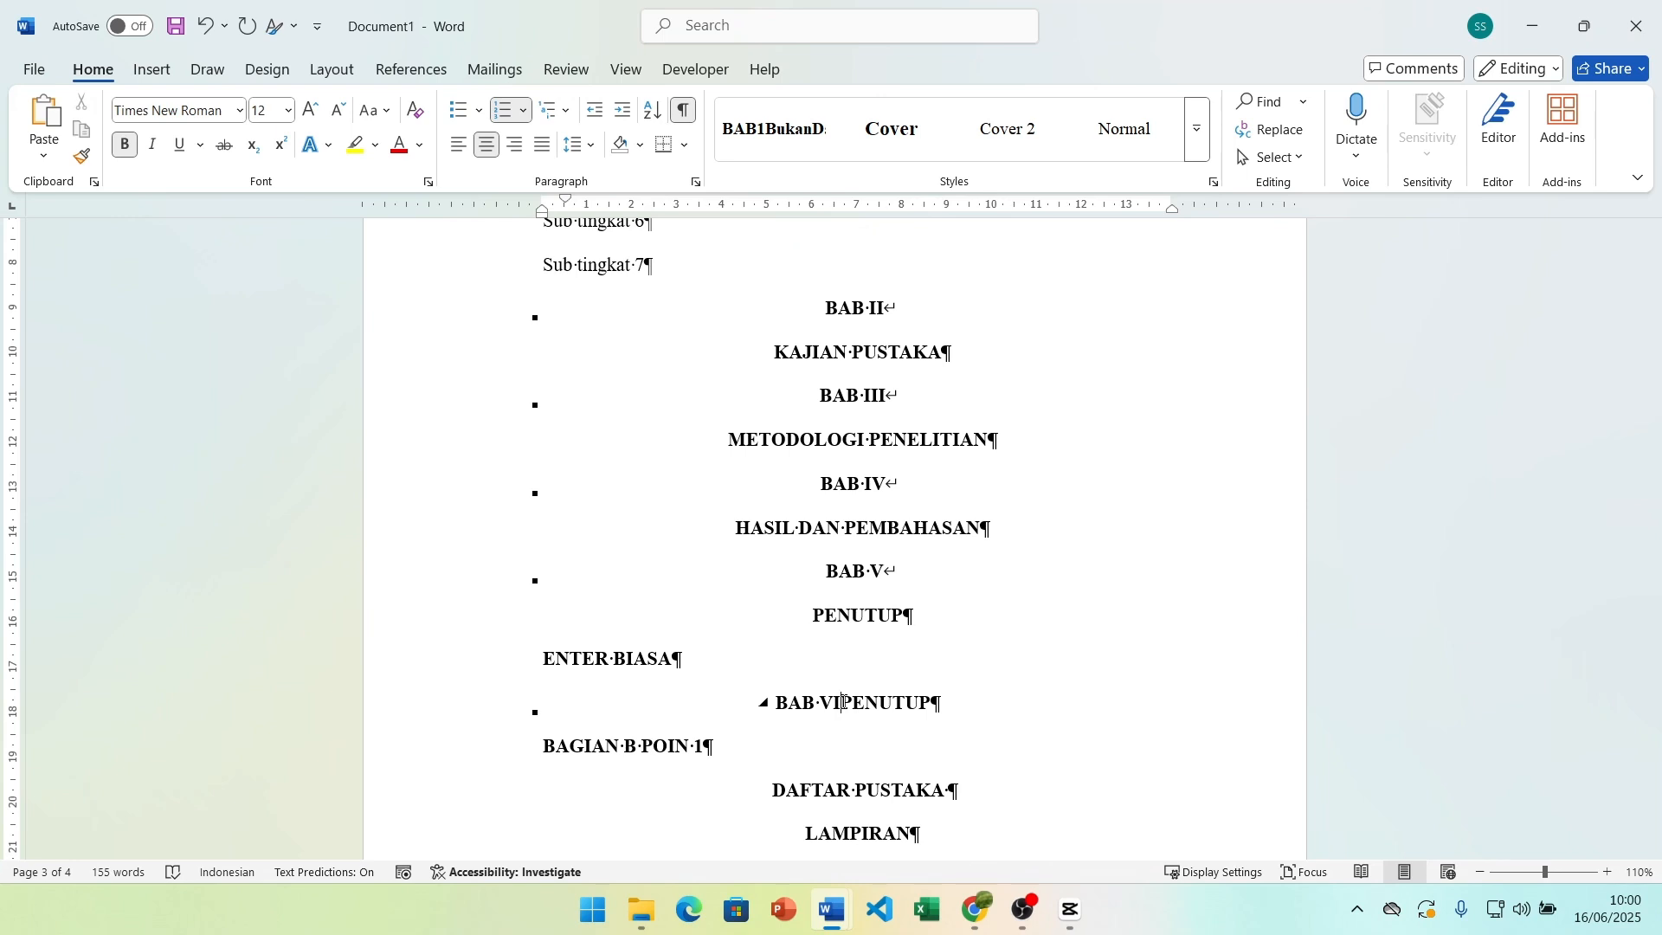
scroll(848, 578, "down", 1)
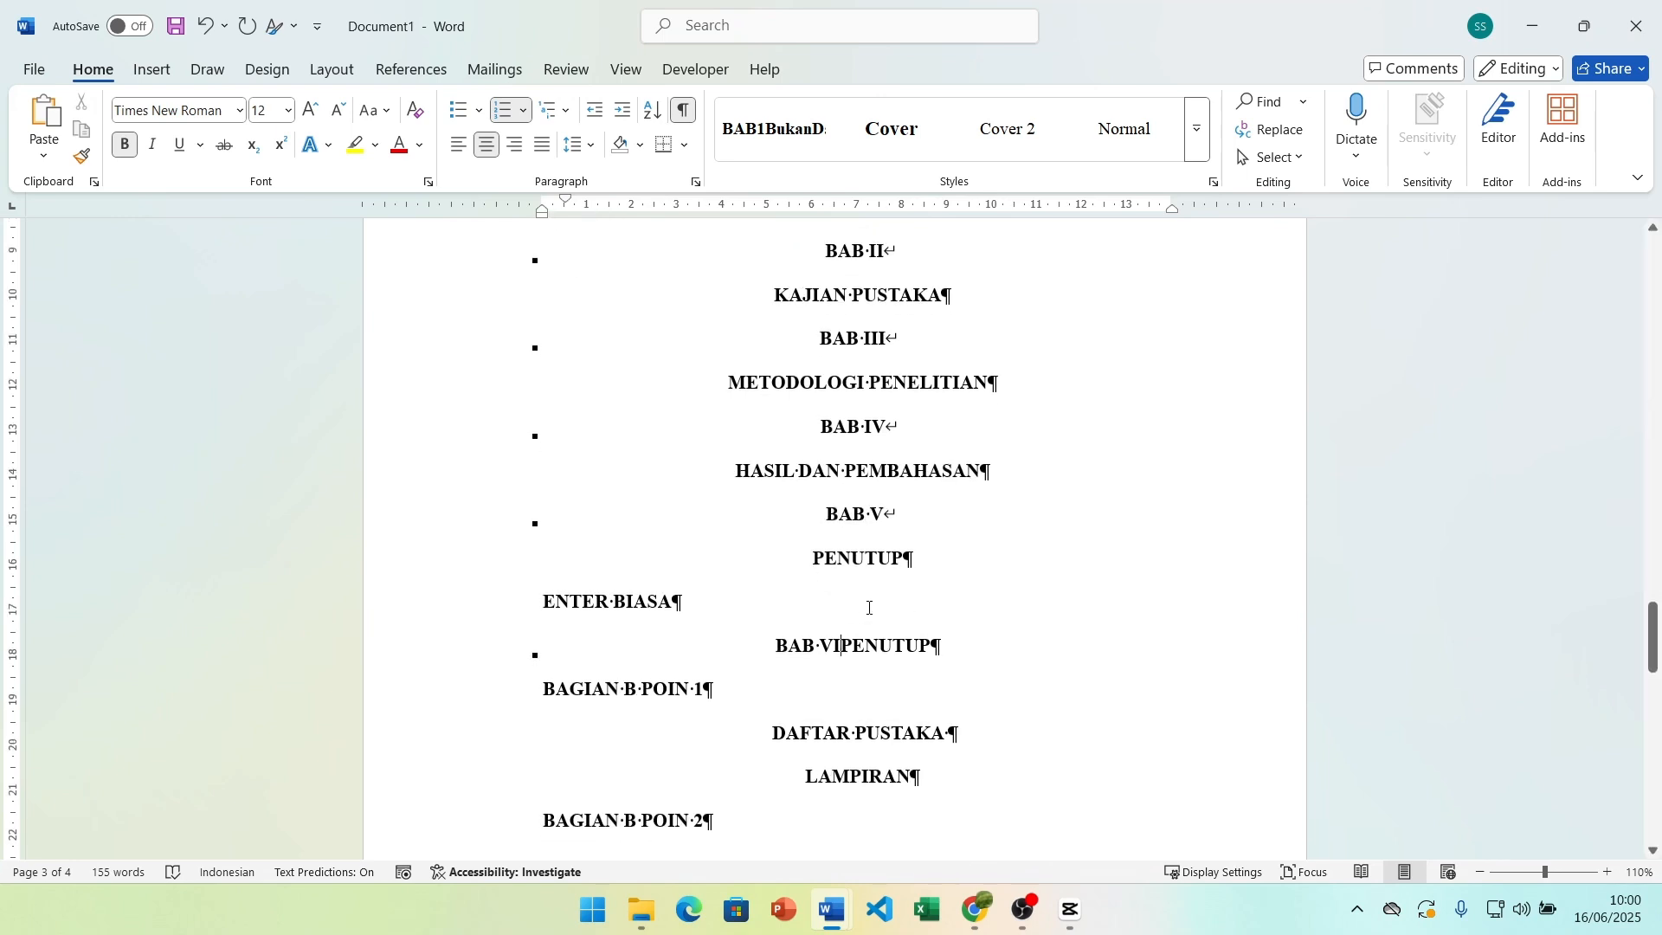
scroll(848, 578, "up", 1)
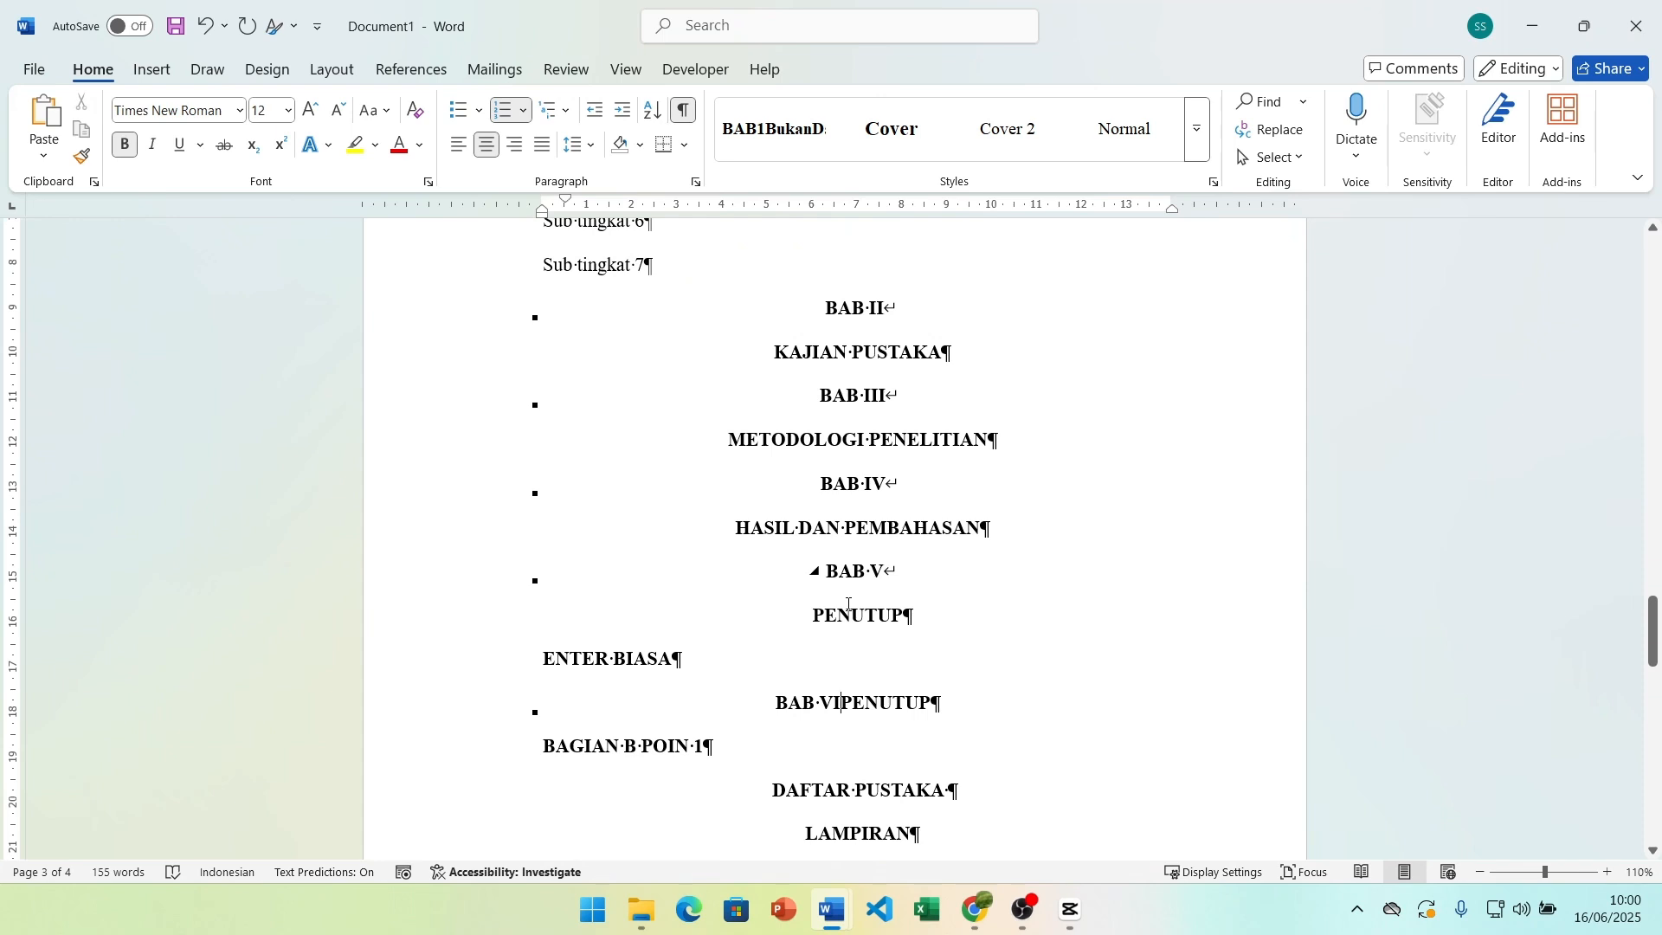
key("Return")
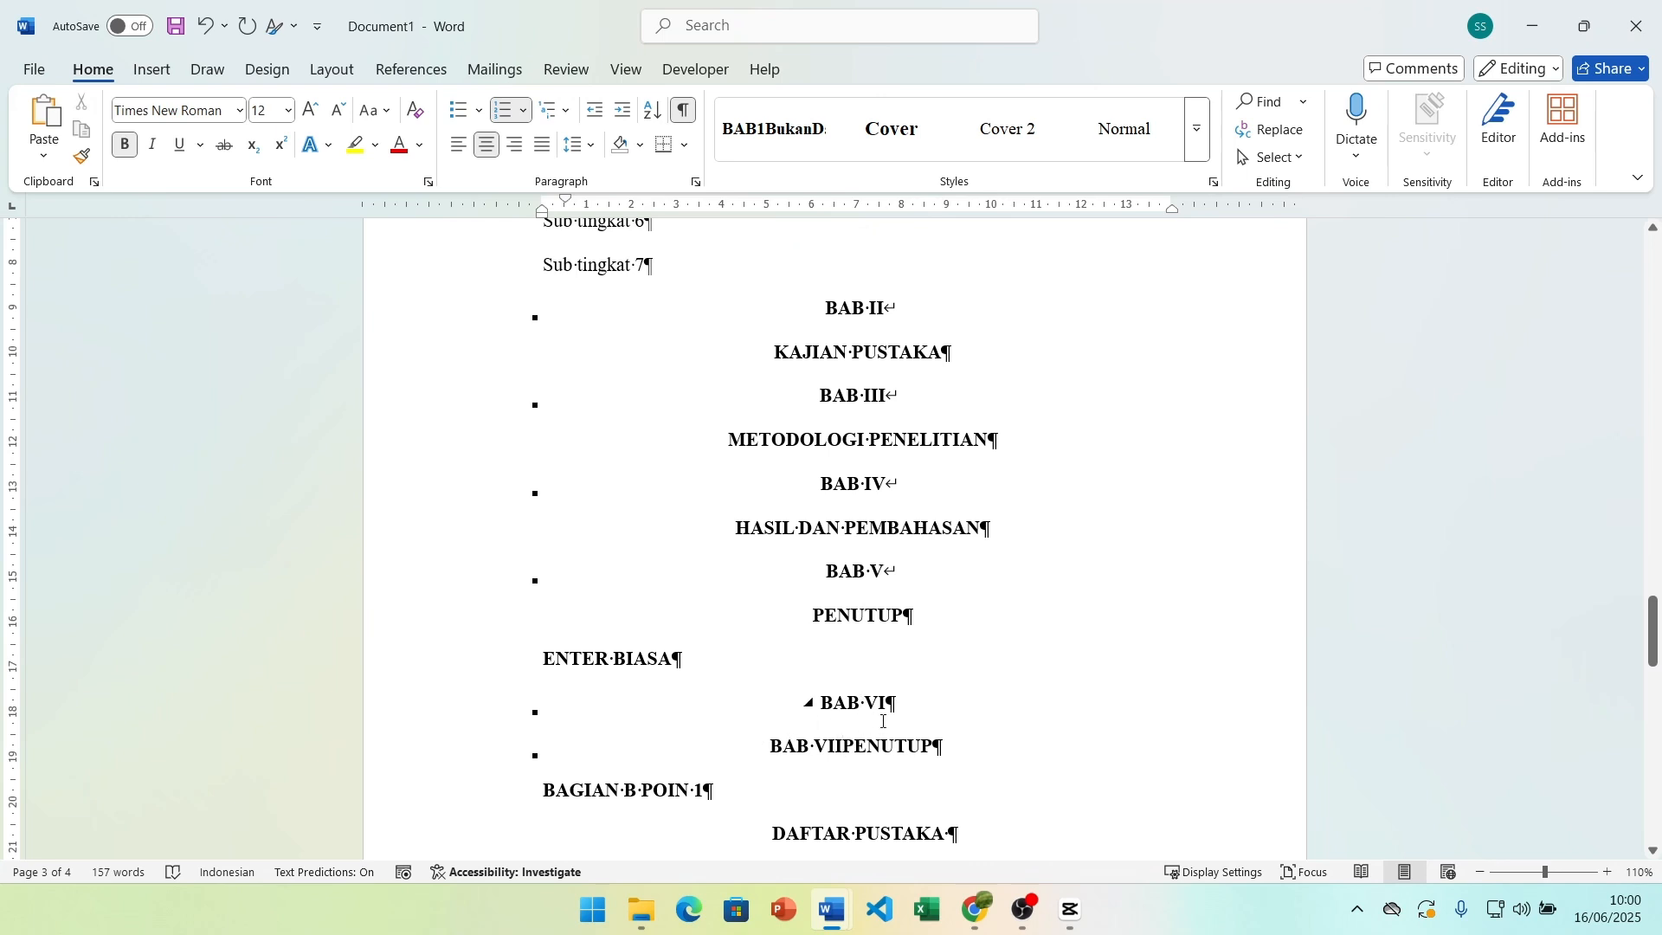
Step: Make the PENUTUP line below BAB VI an unnumbered, centred line and hide the formatting marks
key("BackSpace")
key("BackSpace")
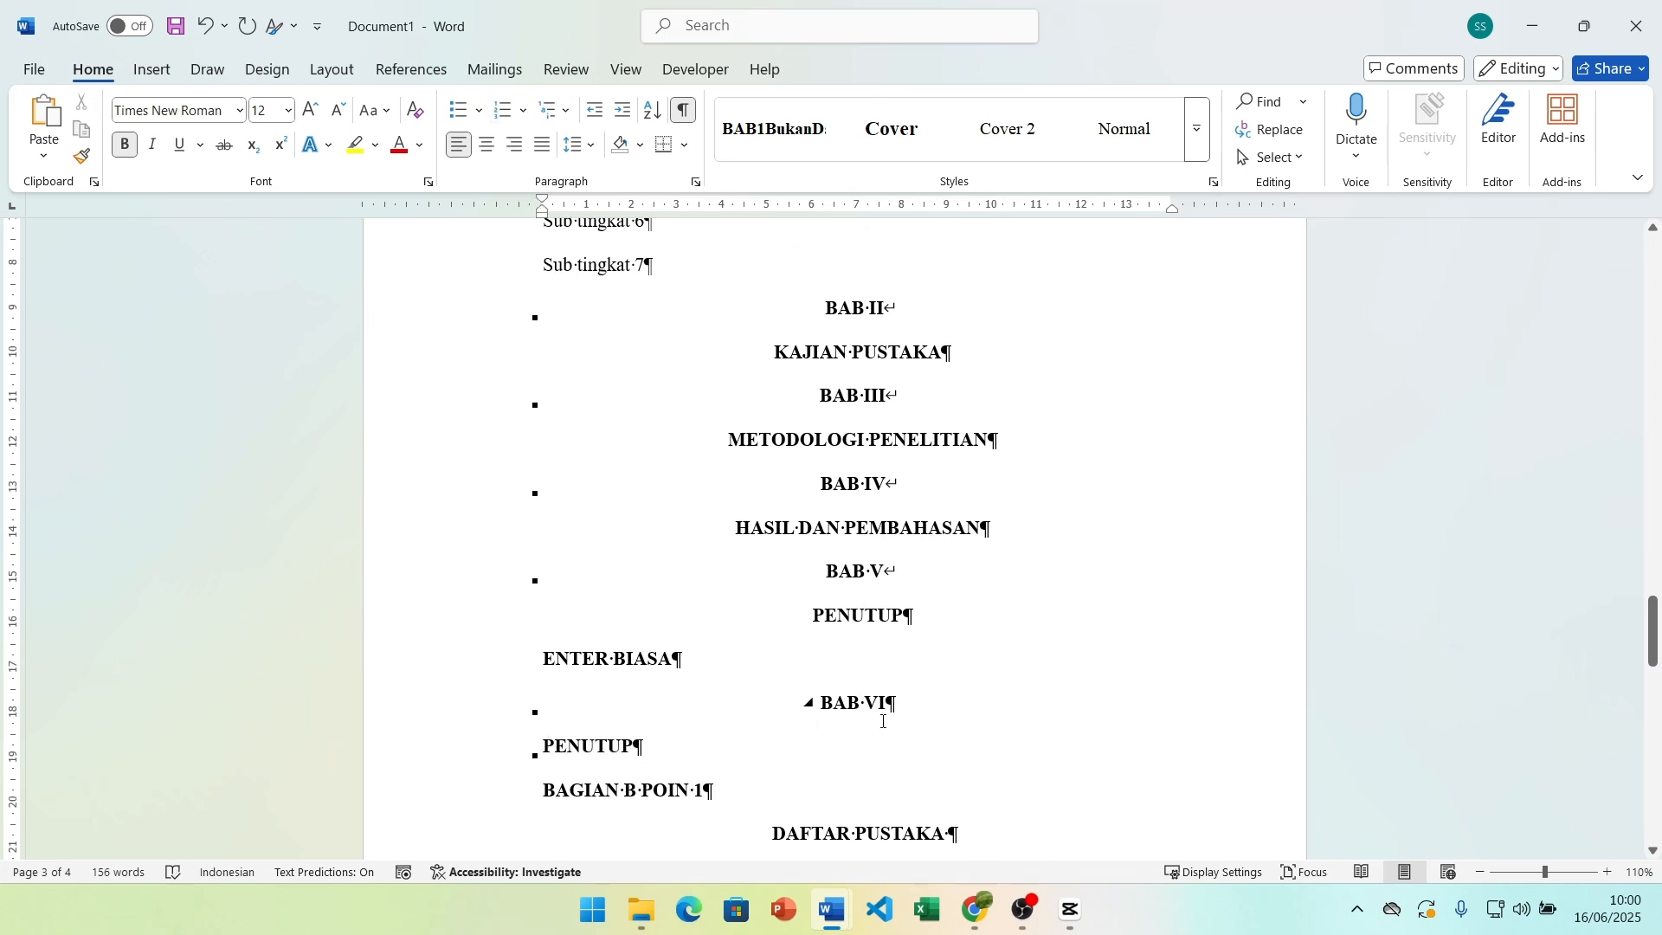
left_click(487, 145)
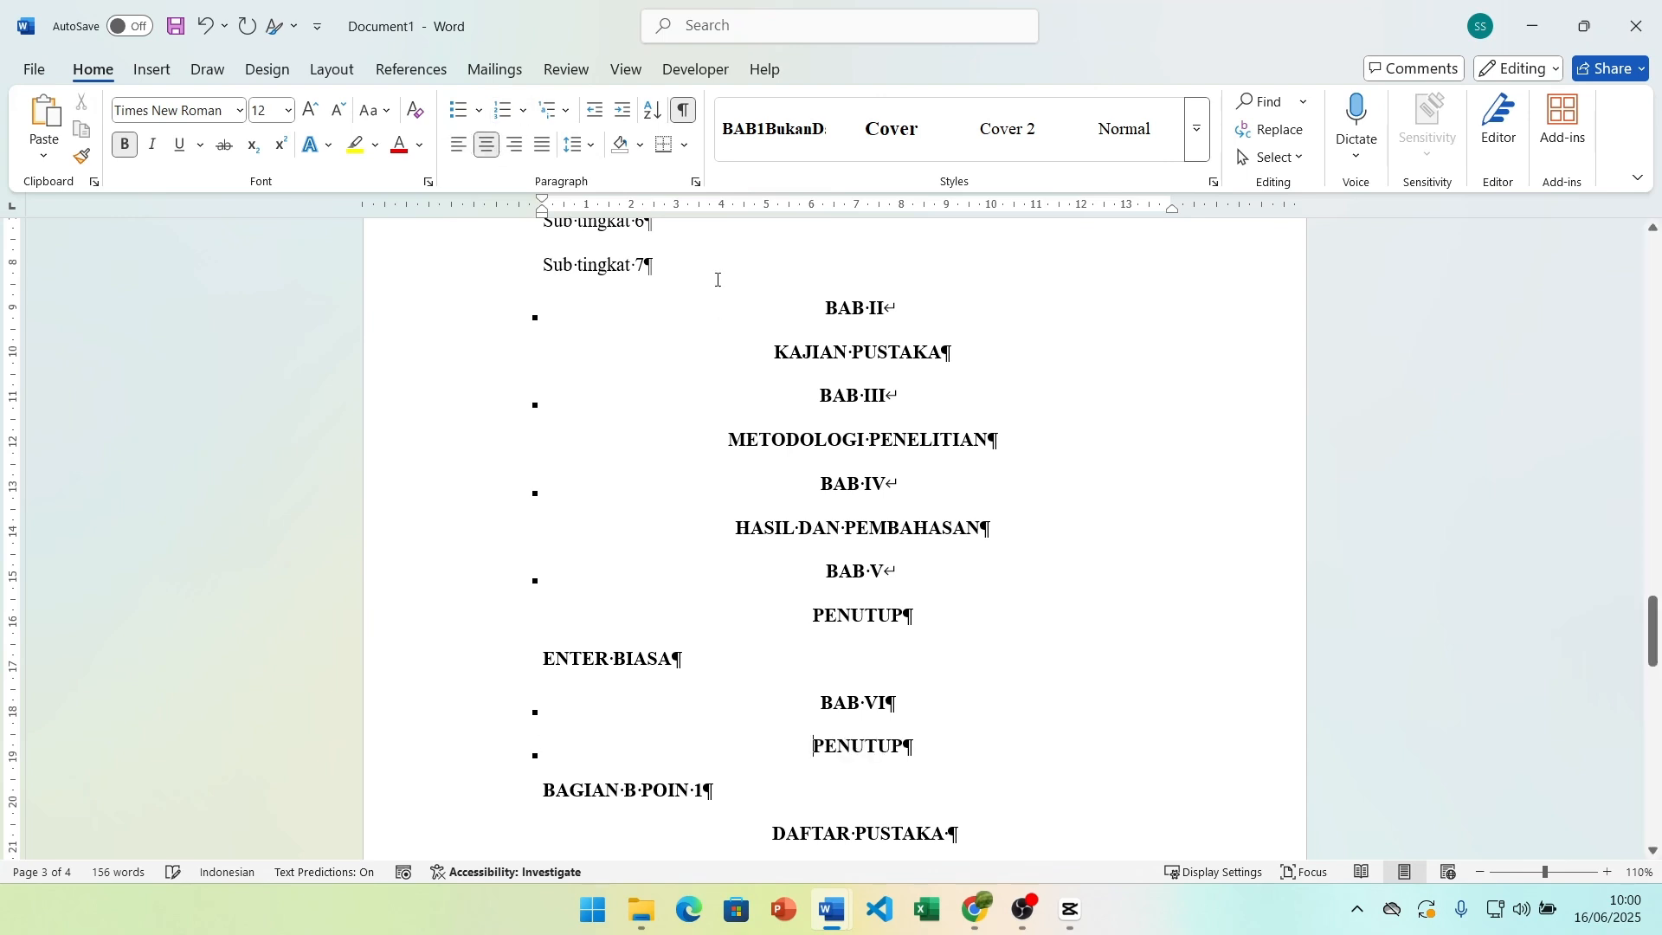
left_click(690, 116)
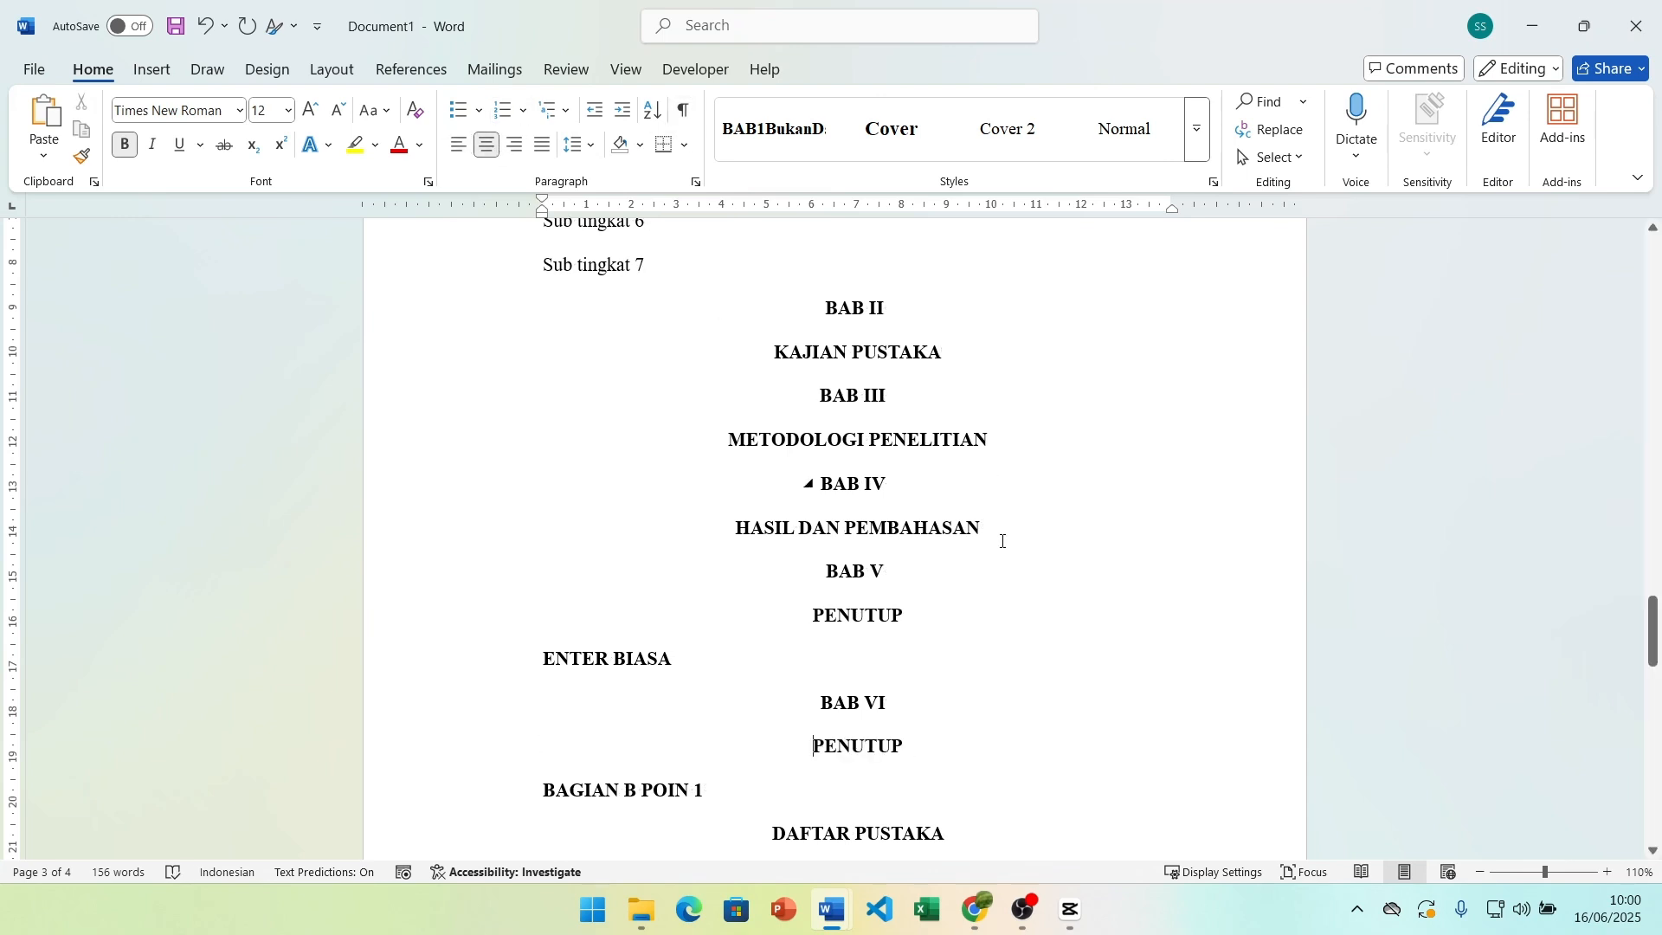
Step: Update the entire DAFTAR ISI table of contents, including its entries and page numbers
scroll(1003, 541, "up", 10)
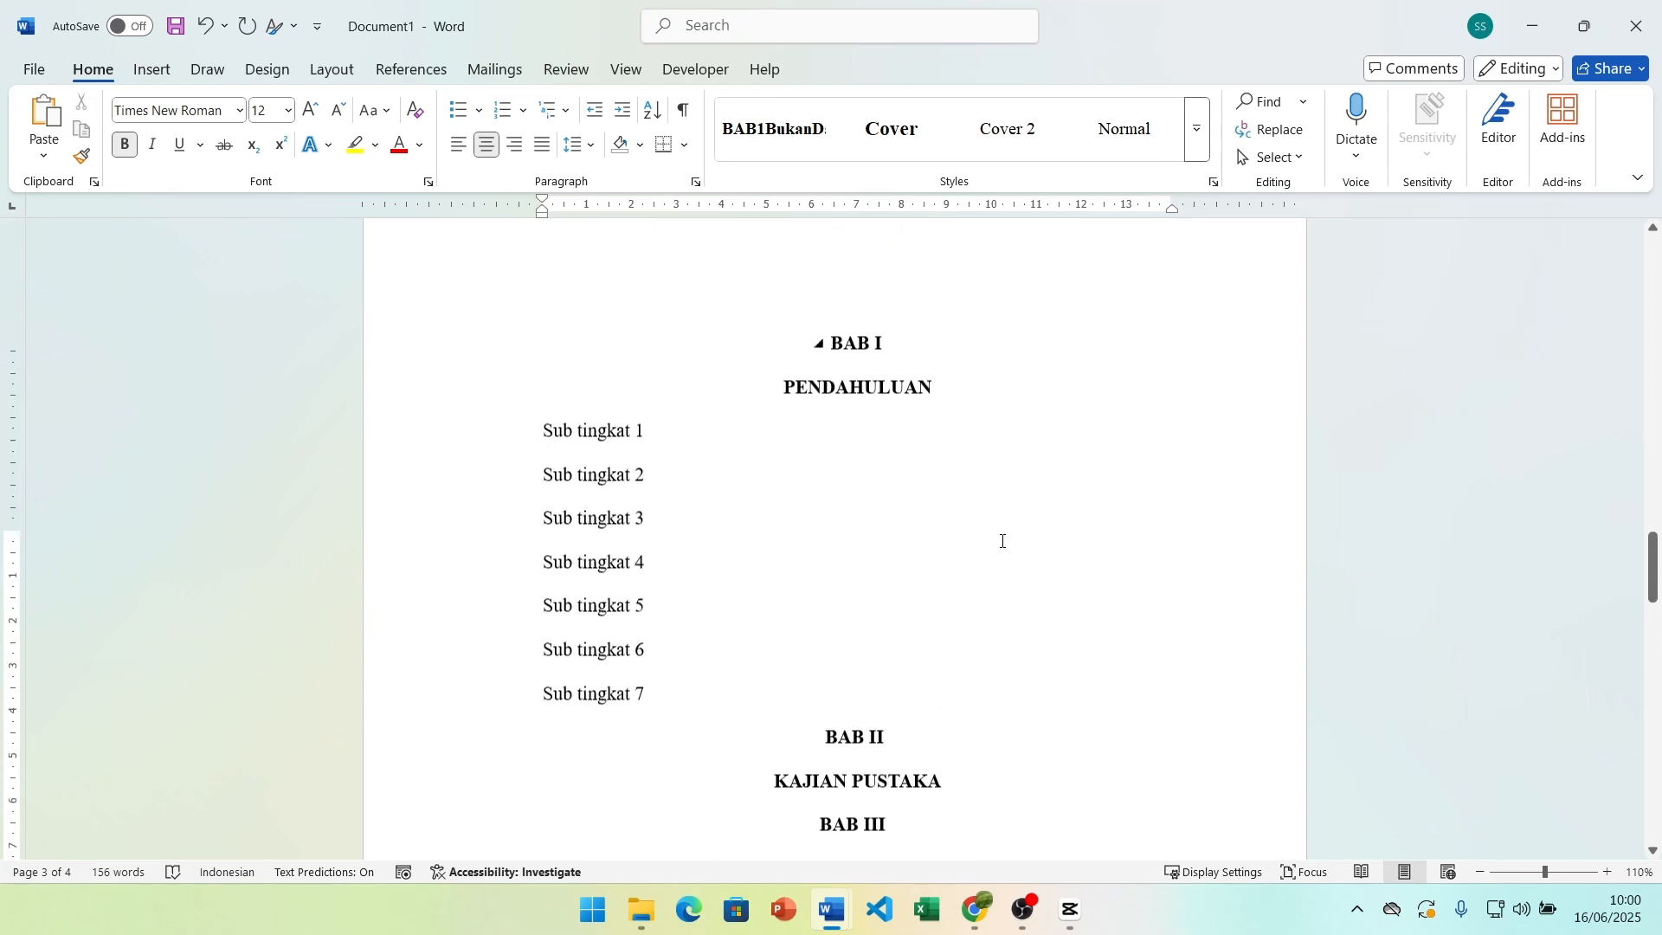
scroll(1002, 541, "up", 10)
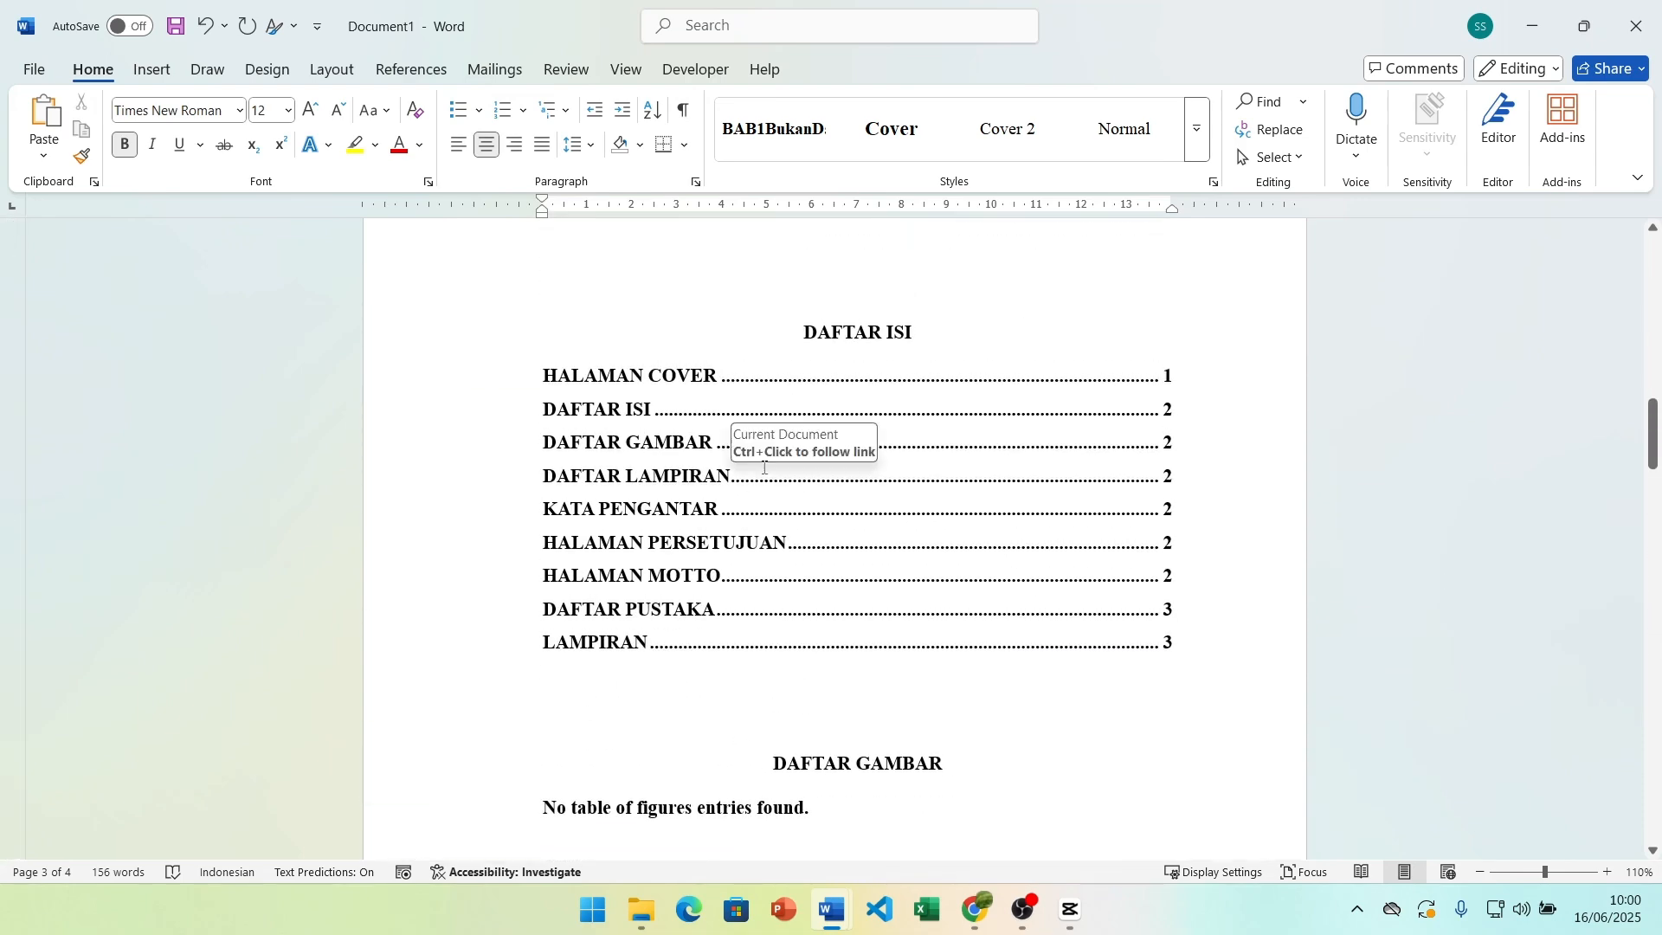
key("ctrl+shift+u")
left_click(770, 446)
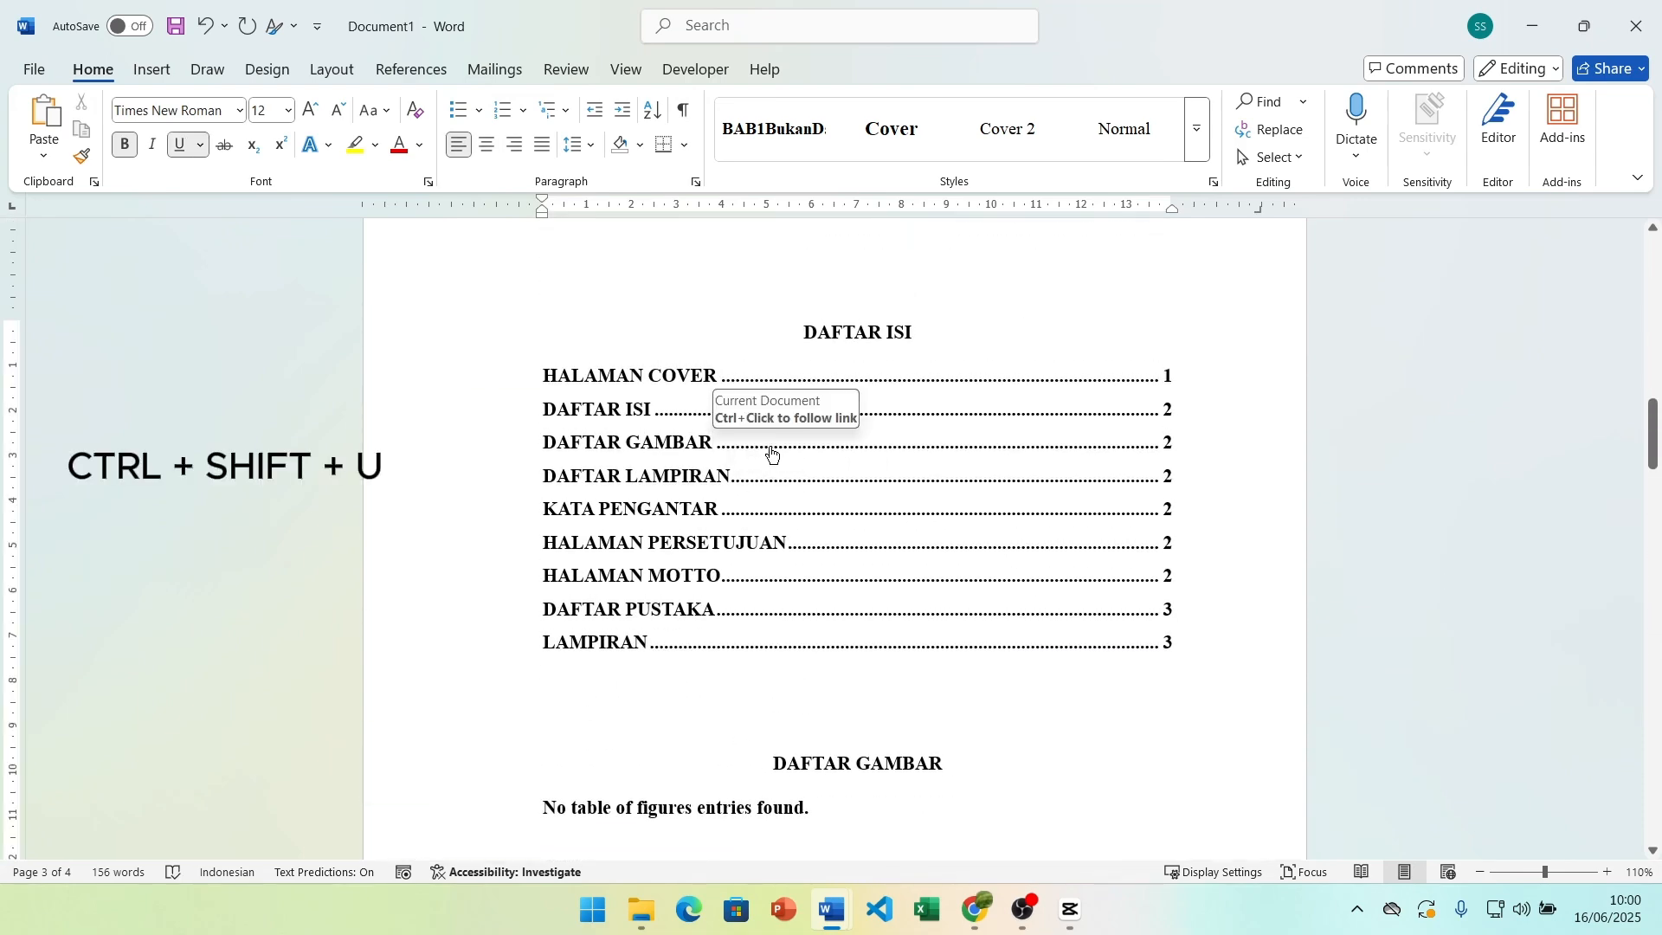
key("F9")
left_click(773, 451)
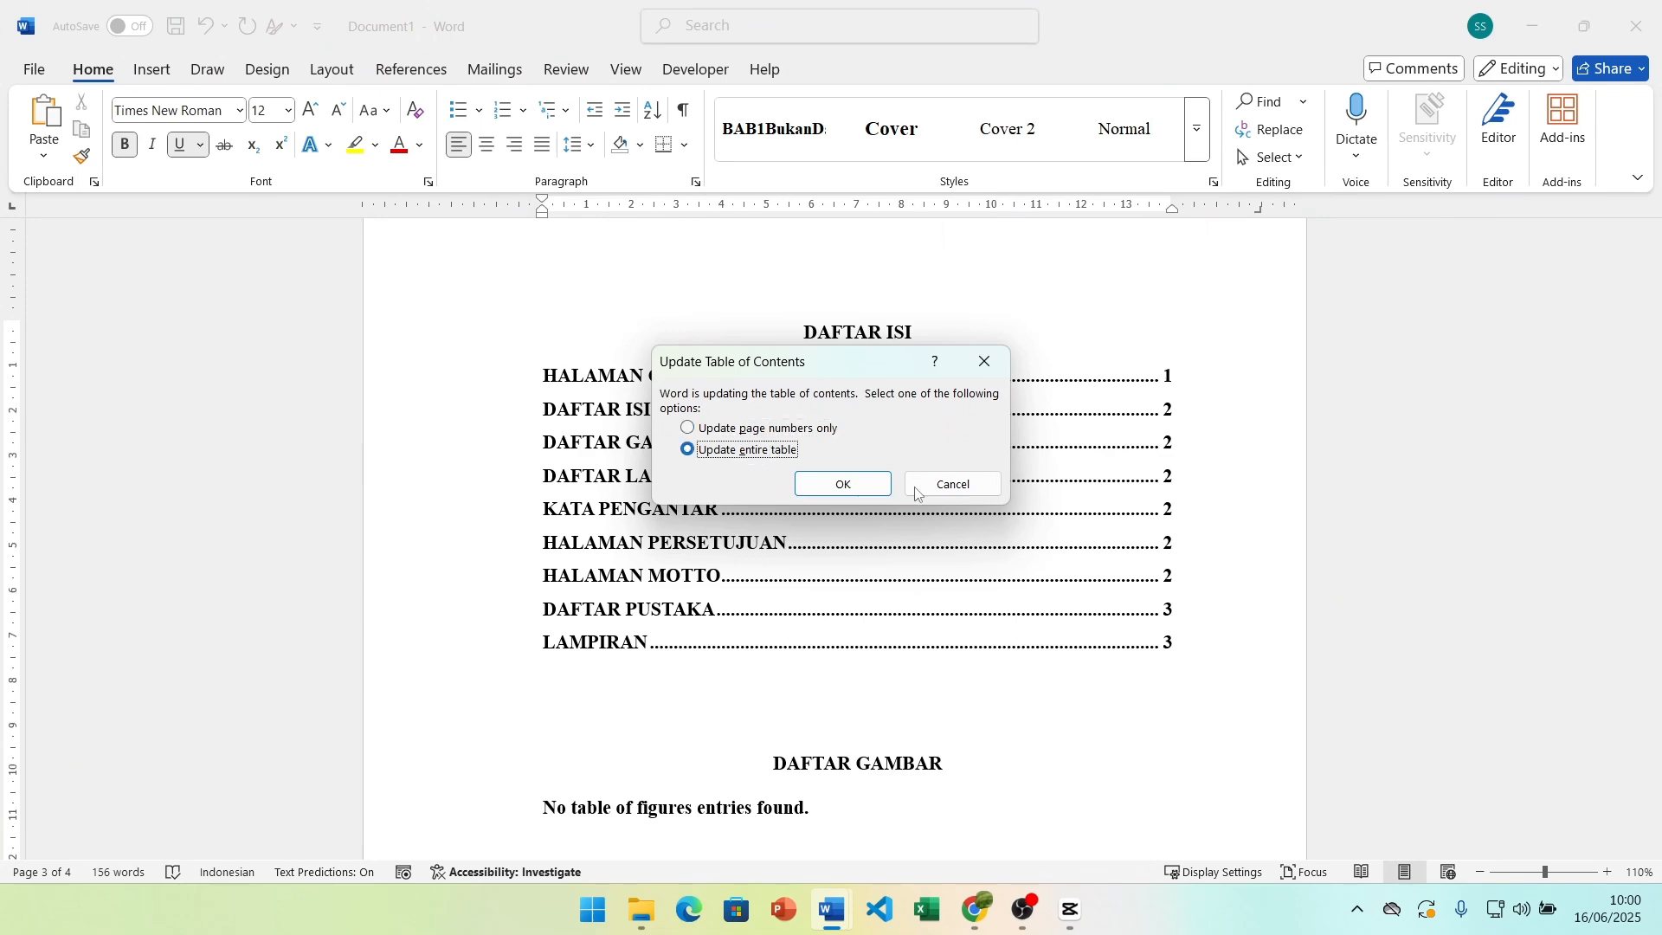
left_click(844, 483)
Step: Compare the BAB entries in DAFTAR ISI, especially BAB V and BAB VI, with the chapter headings in the body
scroll(606, 608, "down", 3)
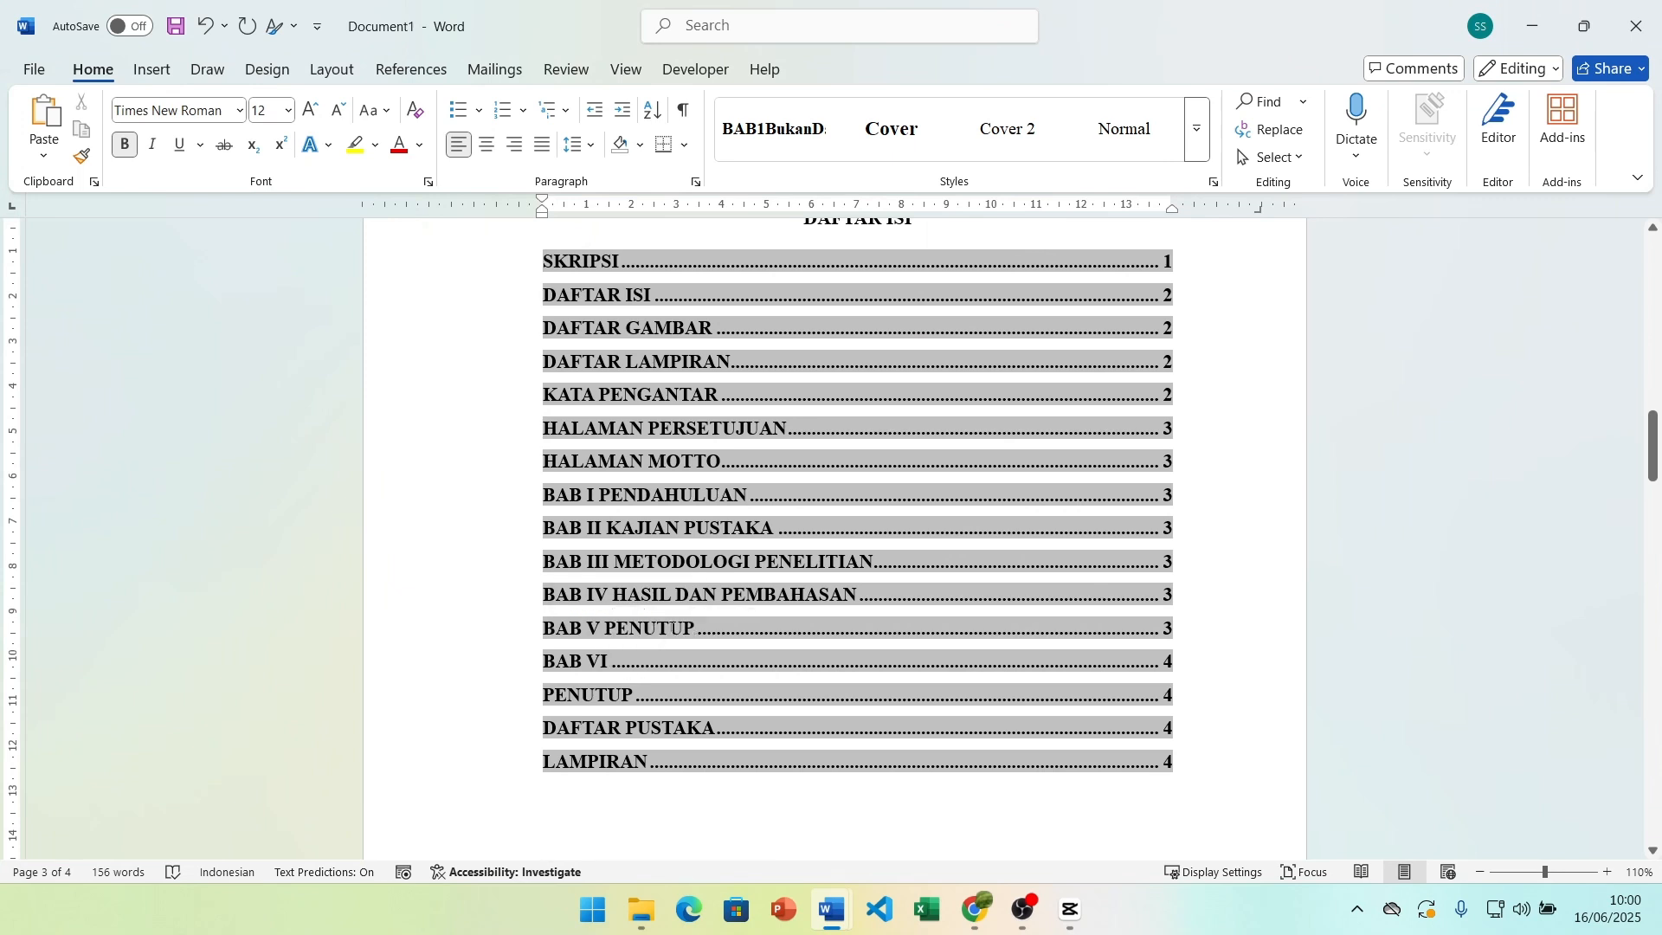
scroll(600, 644, "down", 2)
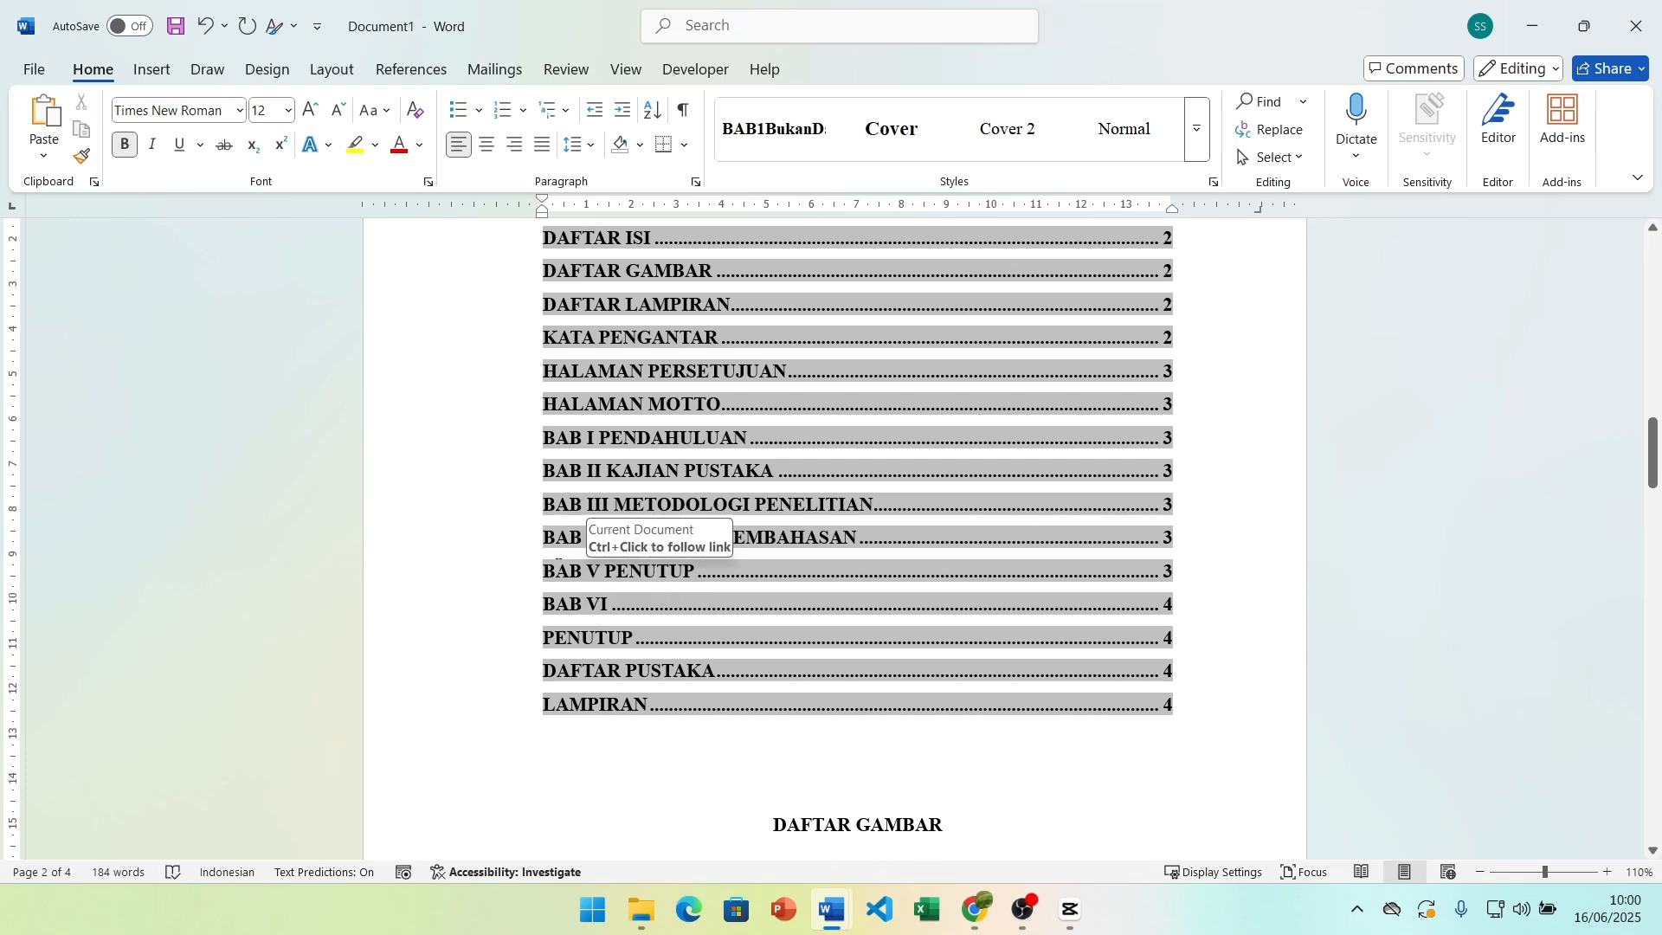
left_click(629, 571)
scroll(562, 572, "down", 3)
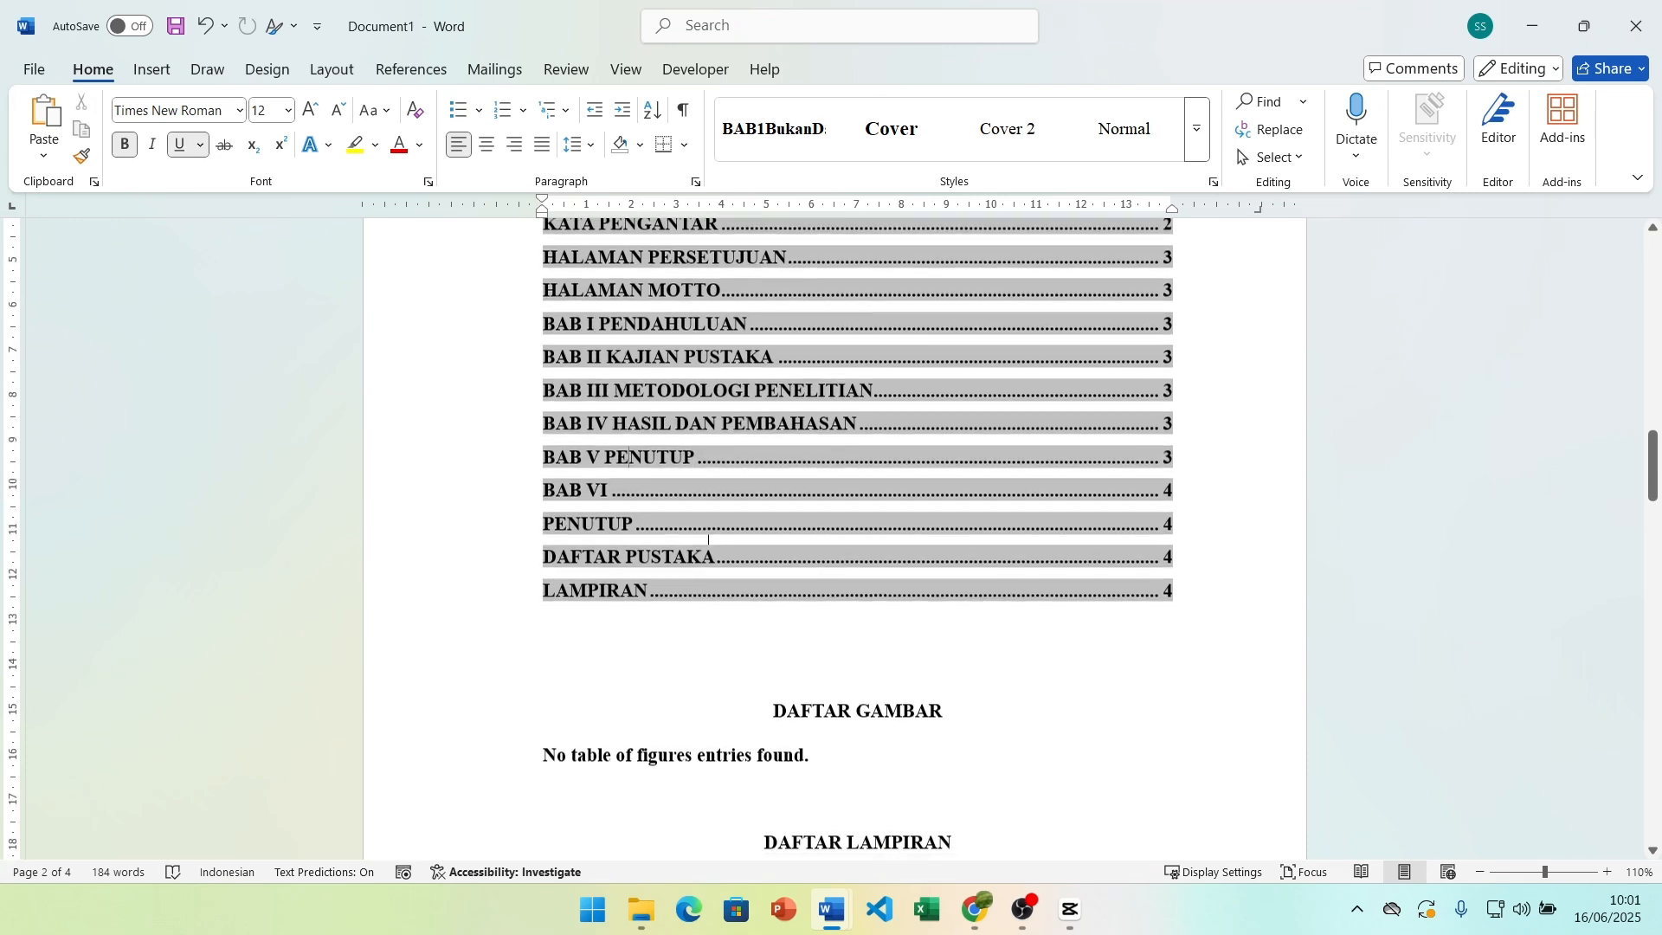
scroll(636, 599, "down", 20)
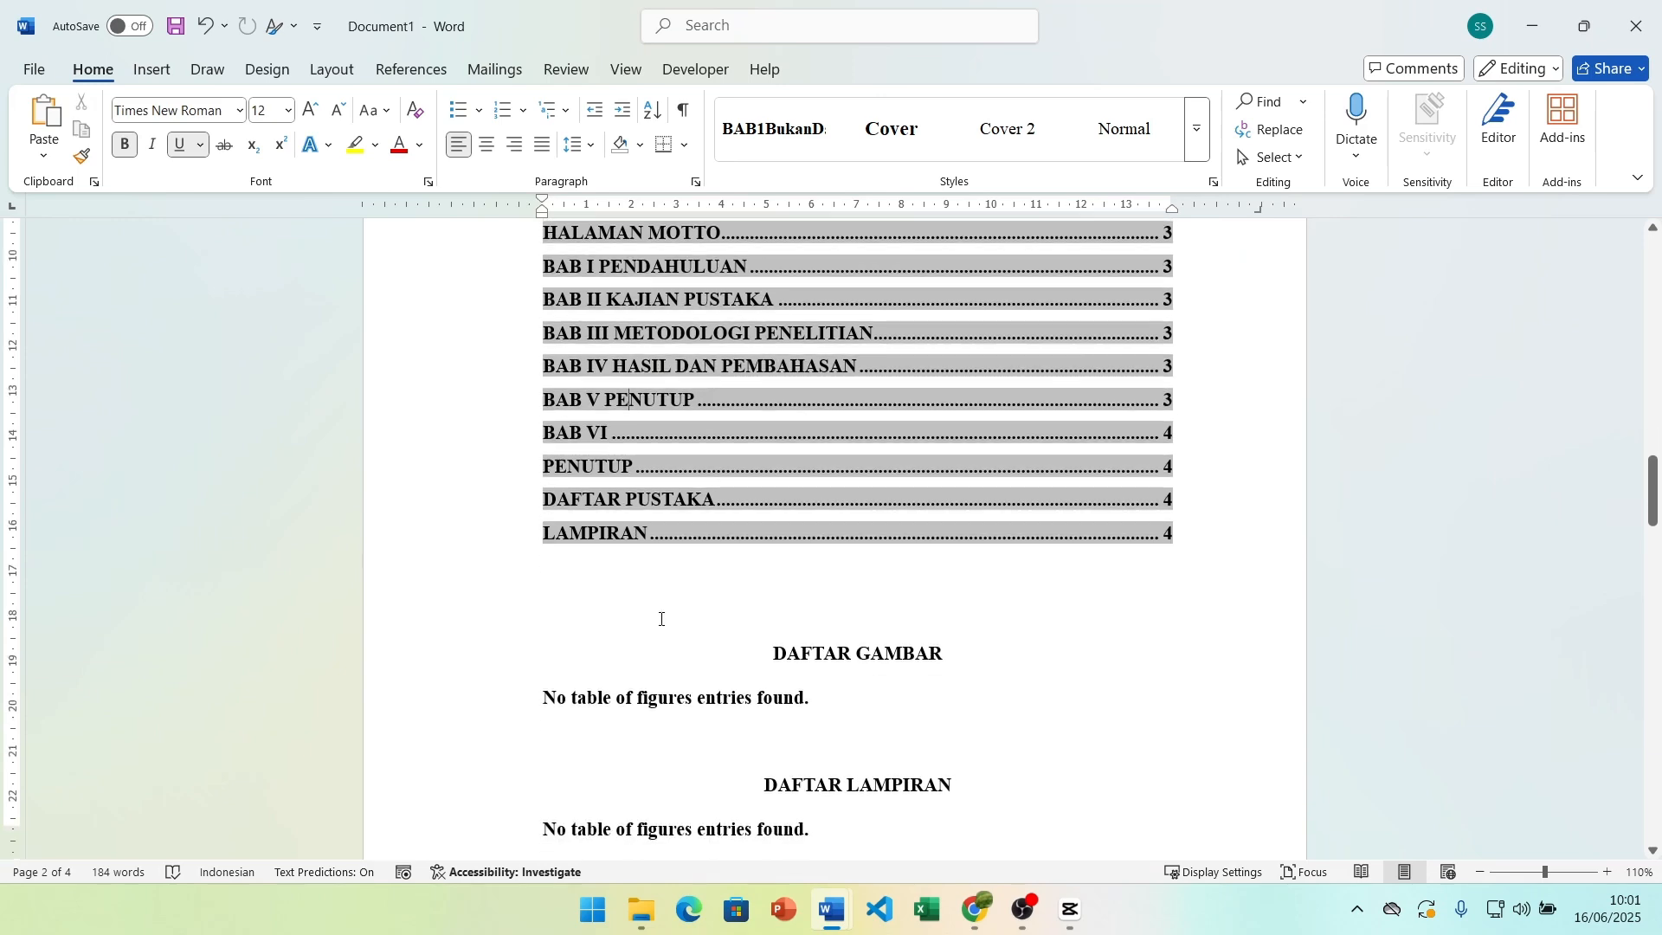
scroll(760, 709, "up", 20)
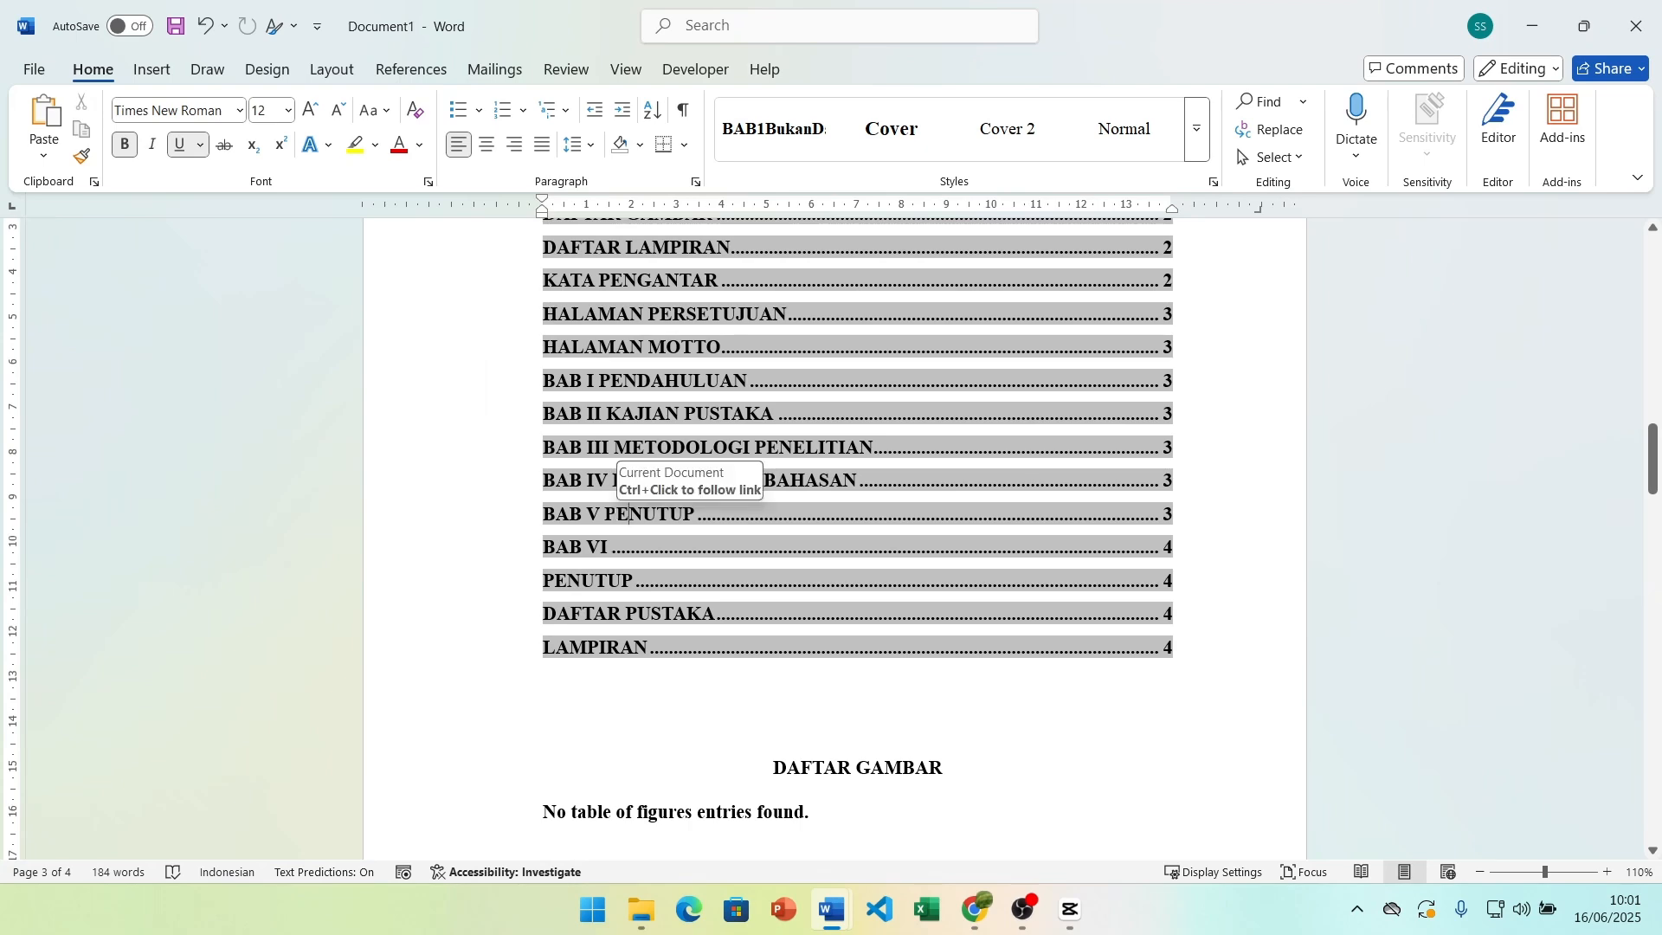
scroll(979, 564, "down", 2)
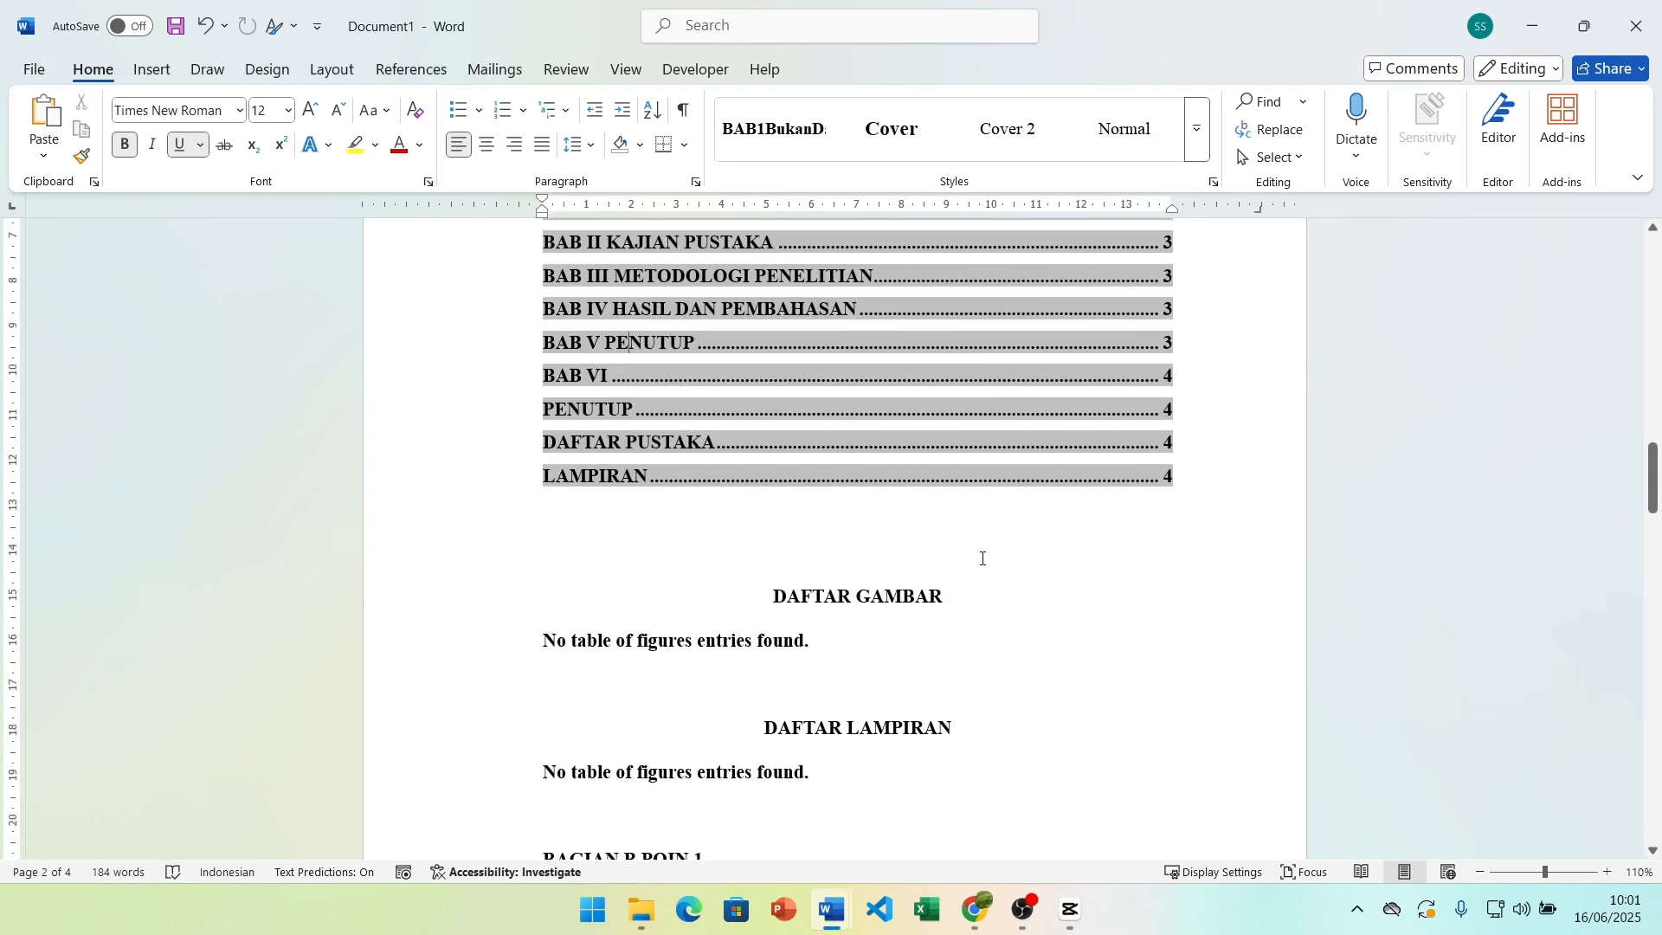
scroll(982, 558, "down", 3)
scroll(983, 558, "down", 12)
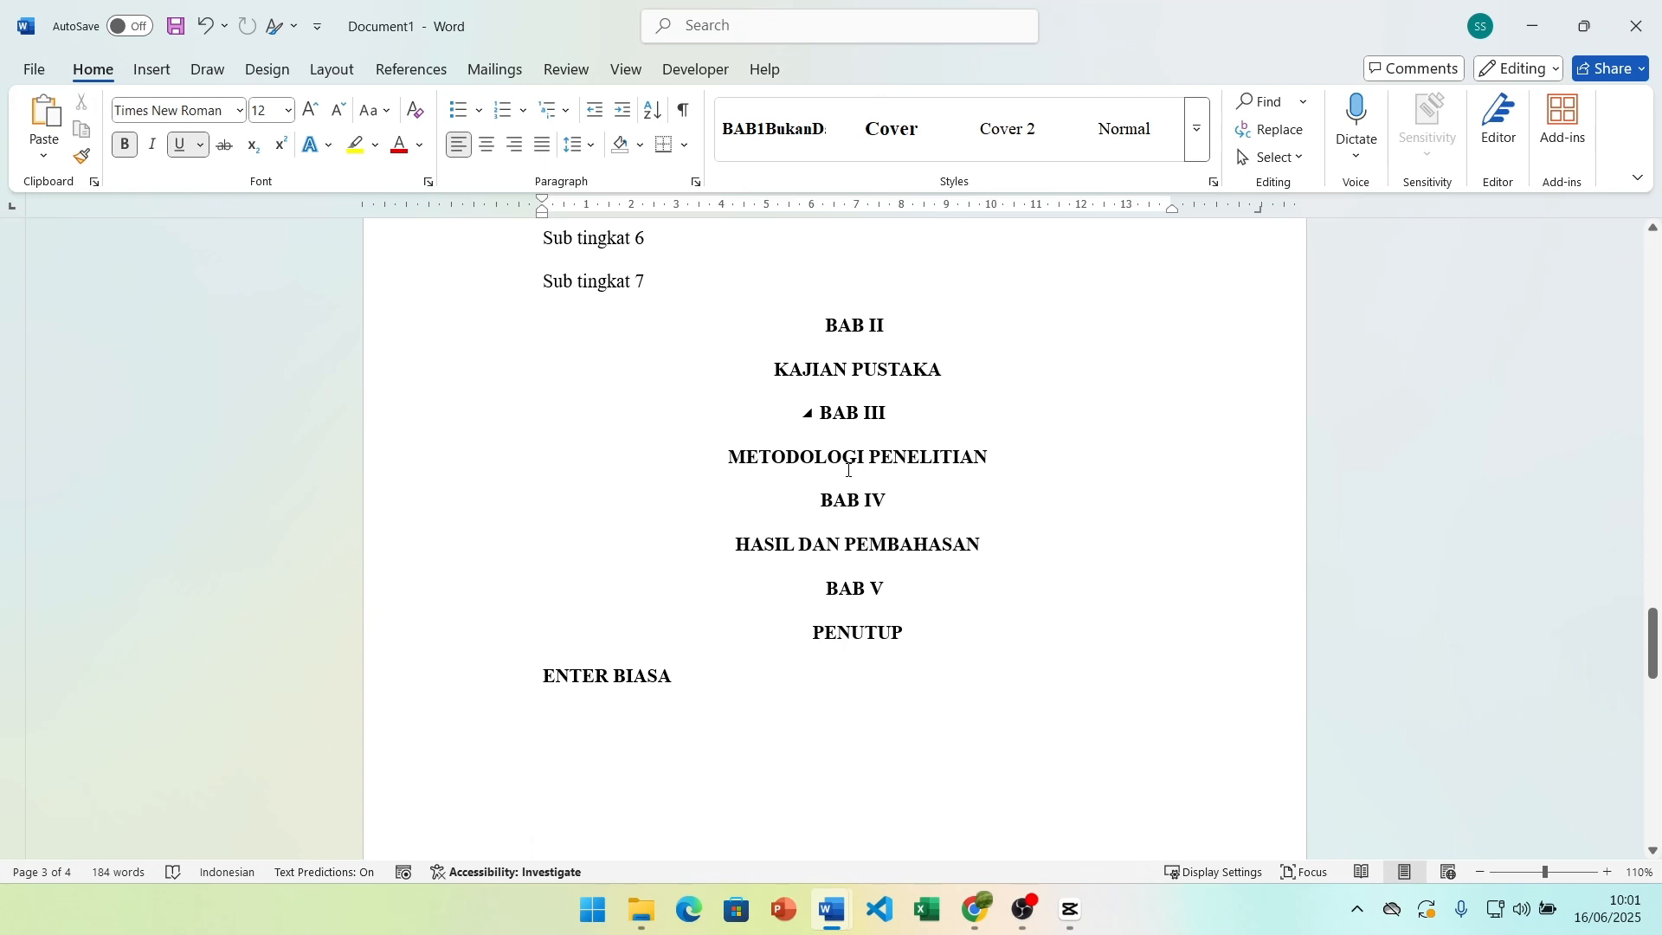
scroll(848, 470, "down", 4)
scroll(848, 470, "up", 6)
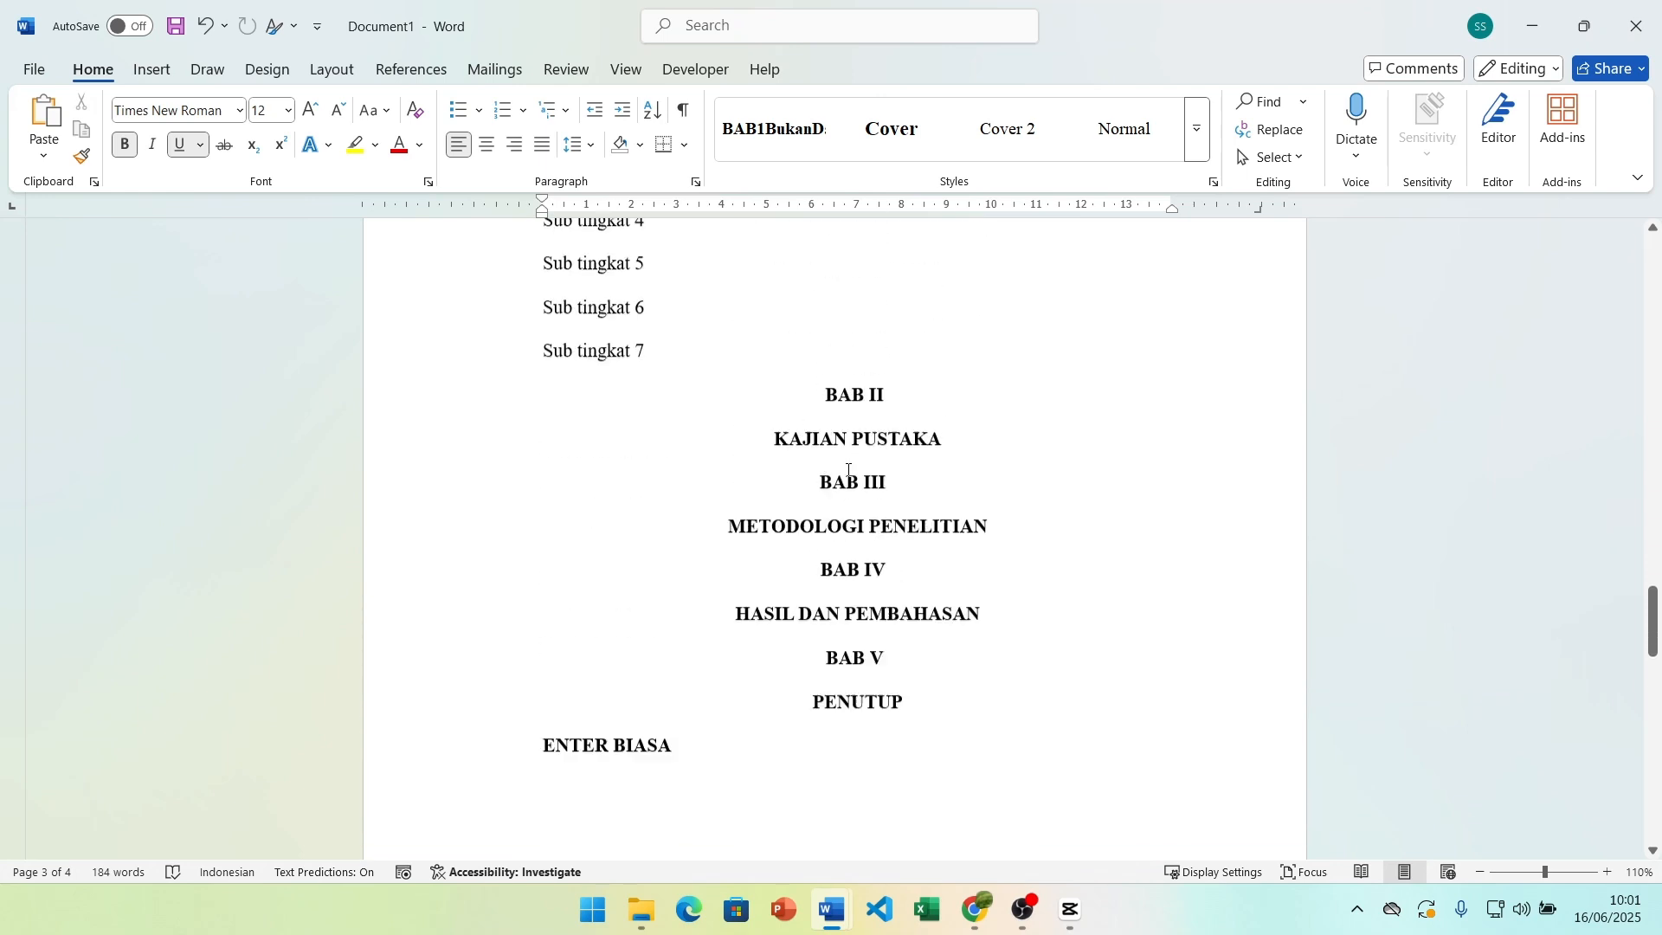
scroll(848, 470, "up", 1)
Step: Apply successive numbered subheading levels, from 1.1 down to the seventh sublevel, to Sub tingkat 1 through Sub tingkat 7 under PENDAHULUAN
left_click(661, 364)
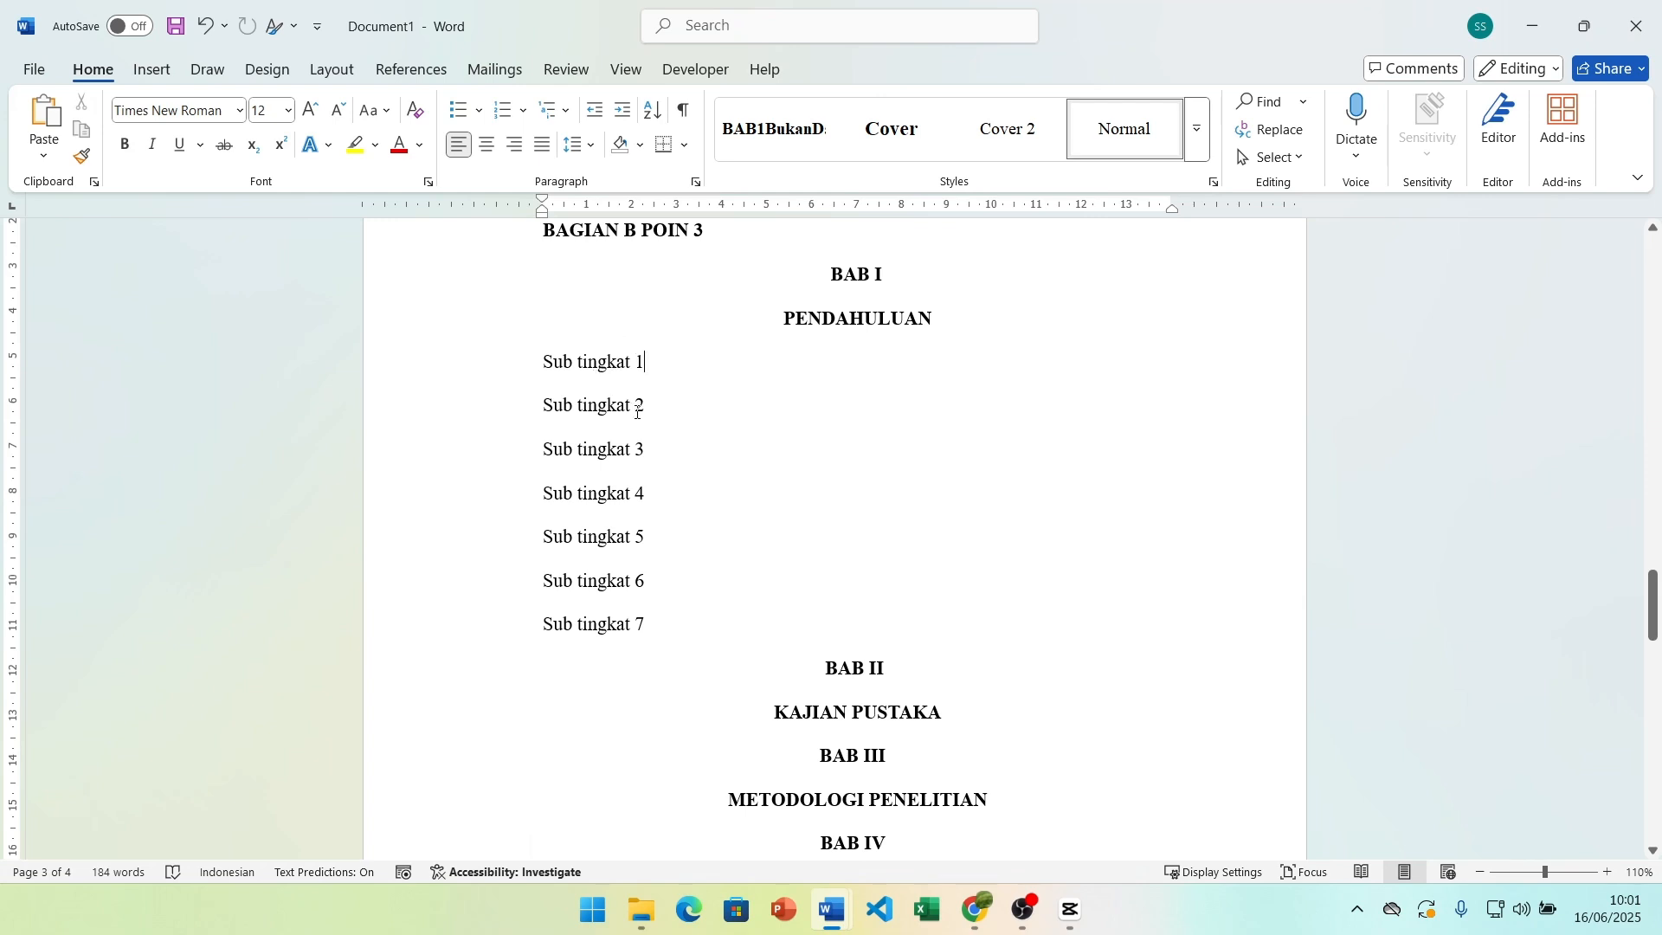
key("alt+2")
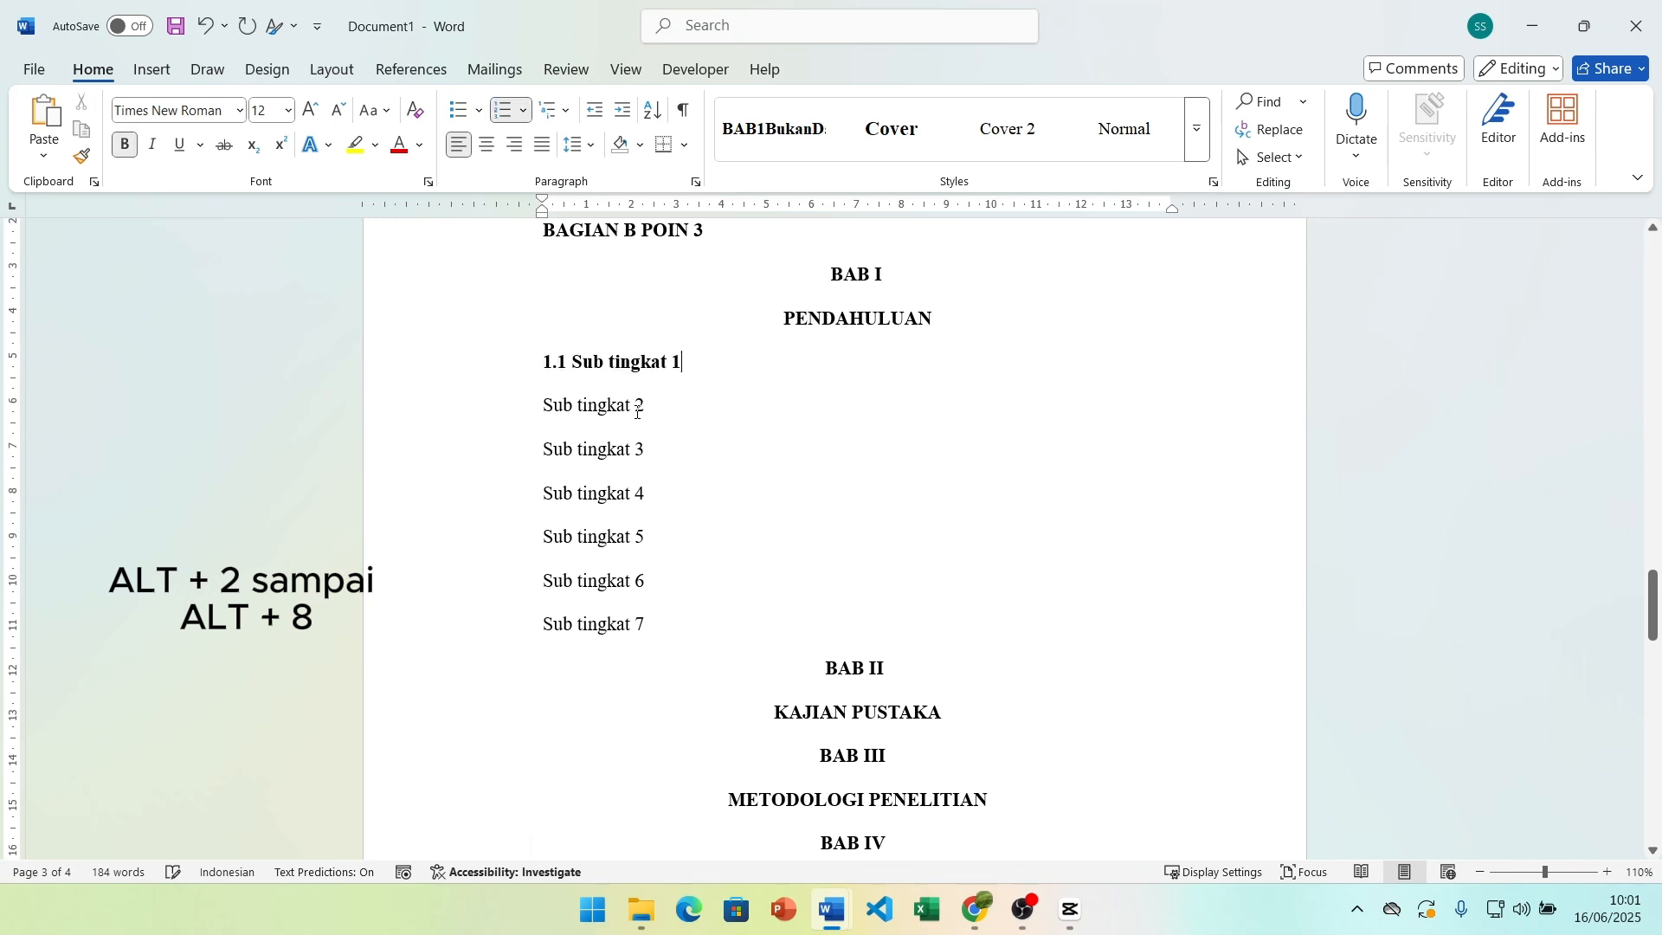
left_click(651, 407)
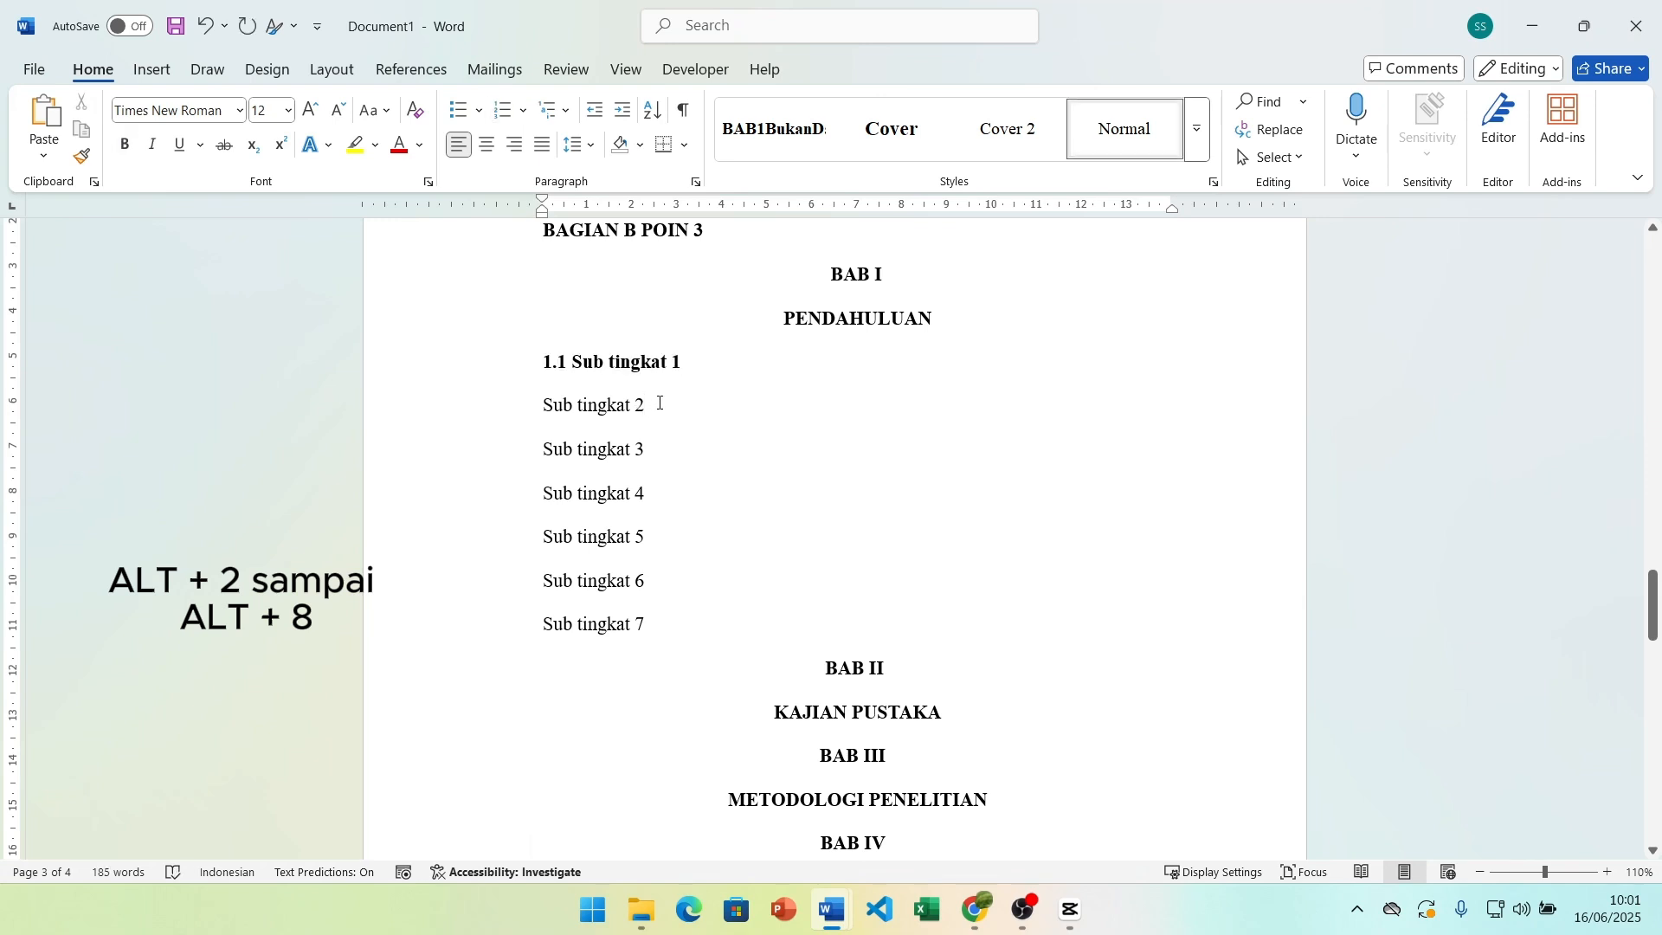
key("alt+3")
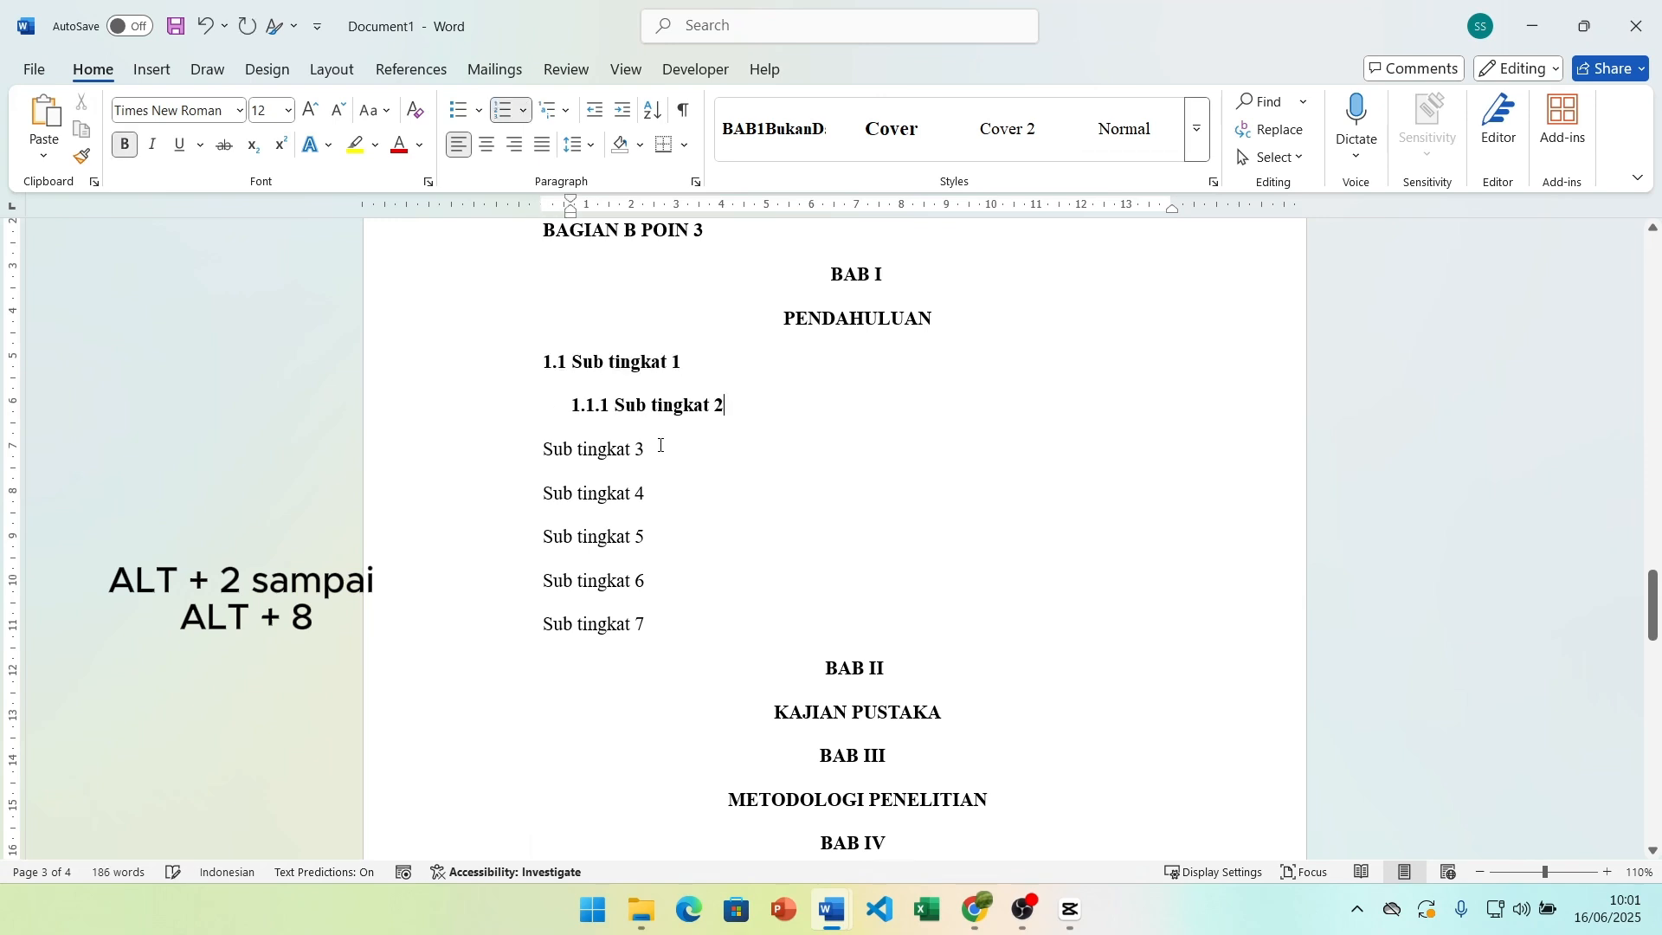
left_click(659, 456)
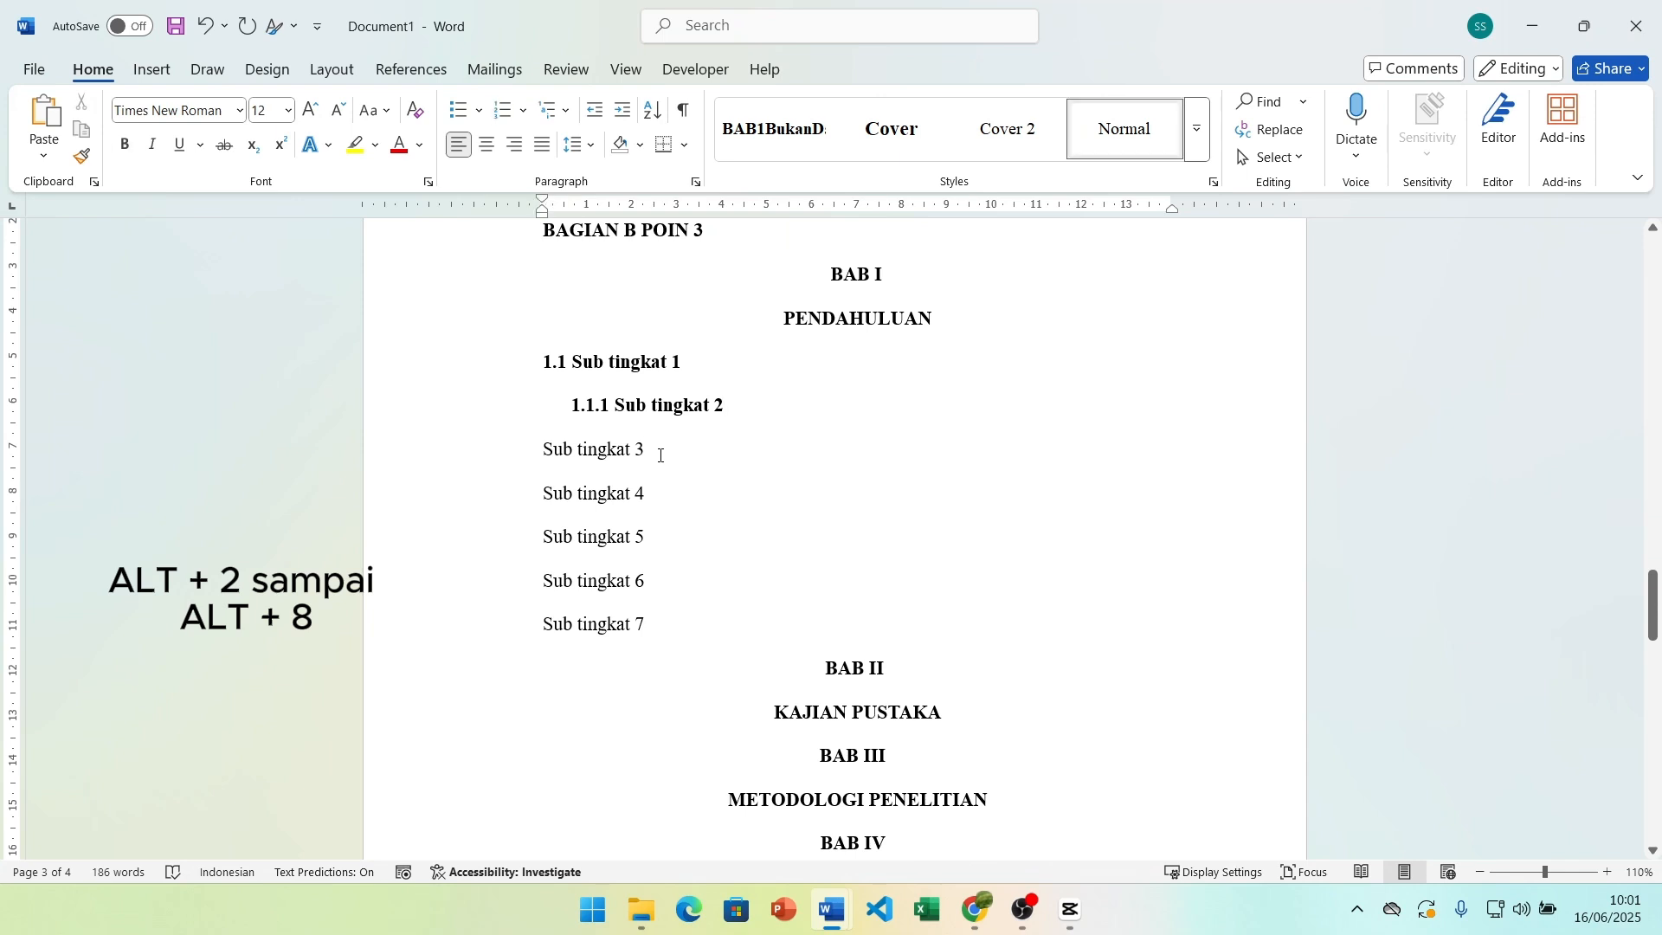
key("alt+4")
left_click(670, 497)
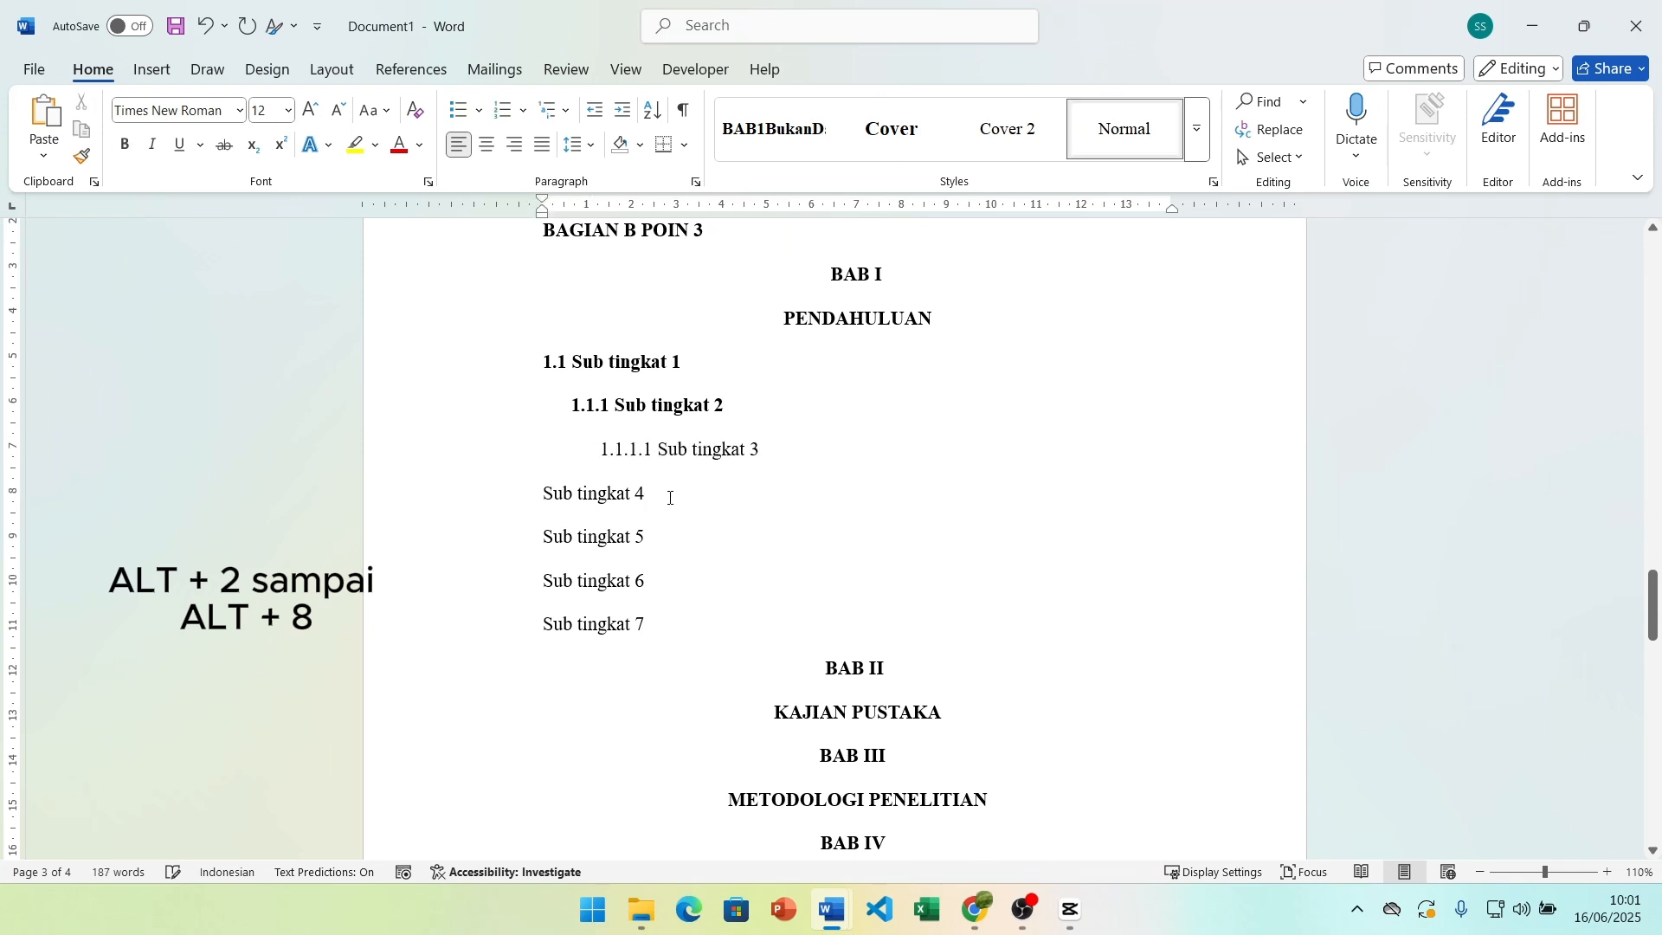
key("alt+5")
left_click(670, 536)
key("alt+6")
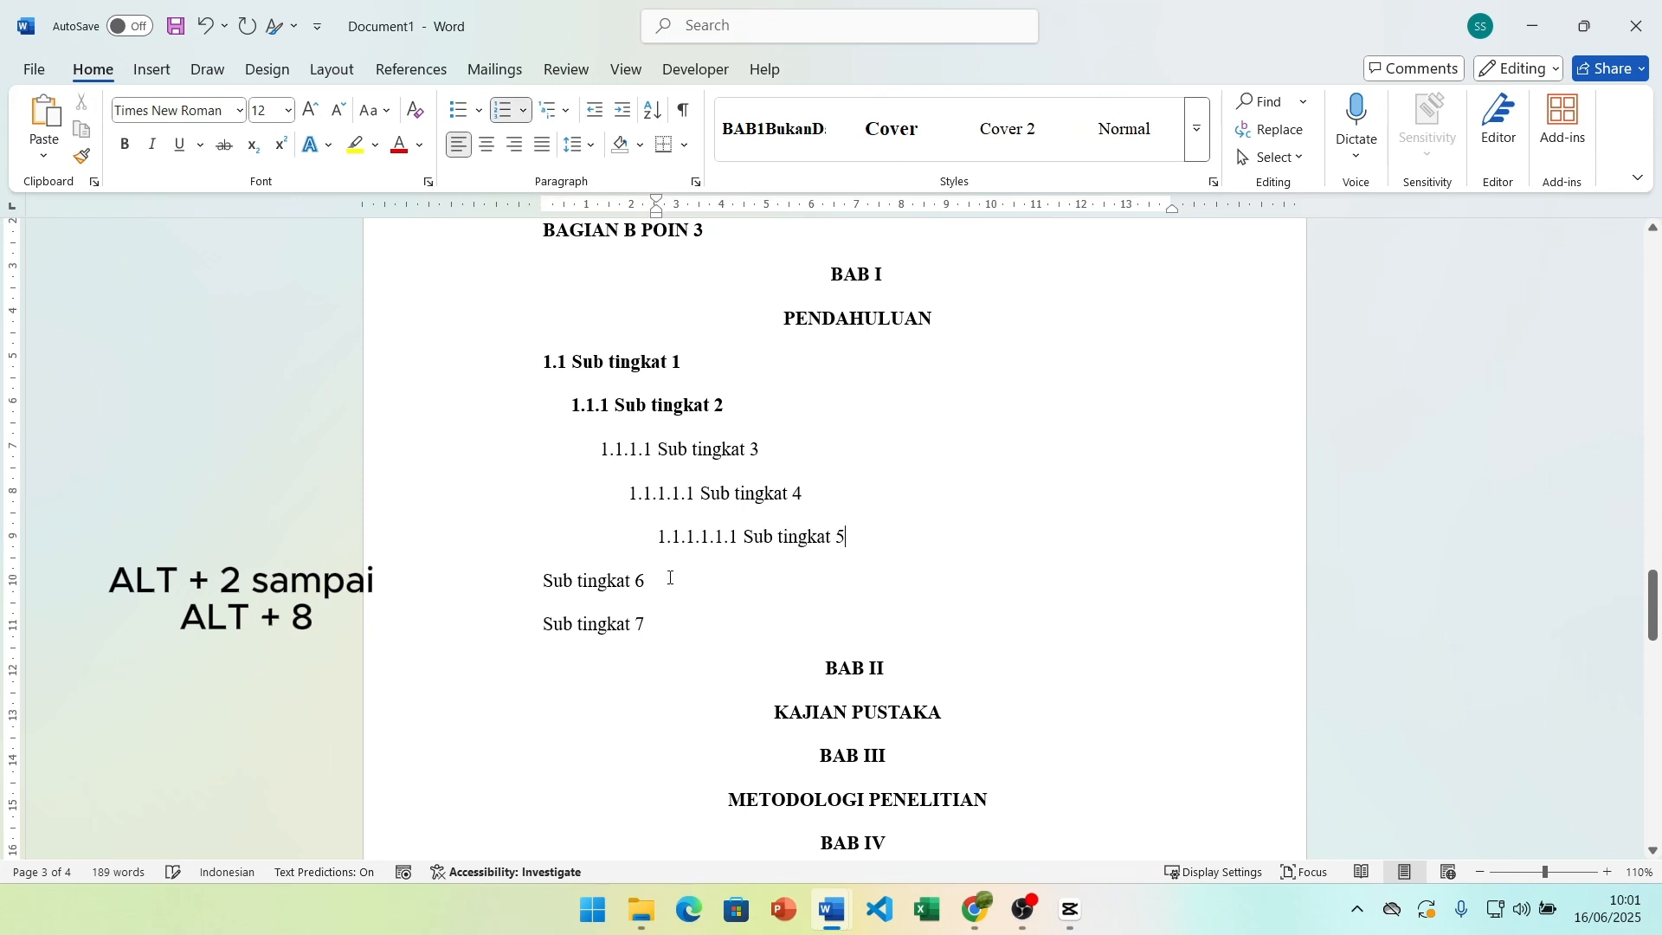
left_click(668, 584)
key("alt+7")
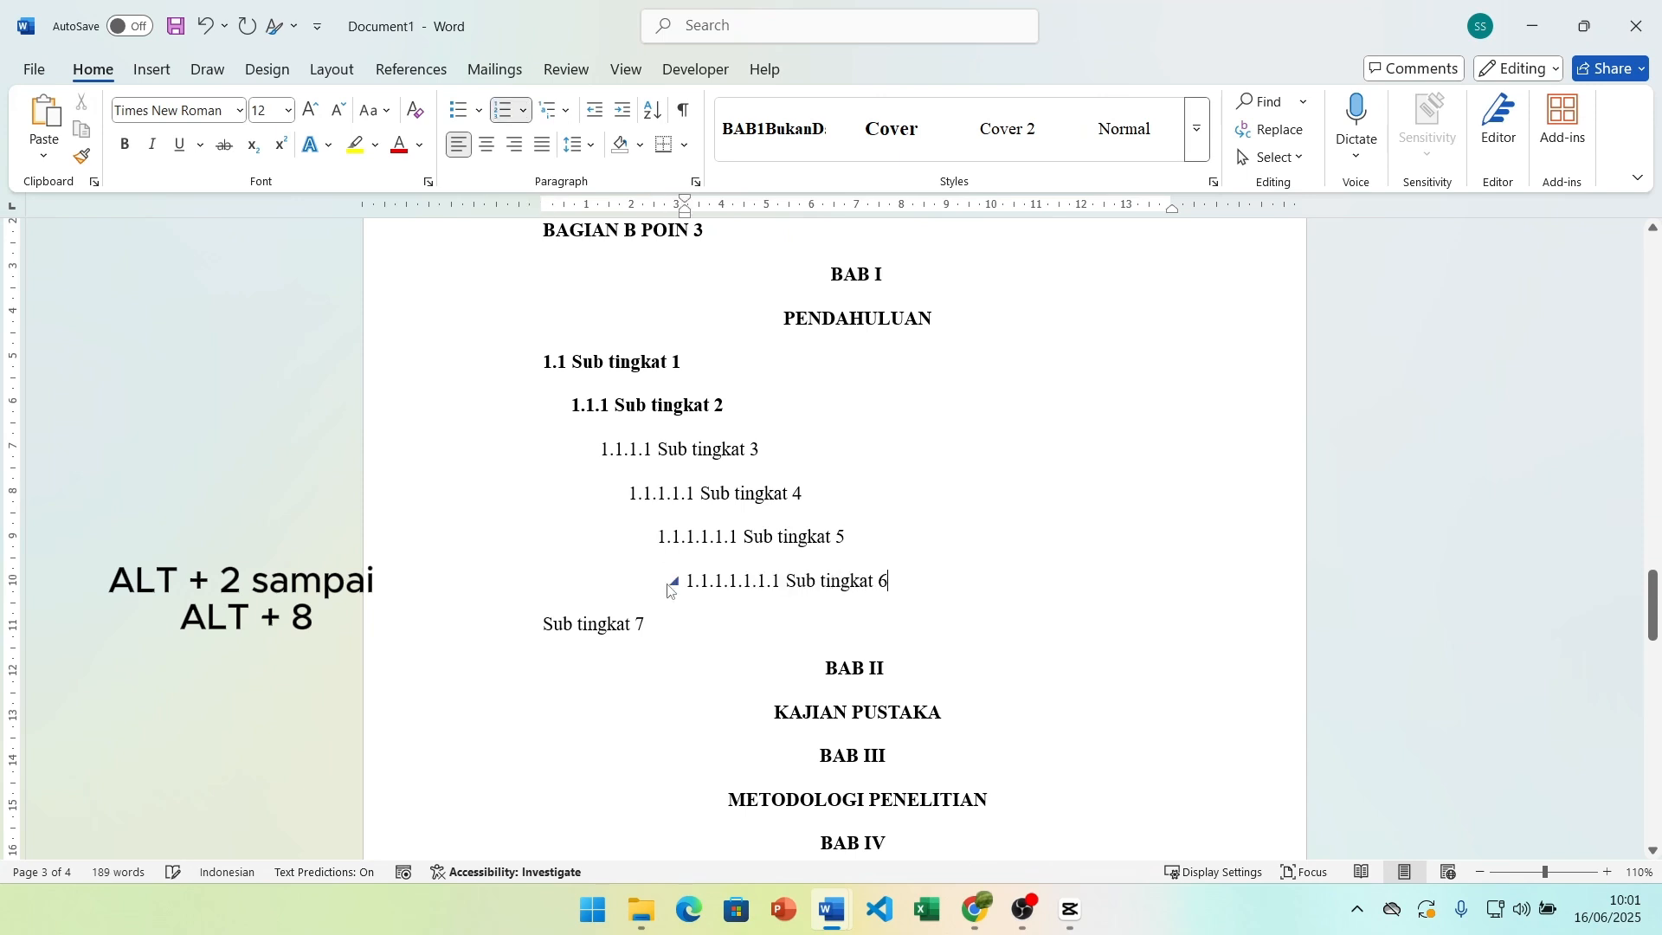
left_click(669, 617)
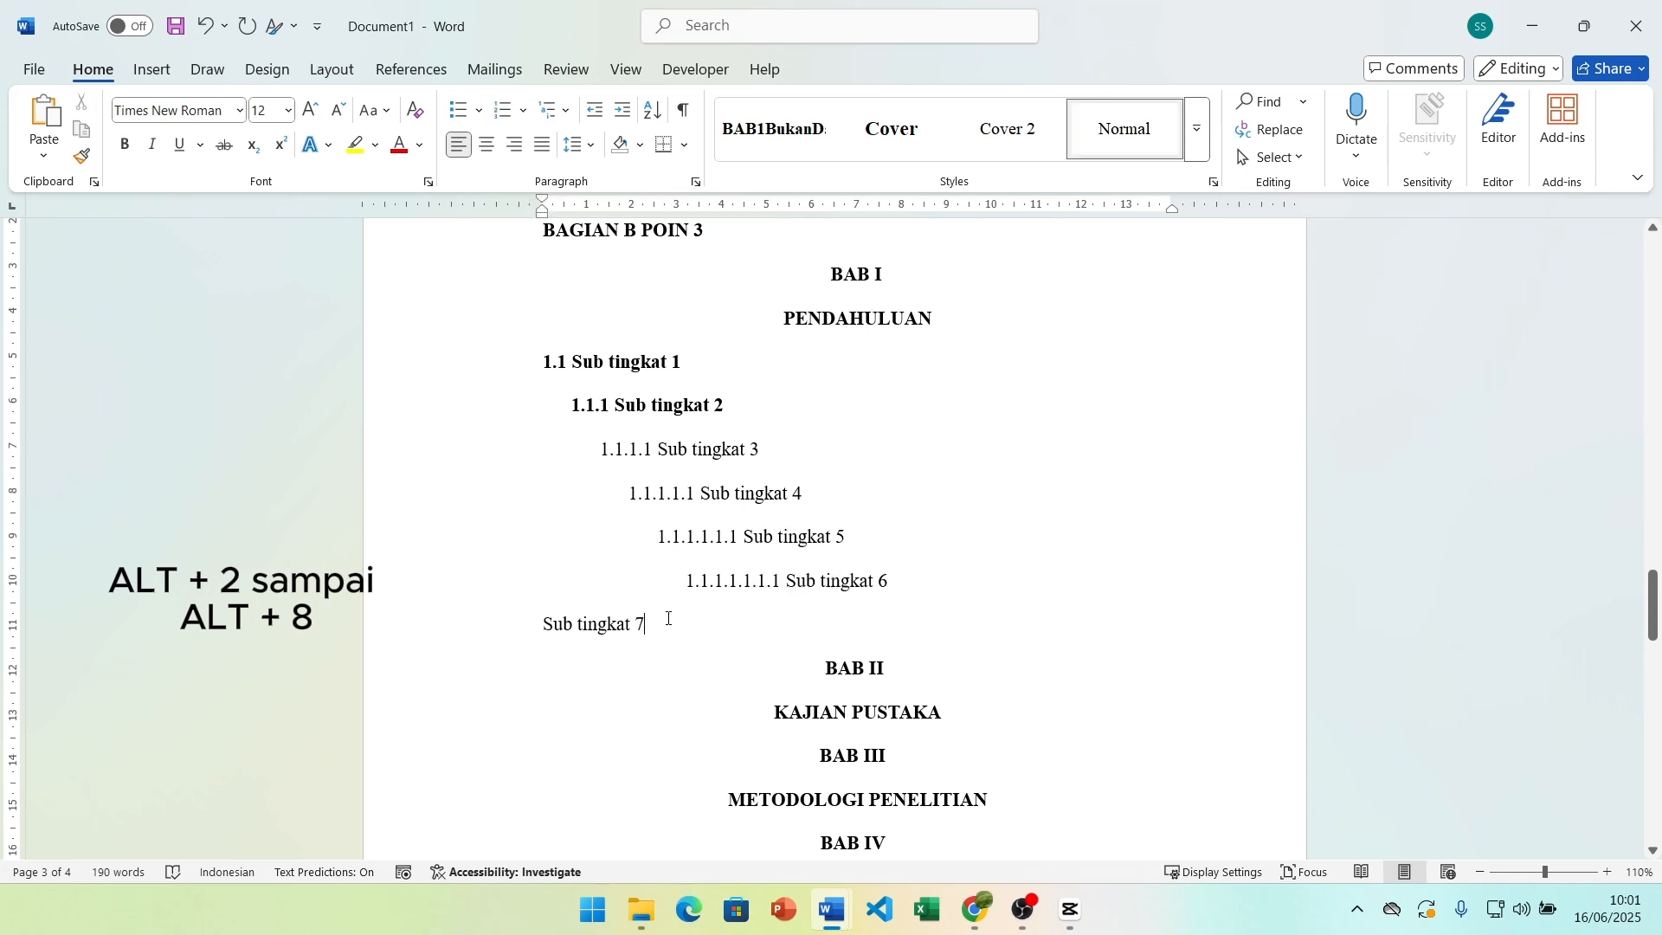
key("alt+8")
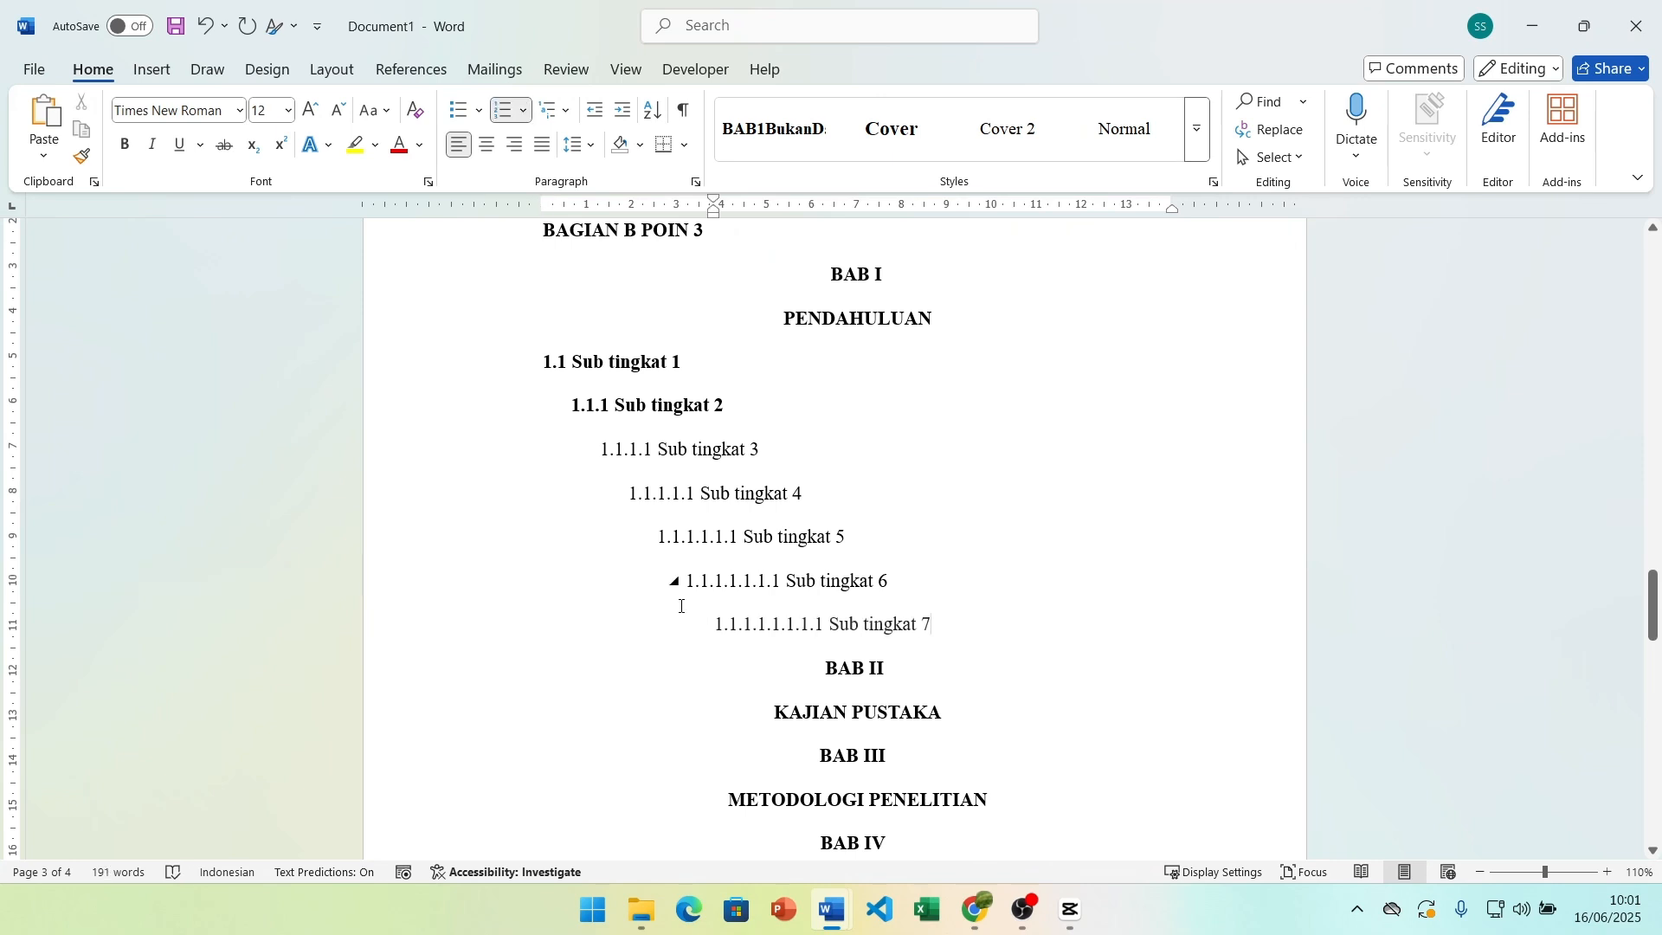
Step: Copy the Sub tingkat 1 to 7 subheadings from BAB I and insert them below KAJIAN PUSTAKA in BAB II
left_click_drag(952, 625, 511, 380)
key("ctrl+c")
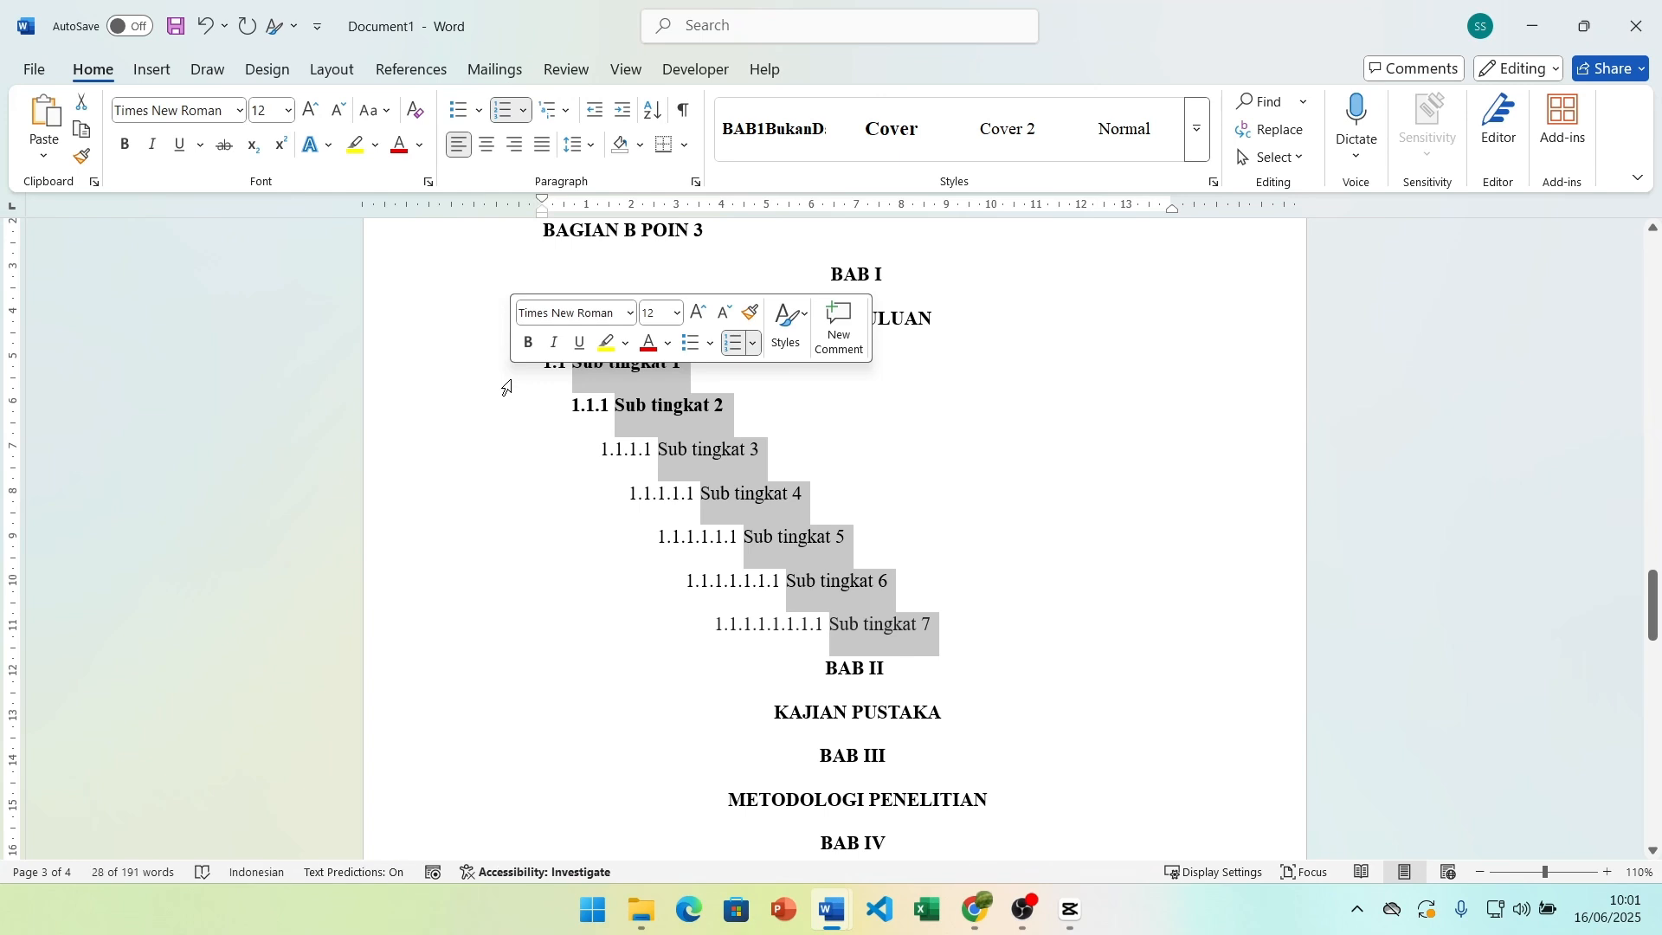
left_click(984, 715)
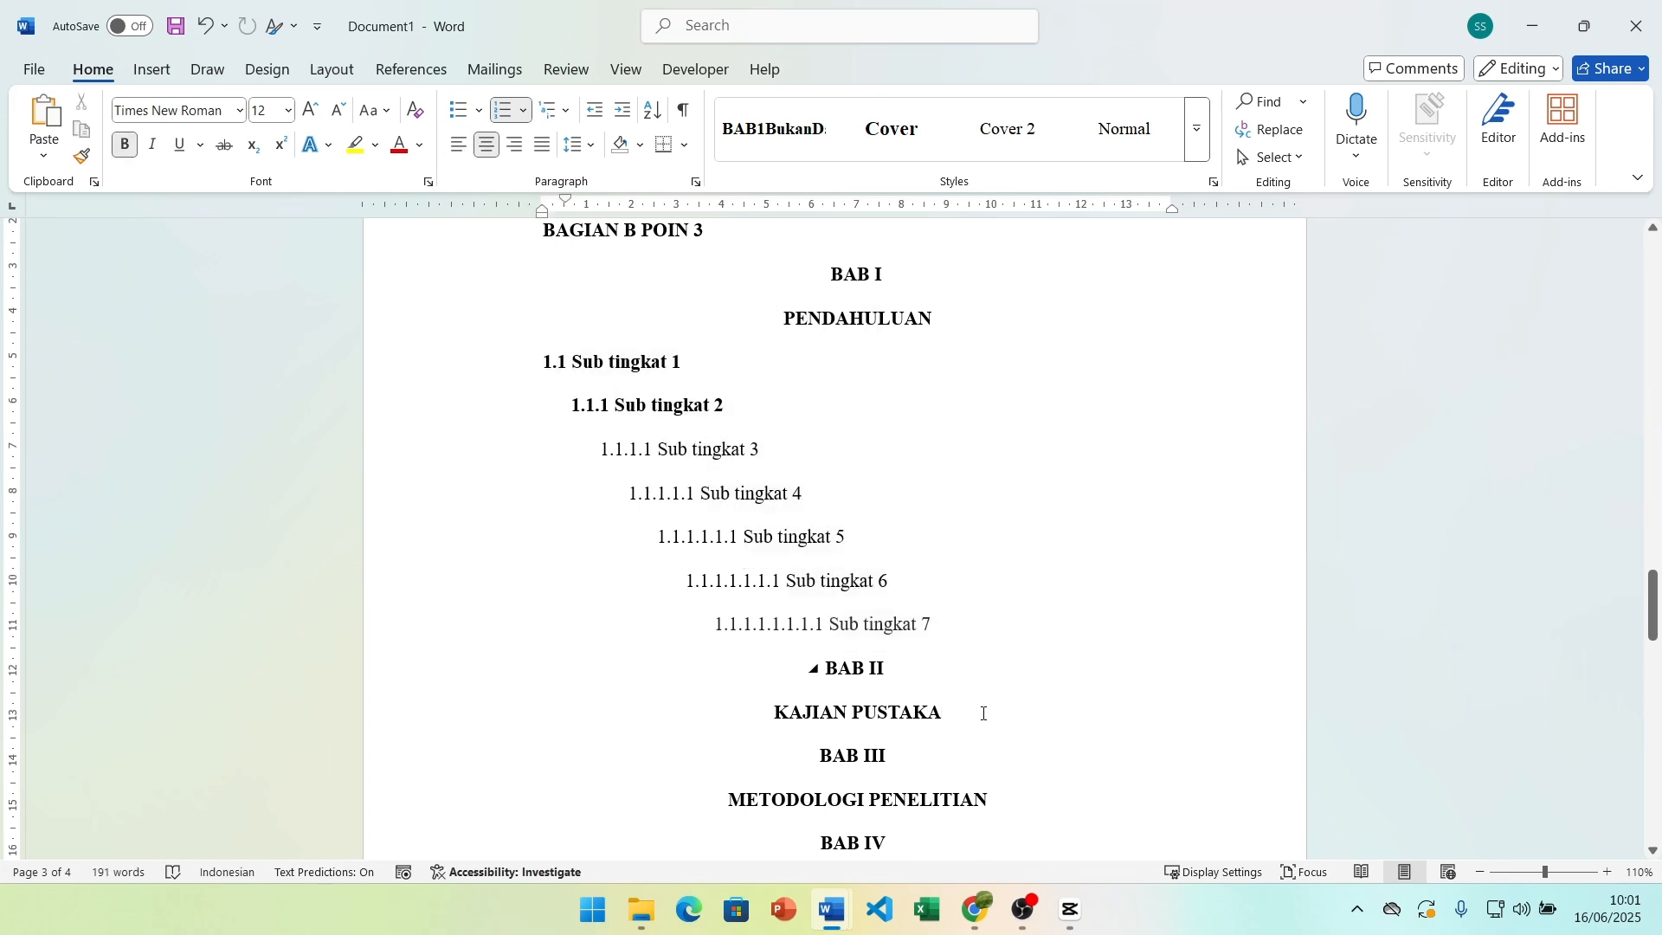
key("Return")
type("2.1 Sub tingkat 1 2.1.1 Sub tingkat 2 2.1.1.1 Sub tingkat 3 2.1.1.1.1 Sub tingkat 4 2.1.1.1.1.1 Sub tingkat 5 2.1.1.1.1.1.1 Sub tingkat 6 2.1.1.1.1.1.1.1 Sub tingkat 7")
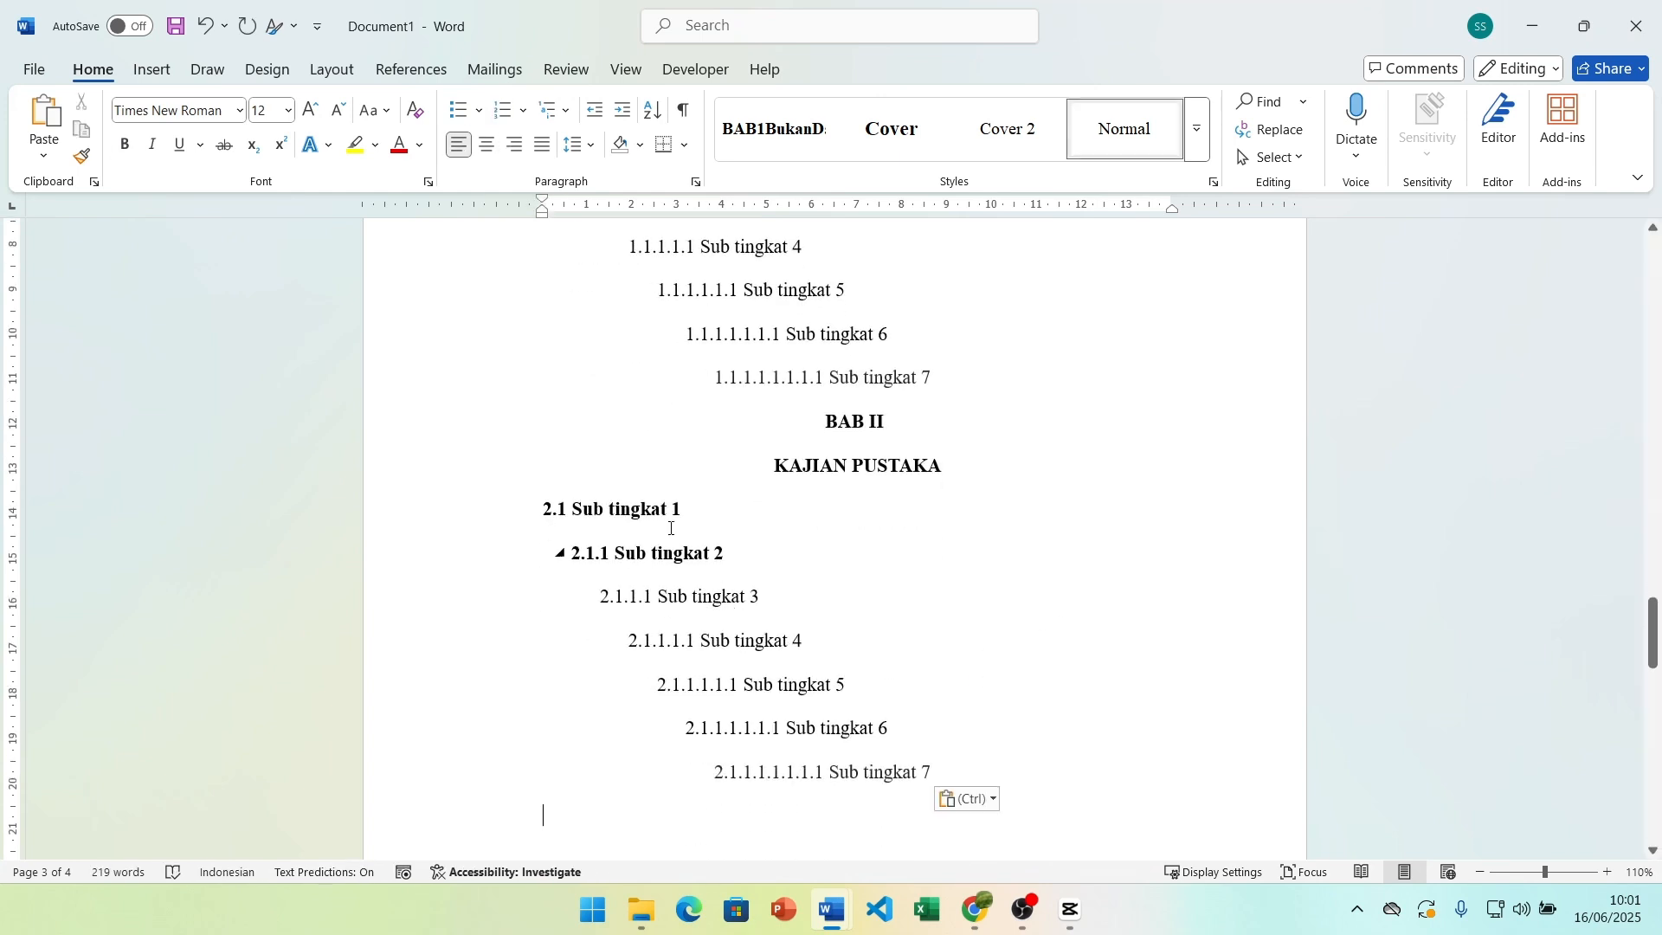
Step: Insert the copied Sub tingkat 1 to 7 subheadings on a new line below METODOLOGI PENELITIAN in BAB III
scroll(870, 576, "down", 3)
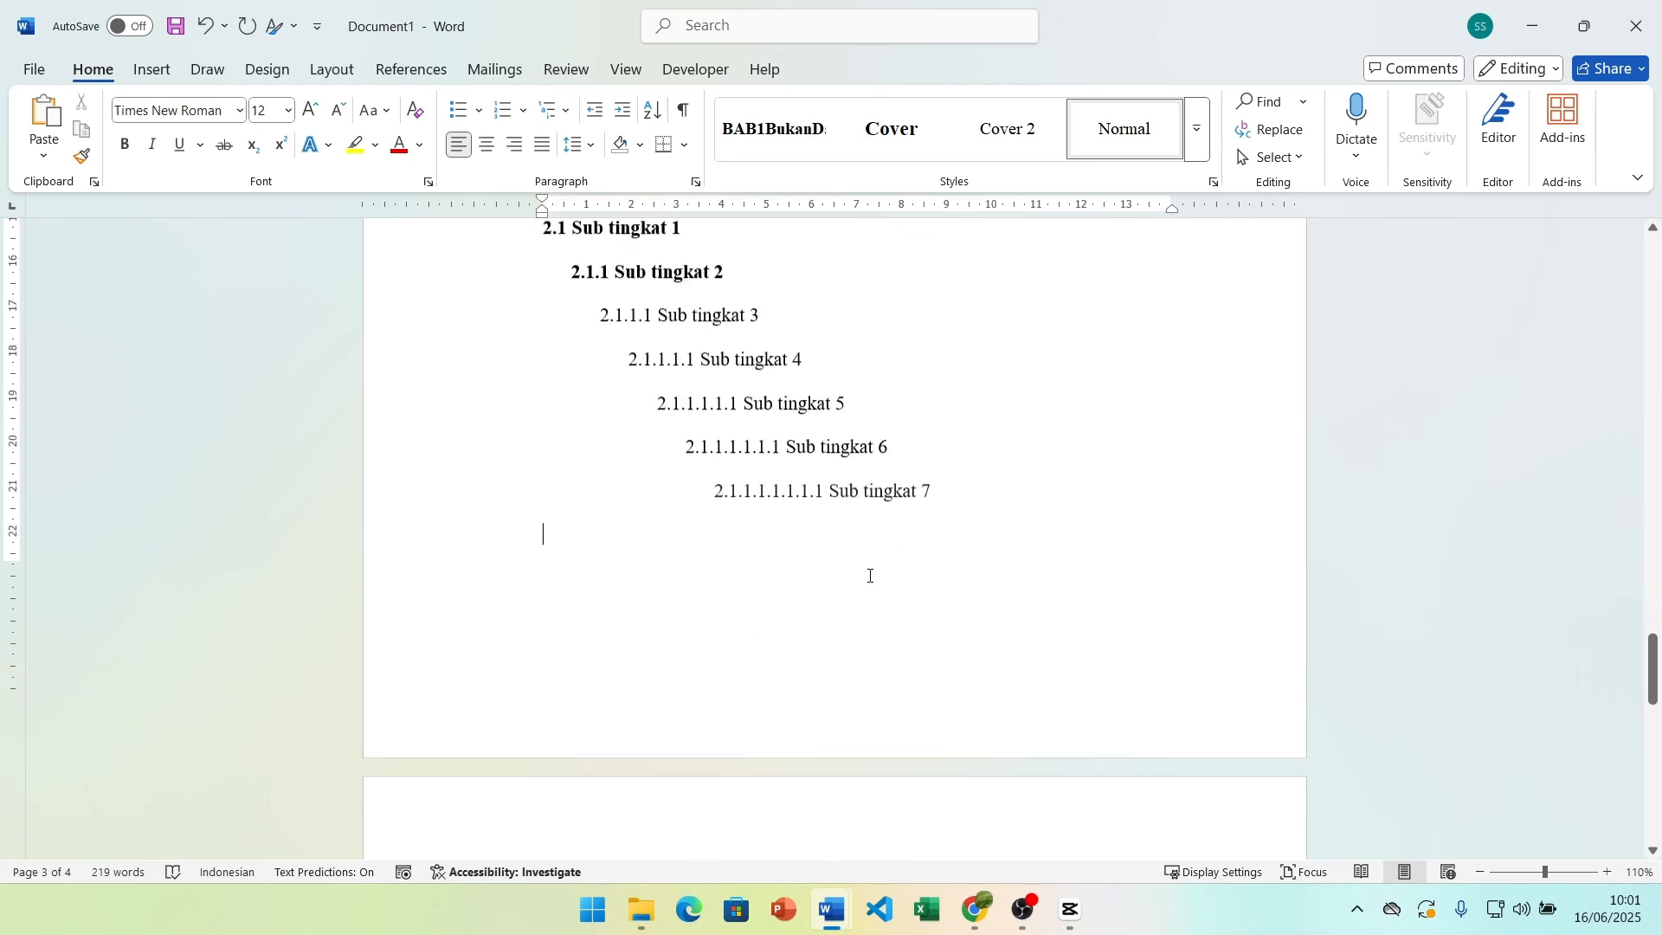
scroll(871, 576, "down", 5)
left_click(1038, 542)
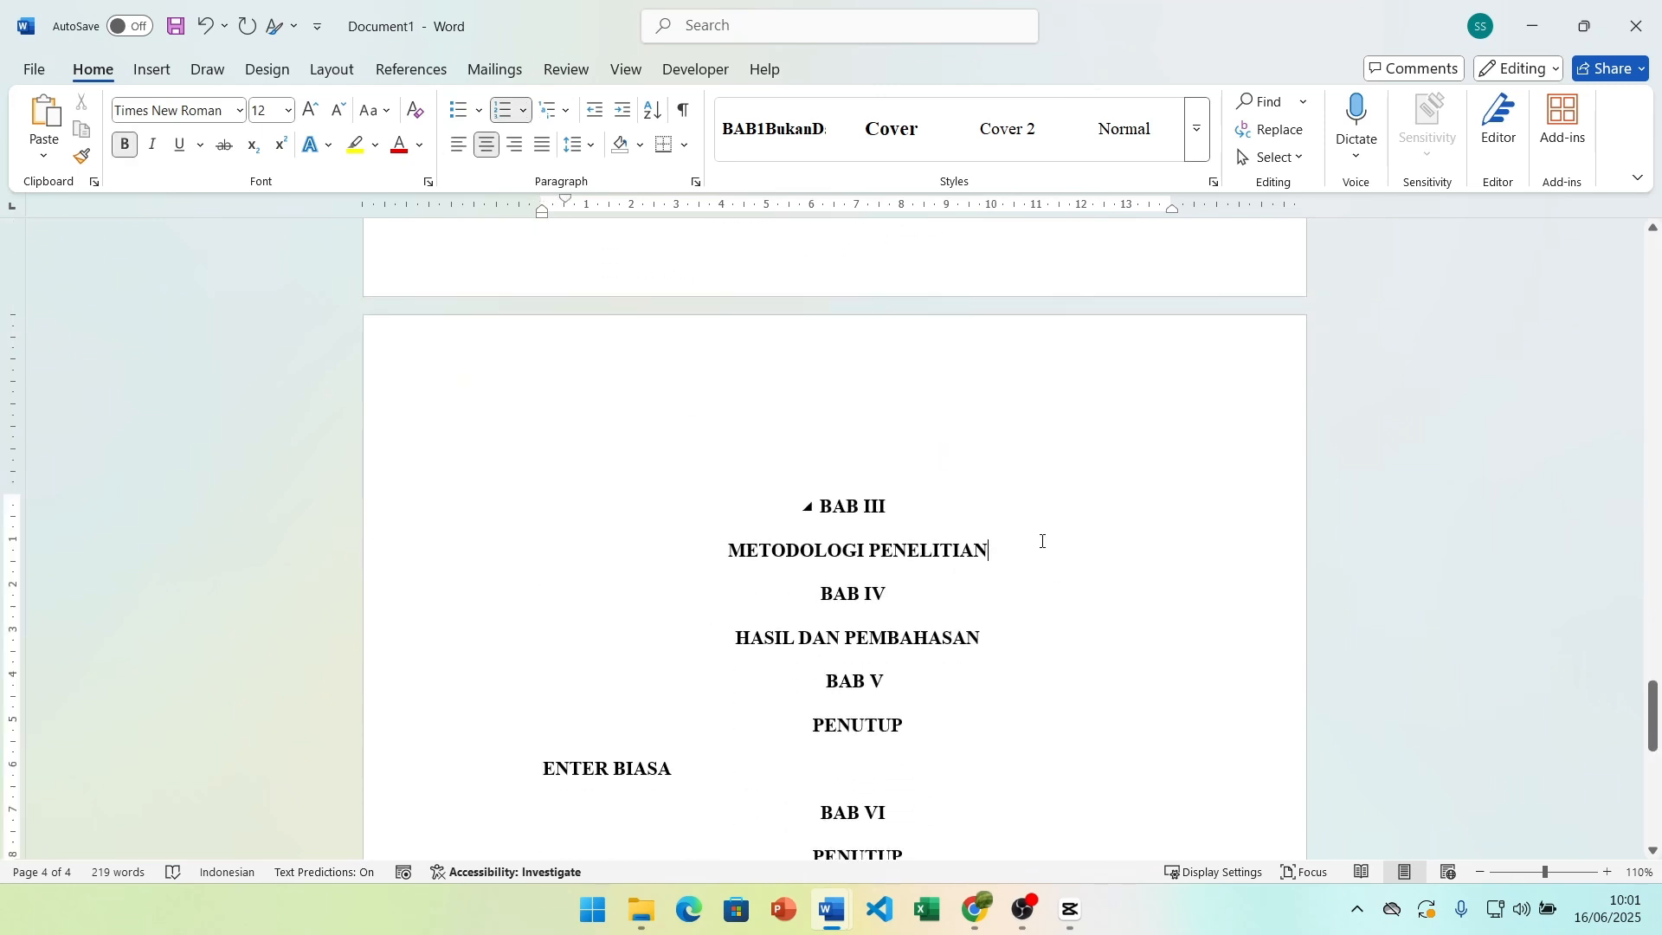
key("Return")
key("ctrl+v")
Step: Add the line "Sub tingkat 1" below HASIL DAN PEMBAHASAN and give it the first numbered subheading level, 4.1
scroll(1042, 541, "down", 2)
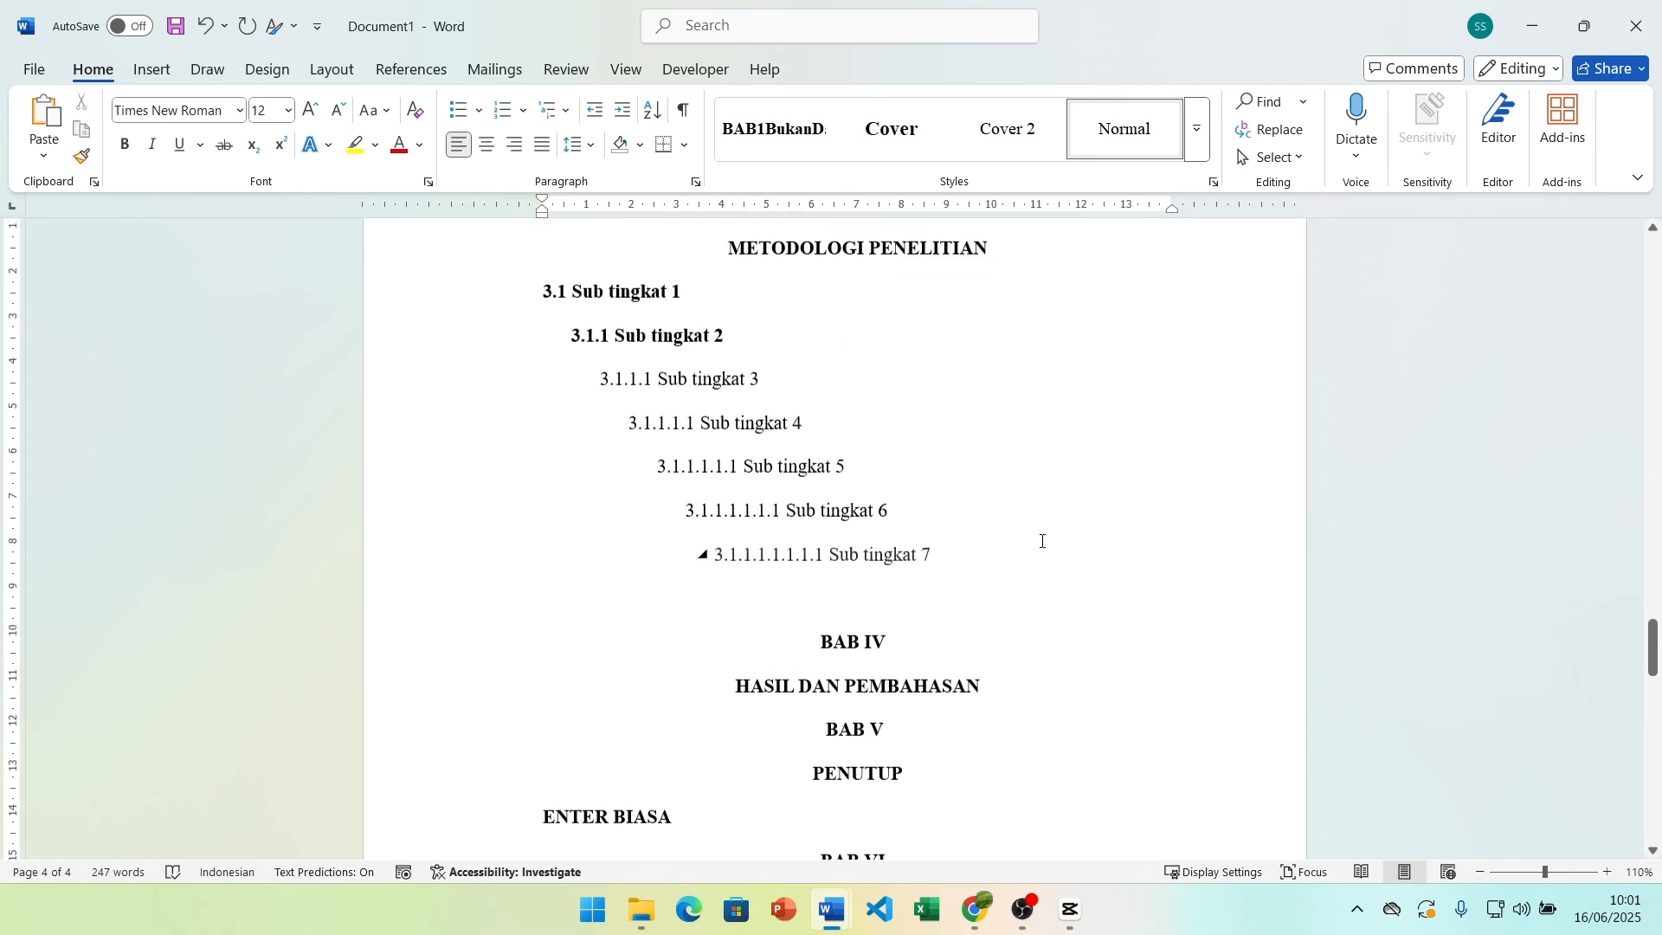
left_click(1018, 671)
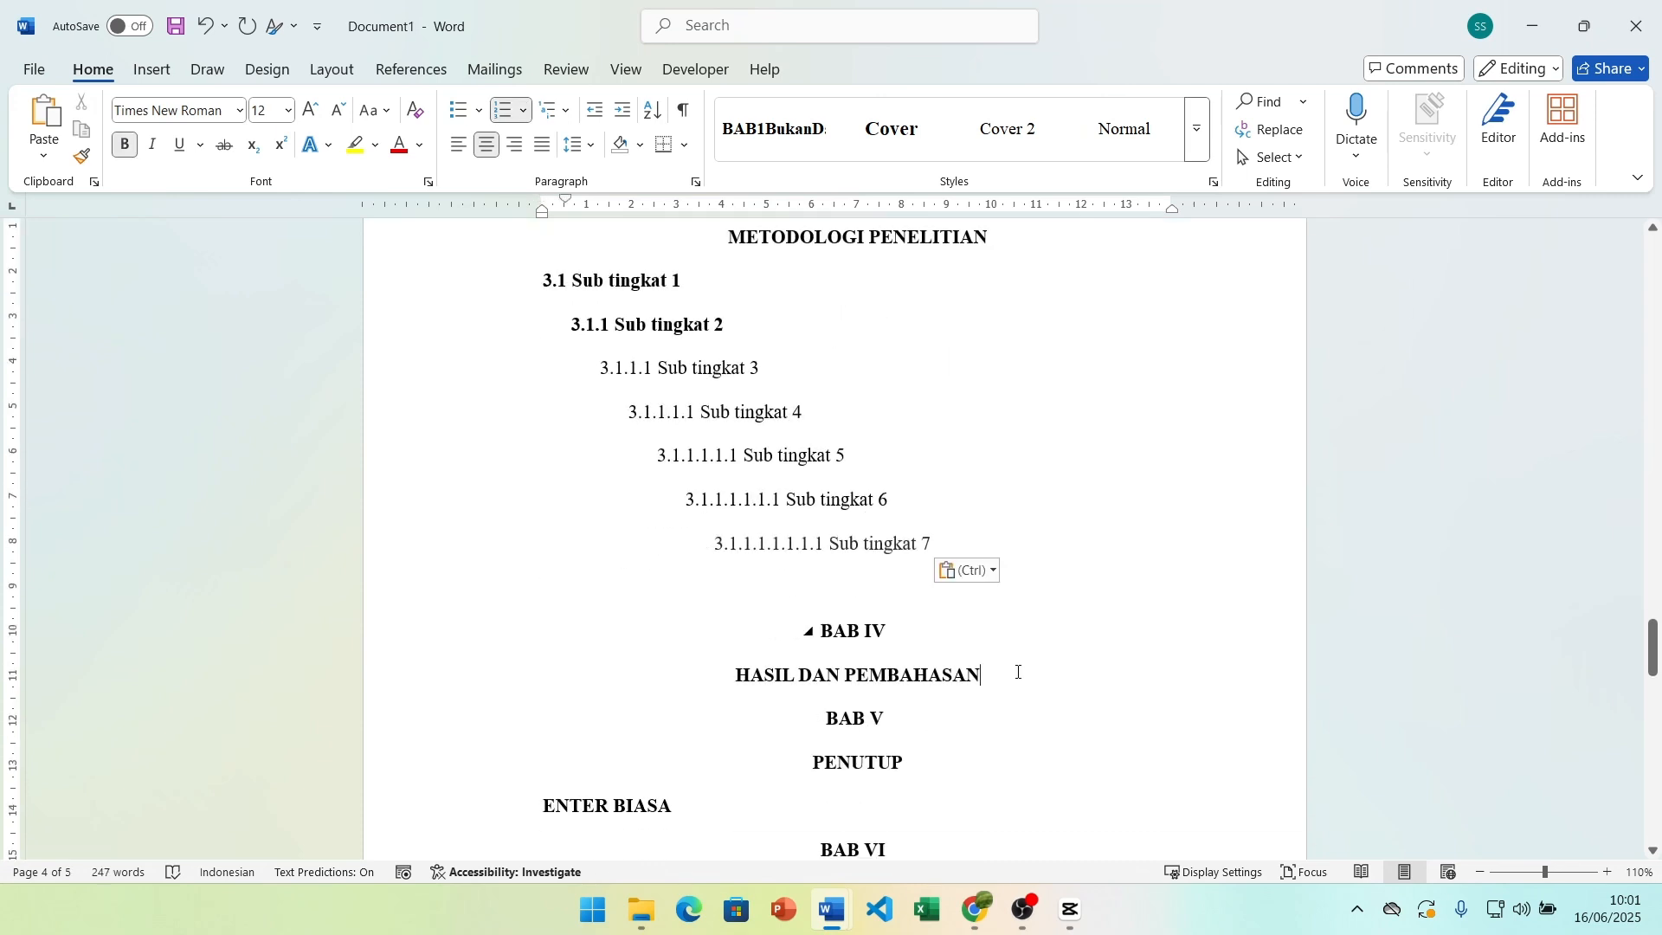
key("Return")
type("SUB")
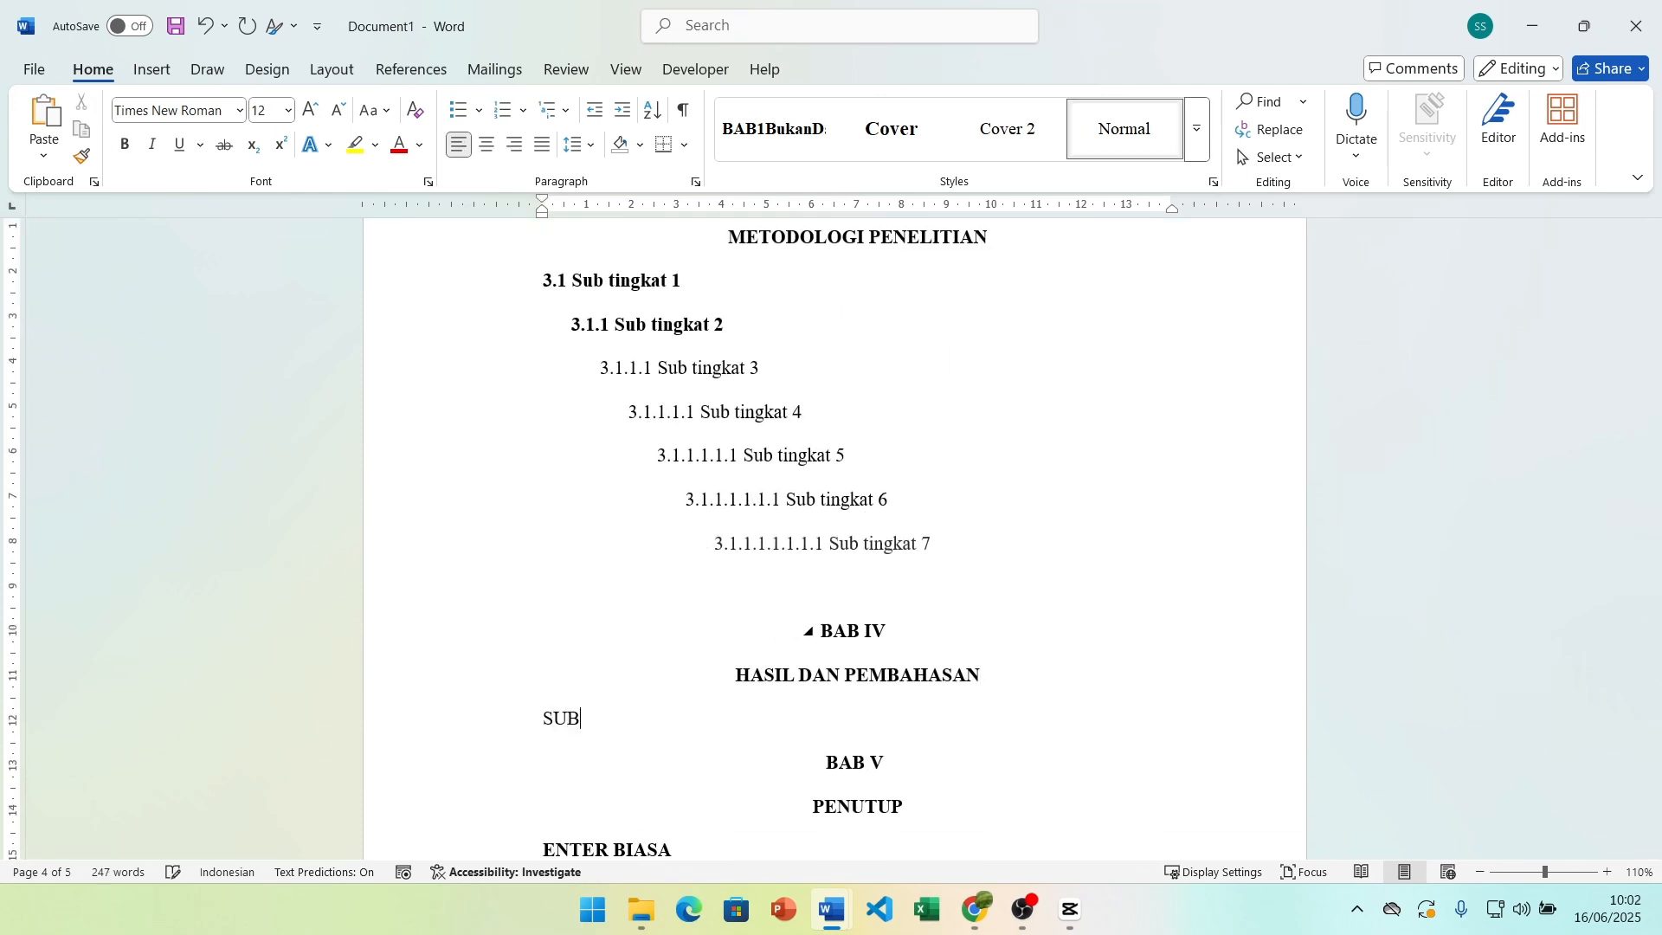
key("BackSpace")
key("BackSpace")
type("ub tingkat 1")
key("ctrl+alt+2")
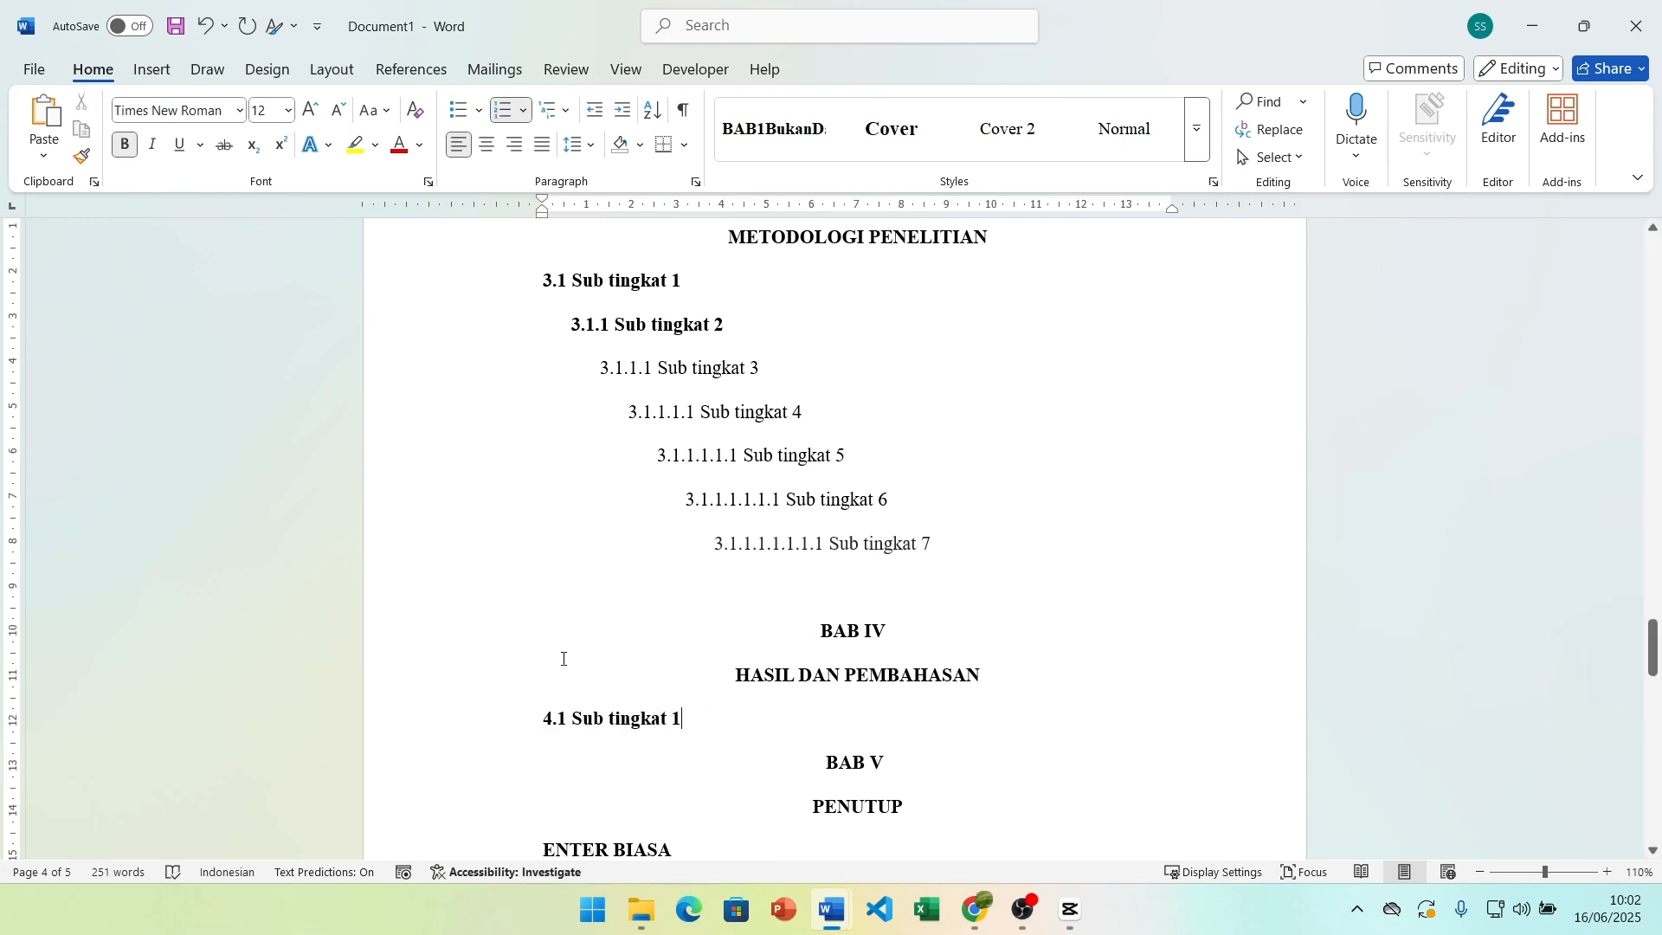
Step: Review the chapter headings and the numbering of their subheadings from BAB II to BAB VI
scroll(648, 702, "down", 3)
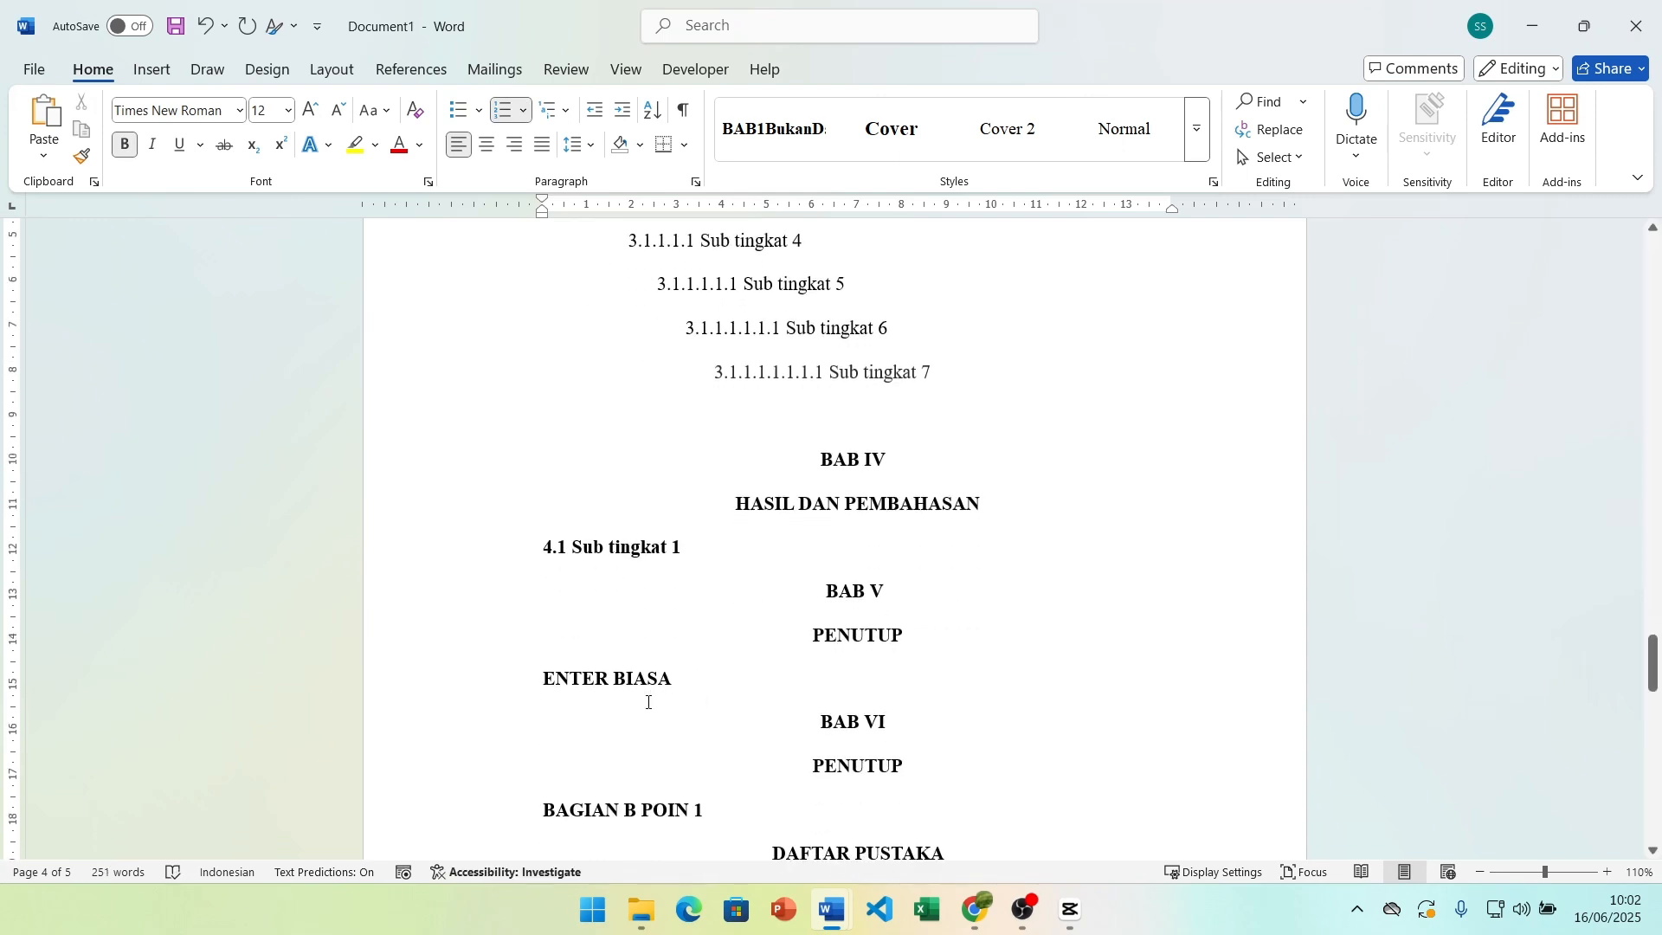
scroll(648, 702, "up", 3)
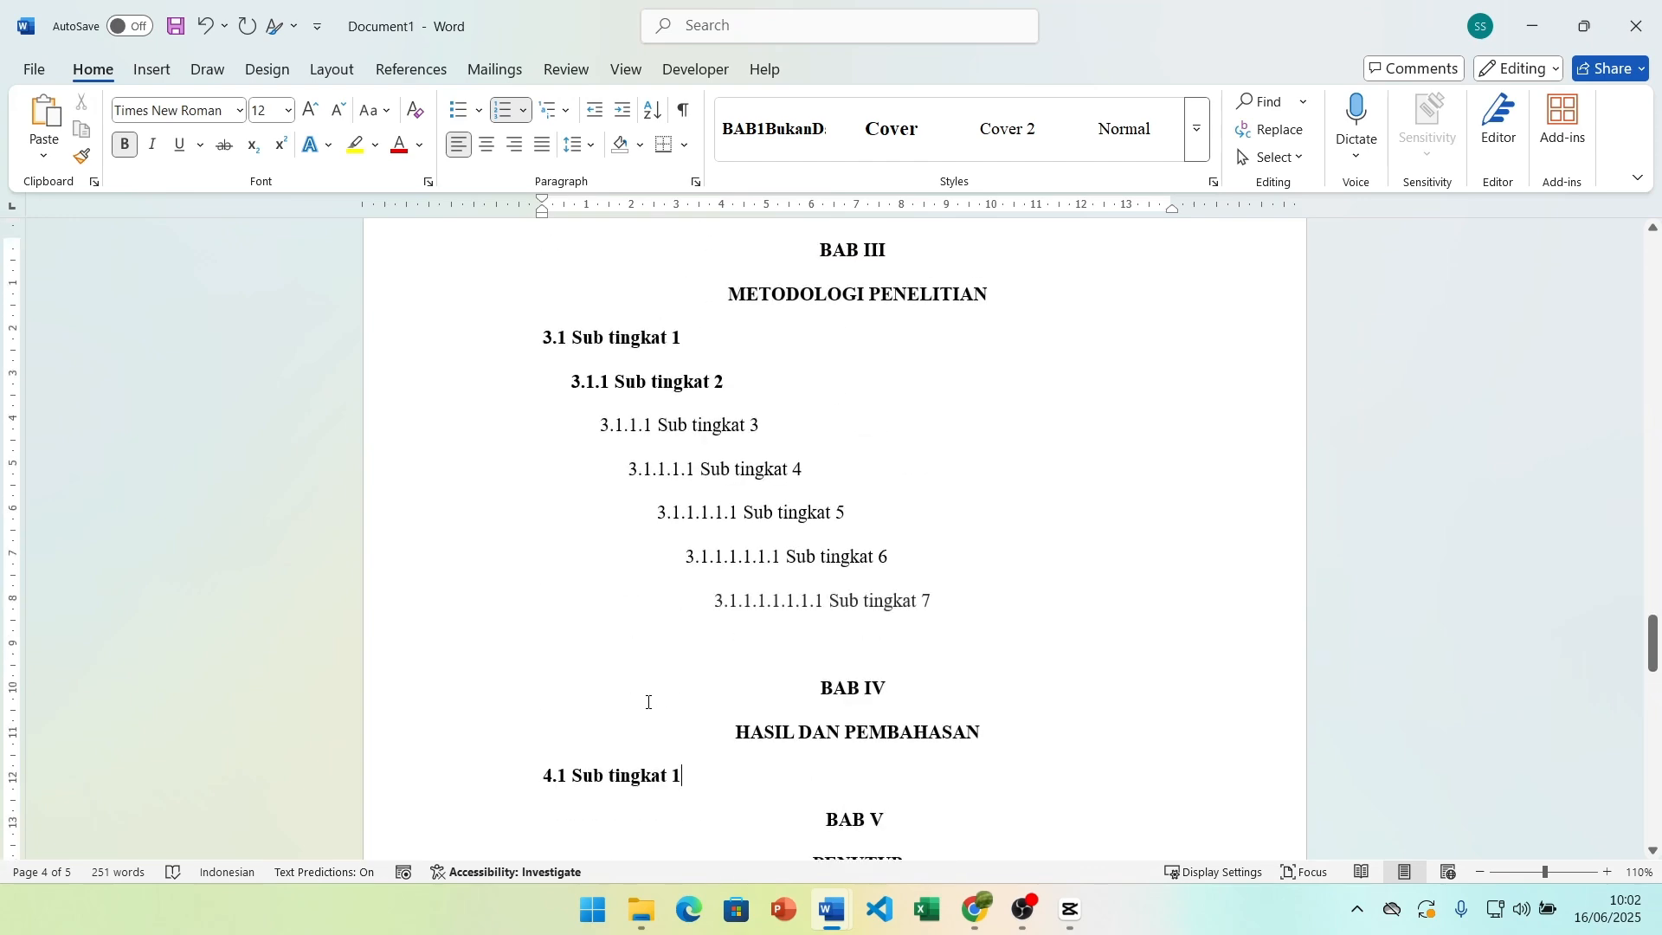
scroll(648, 702, "up", 6)
scroll(648, 702, "down", 6)
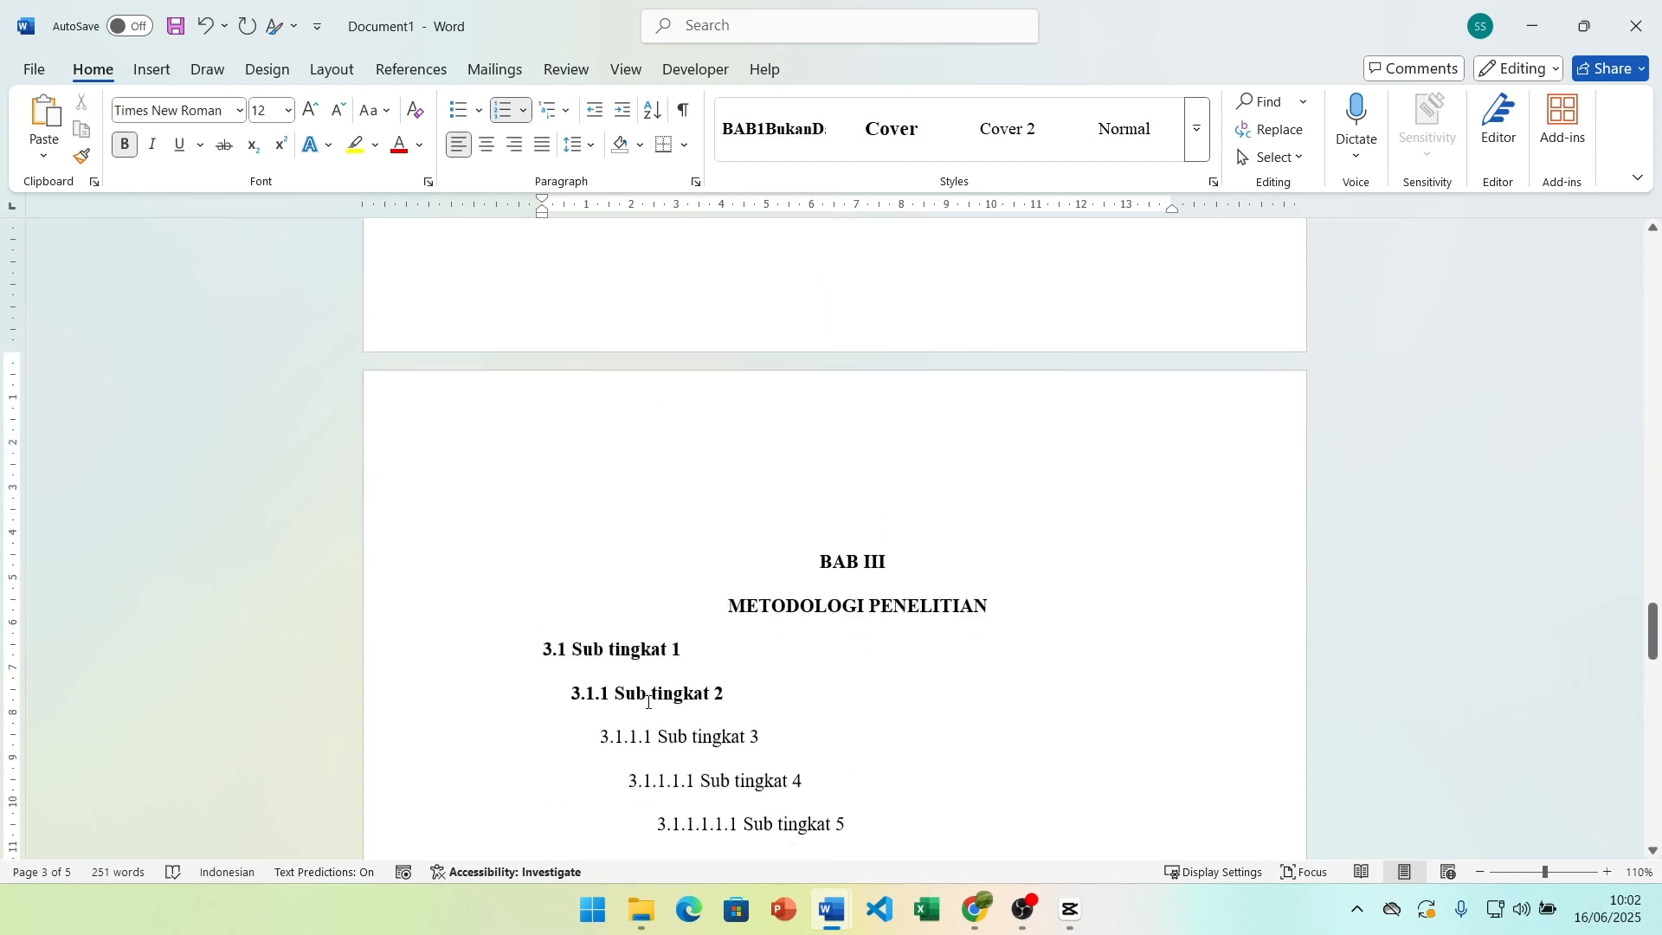
scroll(648, 702, "down", 1)
scroll(688, 642, "down", 3)
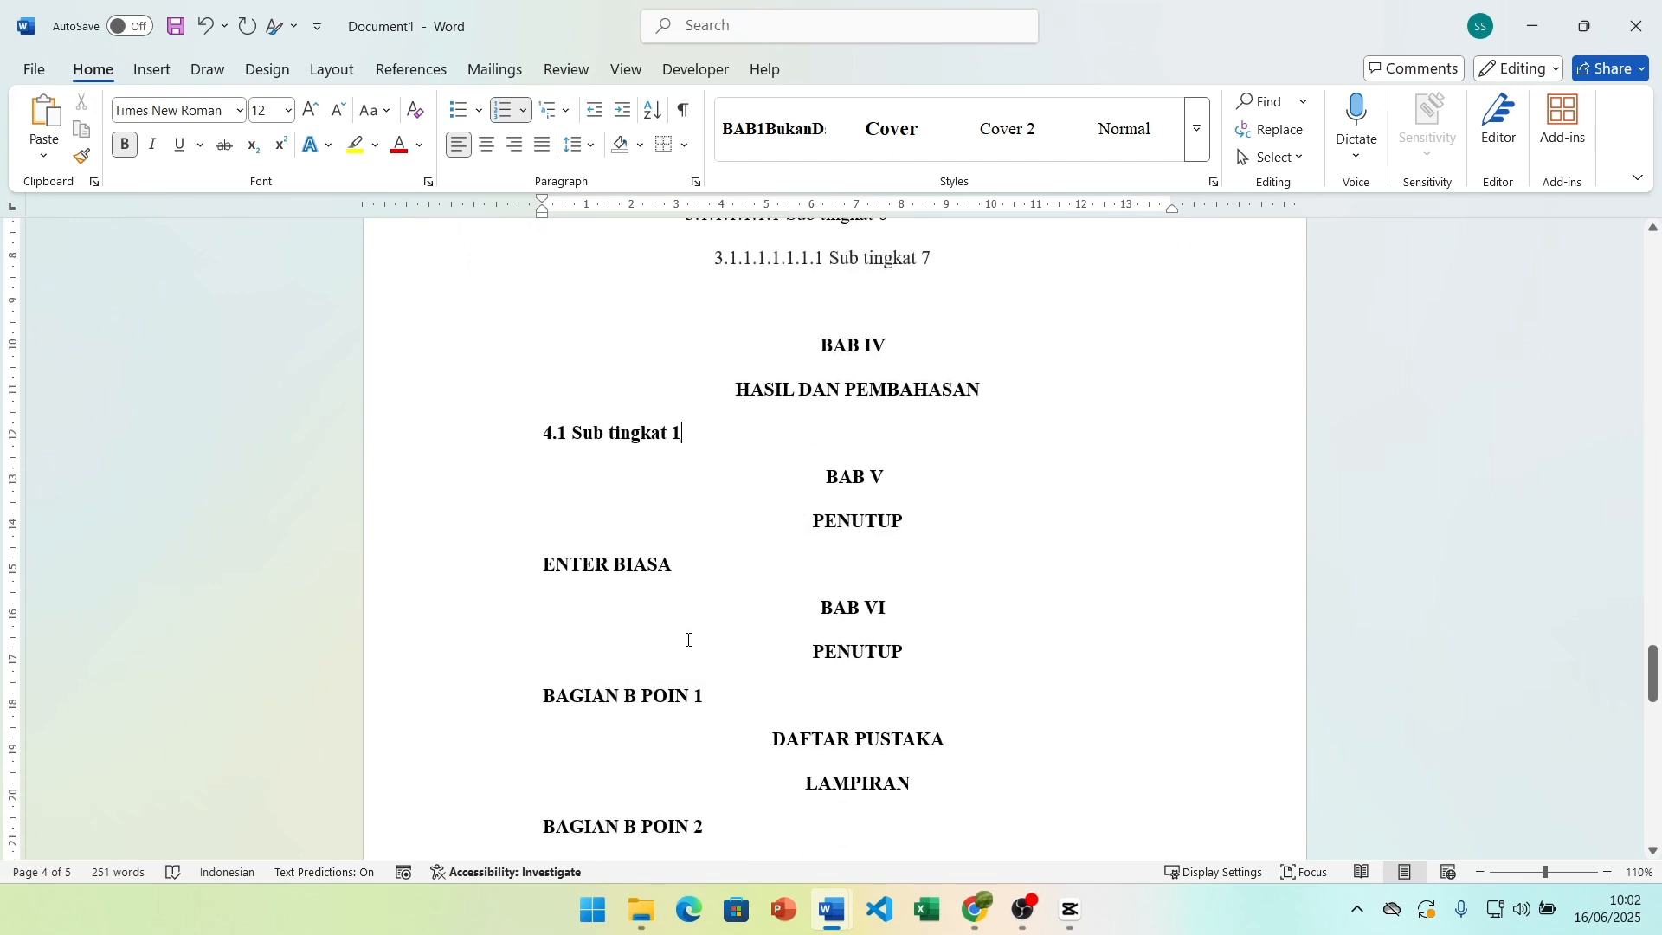
scroll(688, 642, "up", 9)
scroll(688, 640, "up", 6)
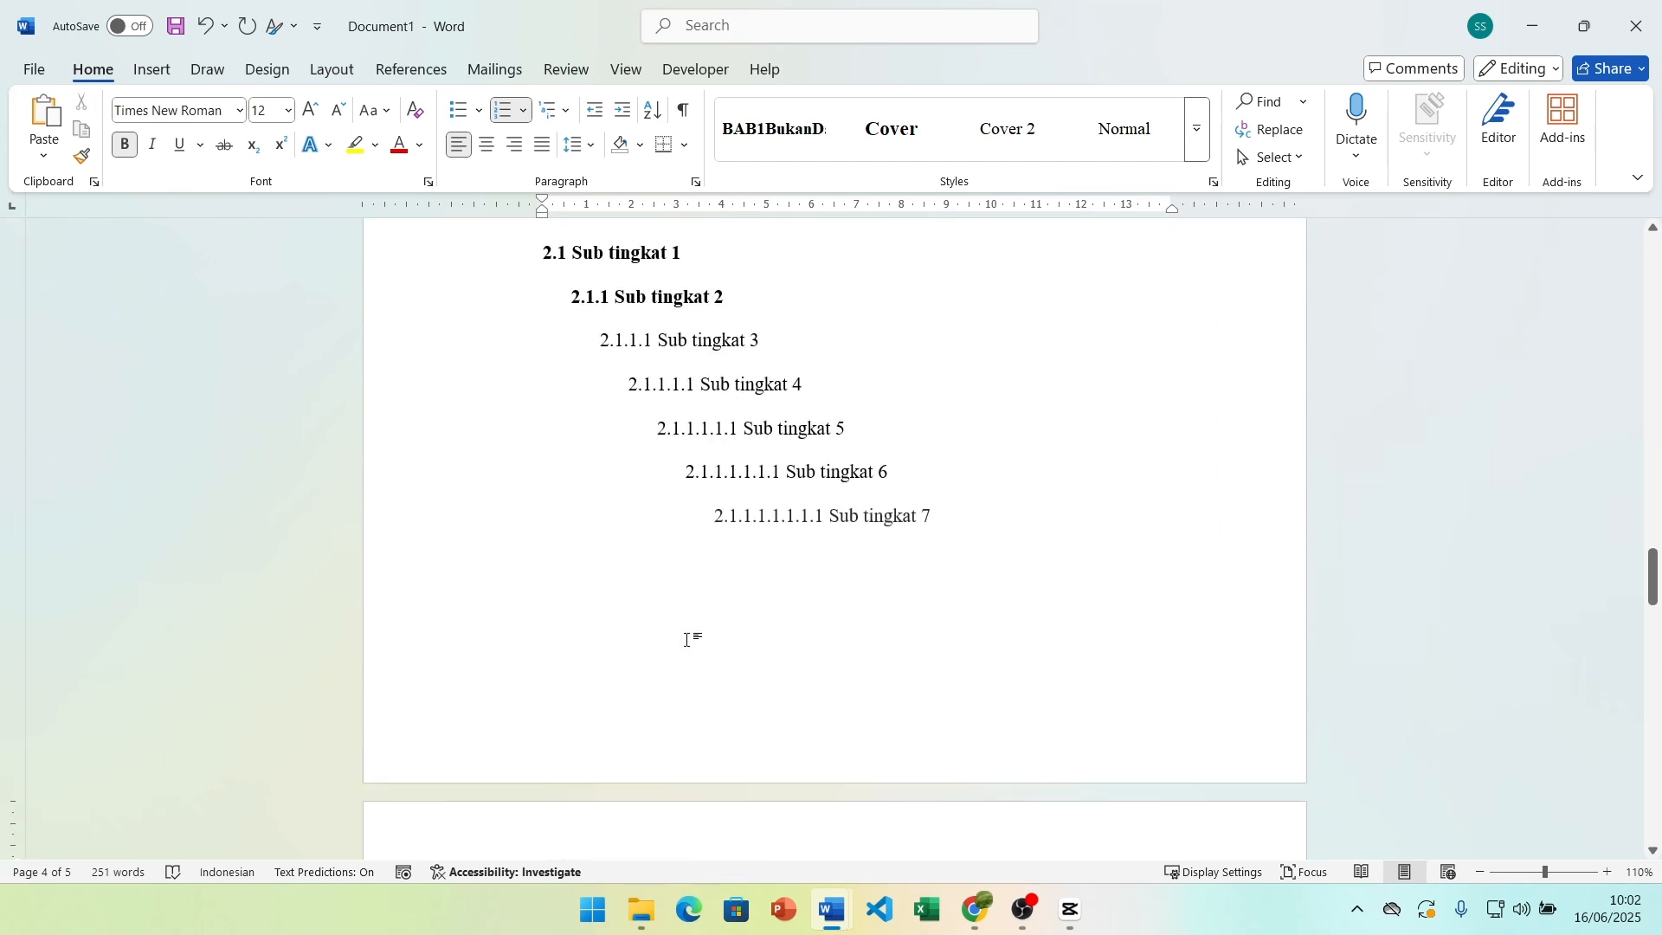